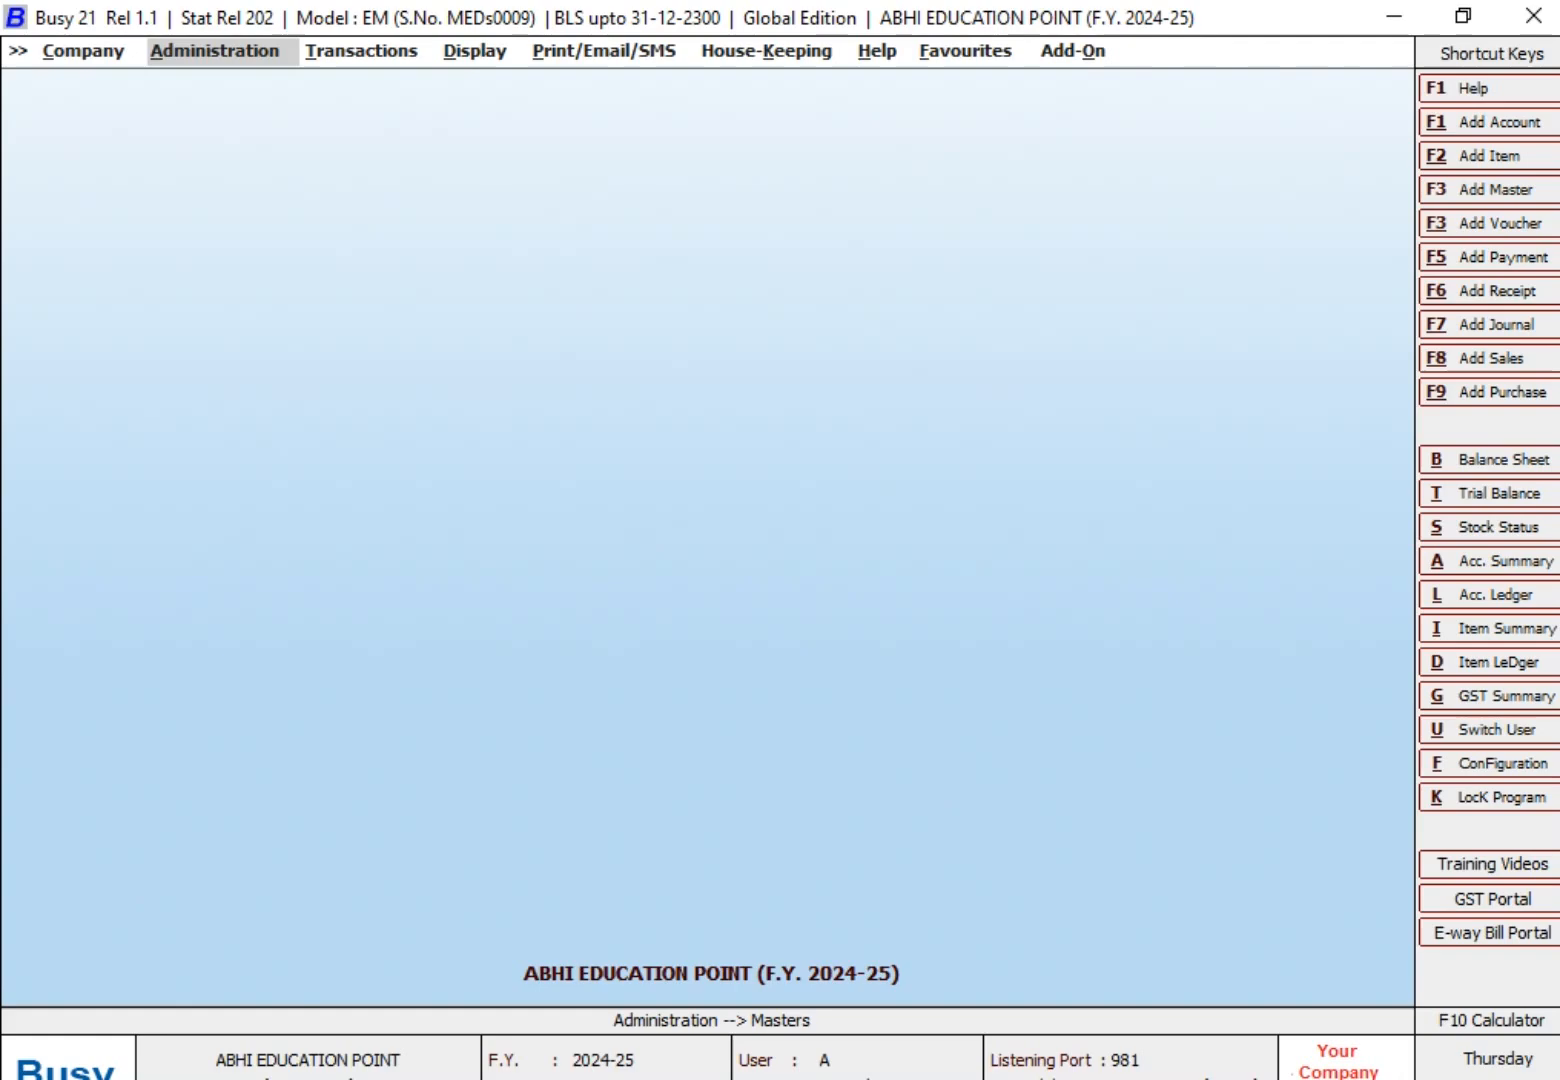
# Keep Maintain Sub Ledgers enabled in the Accounts features of the company configuration and save the settings.
pyautogui.press('Return')
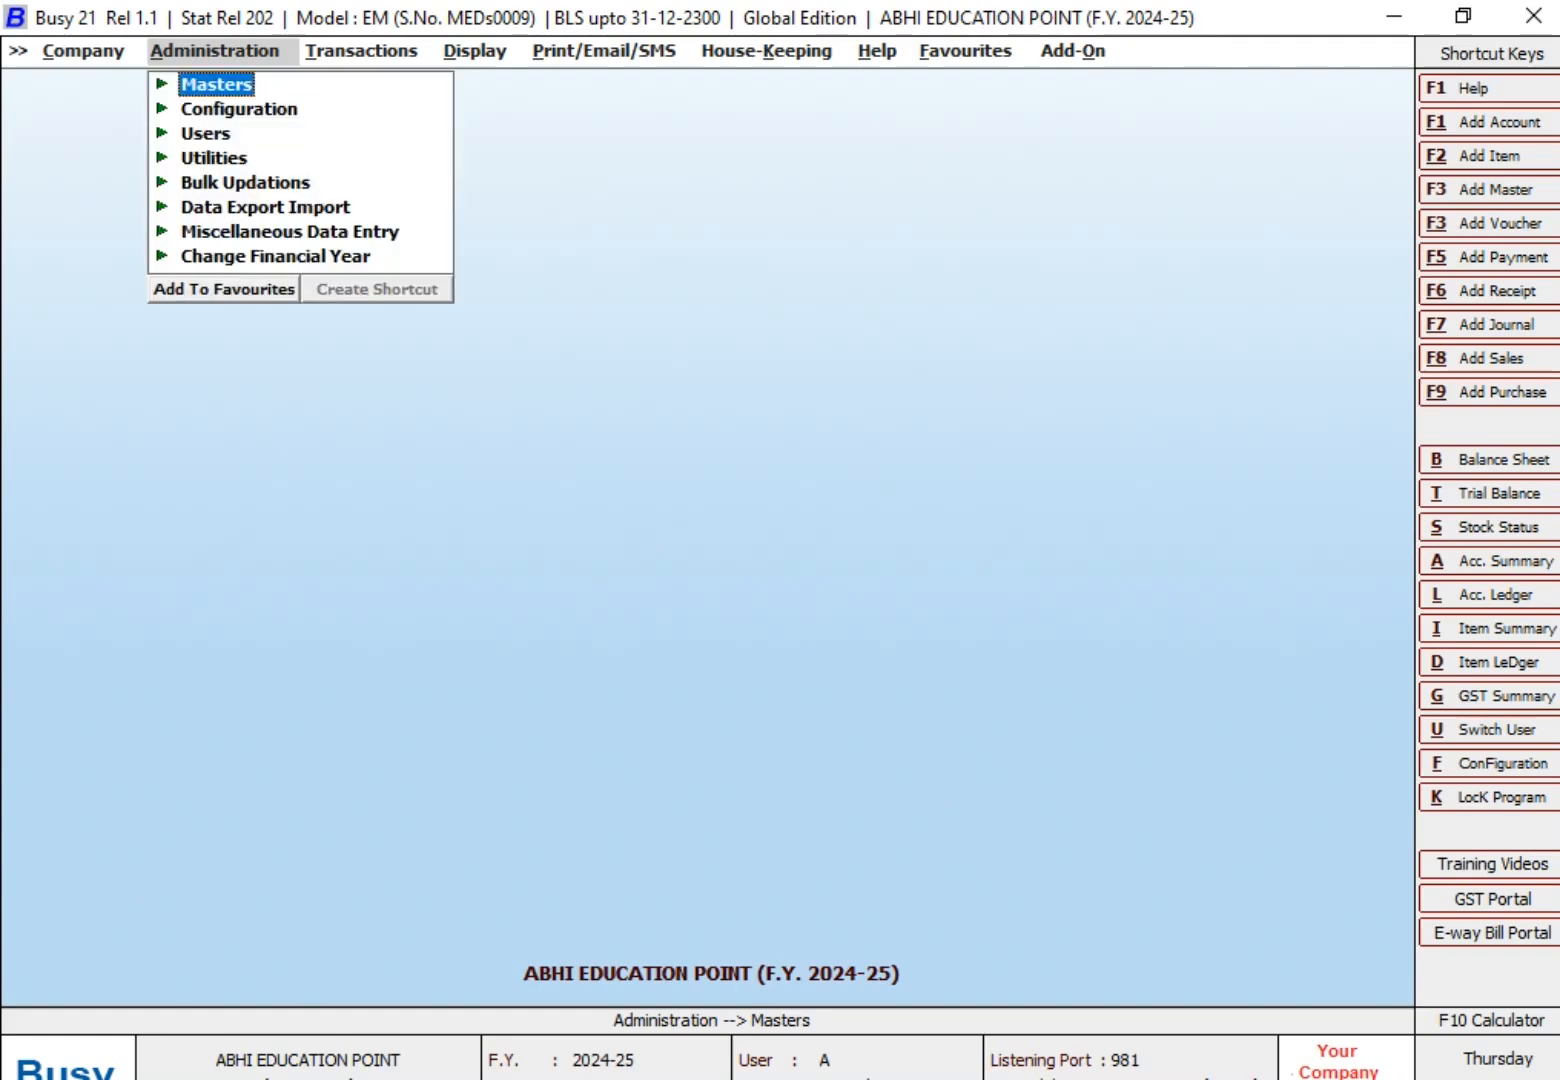
pyautogui.press('Down')
pyautogui.press('Return')
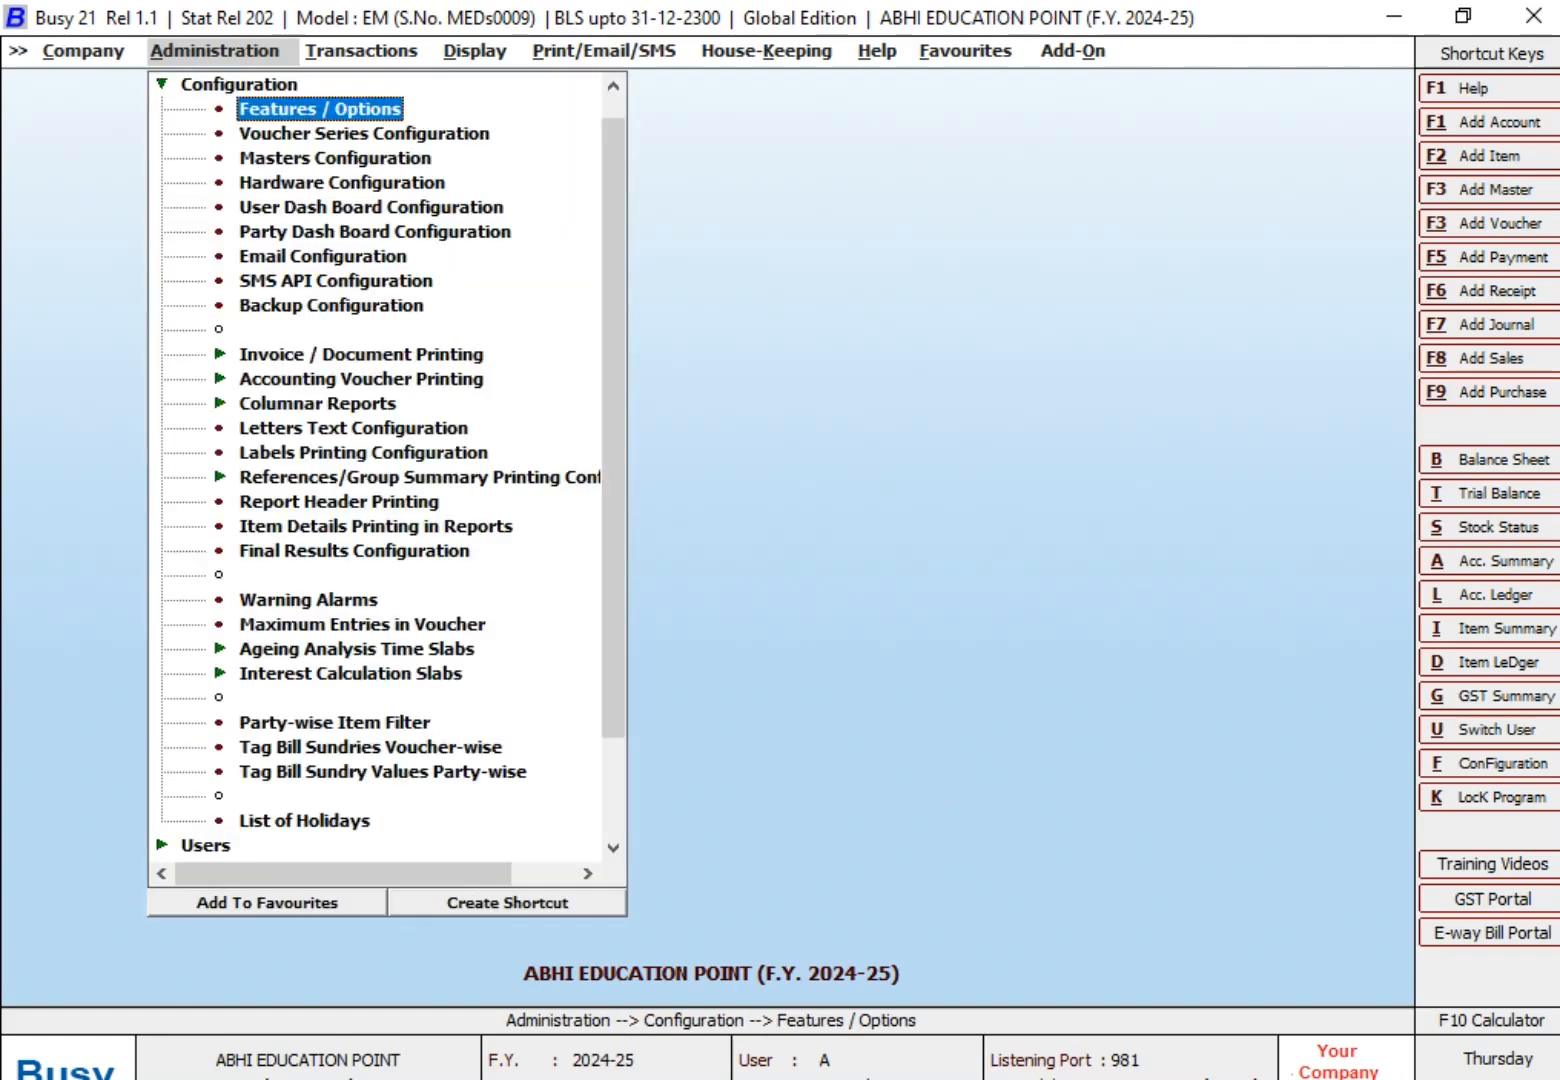
pyautogui.press('Return')
pyautogui.press('Return')
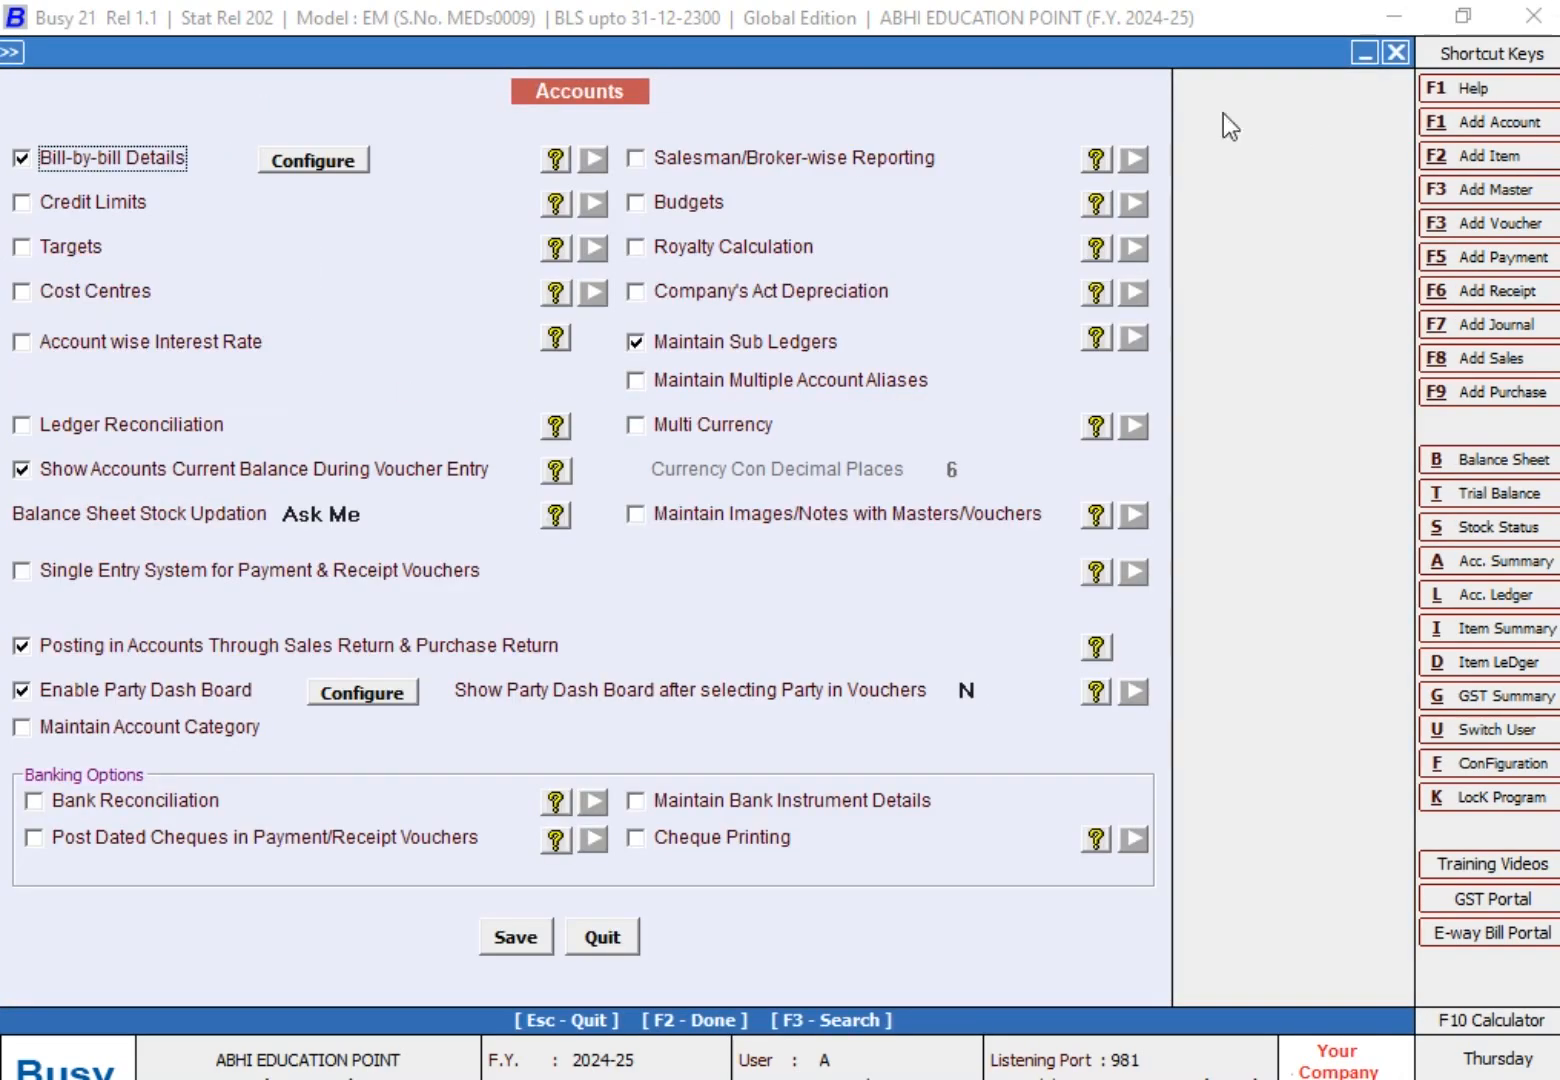
pyautogui.click(788, 351)
pyautogui.click(800, 355)
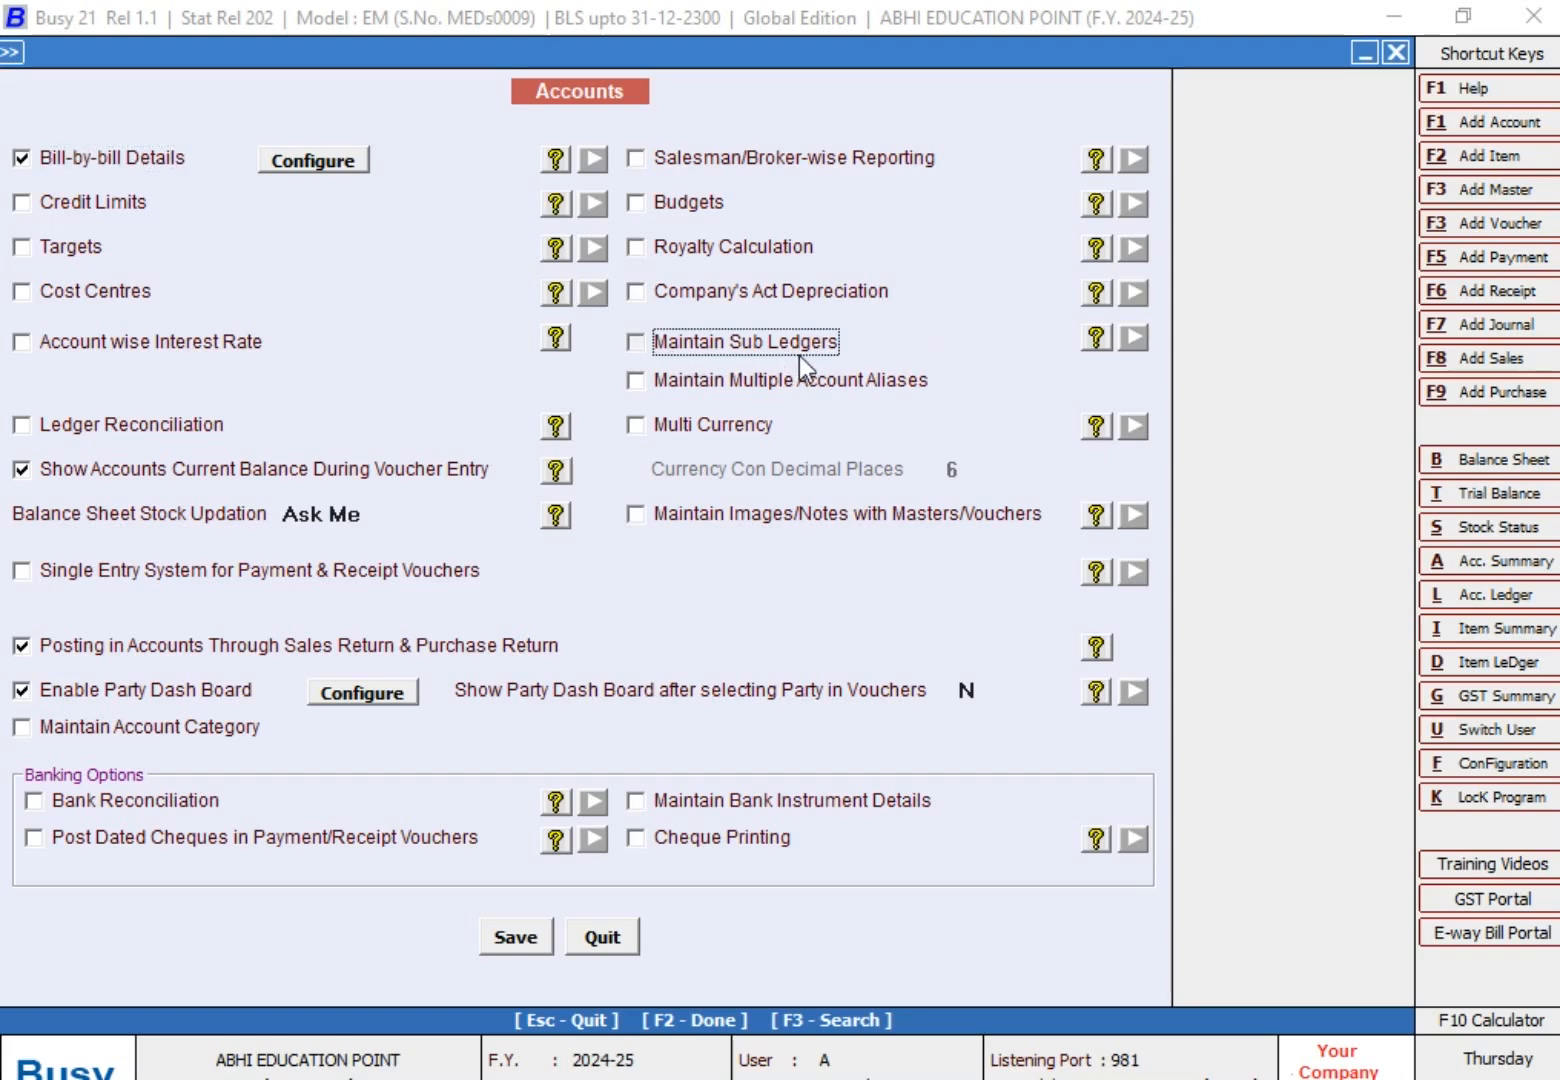
pyautogui.click(538, 943)
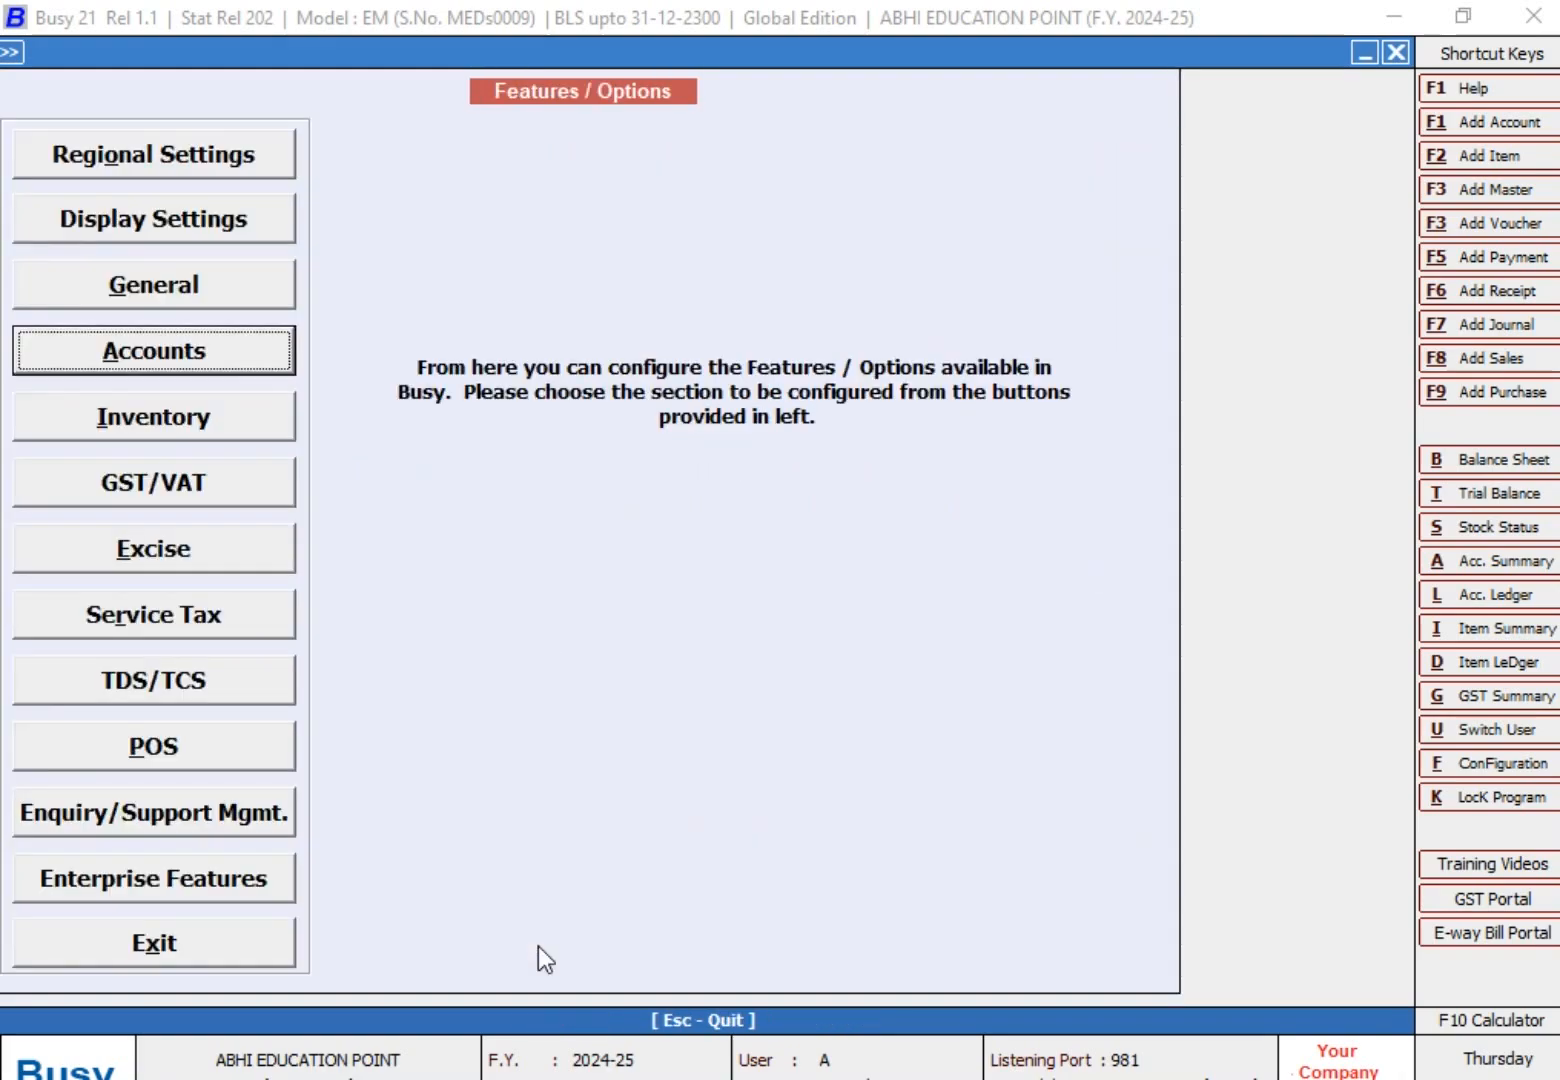
# Start a new account master and enter the customer's name with (VAISHALI NAGAR), keeping the same print name.
pyautogui.press('Escape')
pyautogui.press('Escape')
pyautogui.press('Up')
pyautogui.press('Return')
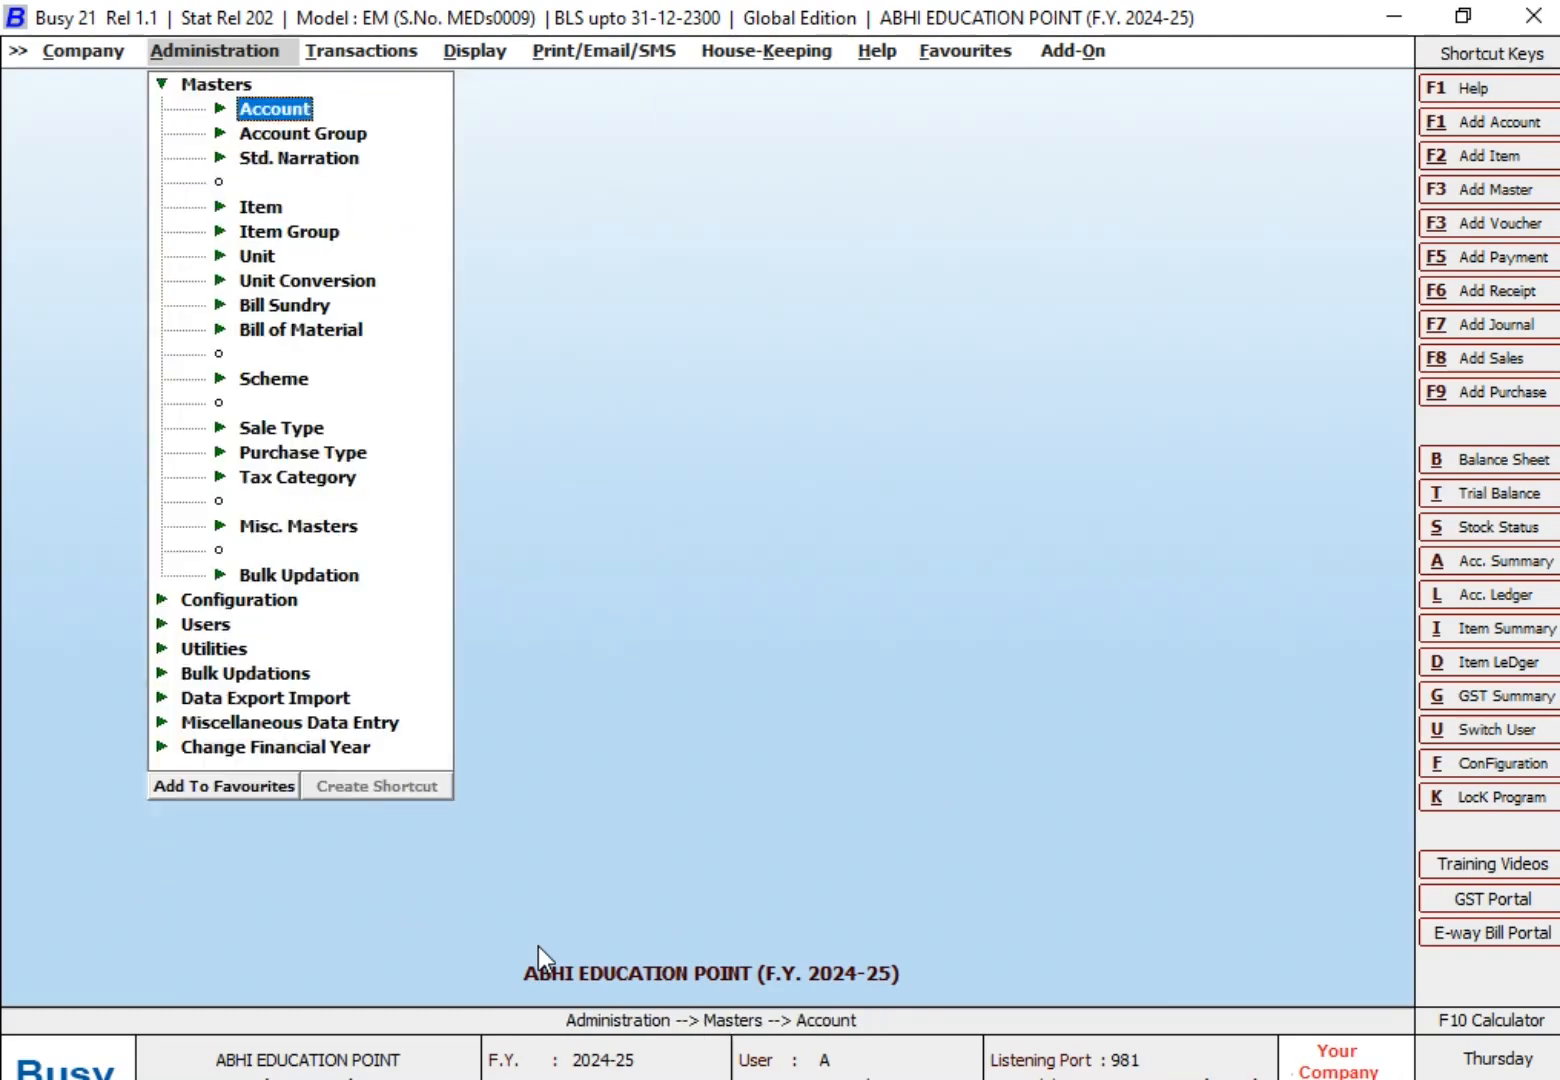
pyautogui.press('Return')
pyautogui.press('Return')
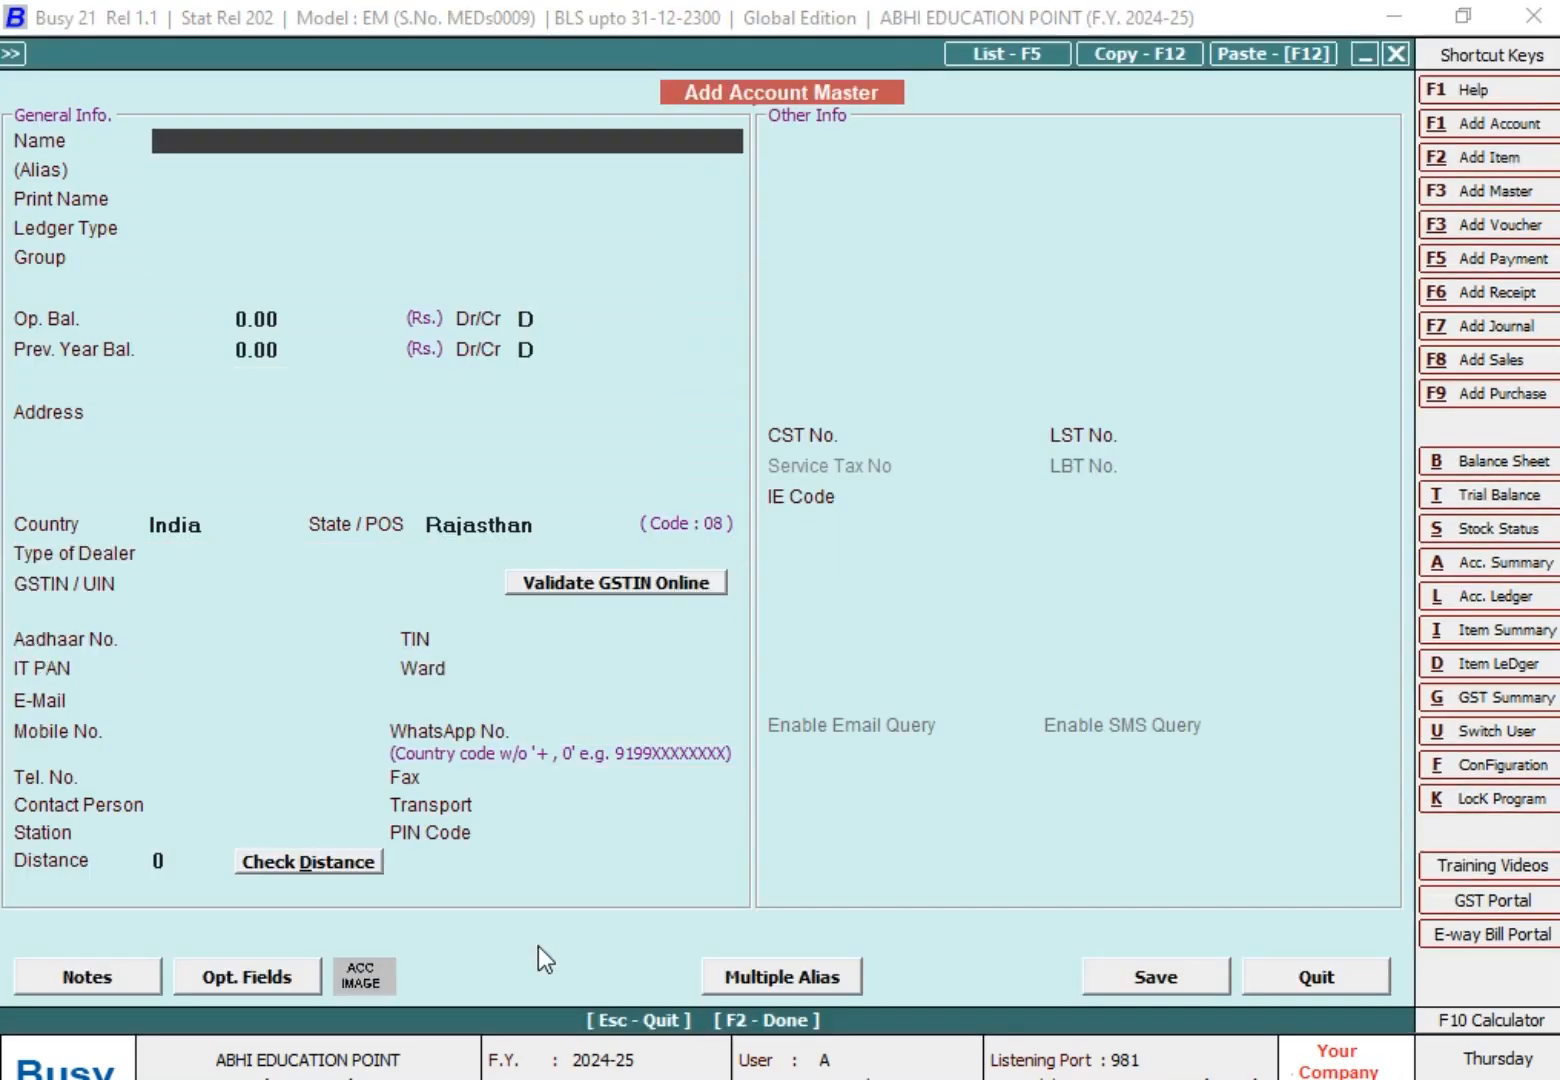
pyautogui.write('MR ROHAN')
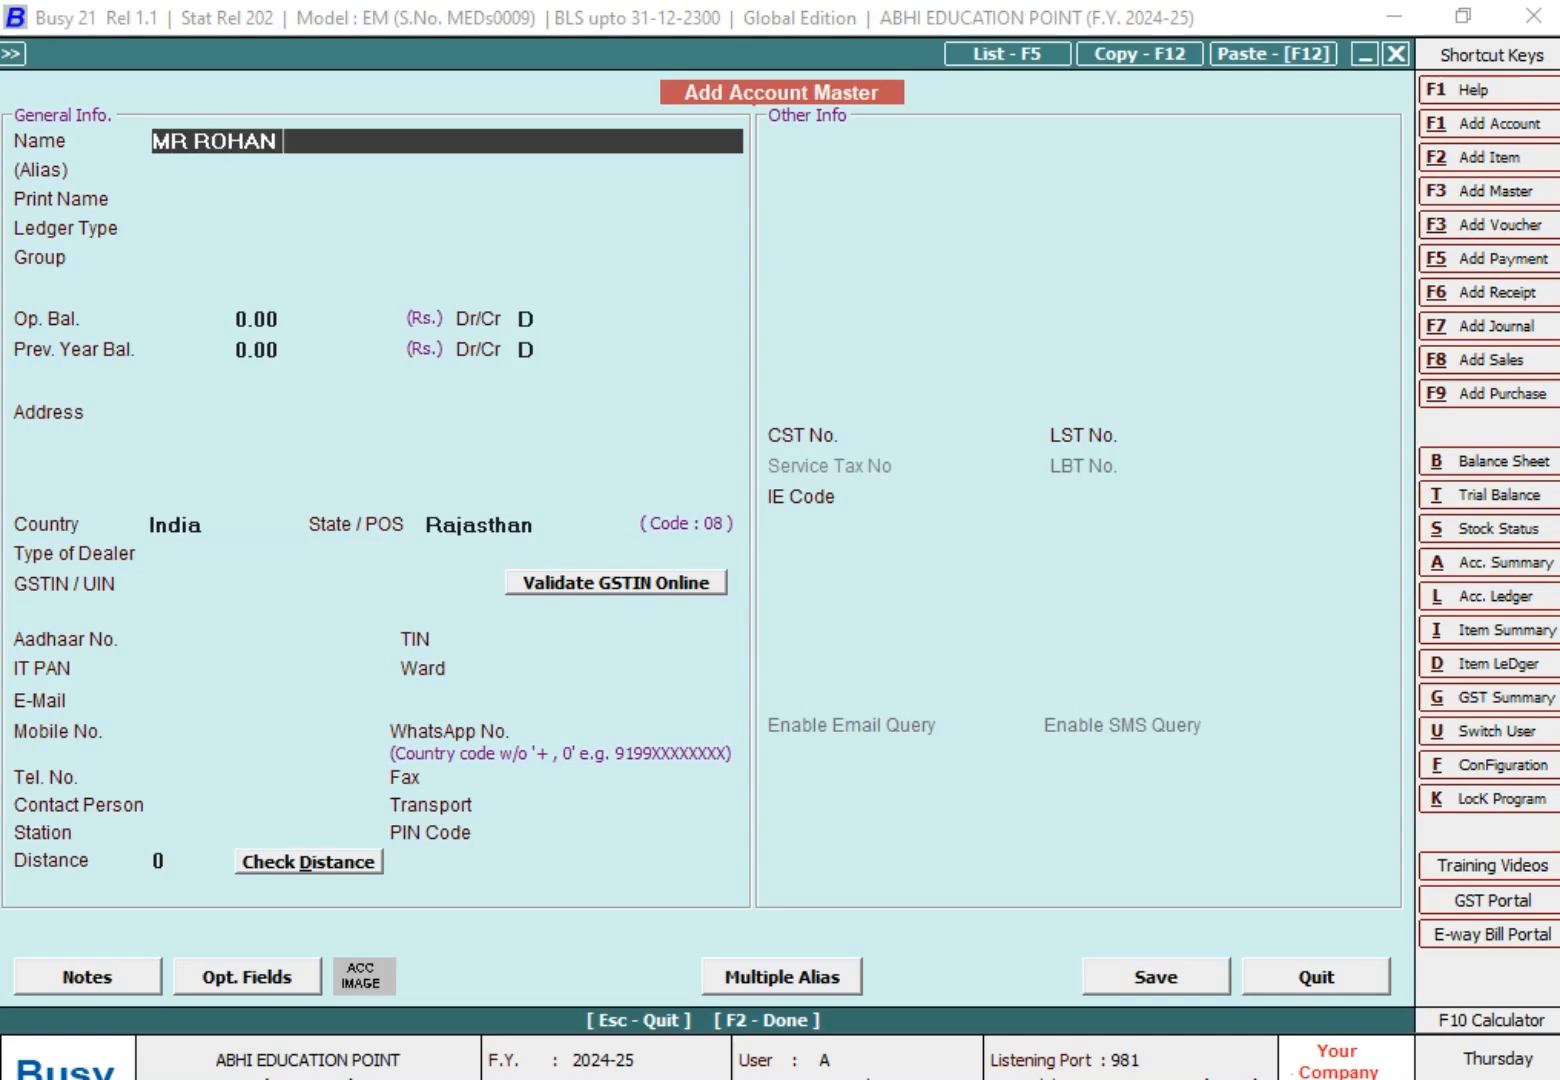
pyautogui.write(' (VAISHALI NAGA')
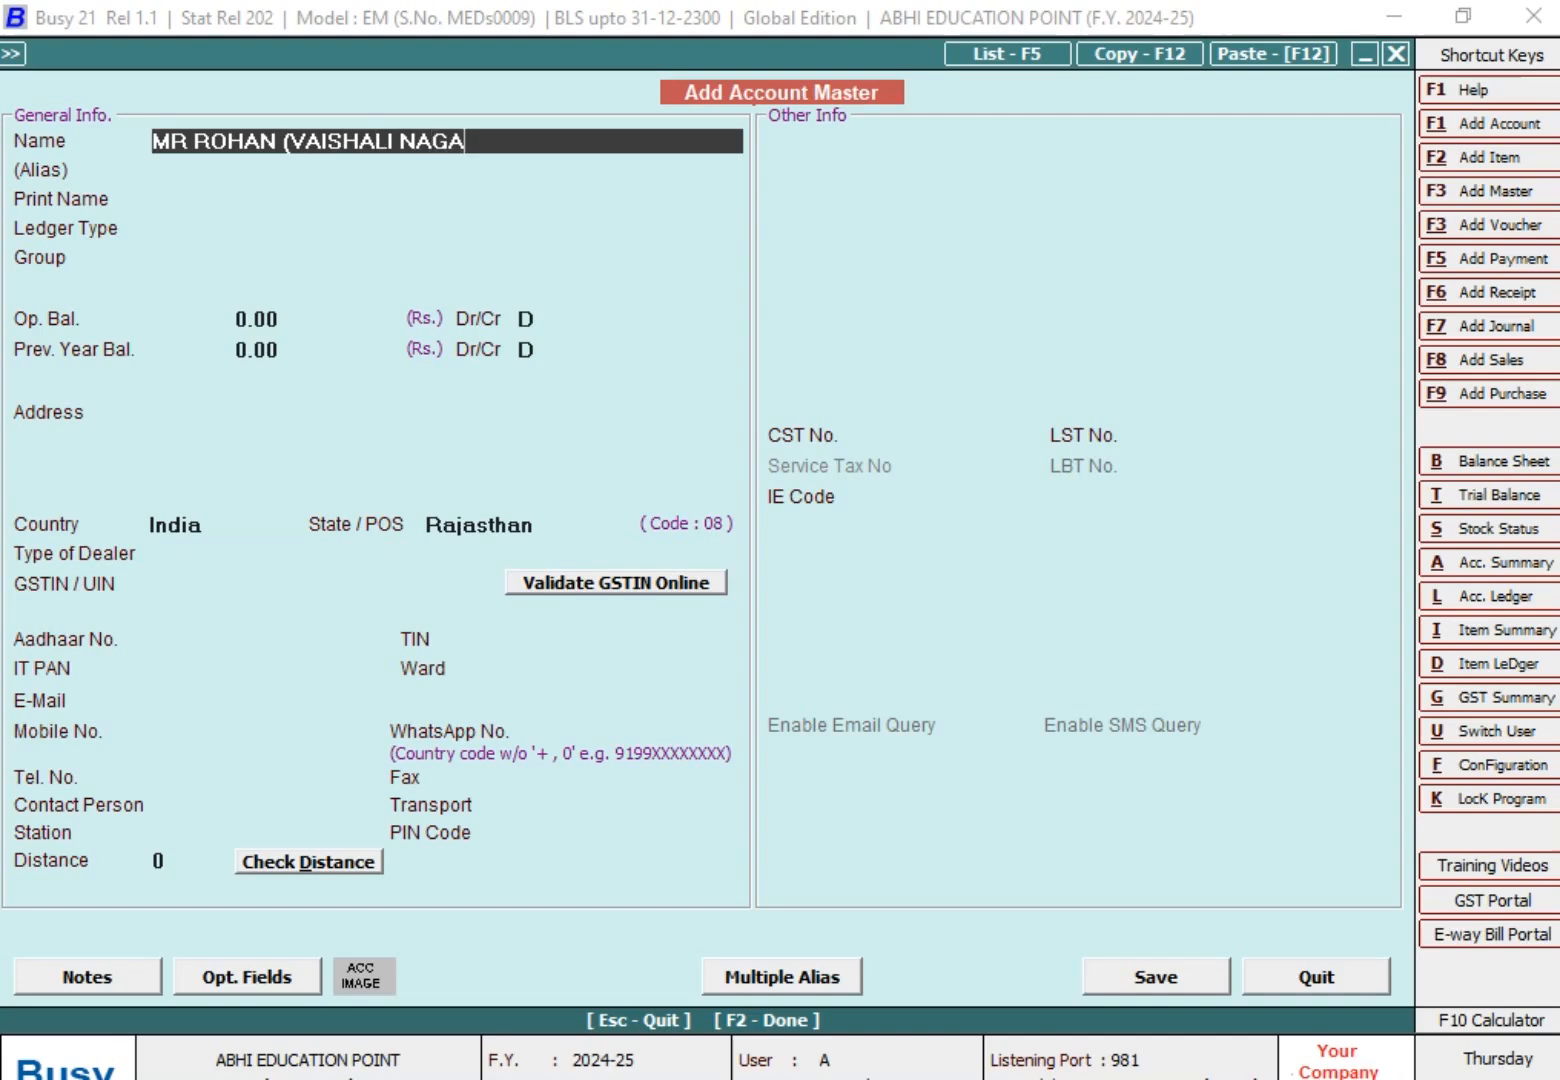
pyautogui.write('R)')
pyautogui.press('Return')
pyautogui.press('Return')
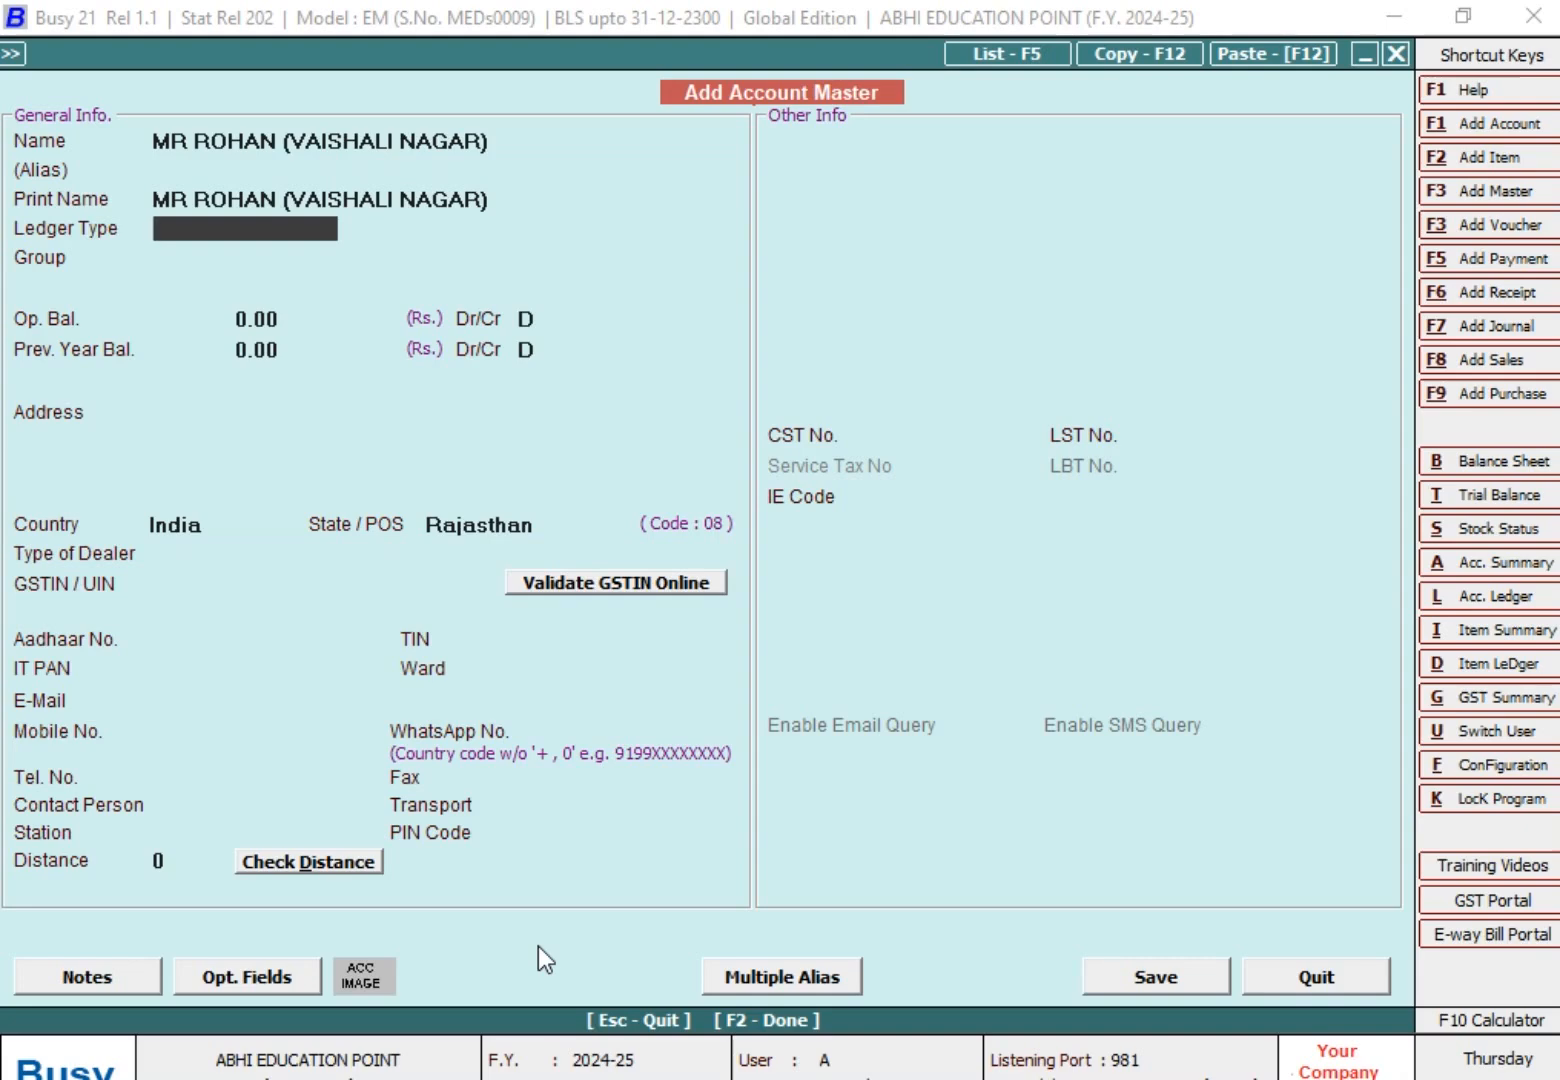
# Set the new account's ledger type to General Ledger and its group to Sundry Debtors.
pyautogui.press('space')
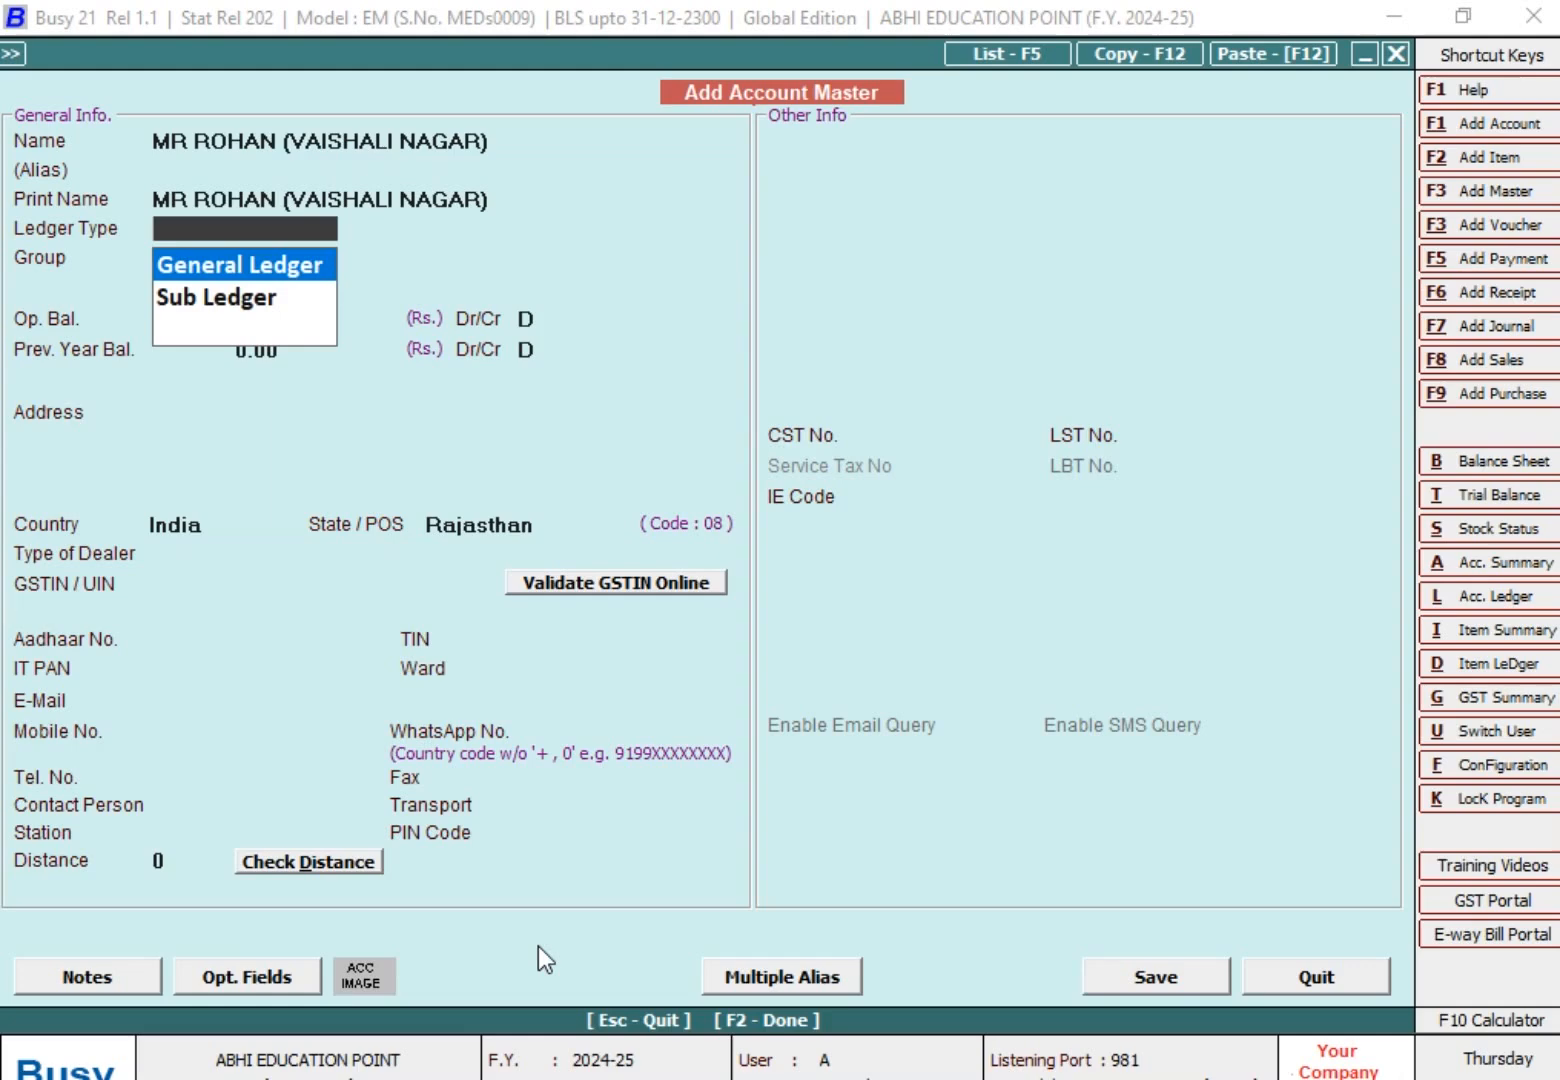
pyautogui.press('Down')
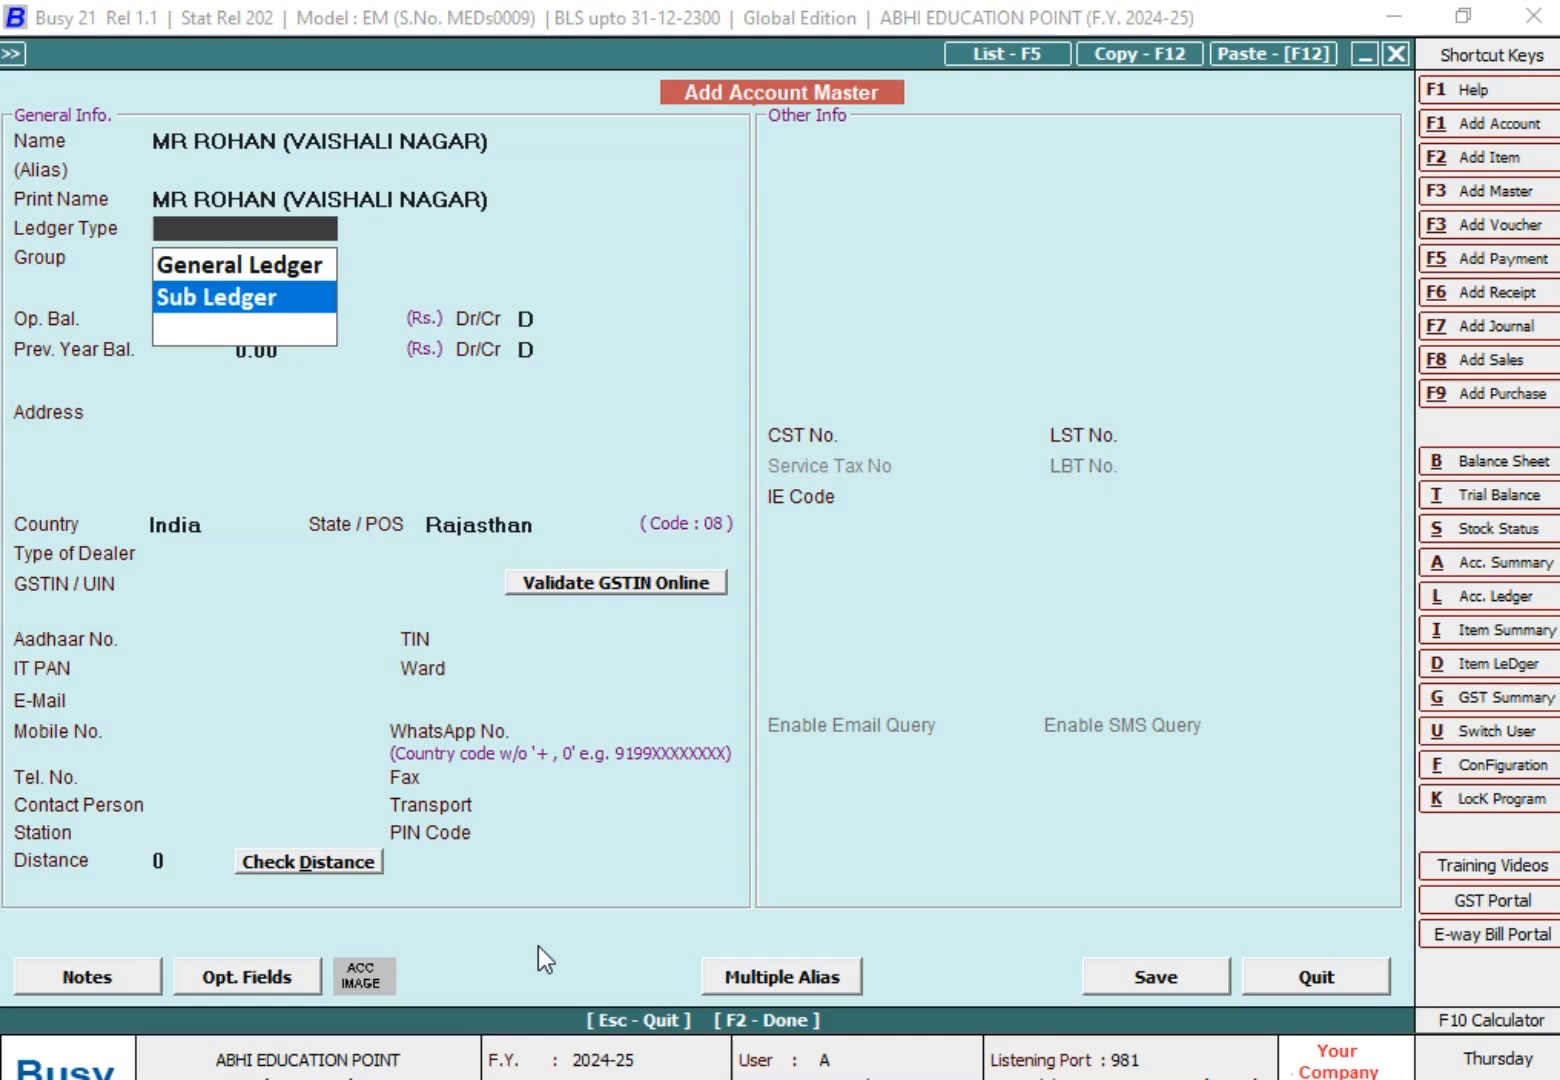
pyautogui.press('Up')
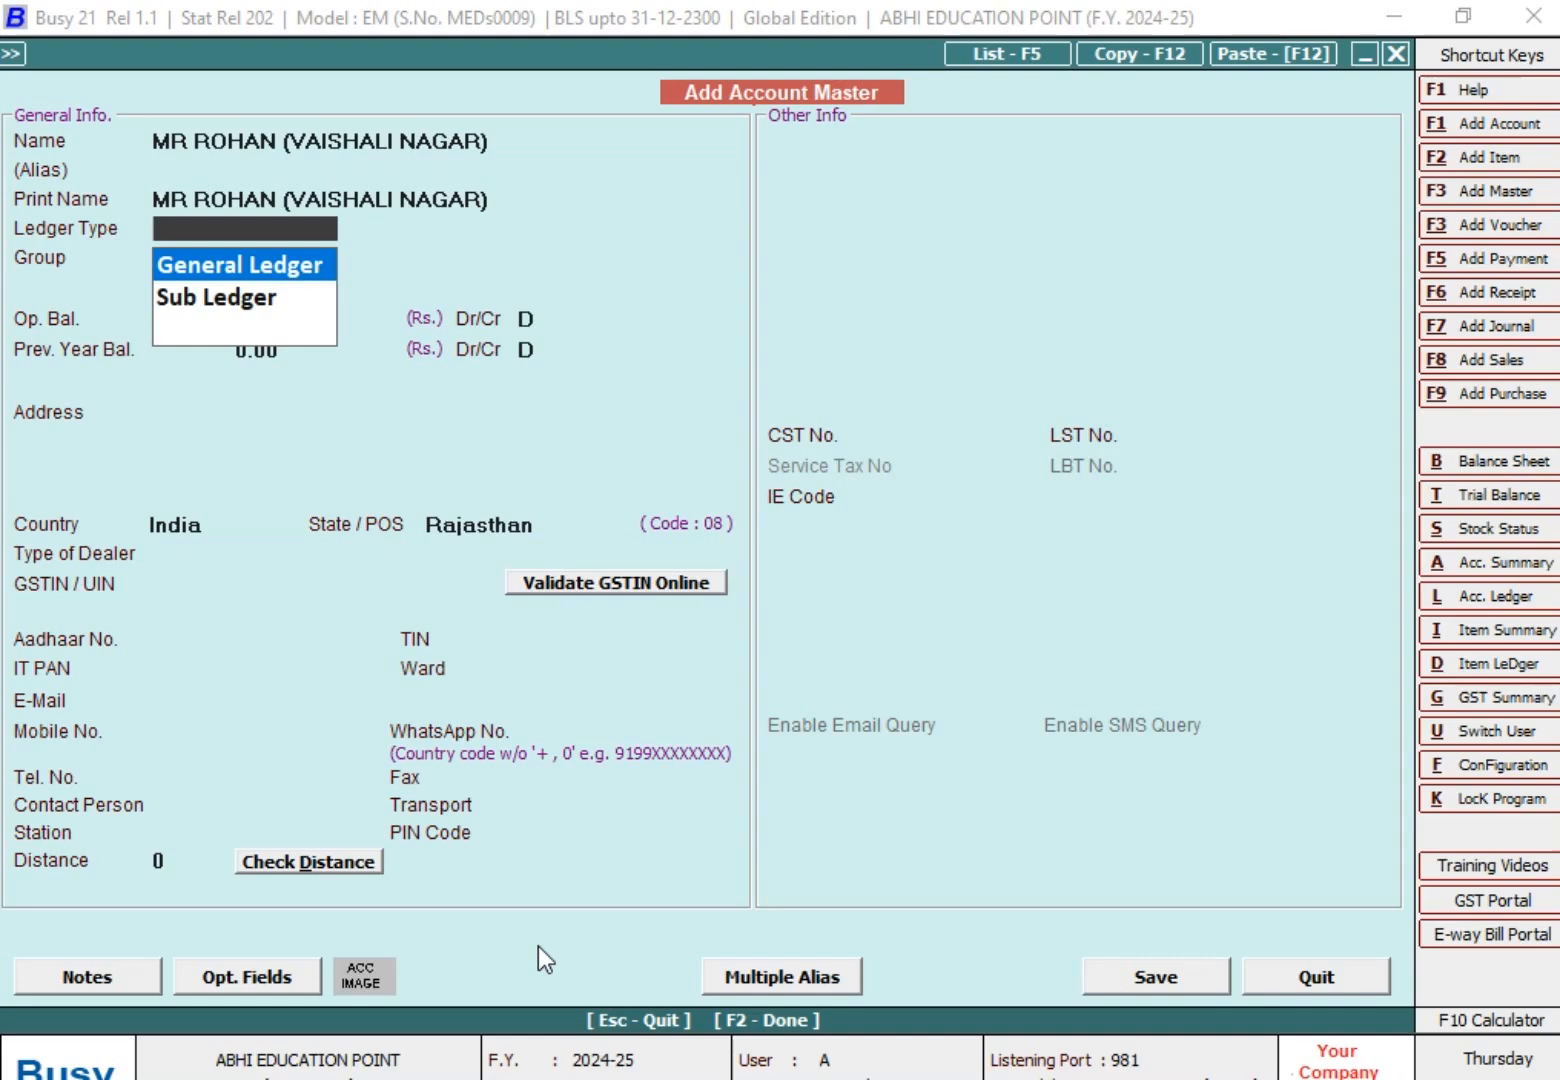
pyautogui.press('Return')
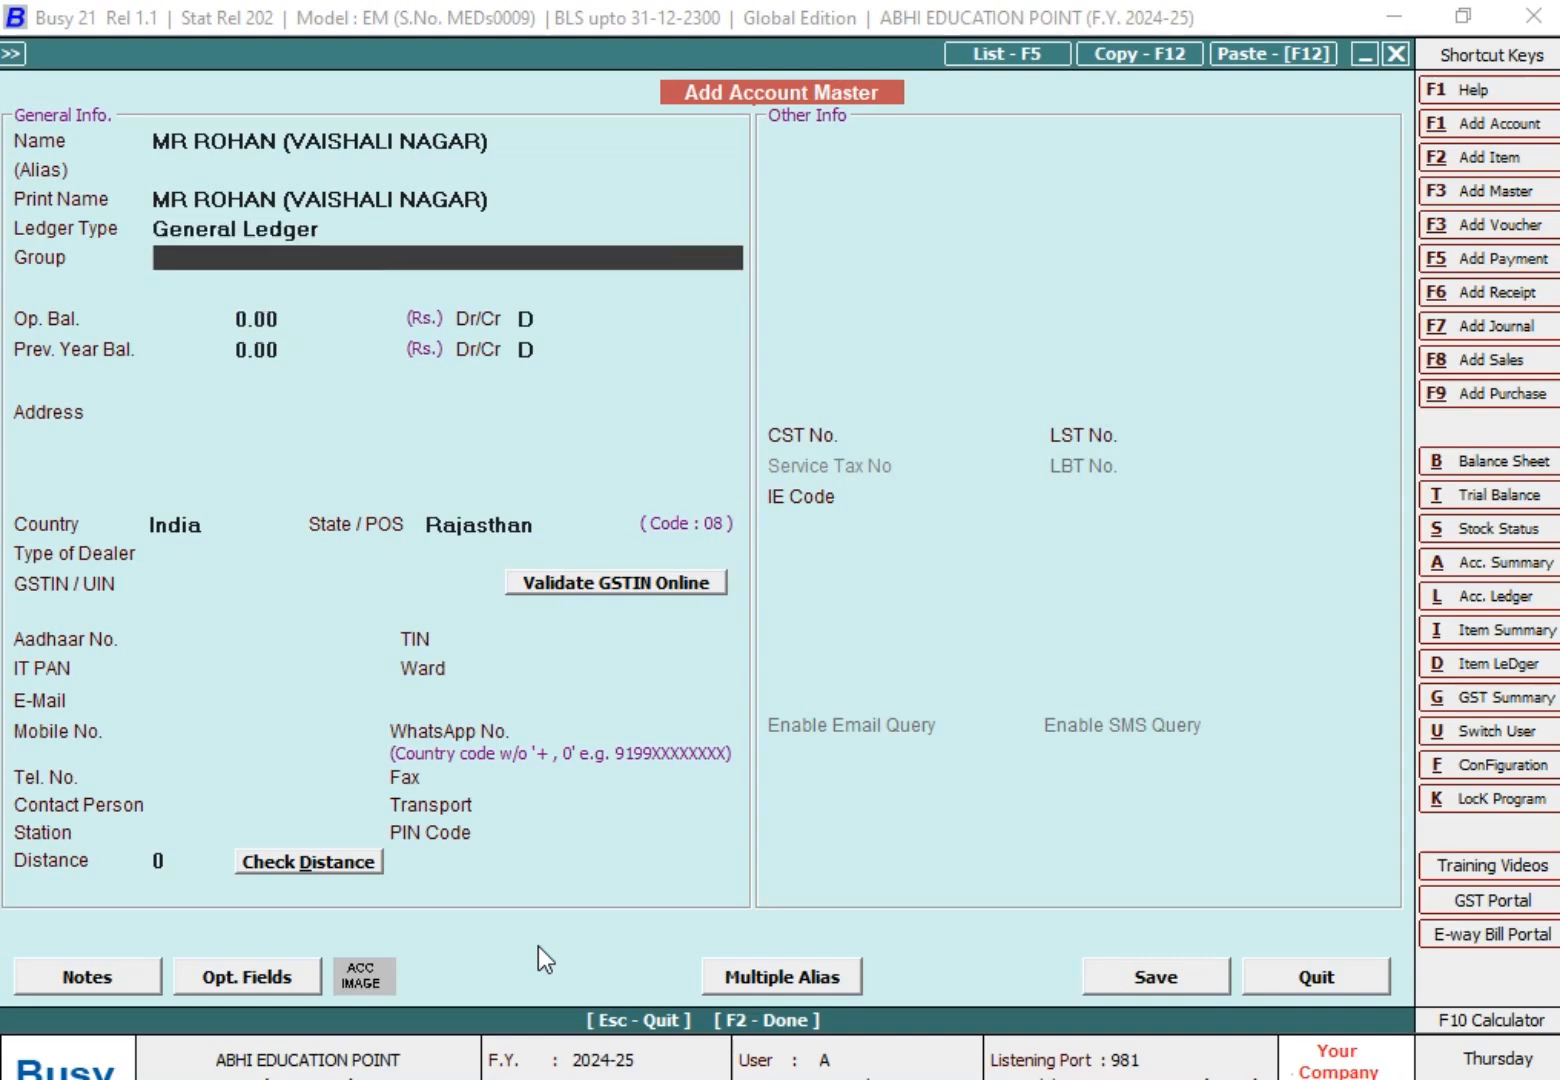
pyautogui.write('SUN')
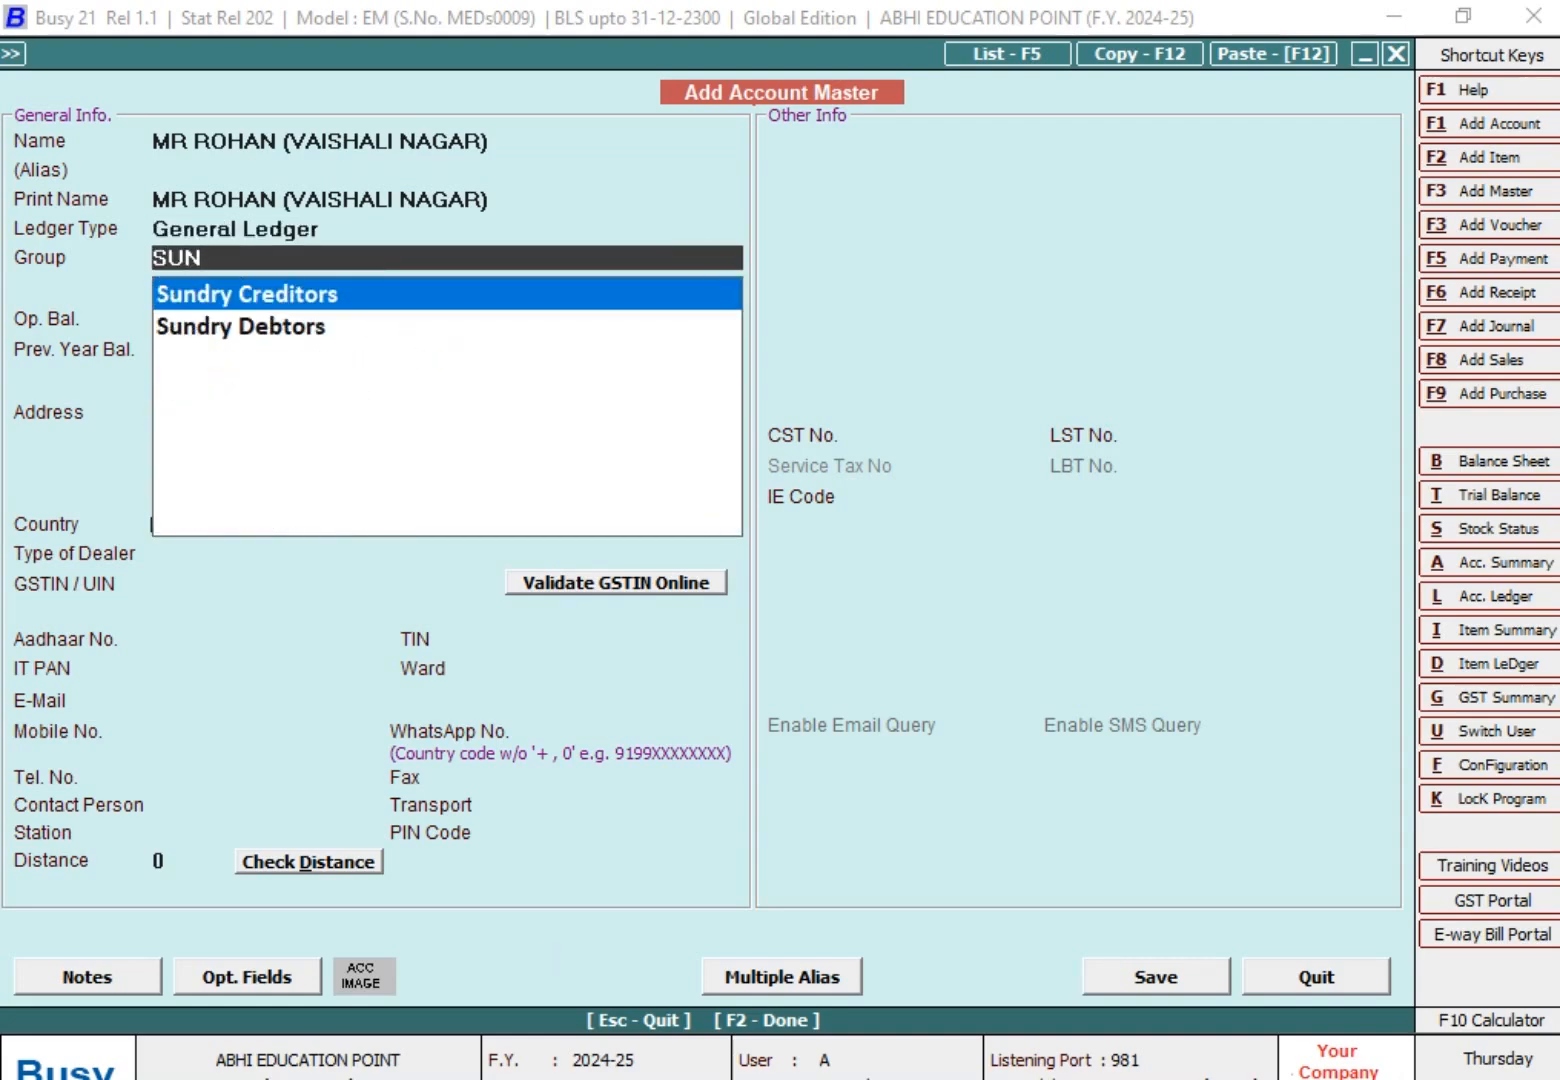
pyautogui.press('Down')
pyautogui.press('Return')
pyautogui.press('Return')
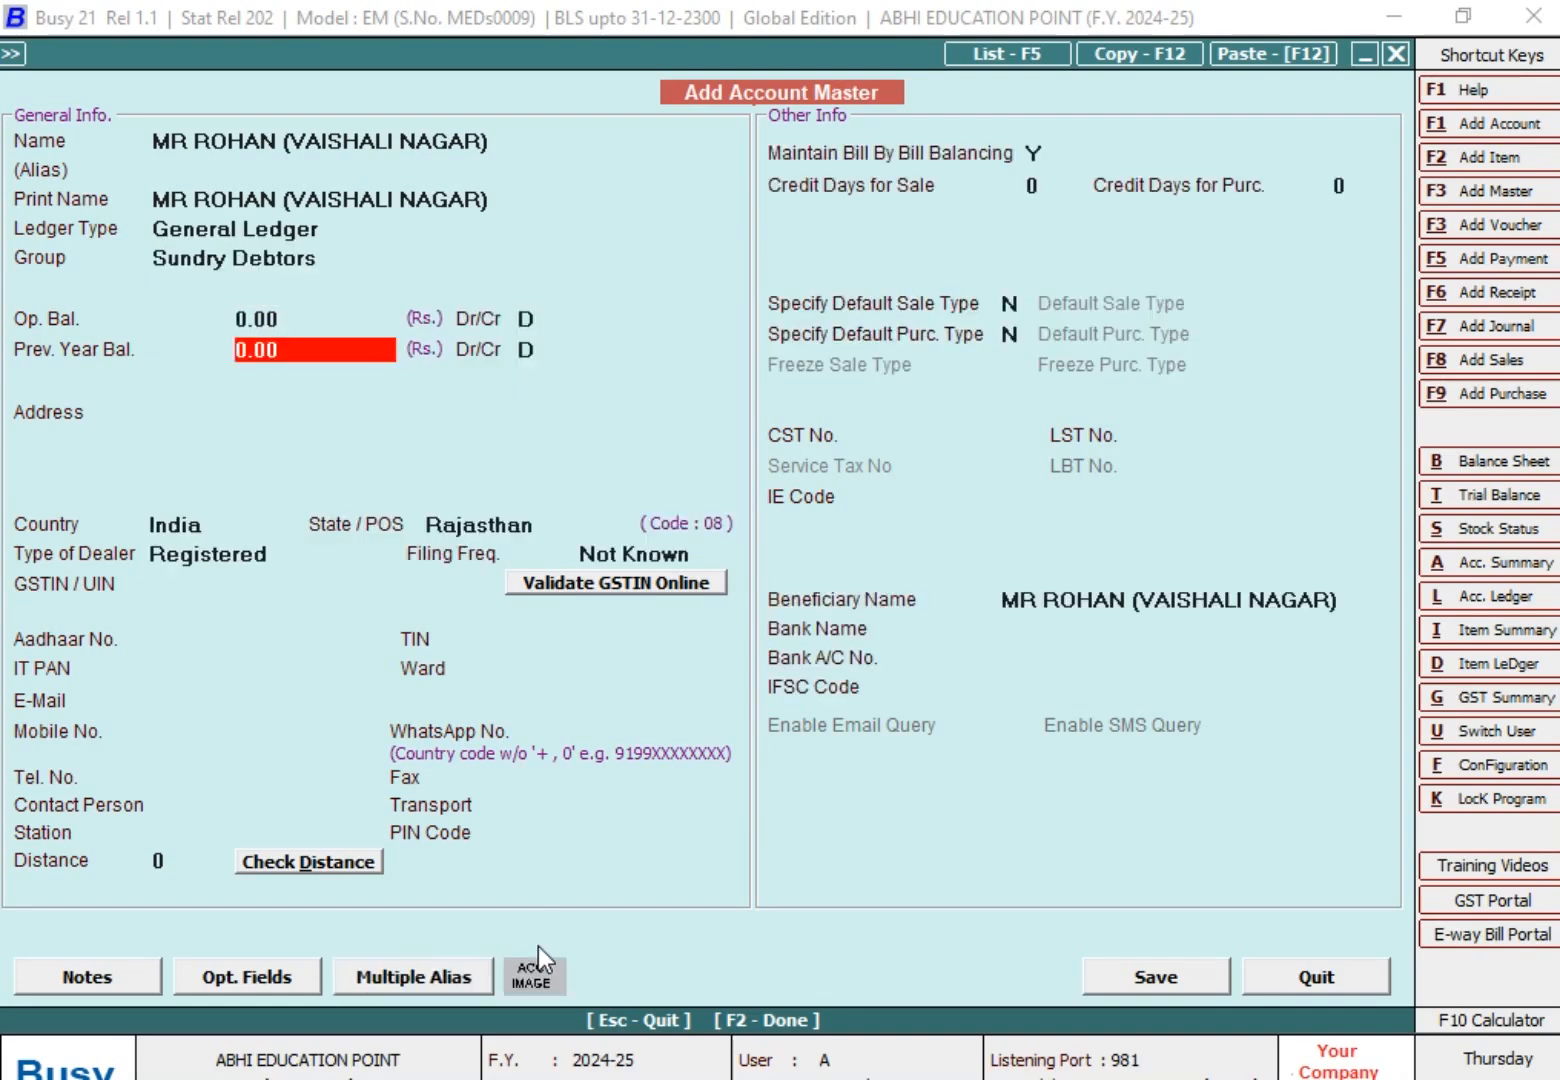
# Save the Vaishali Nagar account master with the type of dealer set to Un-Registered.
pyautogui.press('F2')
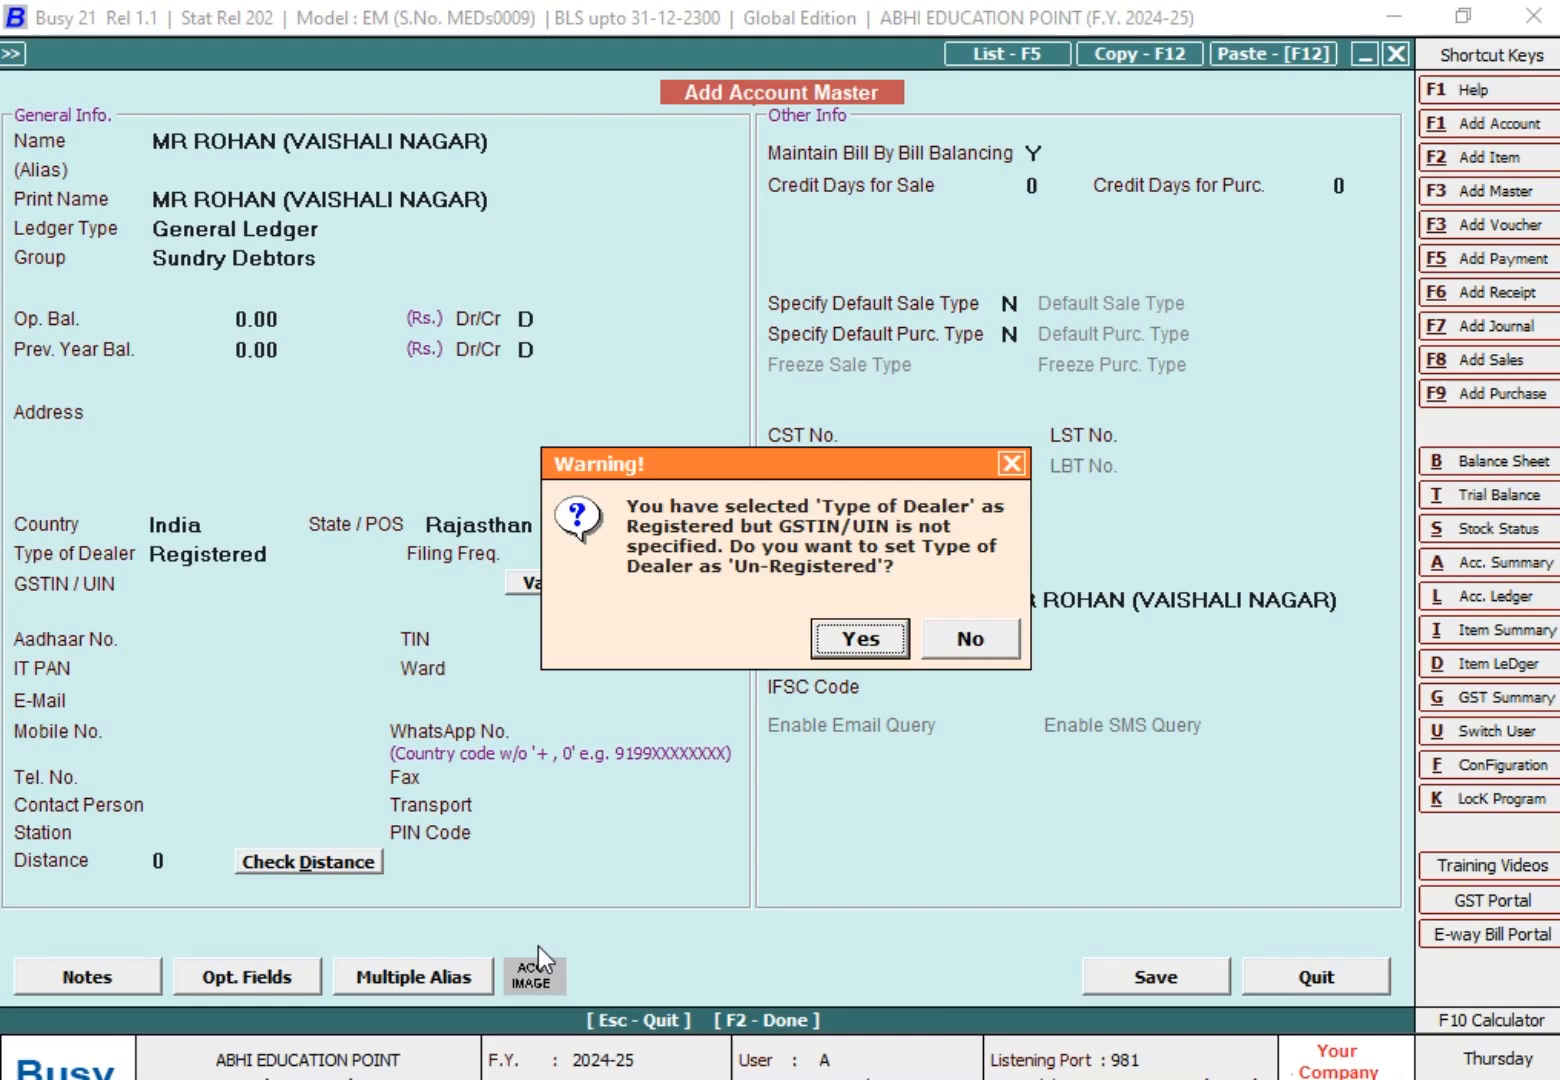
pyautogui.press('Return')
pyautogui.press('Return')
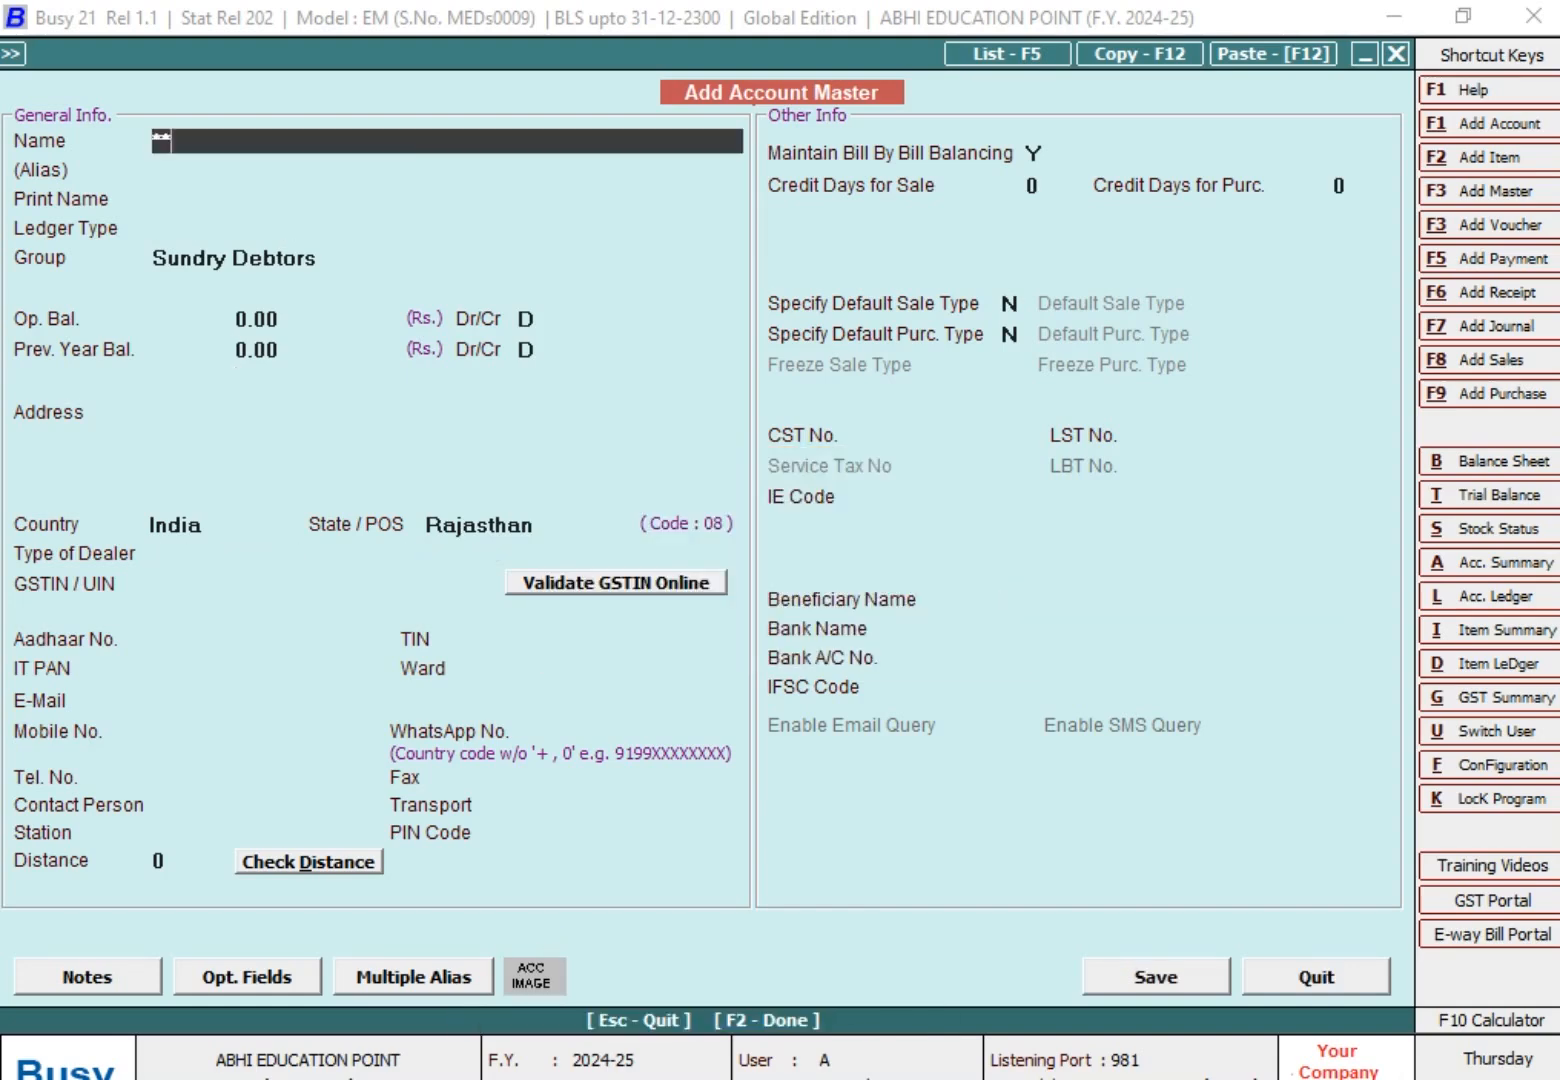
# Enter the same customer's name with (SHASTRI NAGAR) for a second account master, keeping the same print name.
pyautogui.write('MR ROHAN')
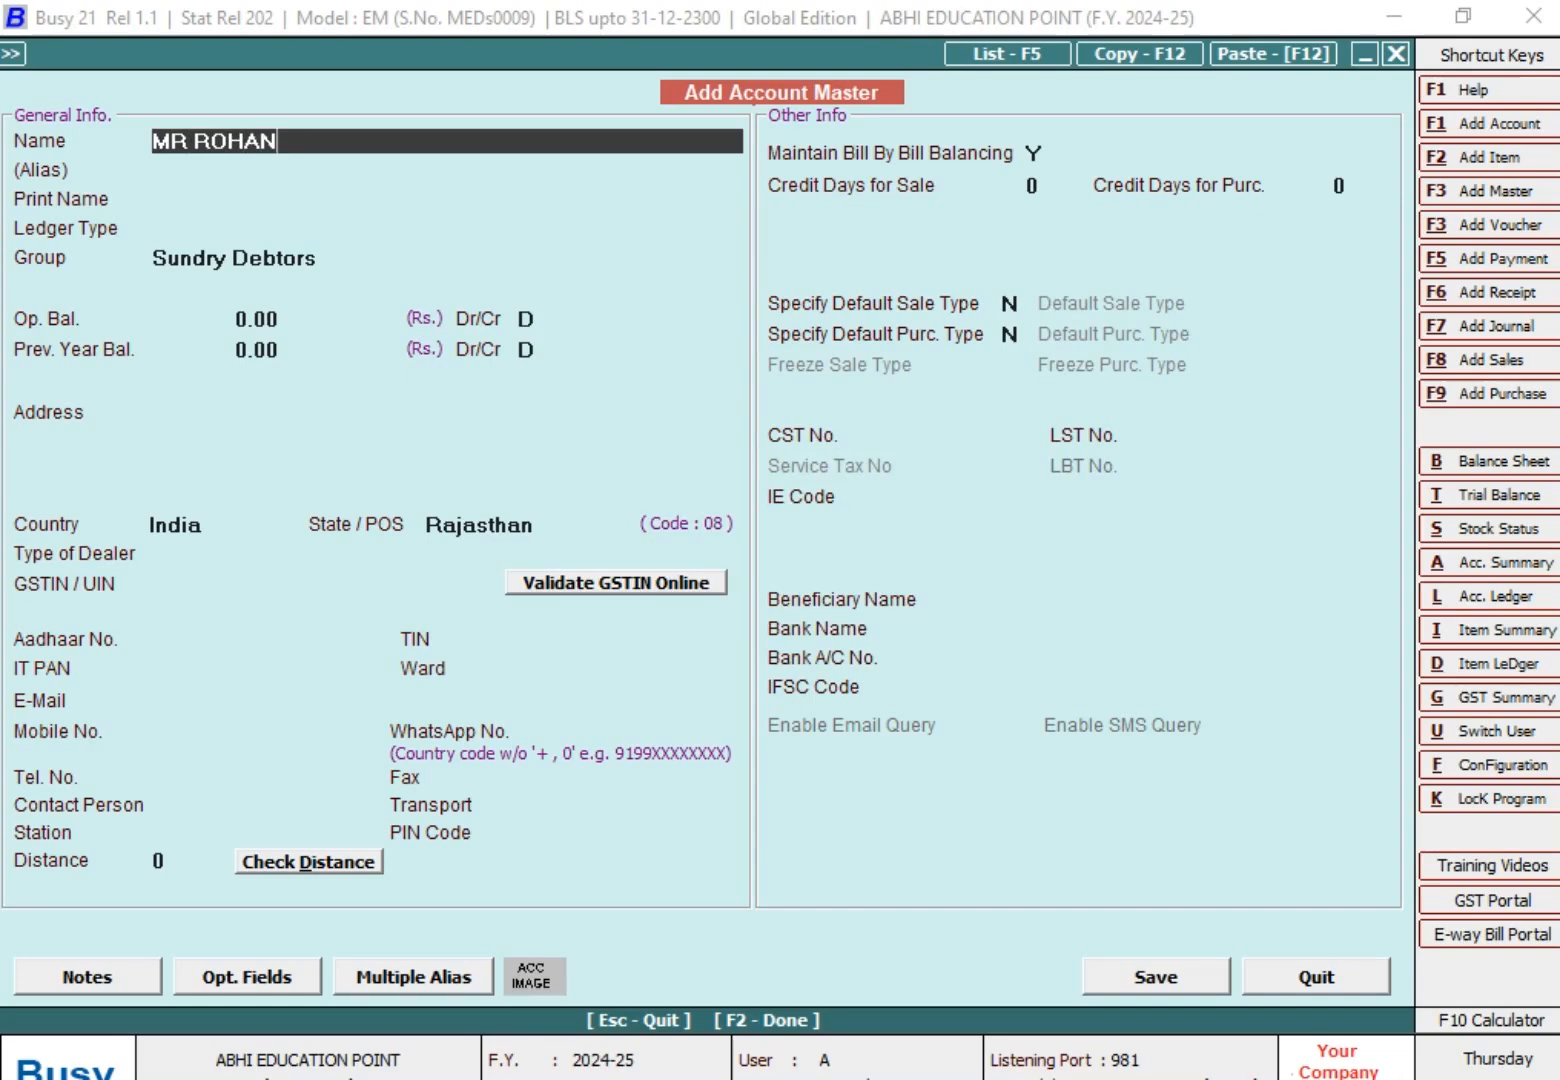
pyautogui.write(' (SHASTR')
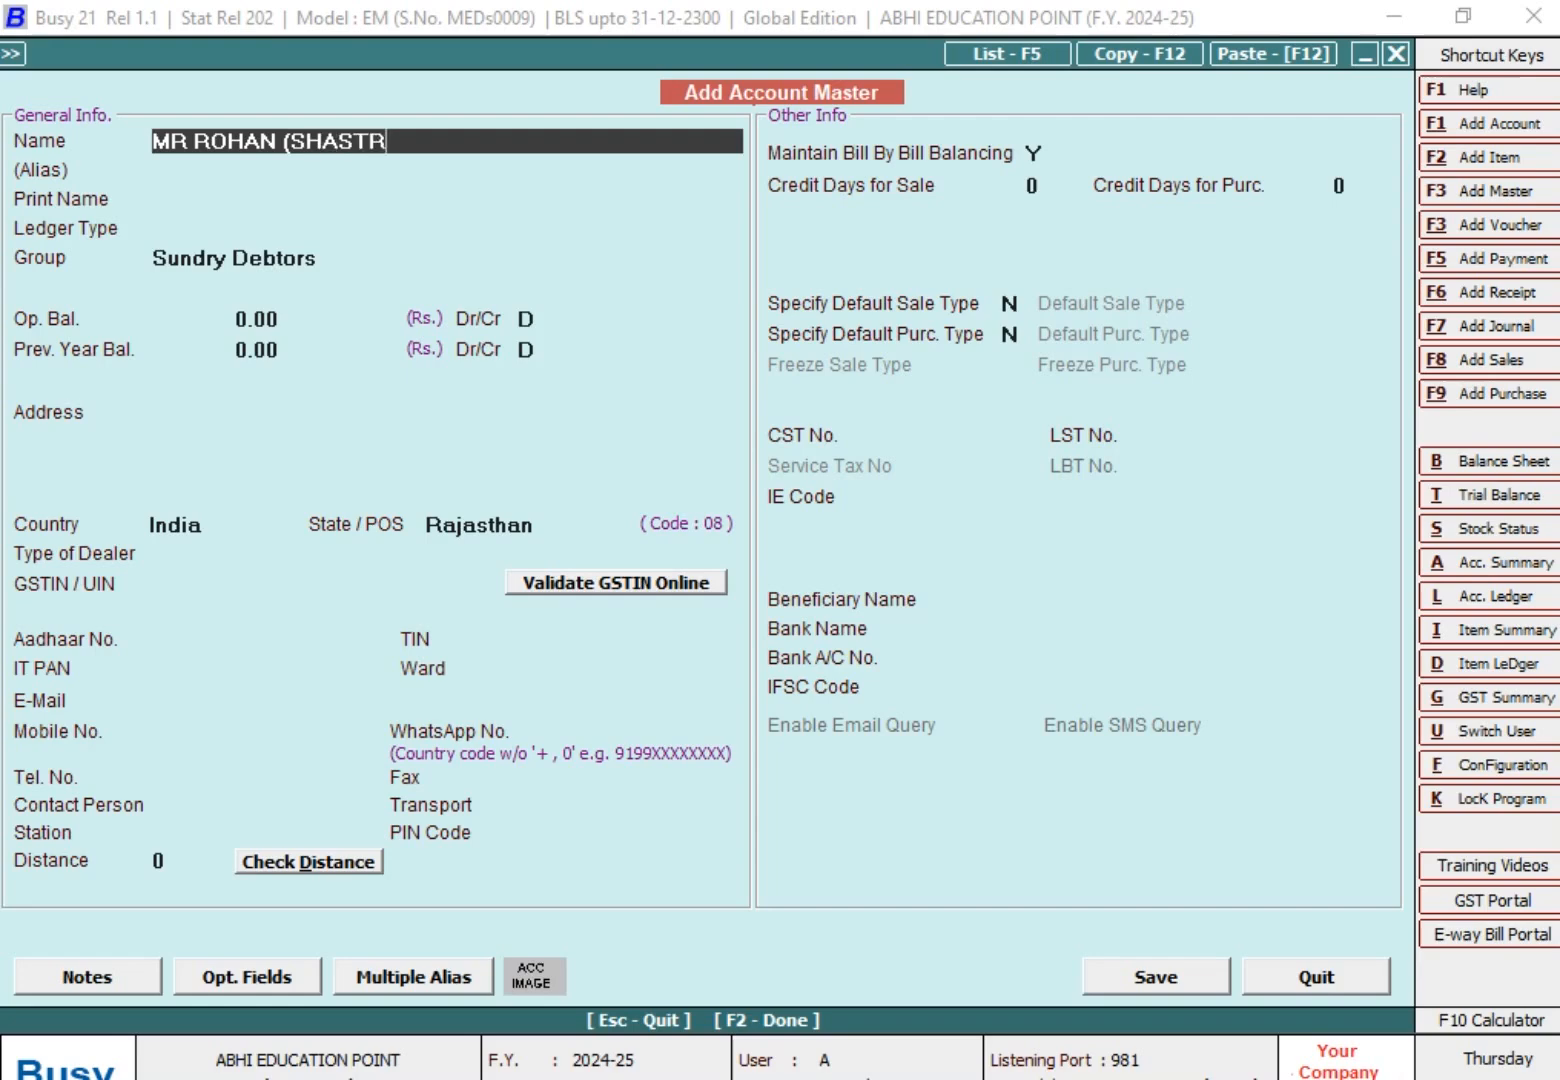
pyautogui.write('I NAGAR)')
pyautogui.press('Return')
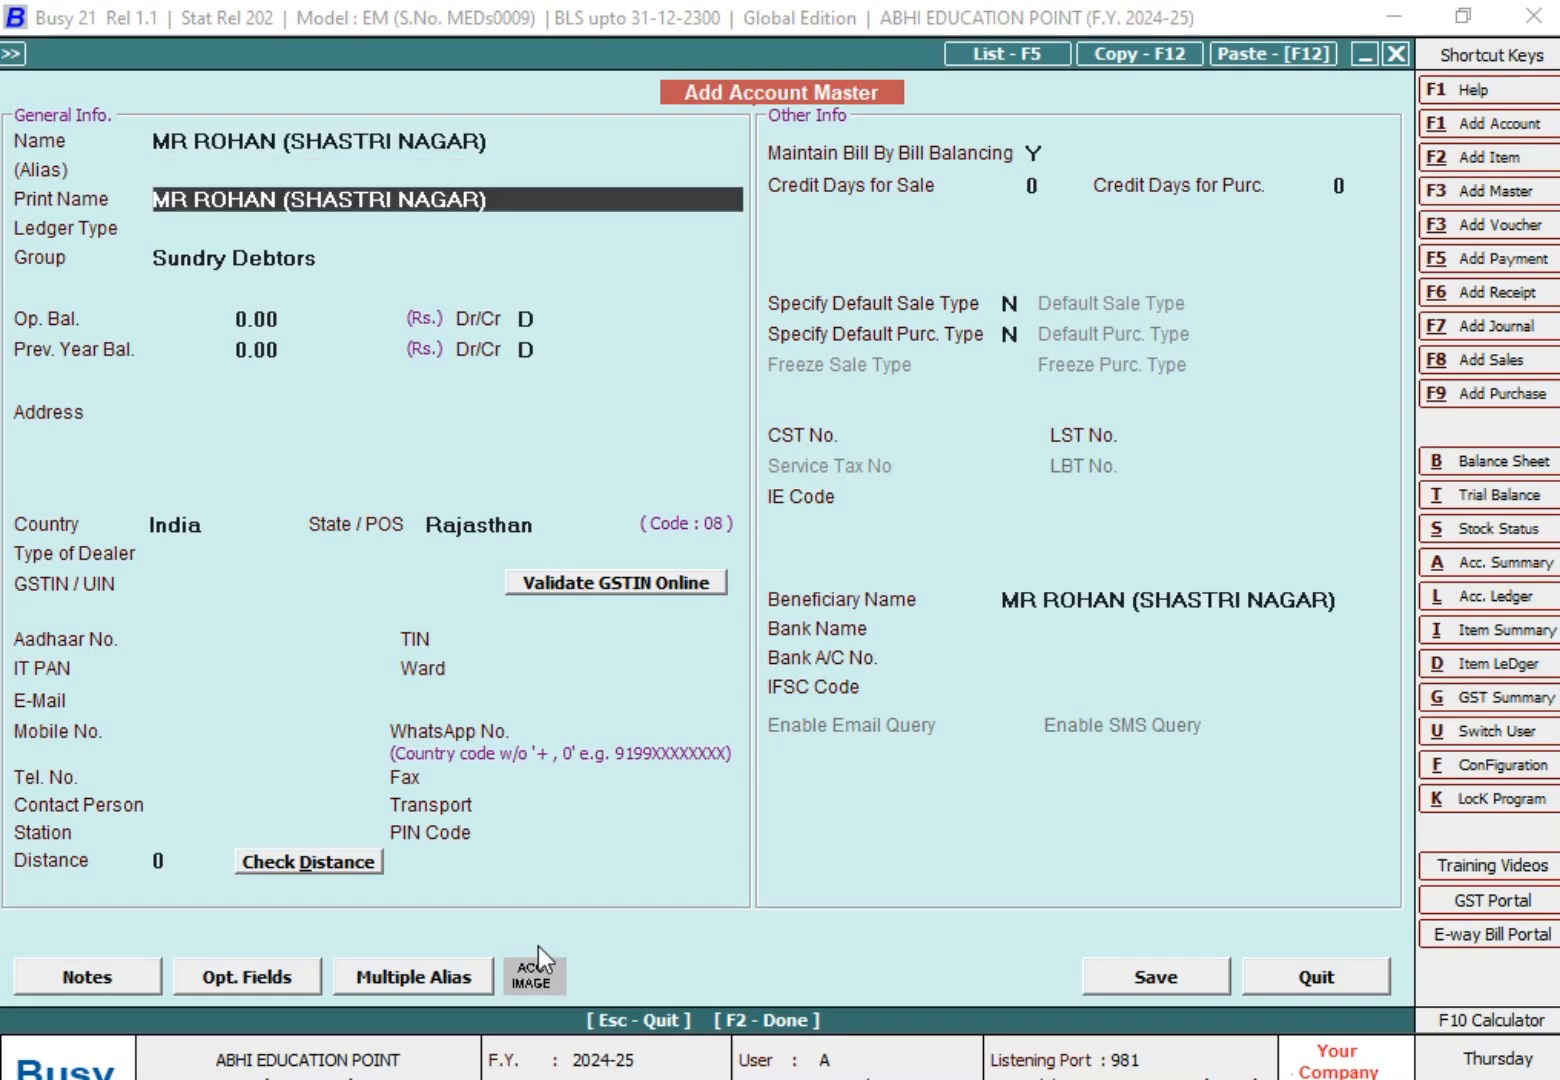
pyautogui.press('Return')
# Set the ledger type to Sub Ledger under the customer's Vaishali Nagar account.
pyautogui.press('Down')
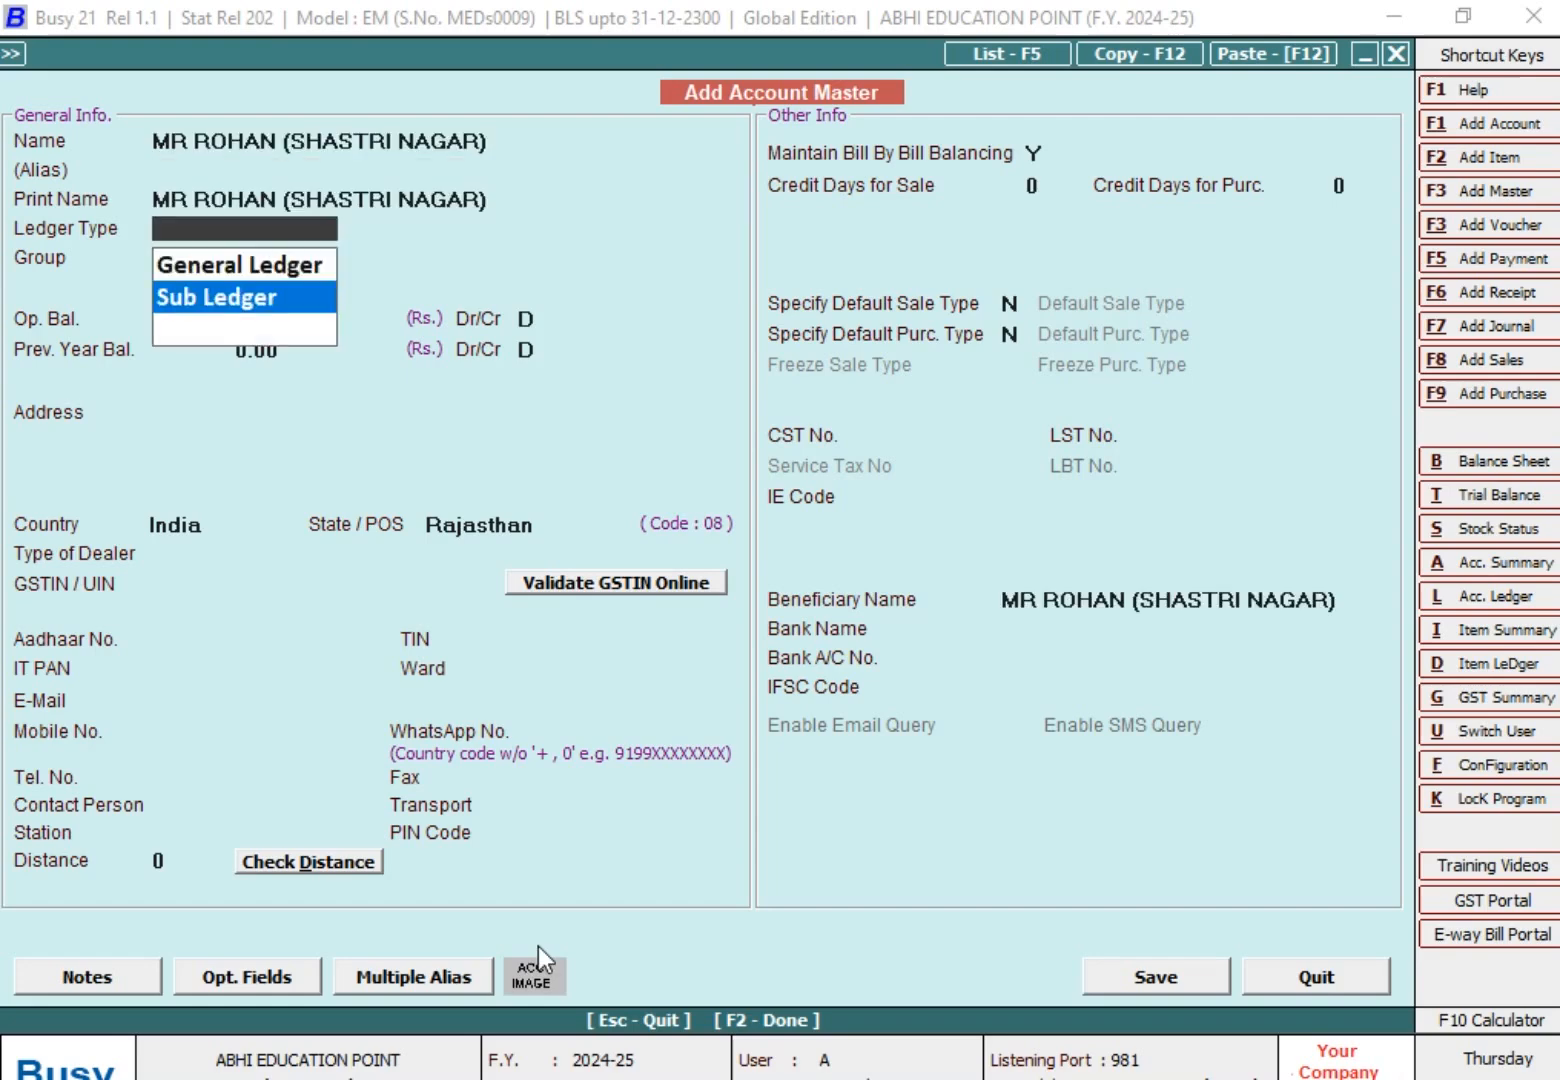
pyautogui.press('Return')
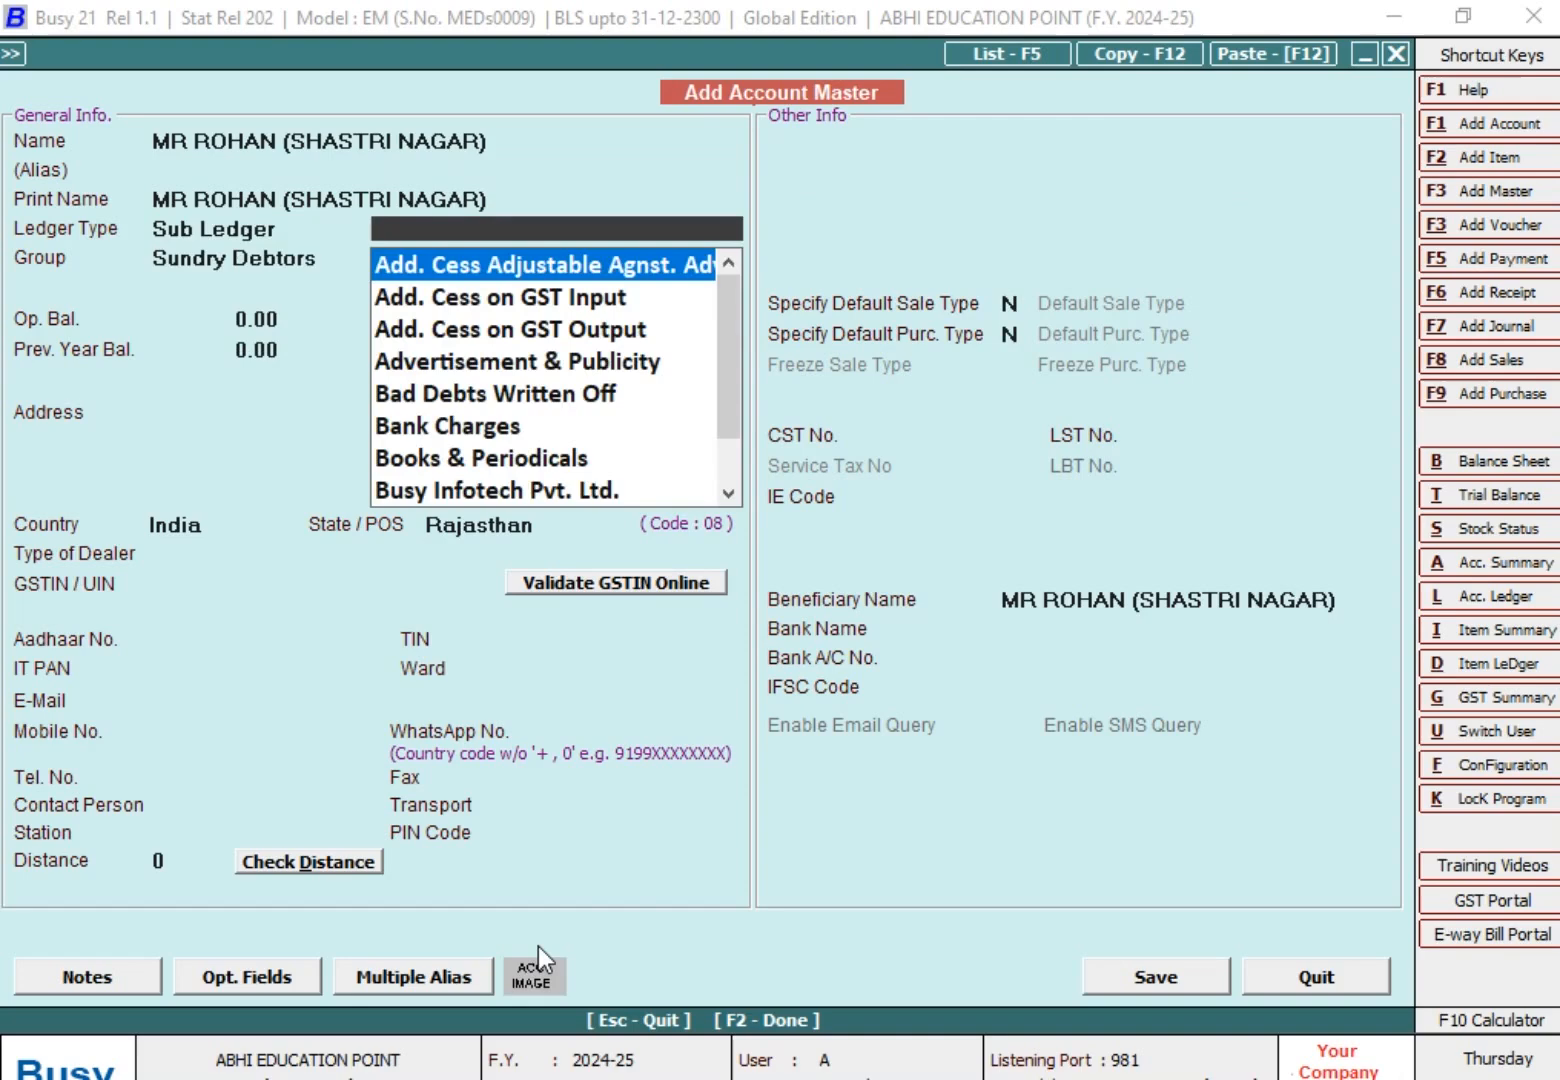
pyautogui.write('MR')
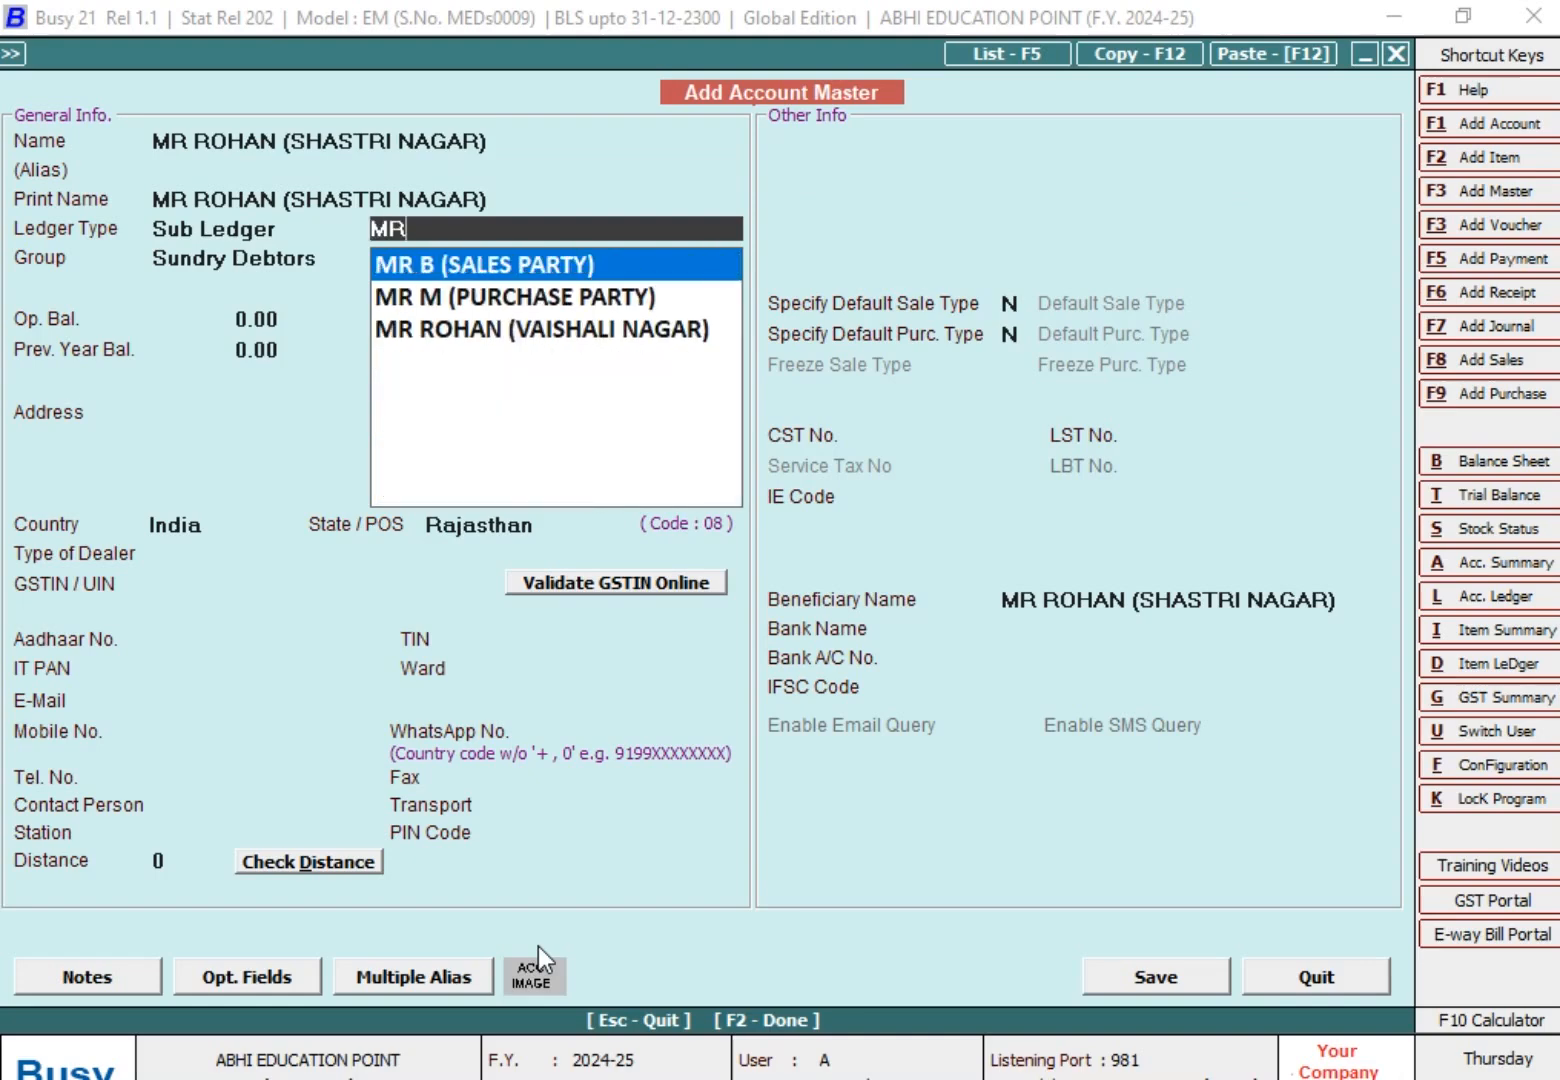
pyautogui.press('Down')
pyautogui.press('Down')
pyautogui.press('Return')
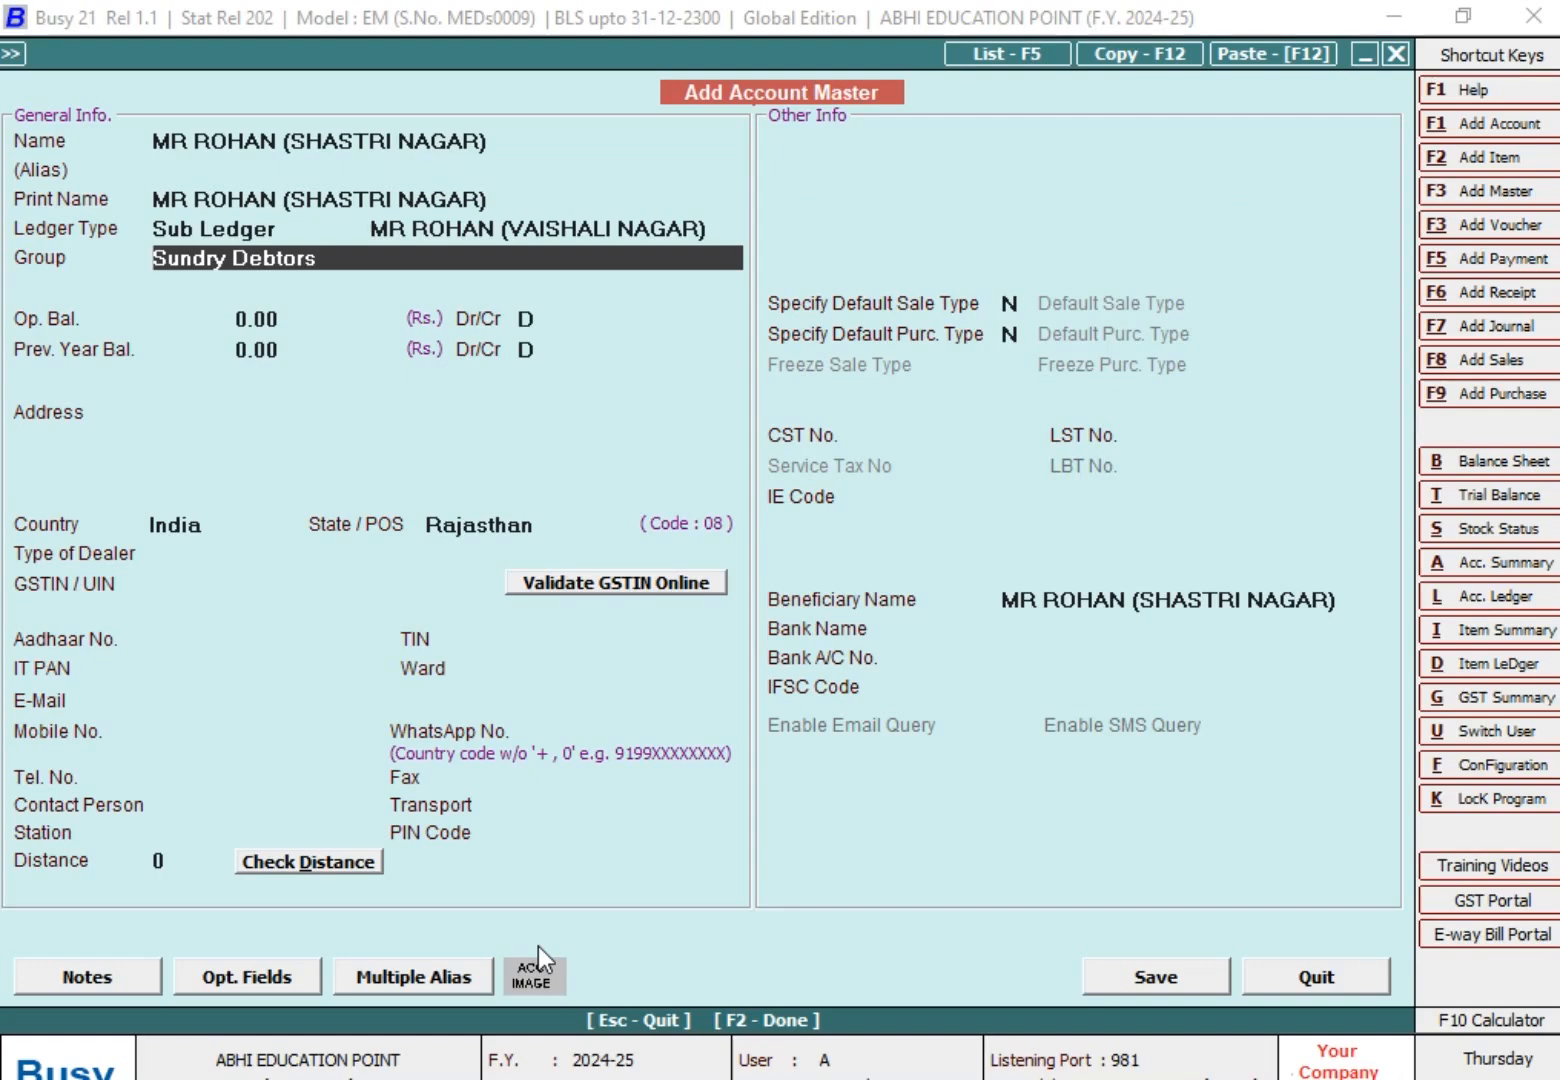
# Keep the Sundry Debtors group, save the Shastri Nagar sub ledger master and close the account form.
pyautogui.press('Return')
pyautogui.press('Return')
pyautogui.press('Return')
pyautogui.press('Return')
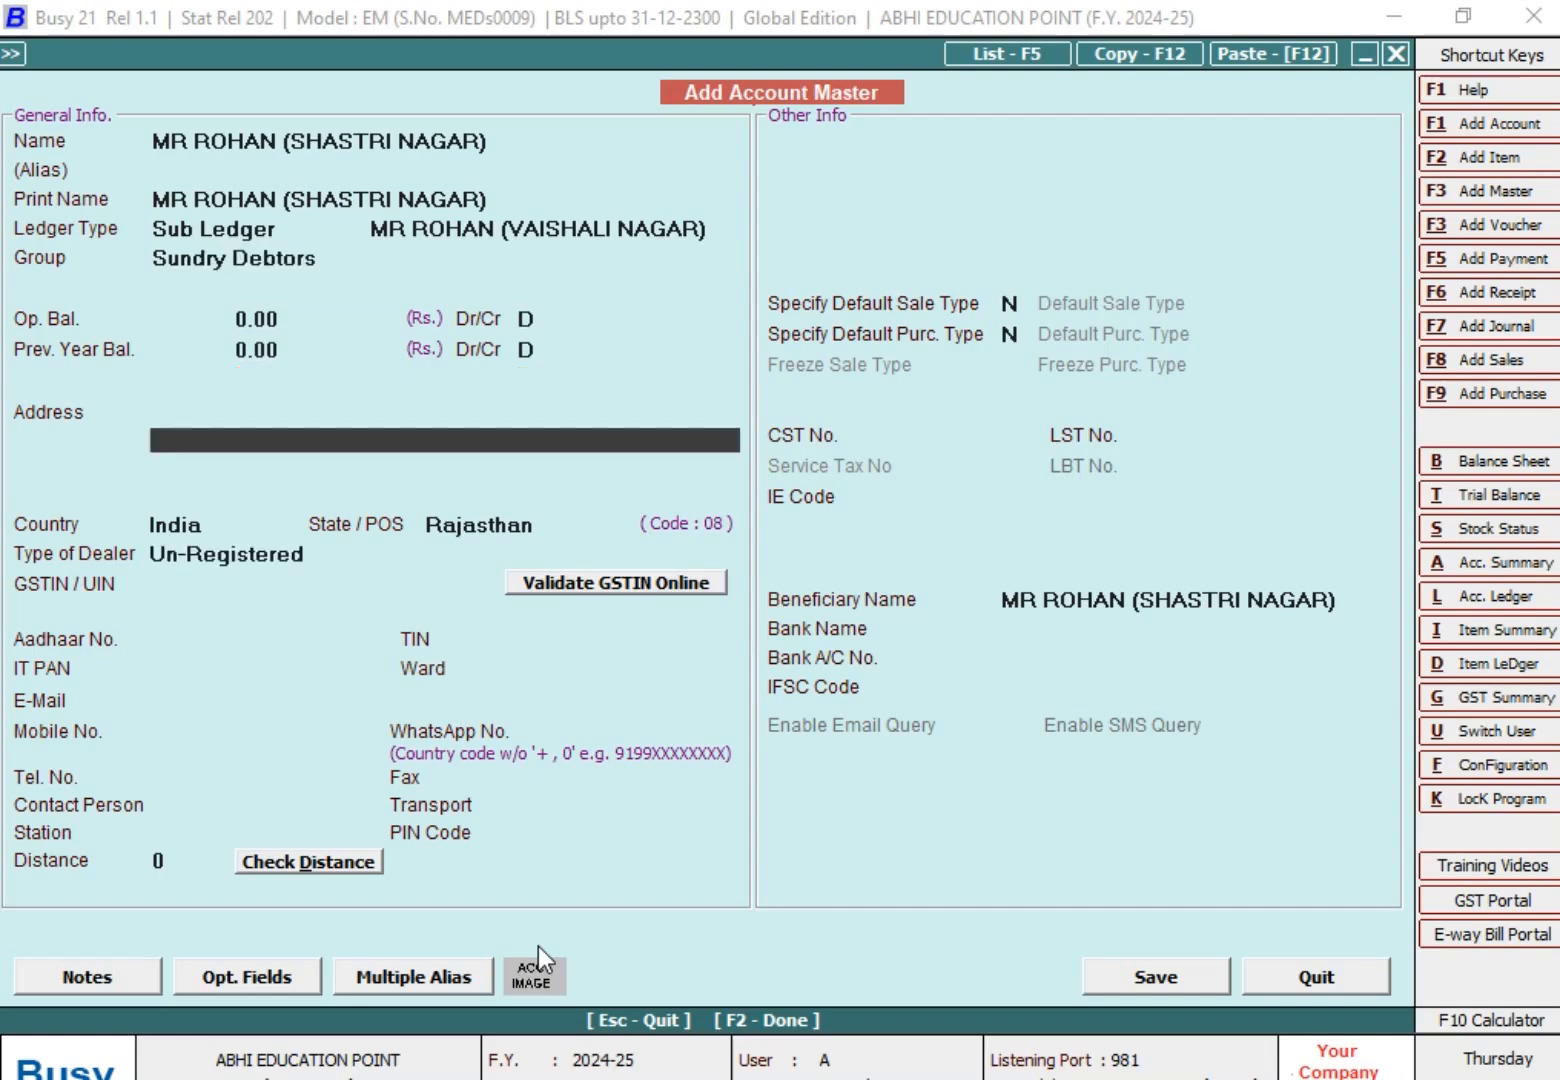
pyautogui.press('F2')
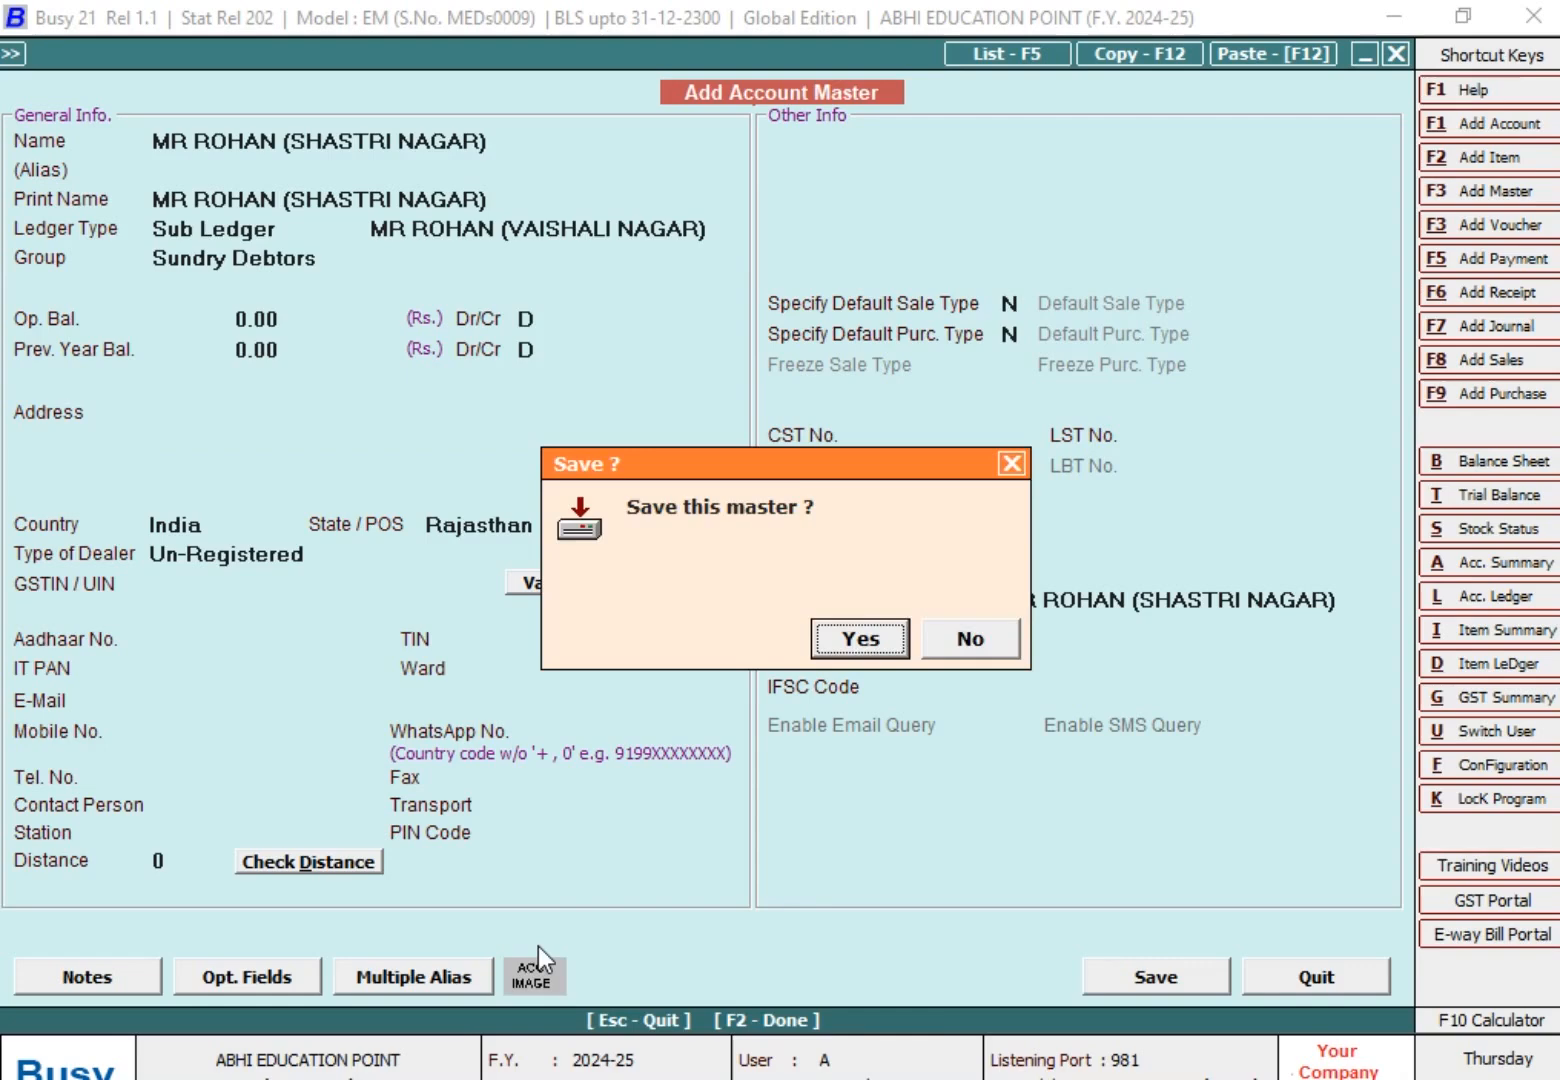
pyautogui.press('Return')
pyautogui.press('Escape')
pyautogui.press('Escape')
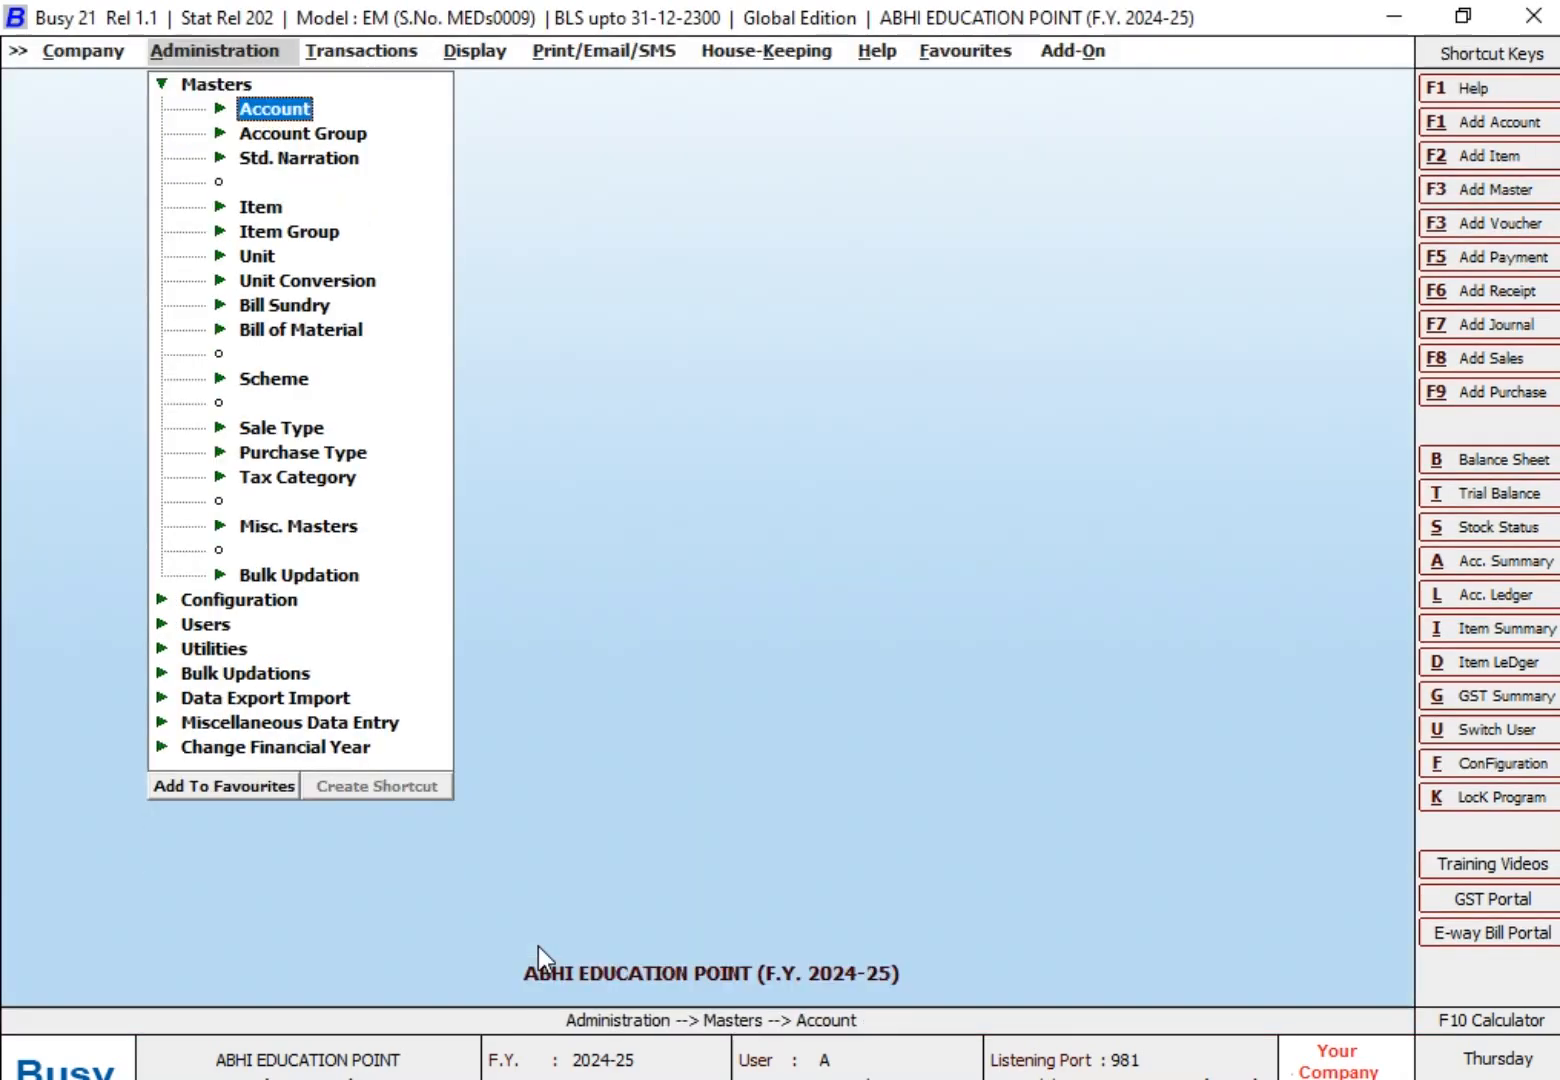
# Start a new sales voucher in the Main series.
pyautogui.press('Right')
pyautogui.press('Return')
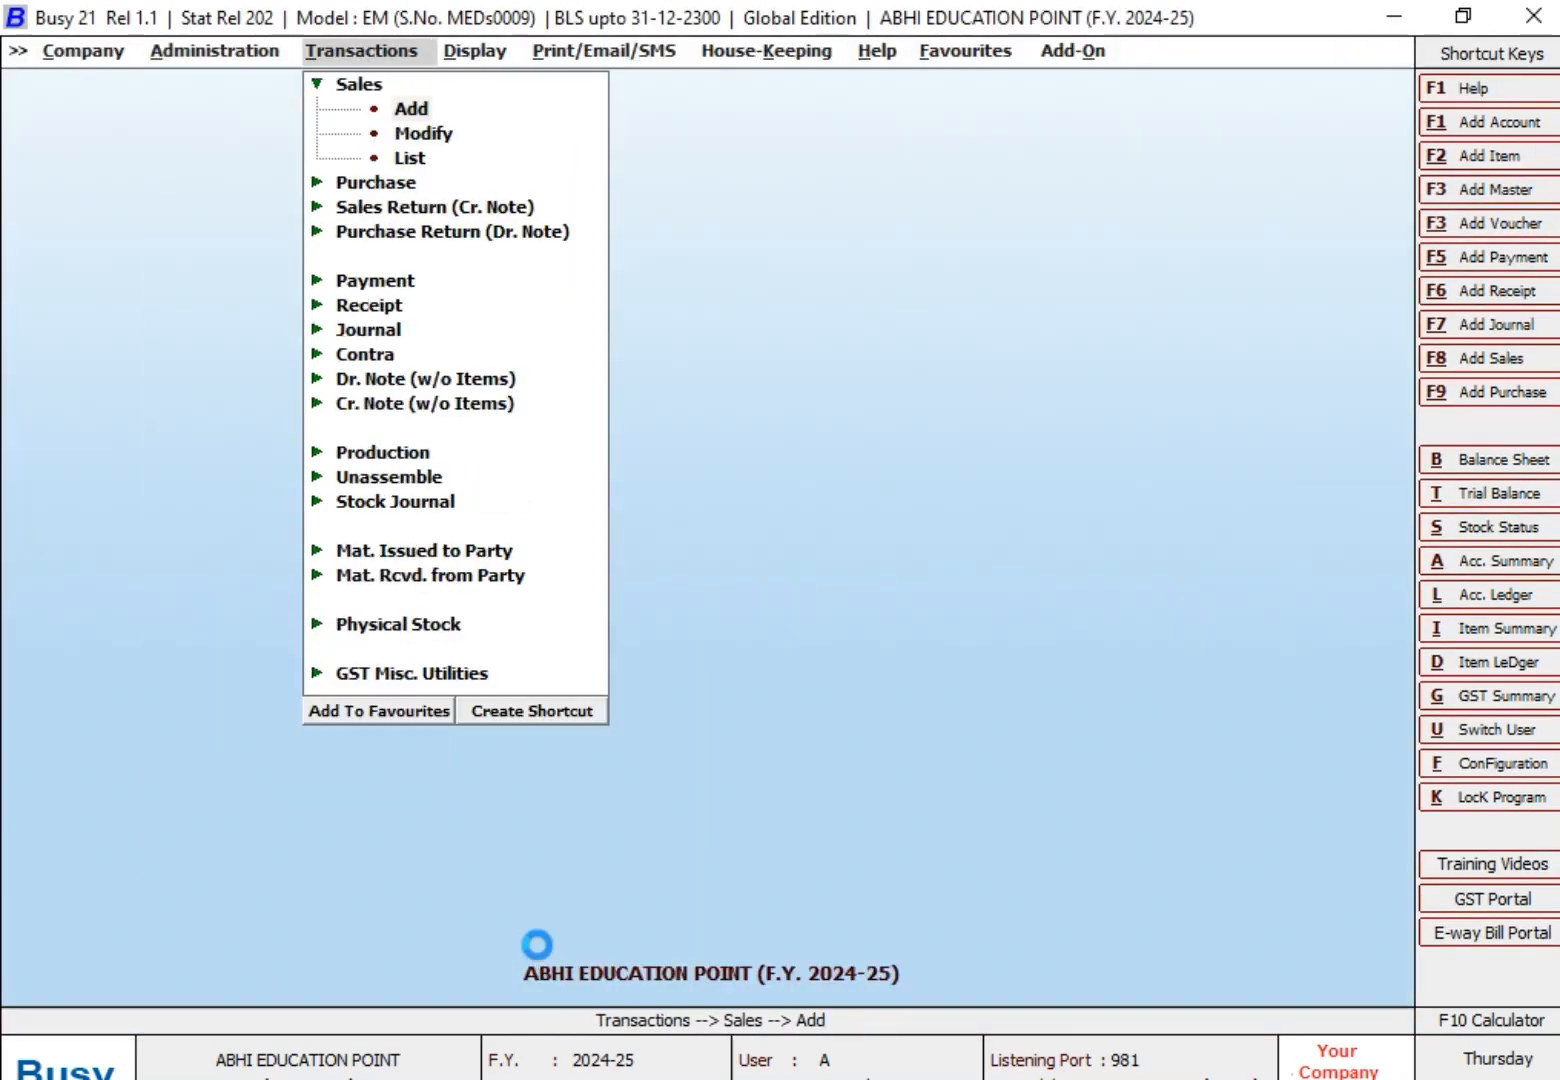
pyautogui.press('Escape')
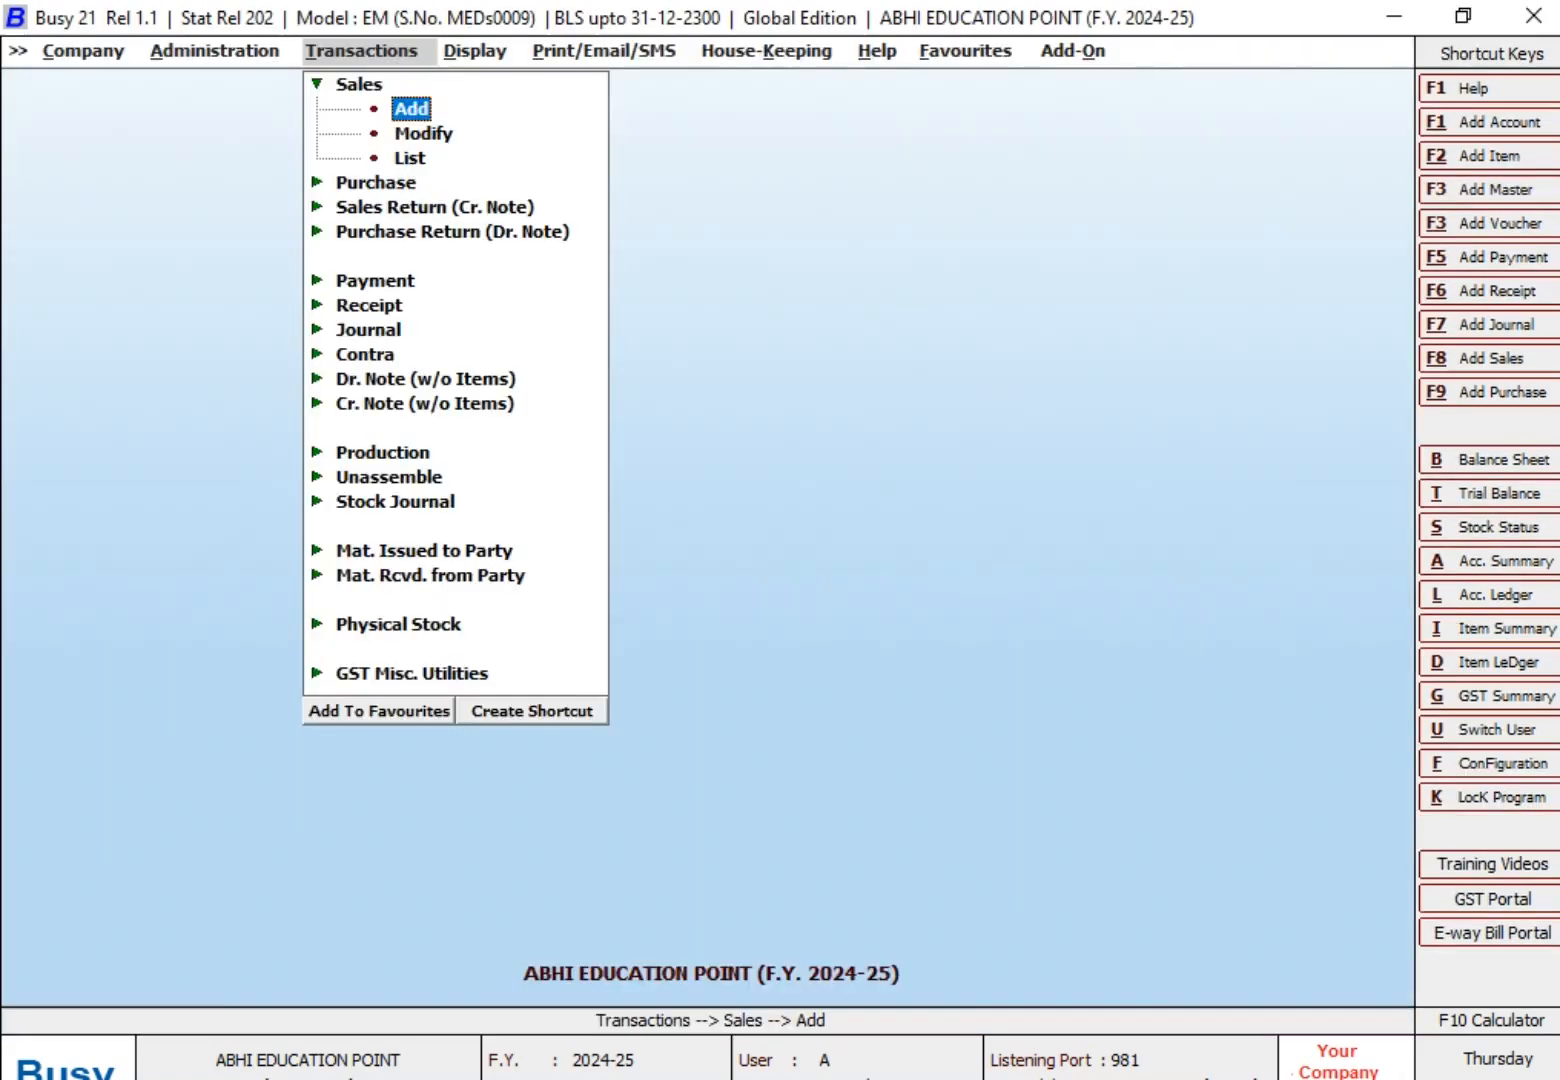
pyautogui.press('Left')
pyautogui.press('Right')
pyautogui.press('Return')
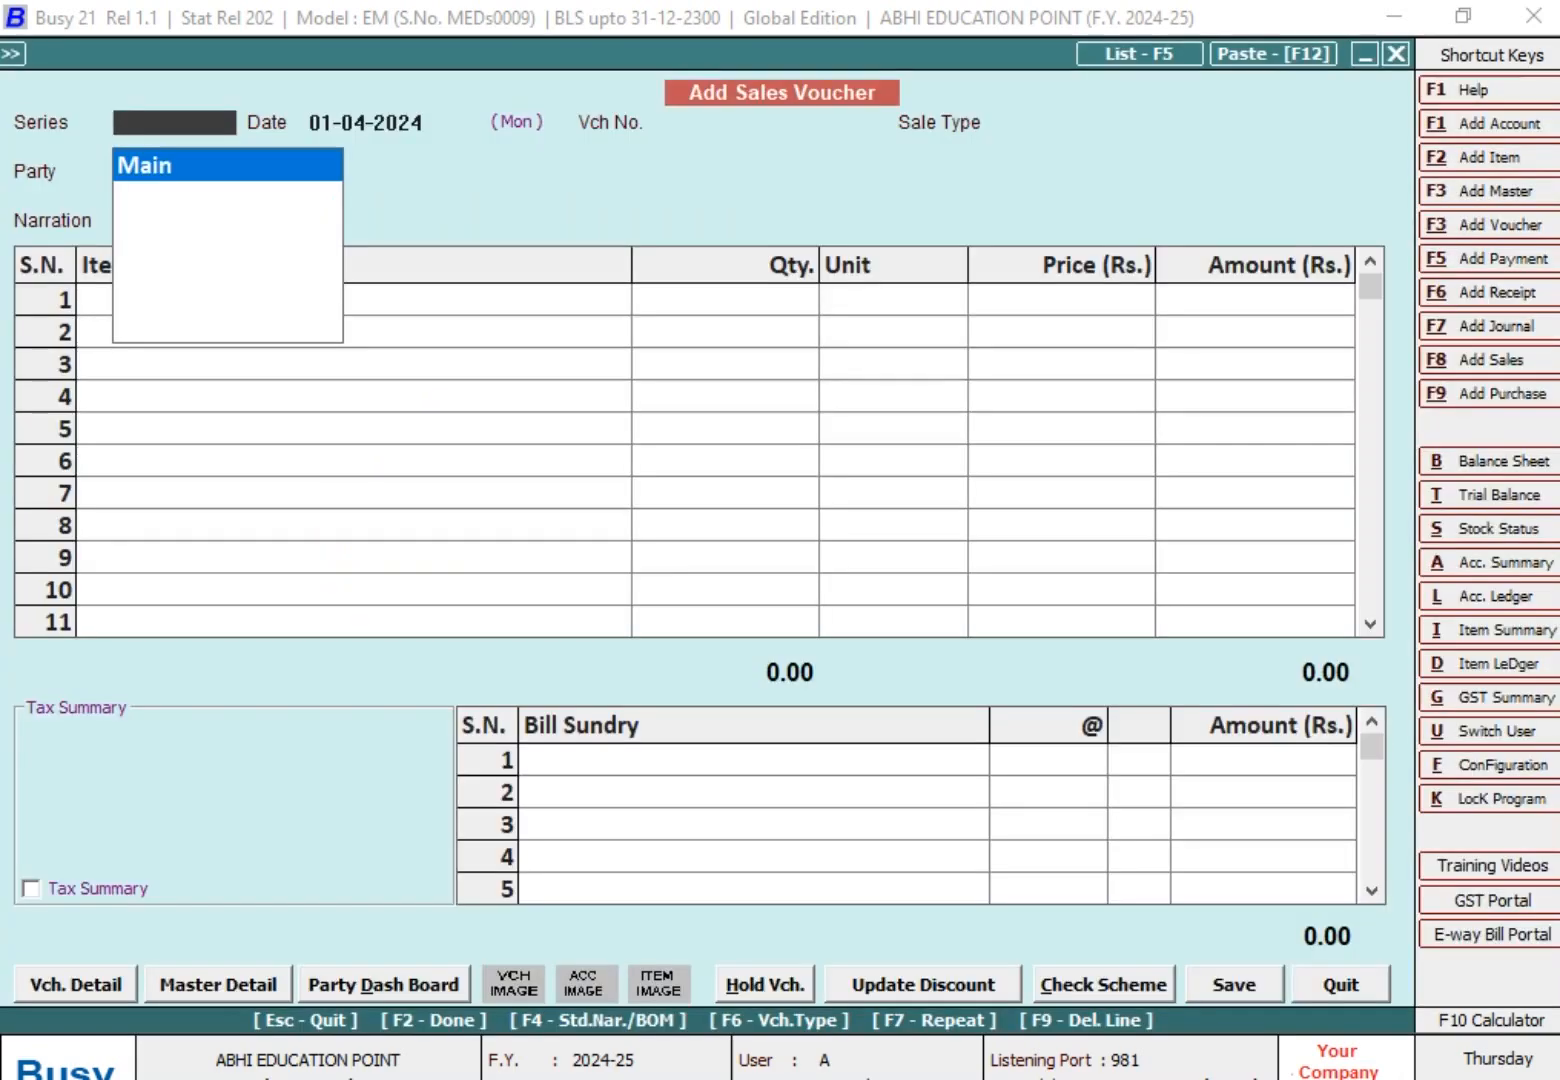
pyautogui.press('Return')
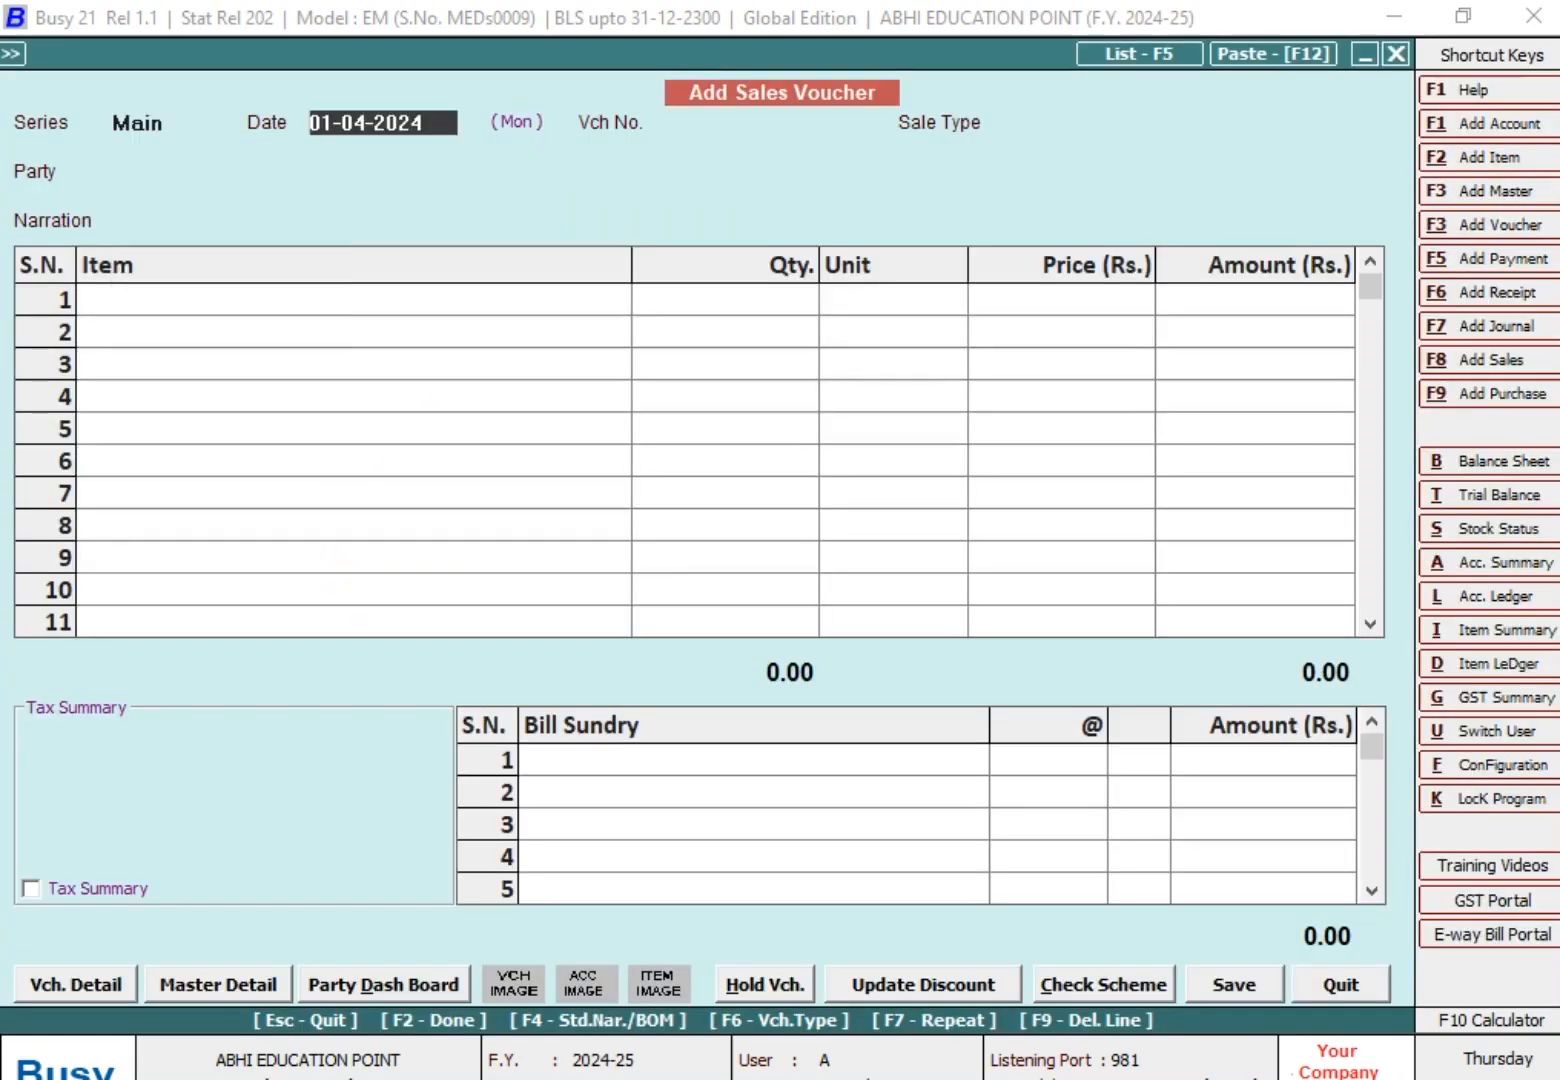
# Set the sales voucher's date to 15-07-2024 and its voucher number to 105.
pyautogui.write('15-07-2024')
pyautogui.press('Return')
pyautogui.write('105')
pyautogui.press('Return')
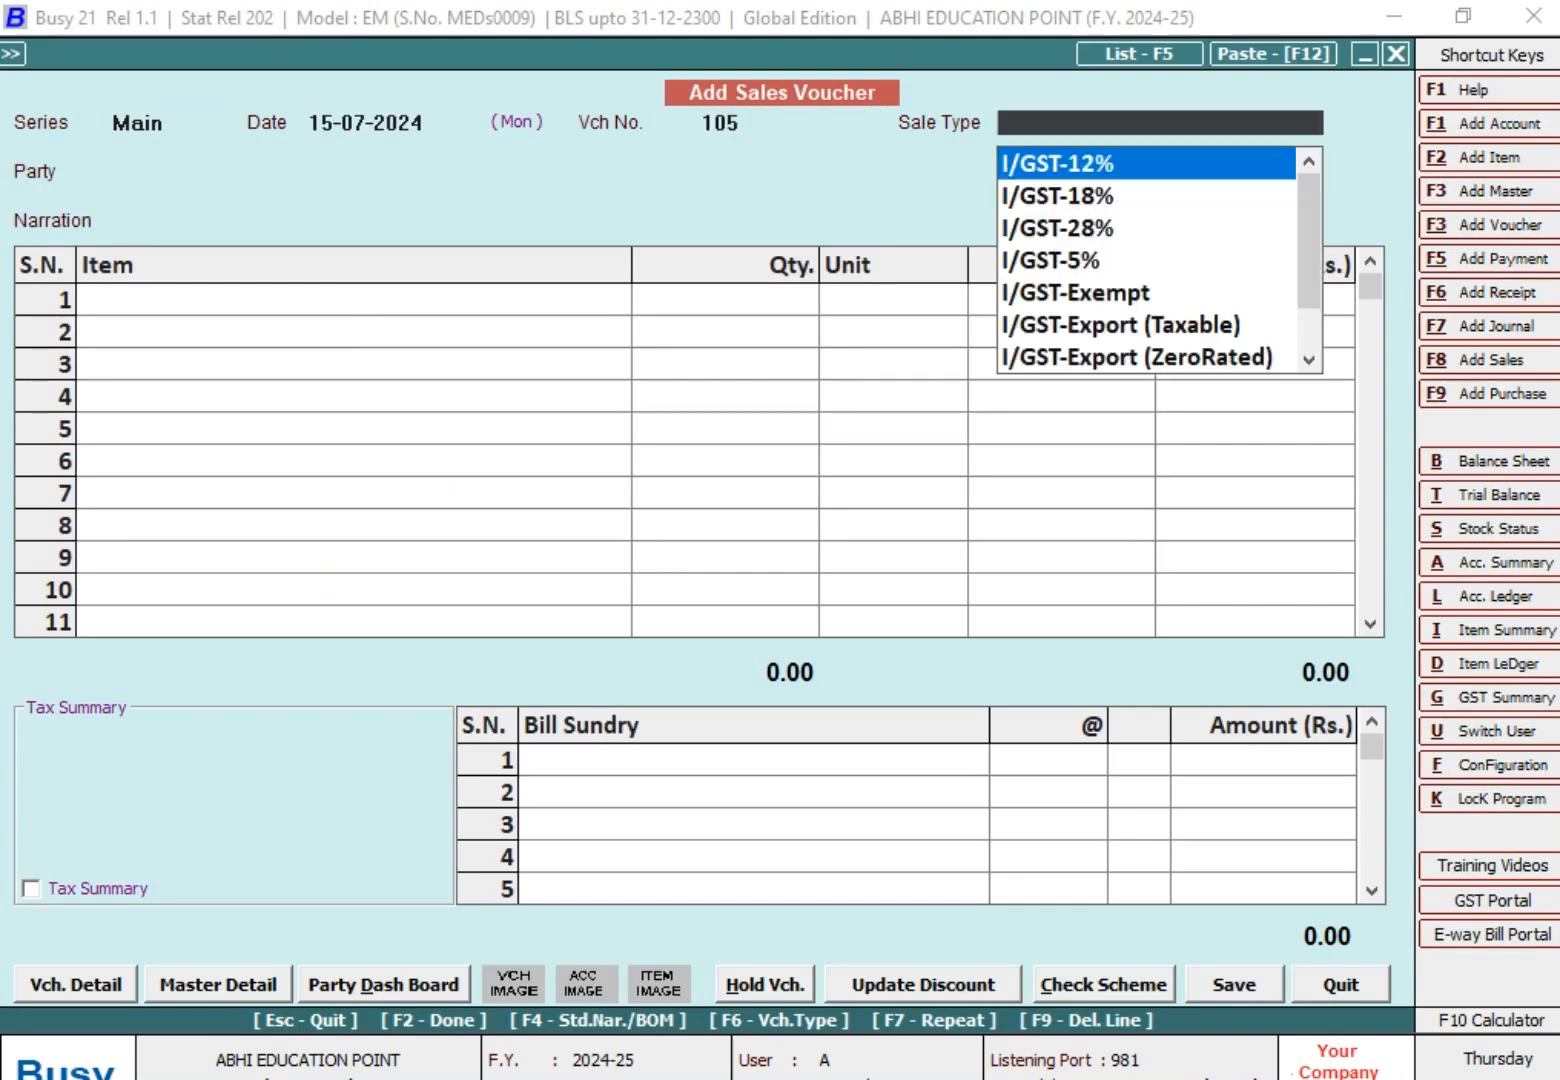
# Set the voucher's sale type to L/GST-MultiRate.
pyautogui.write('L')
pyautogui.press('Down')
pyautogui.press('Down')
pyautogui.press('Down')
pyautogui.press('Down')
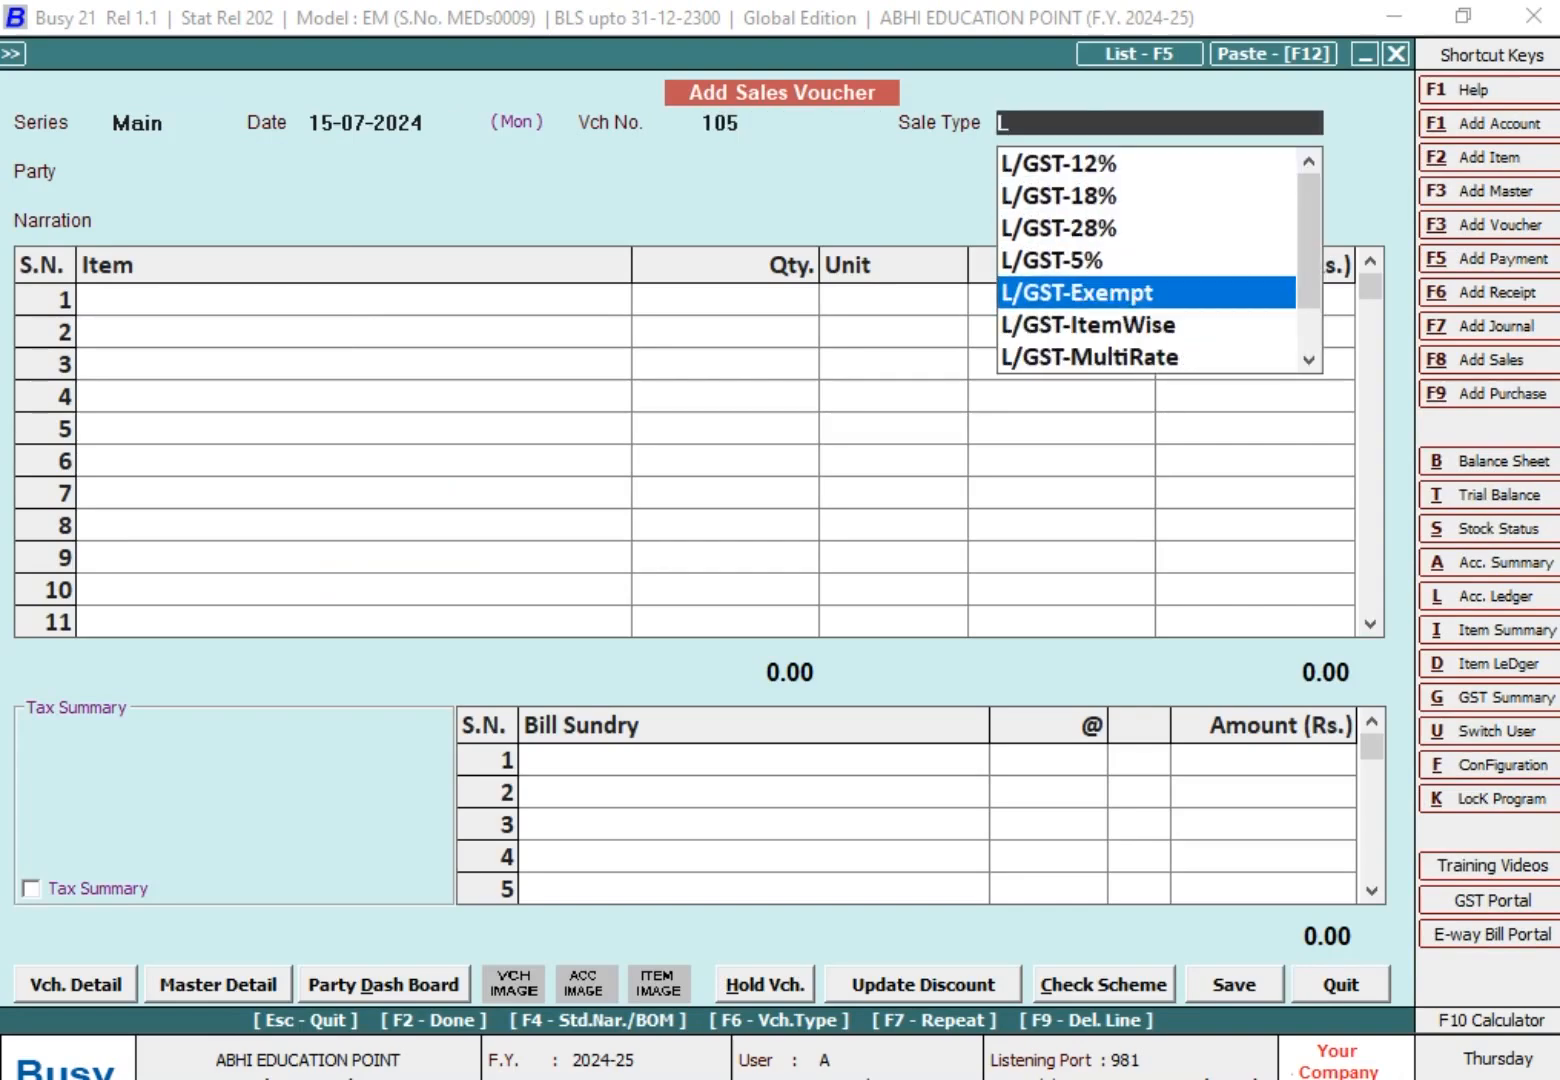
pyautogui.press('Down')
pyautogui.press('Down')
pyautogui.press('Return')
# Choose the Vaishali Nagar customer account under Sundry Debtors as the party of sales voucher 105.
pyautogui.write('MR')
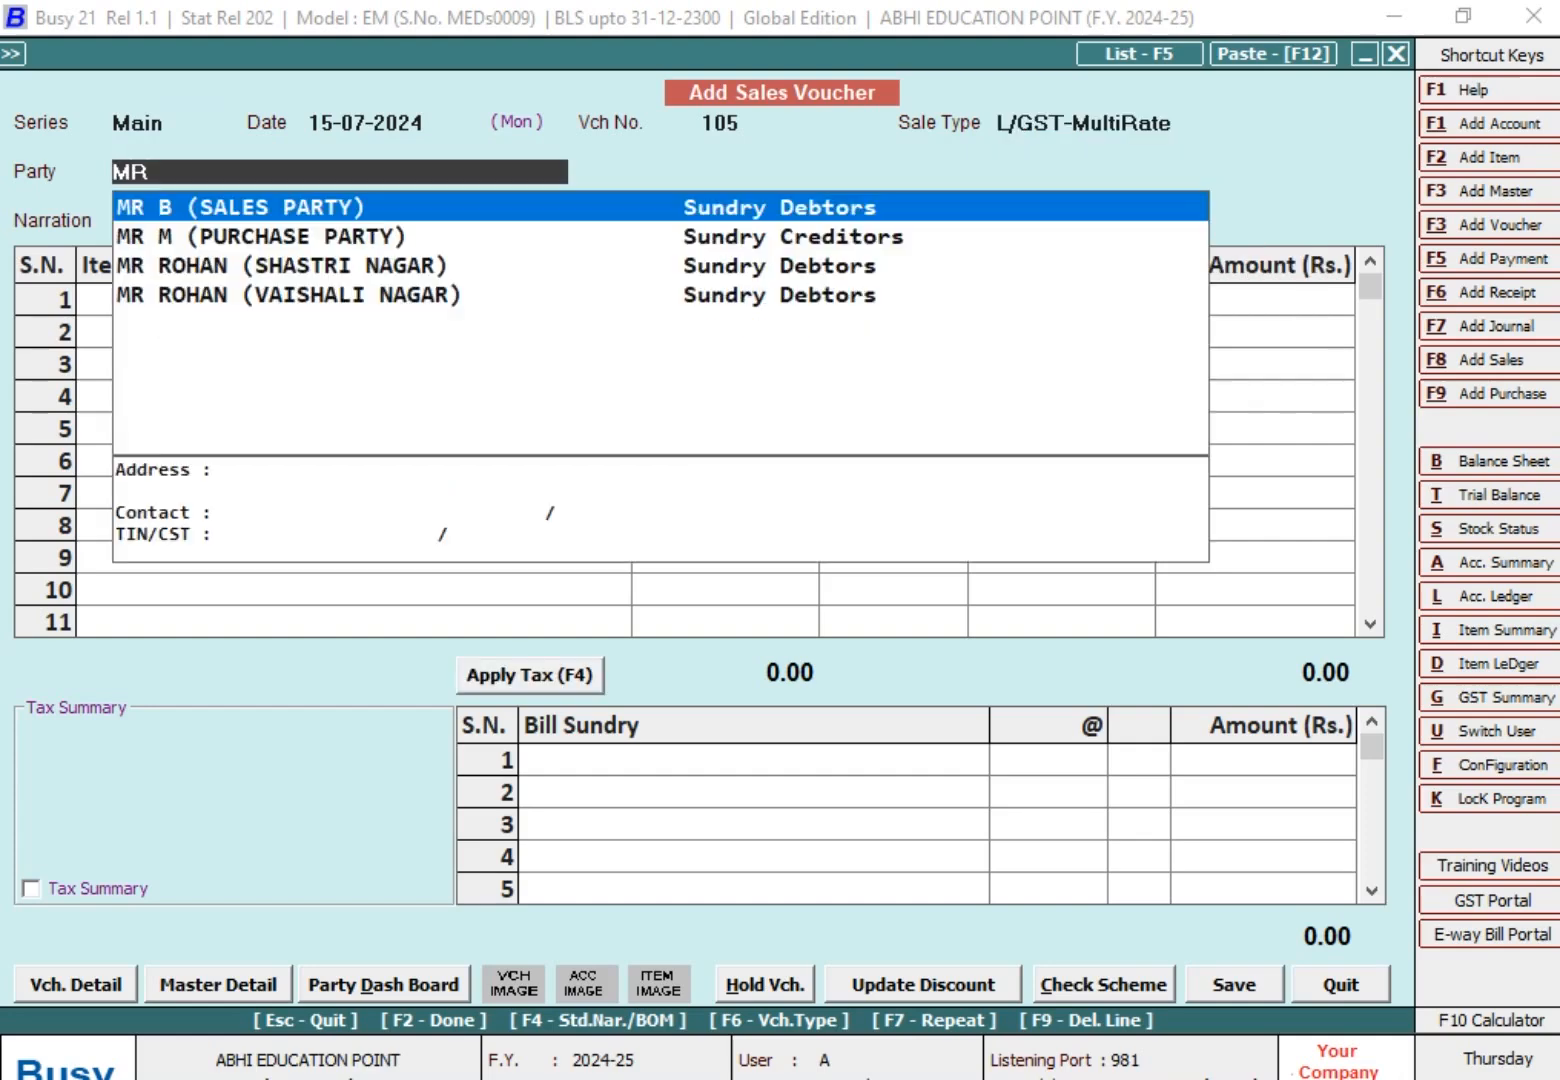
pyautogui.press('Down')
pyautogui.press('Down')
pyautogui.press('Down')
pyautogui.press('Return')
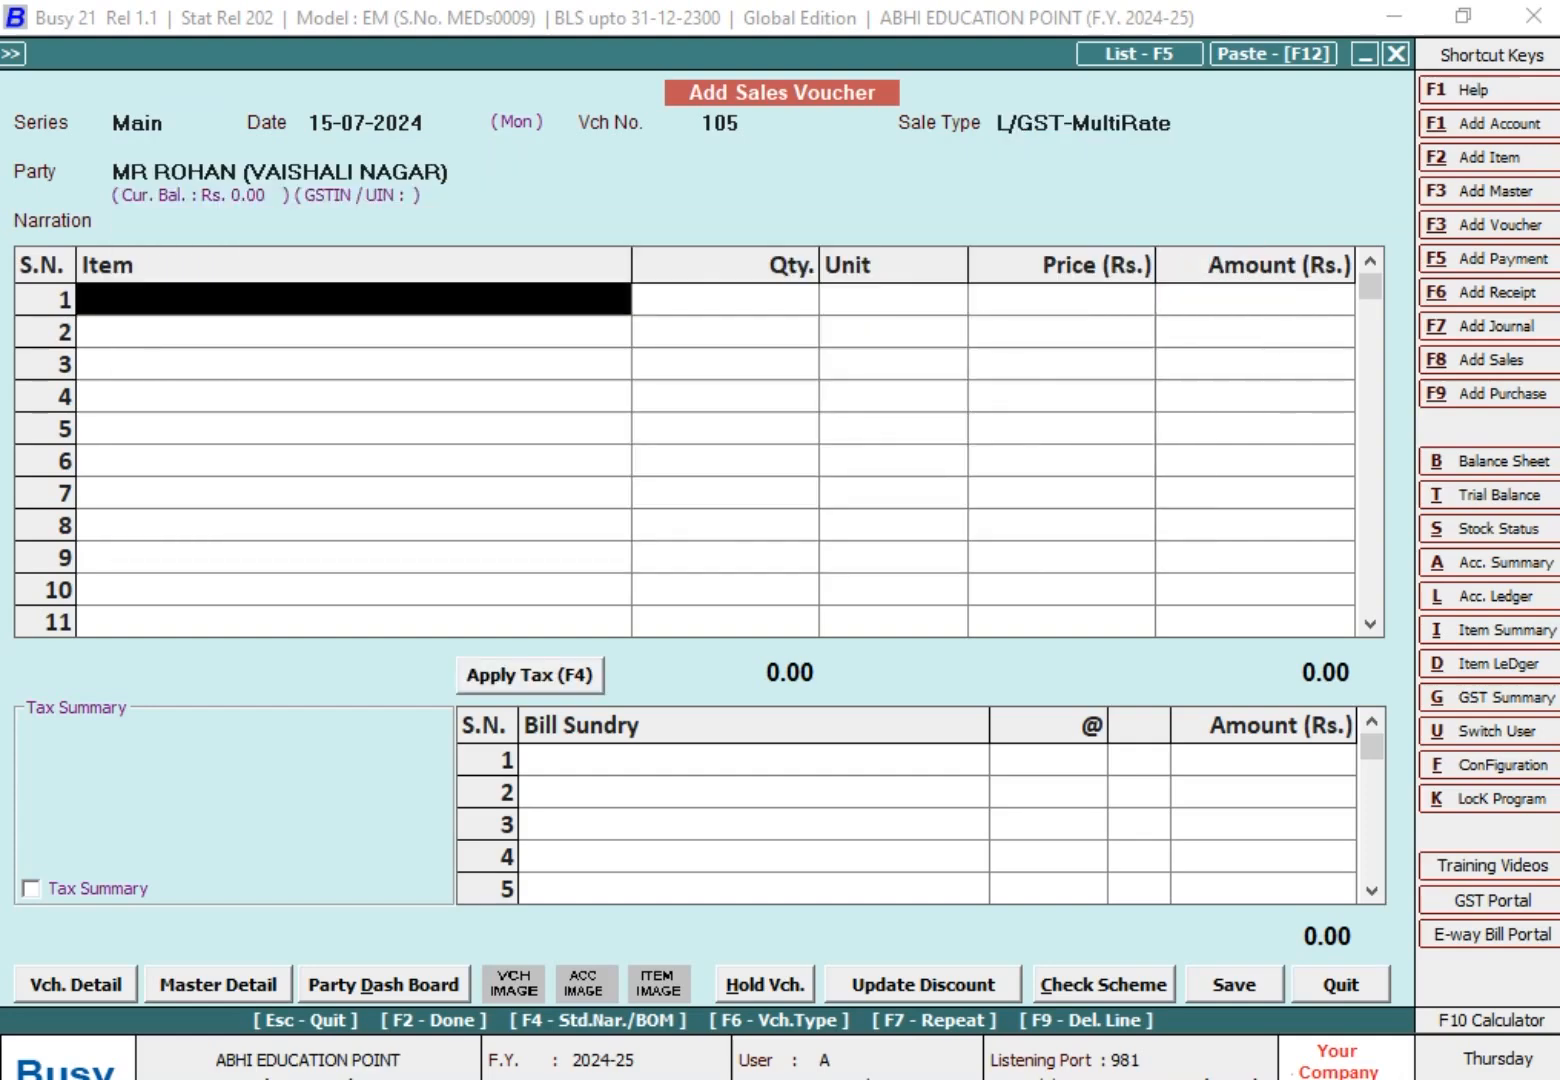
# Add HARDWARE ITEM to the voucher with a quantity of 50 Pcs. at a price of 40.
pyautogui.press('Return')
pyautogui.write('50')
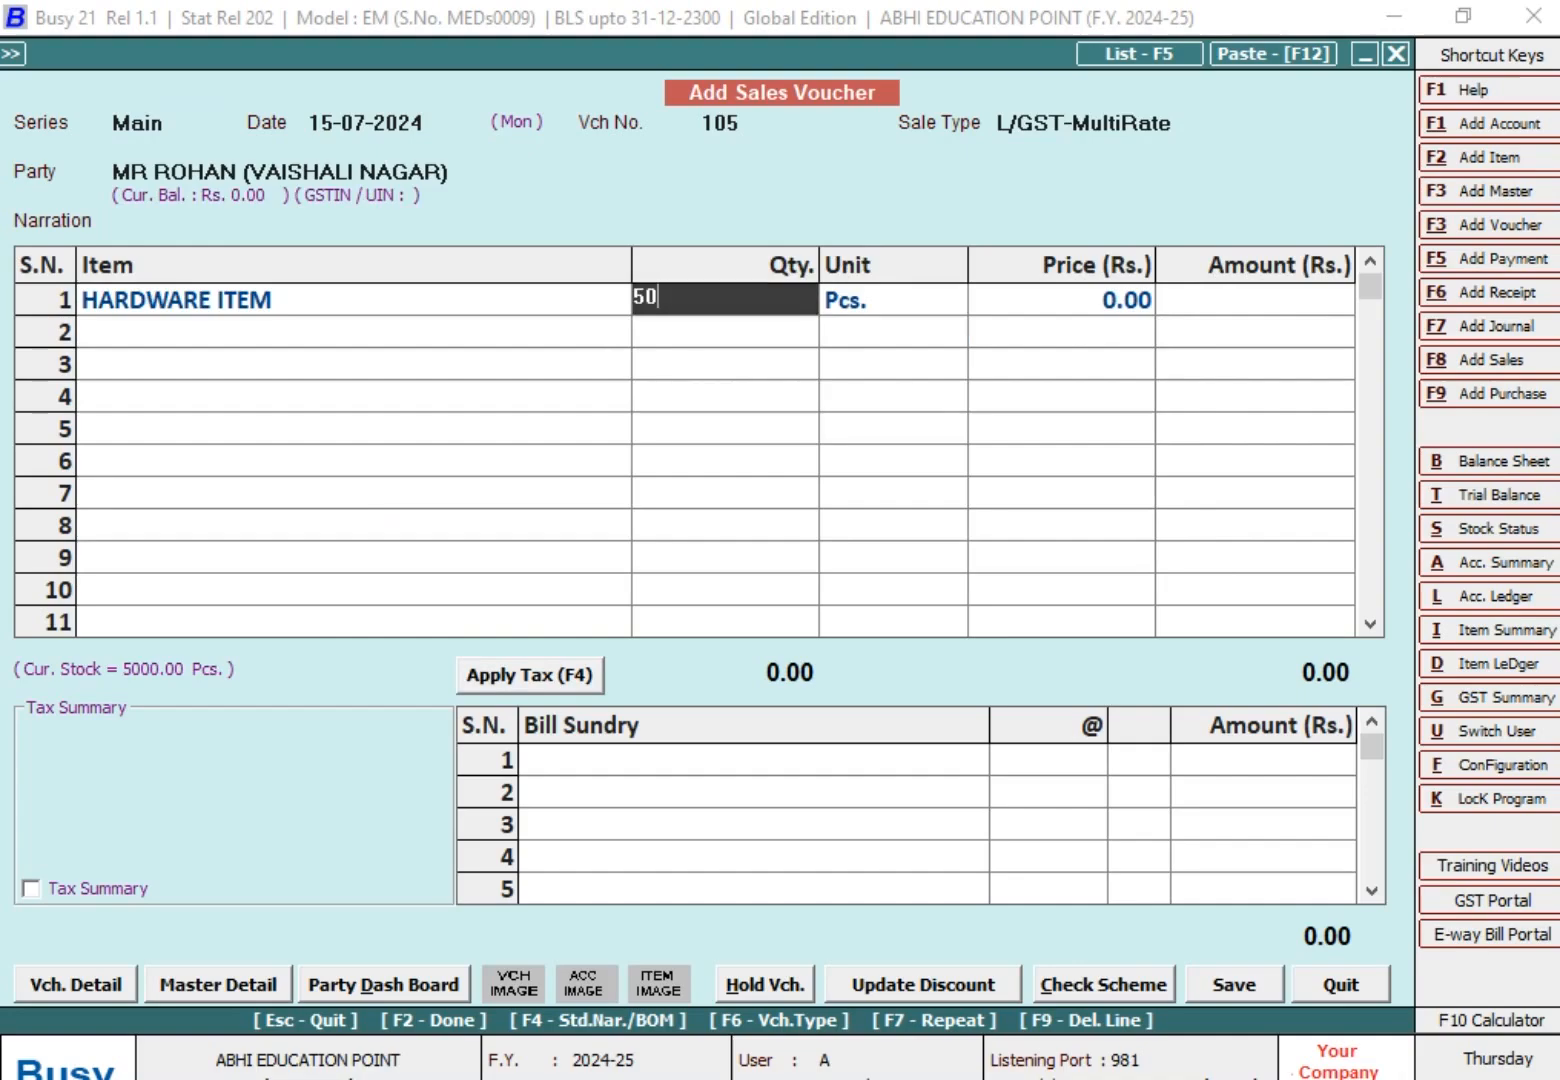
pyautogui.press('Return')
pyautogui.press('Return')
pyautogui.write('40')
pyautogui.press('Return')
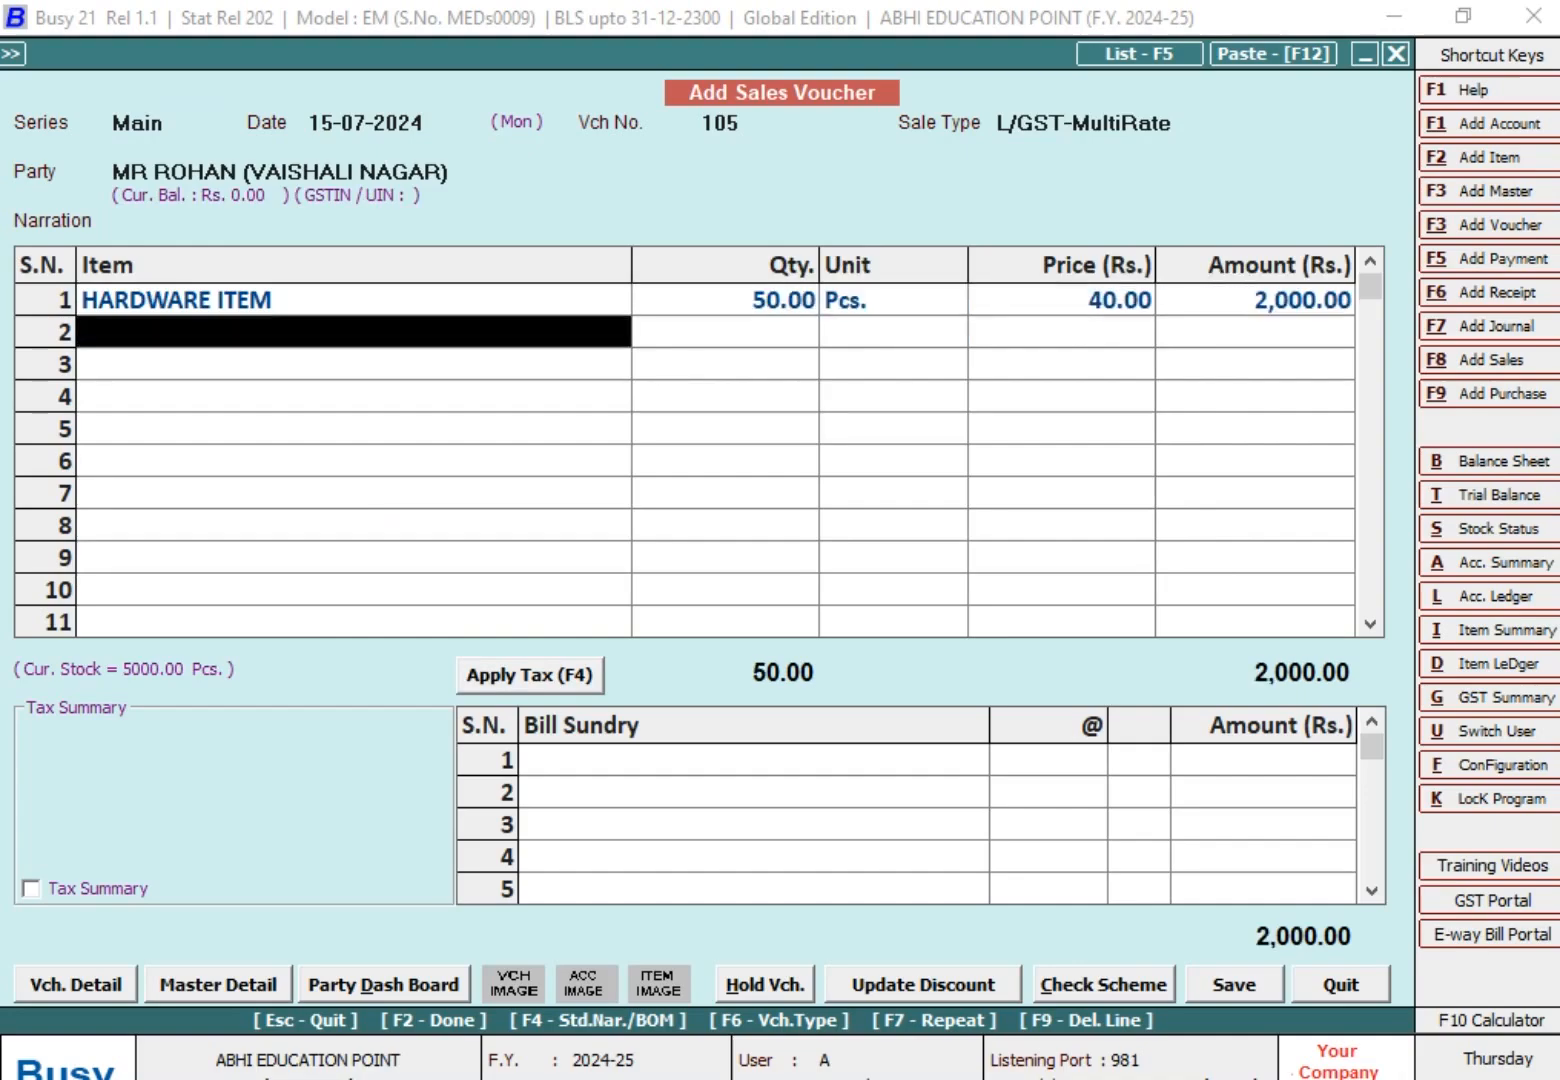
# Add the CGST and SGST bill sundries to sales voucher 105.
pyautogui.press('Return')
pyautogui.write('cg')
pyautogui.press('Return')
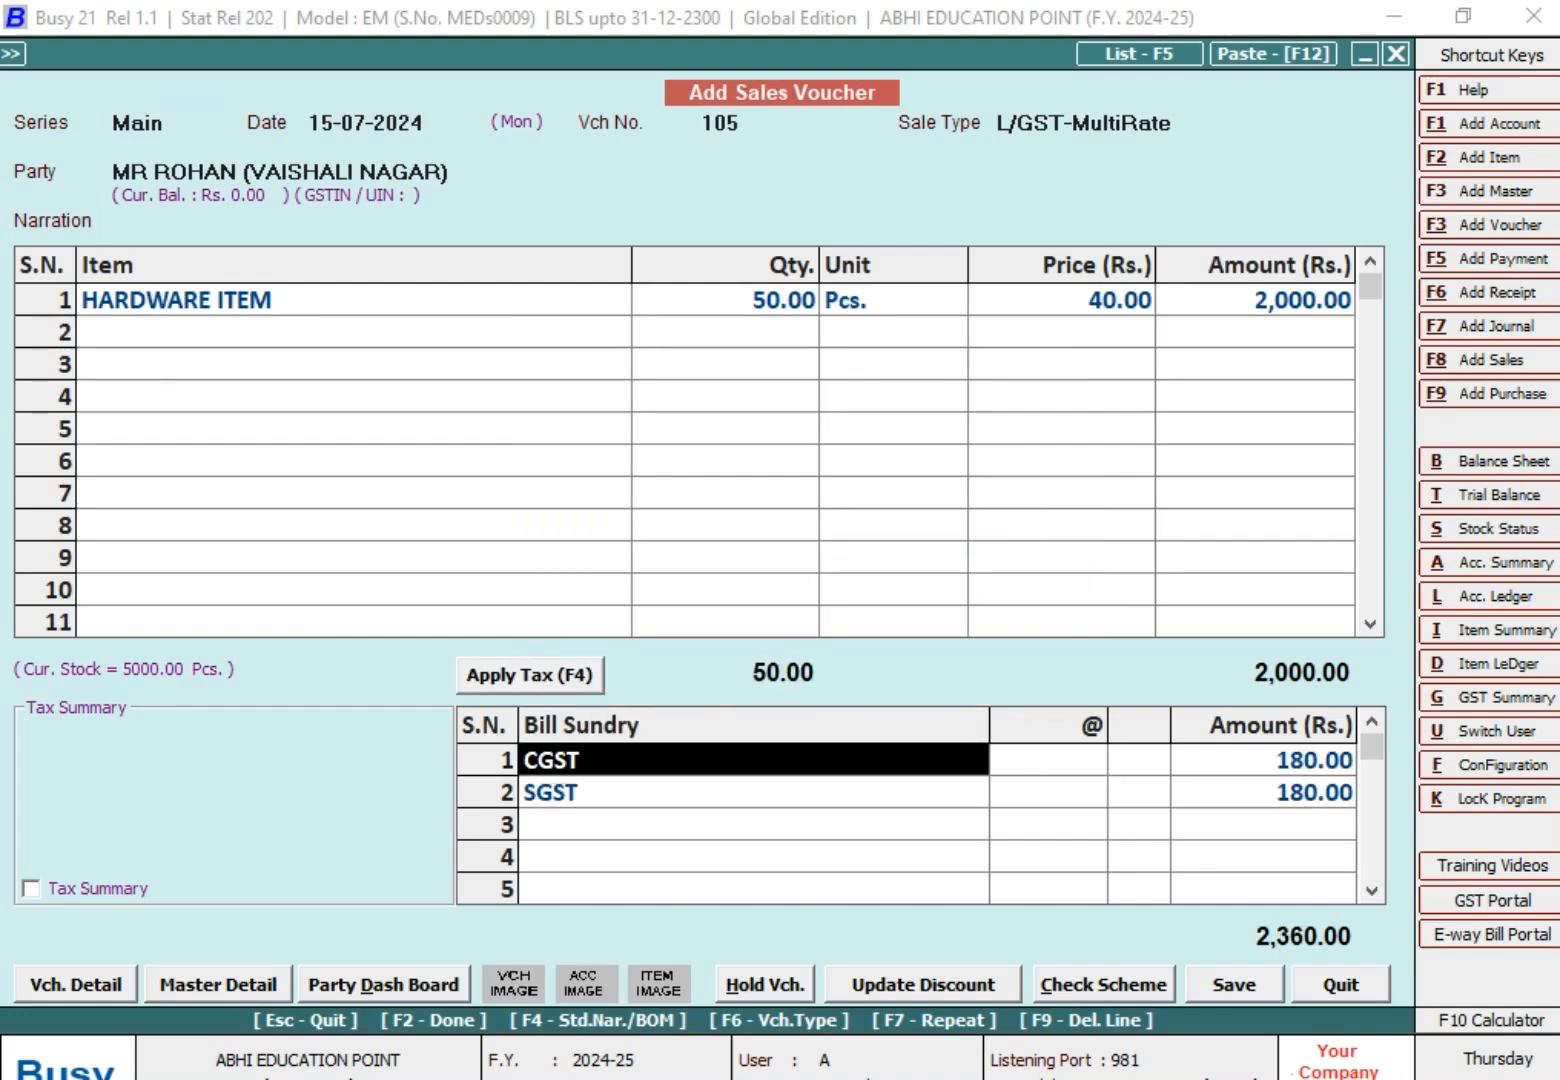
# Accept the completed entries and save sales voucher 105.
pyautogui.press('F2')
pyautogui.press('F2')
pyautogui.press('F2')
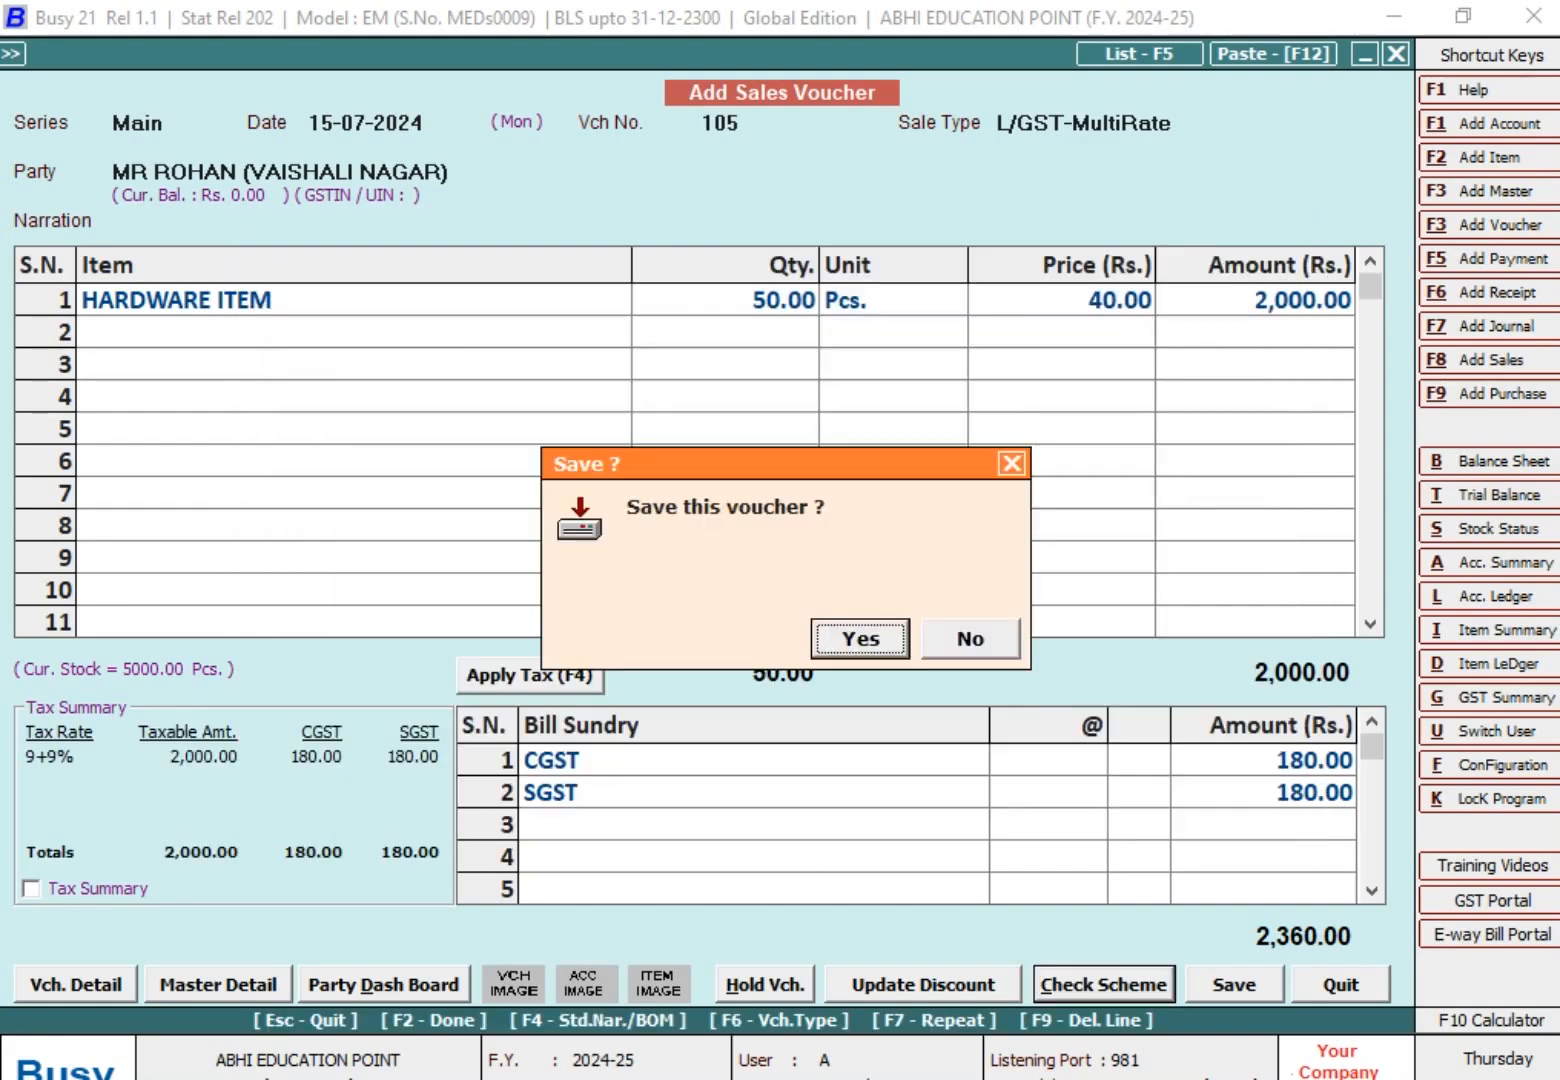
pyautogui.press('Return')
pyautogui.press('n')
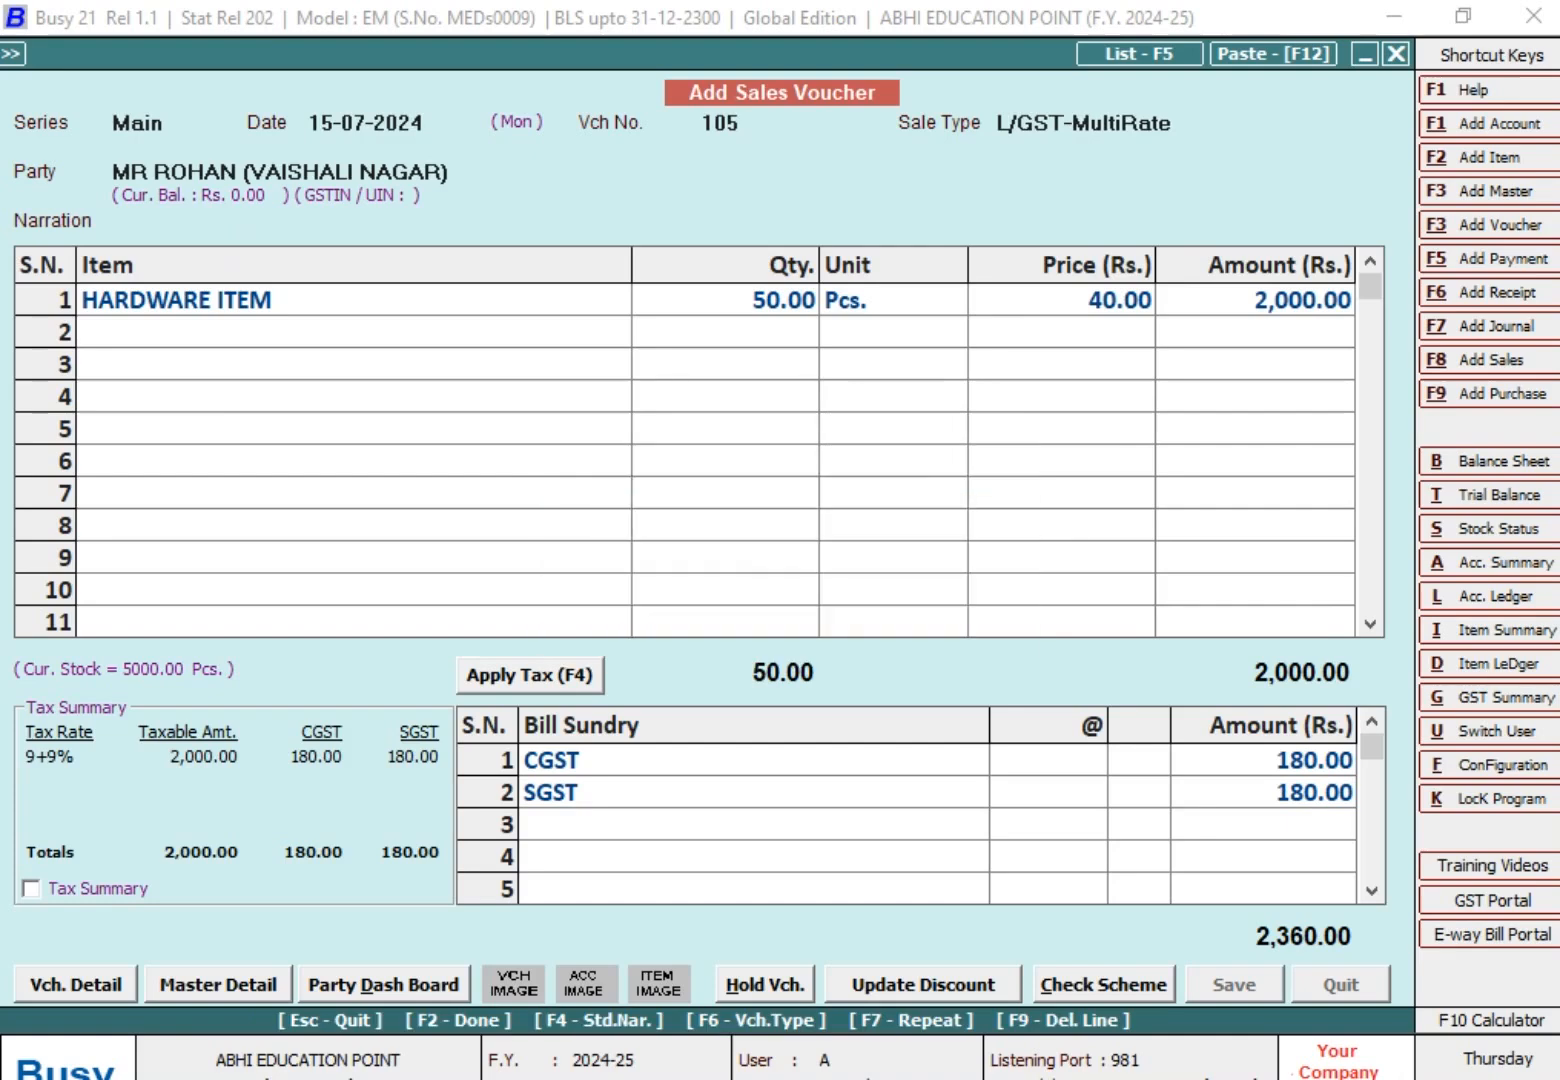
# Set the next sales voucher's date to 28-07-2024 and its voucher number to 120.
pyautogui.press('Return')
pyautogui.write('28-7')
pyautogui.press('Return')
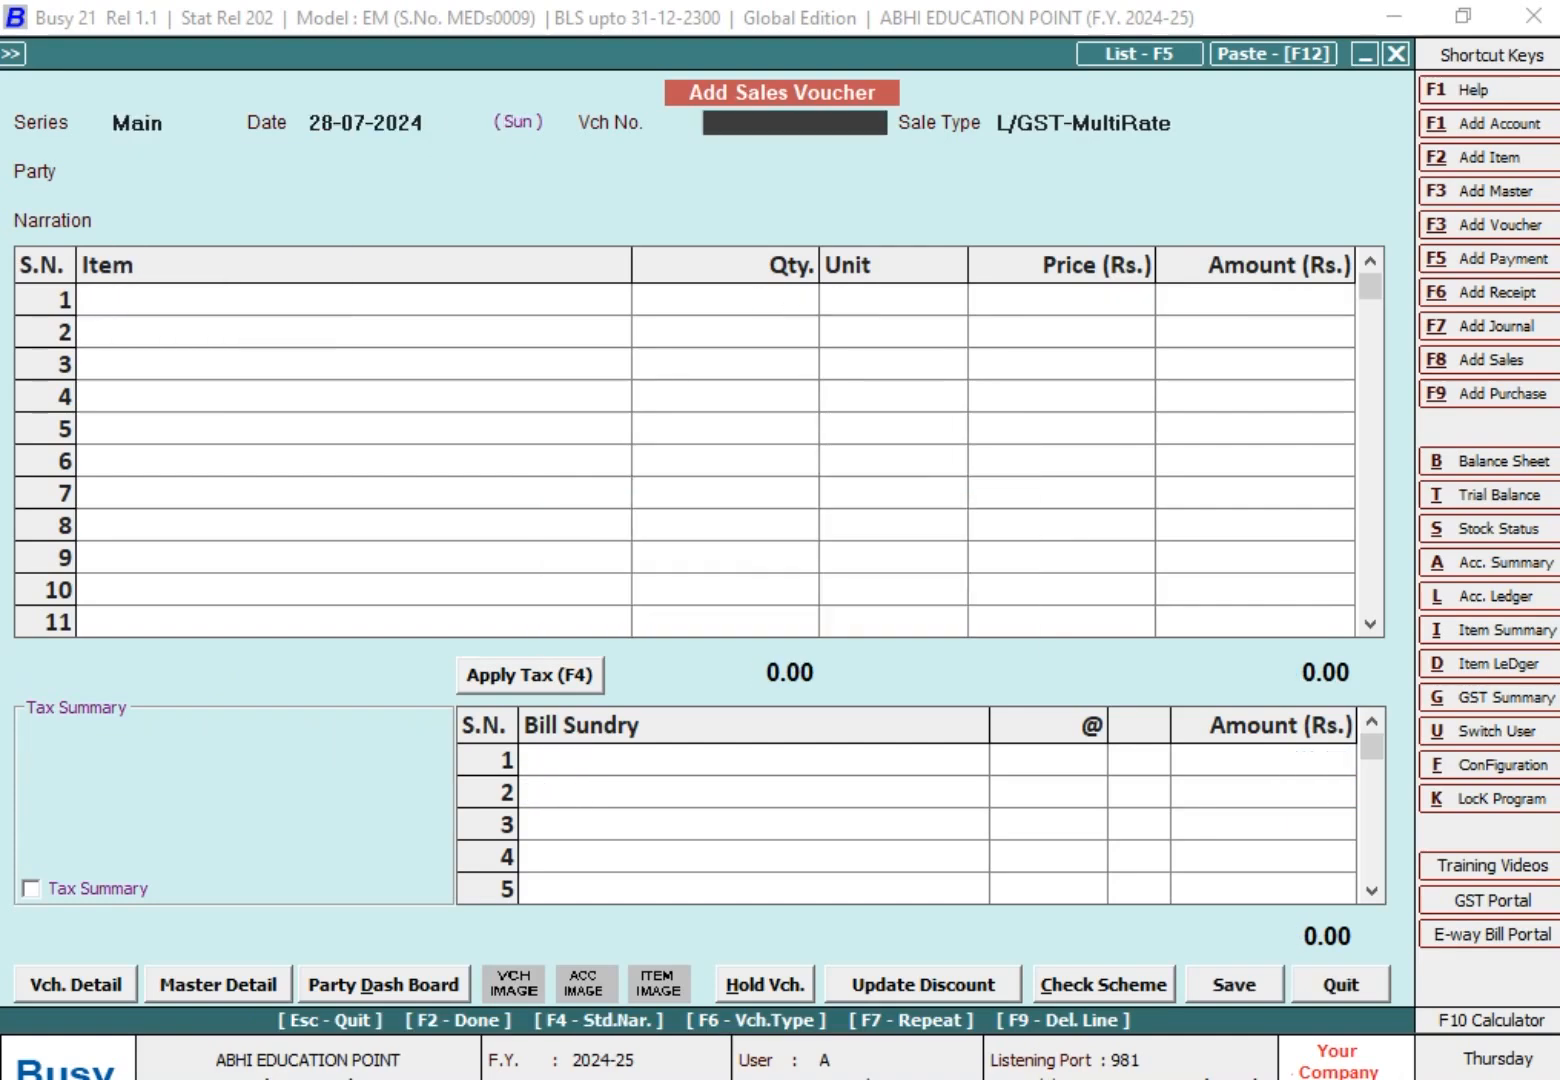
pyautogui.write('120')
pyautogui.press('Return')
# Choose the Shastri Nagar sub ledger account as the party of sales voucher 120.
pyautogui.write('MR')
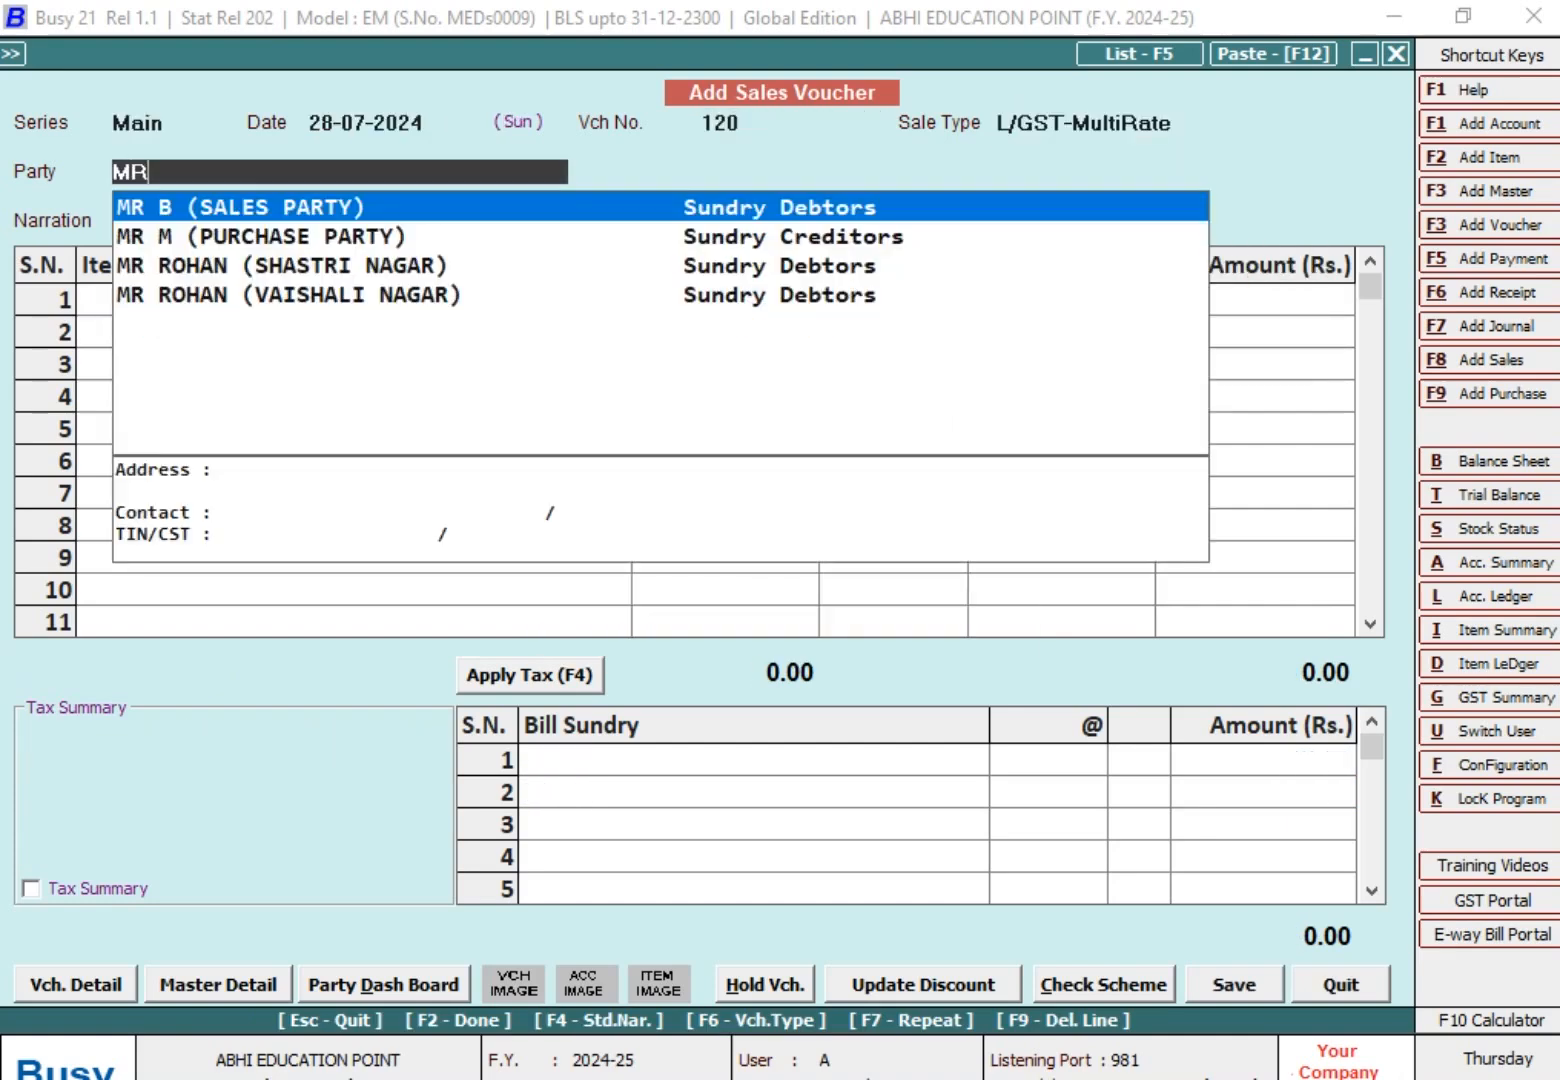
pyautogui.press('Down')
pyautogui.press('Down')
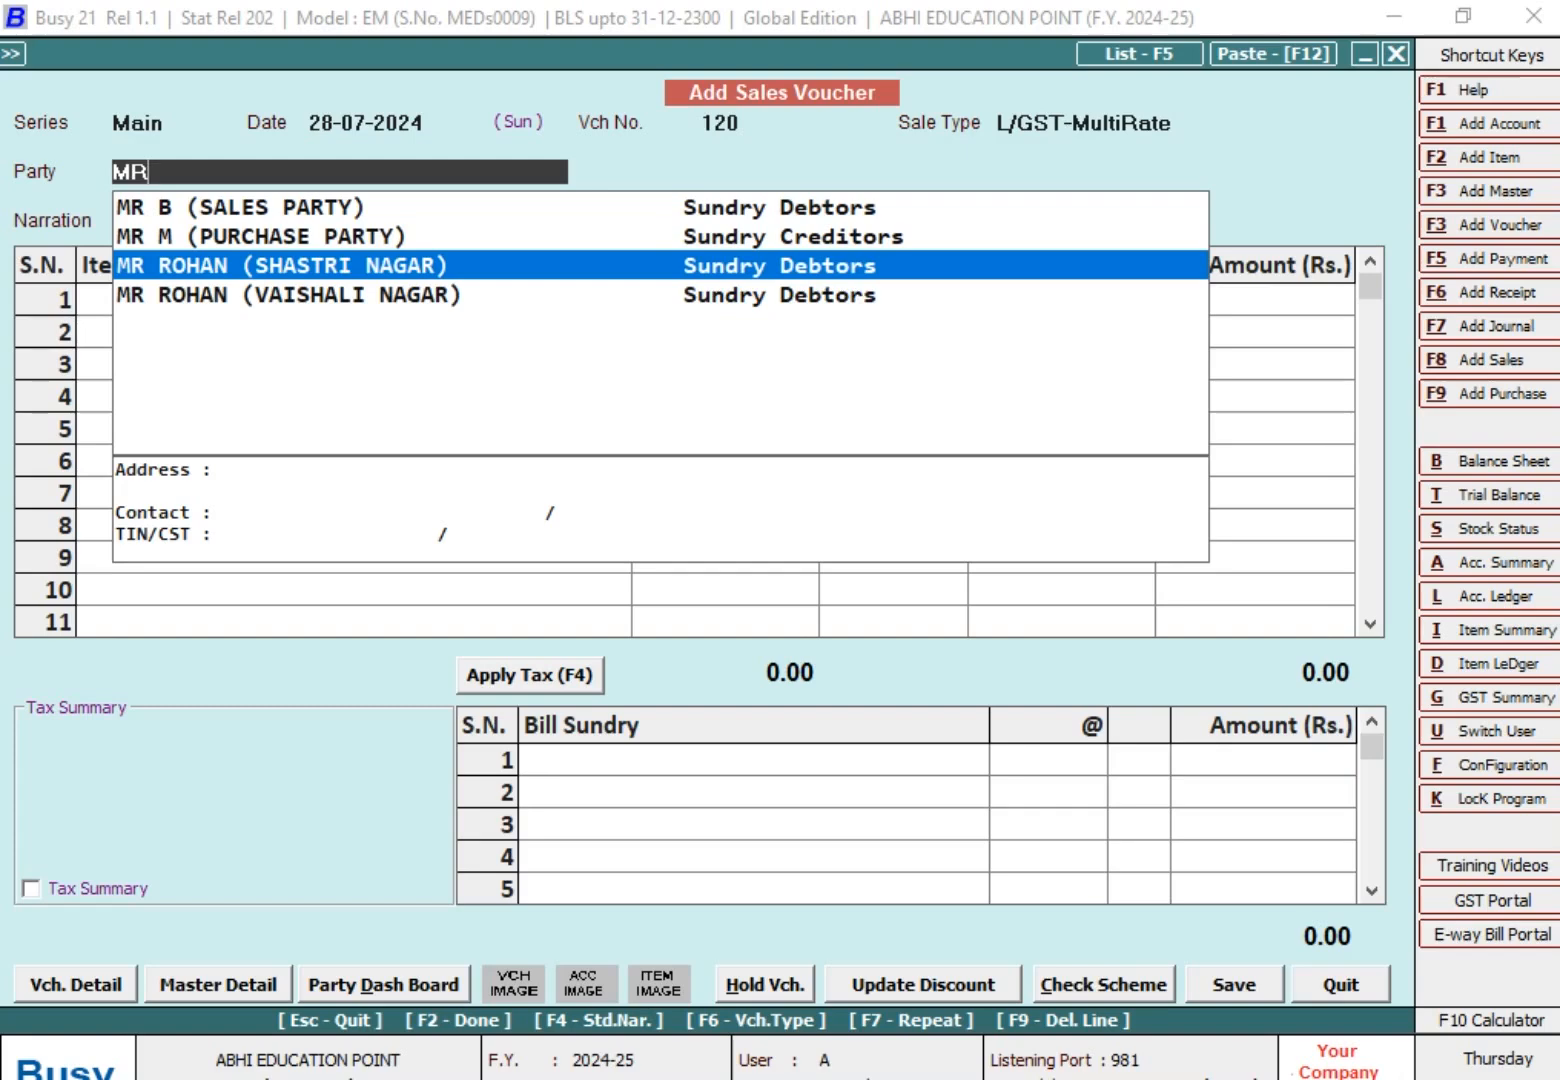
pyautogui.press('Return')
# Enter HARDWARE ITEM in the first row with a quantity of 40 Pcs. at a price of 40.
pyautogui.press('Return')
pyautogui.press('Return')
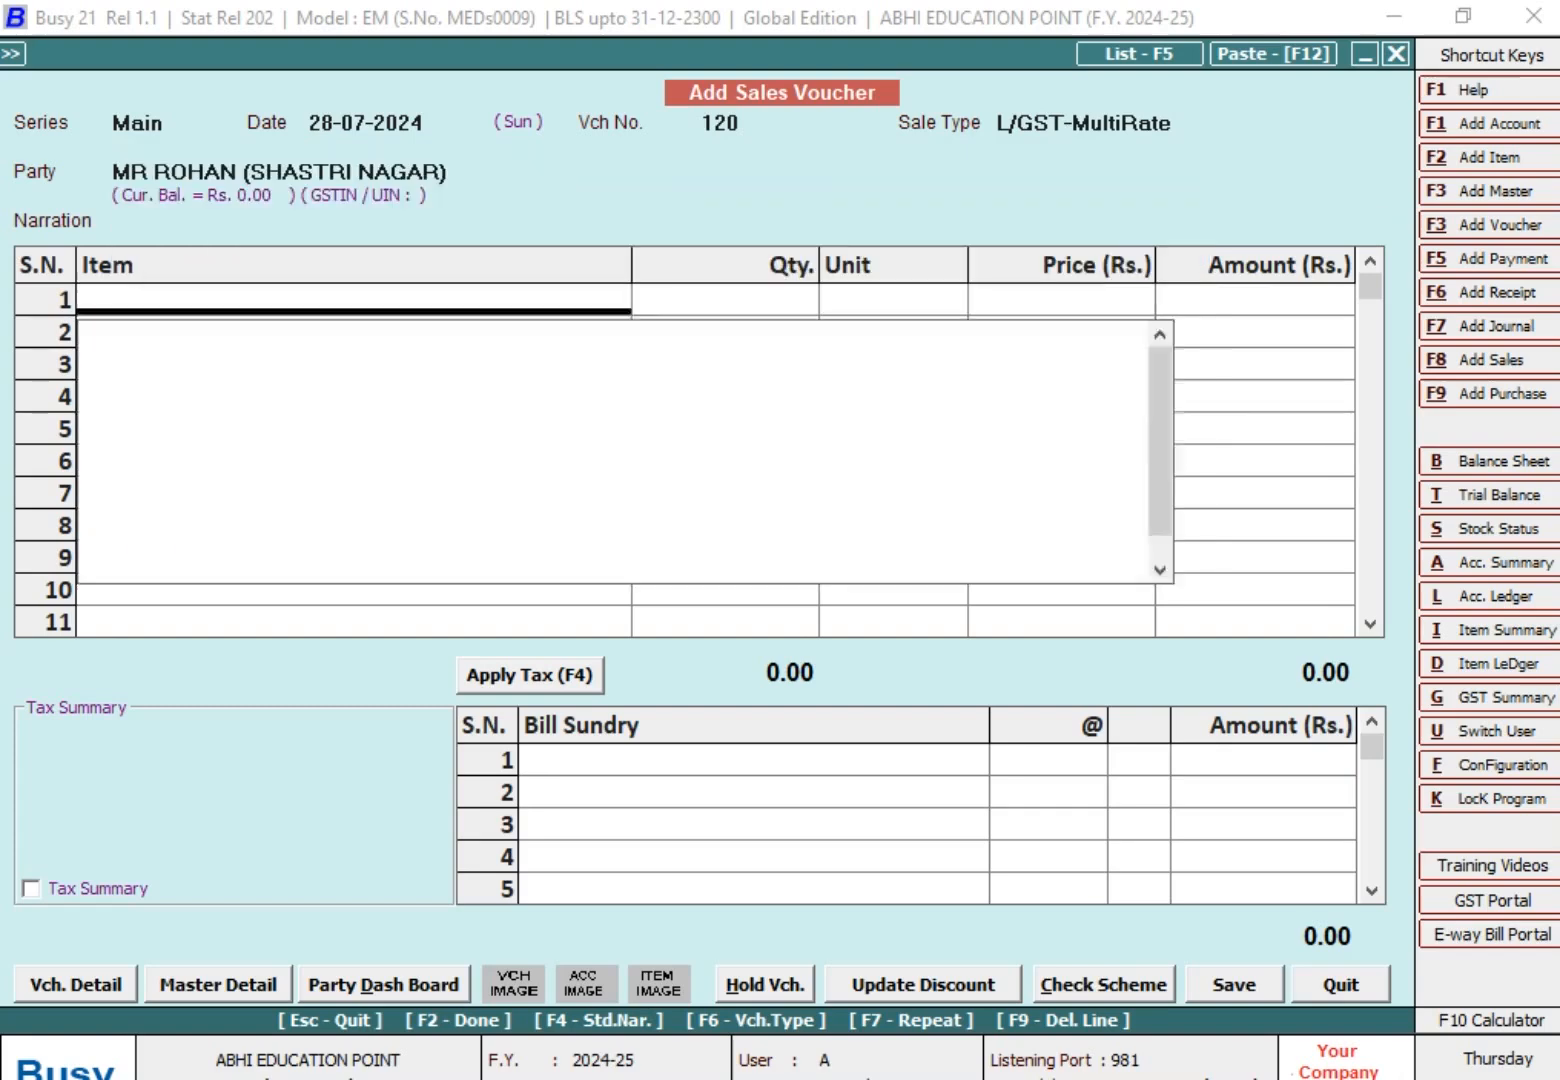
pyautogui.press('Return')
pyautogui.write('40')
pyautogui.press('Return')
pyautogui.press('Return')
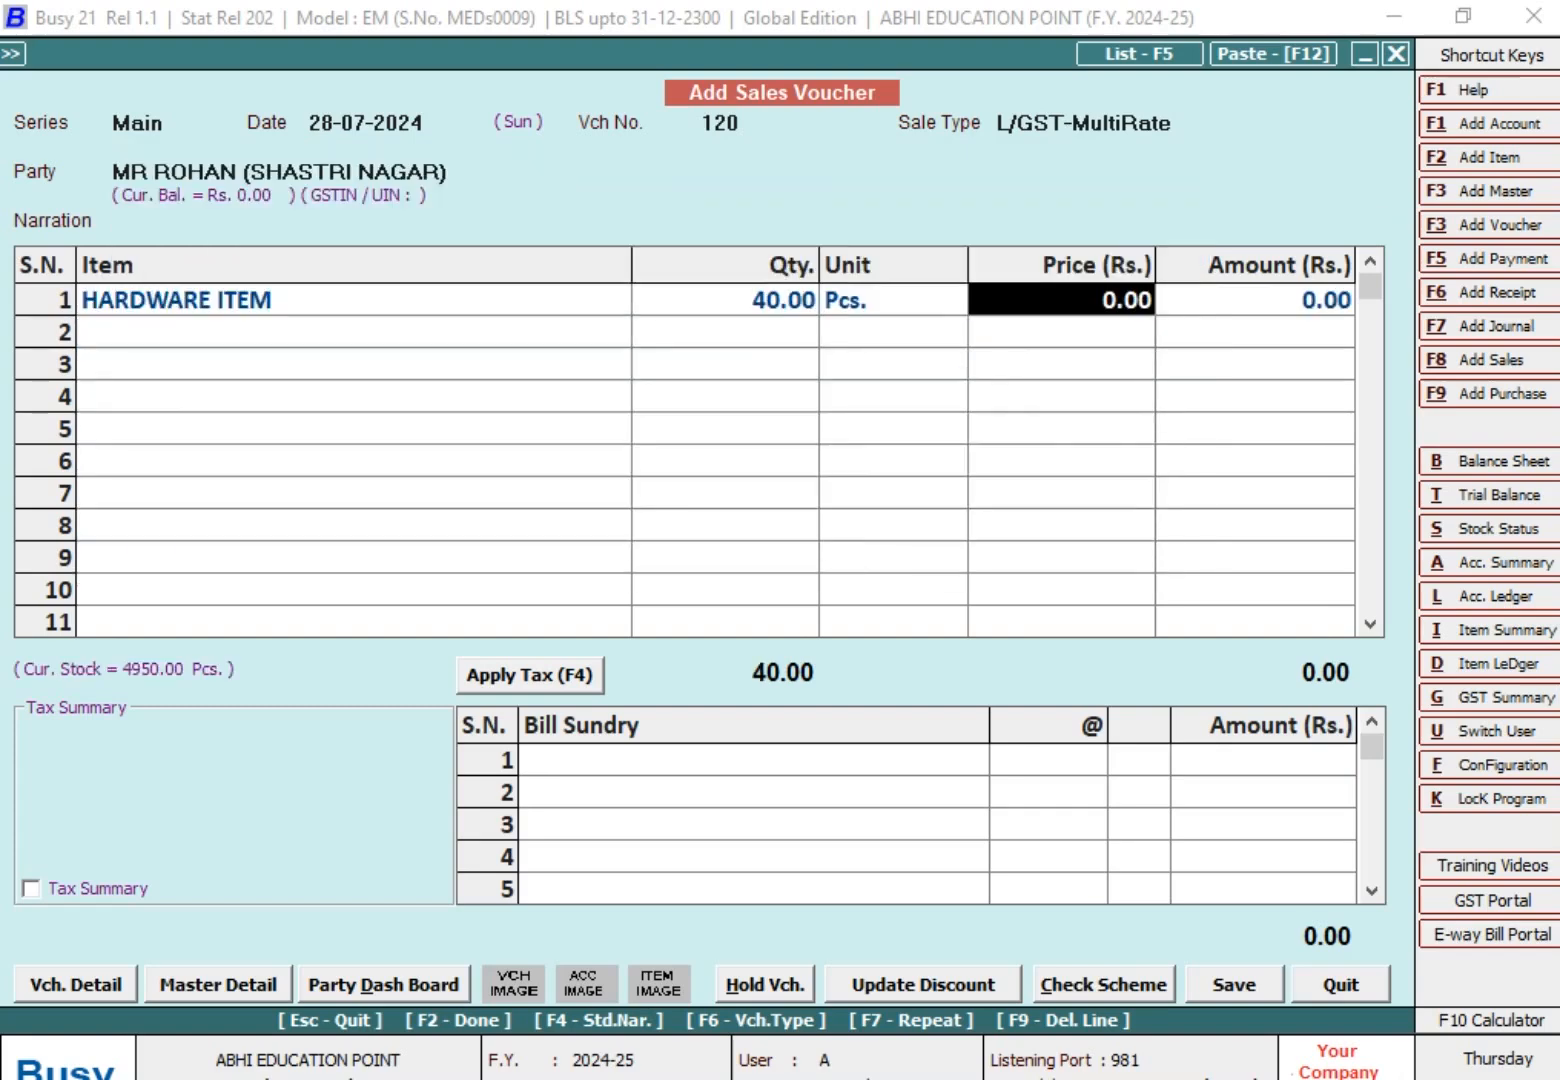
pyautogui.write('40')
pyautogui.press('Return')
# Add the CGST and SGST bill sundries to sales voucher 120 and finish its tax entries.
pyautogui.press('Return')
pyautogui.write('CGST')
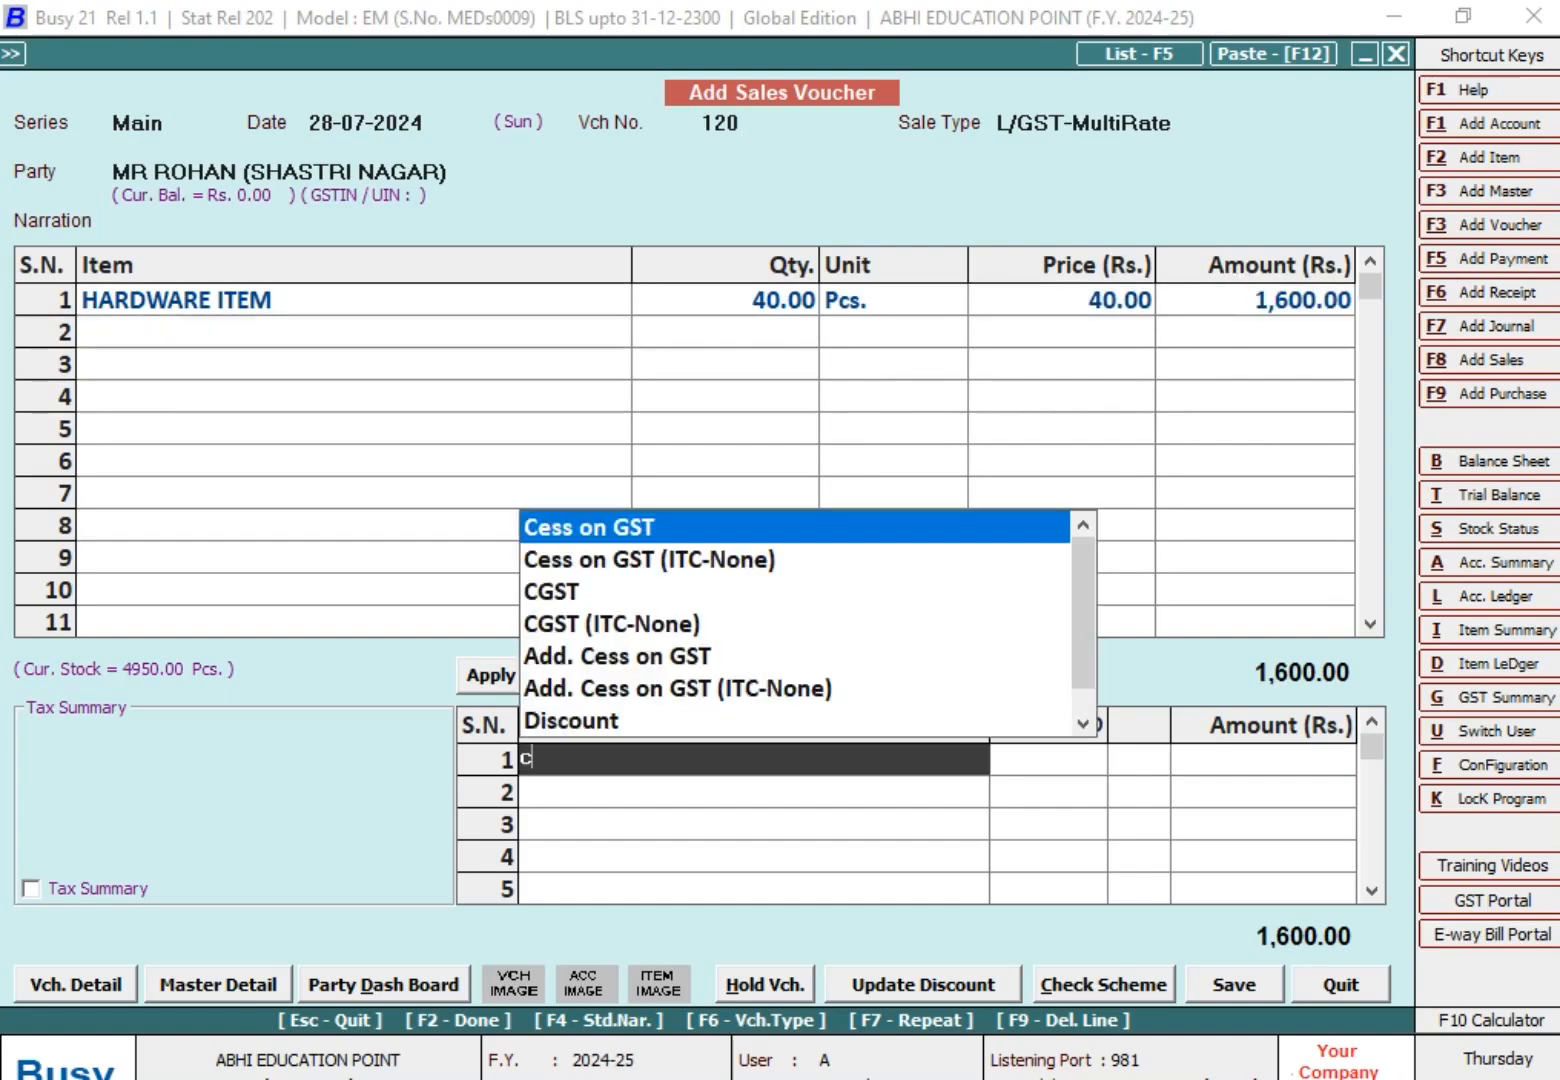
pyautogui.press('F2')
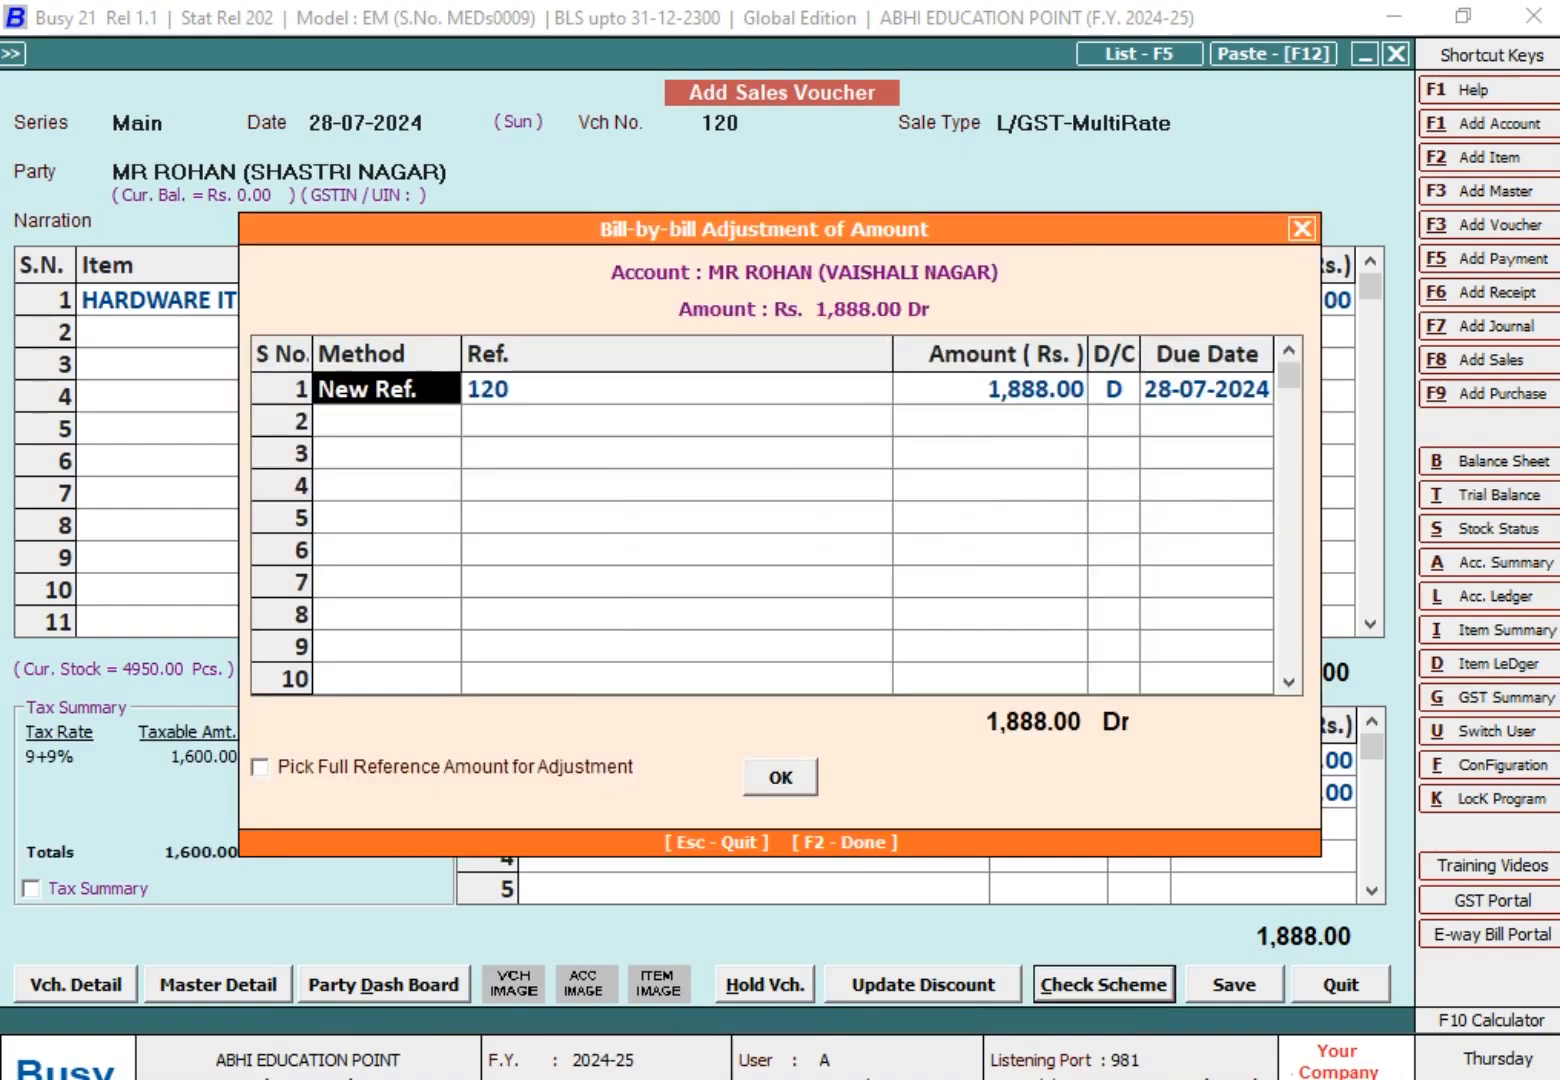
# Accept the new bill reference, save sales voucher 120 and close the voucher form.
pyautogui.press('F2')
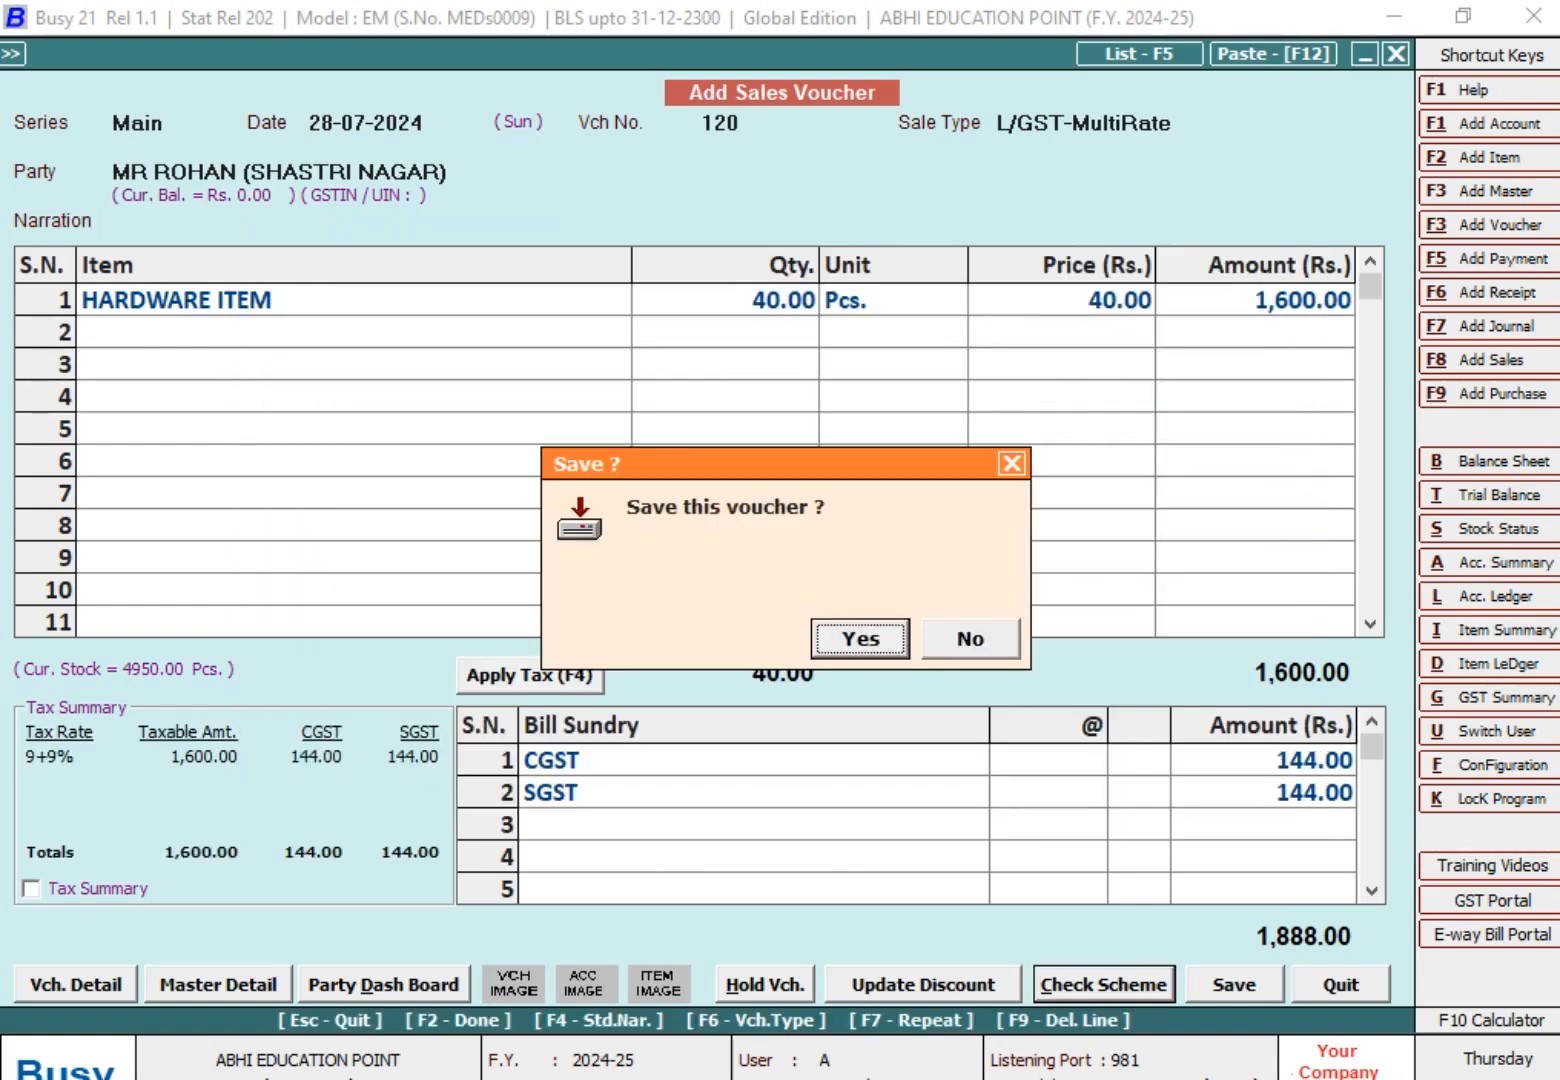
pyautogui.press('Return')
pyautogui.press('Escape')
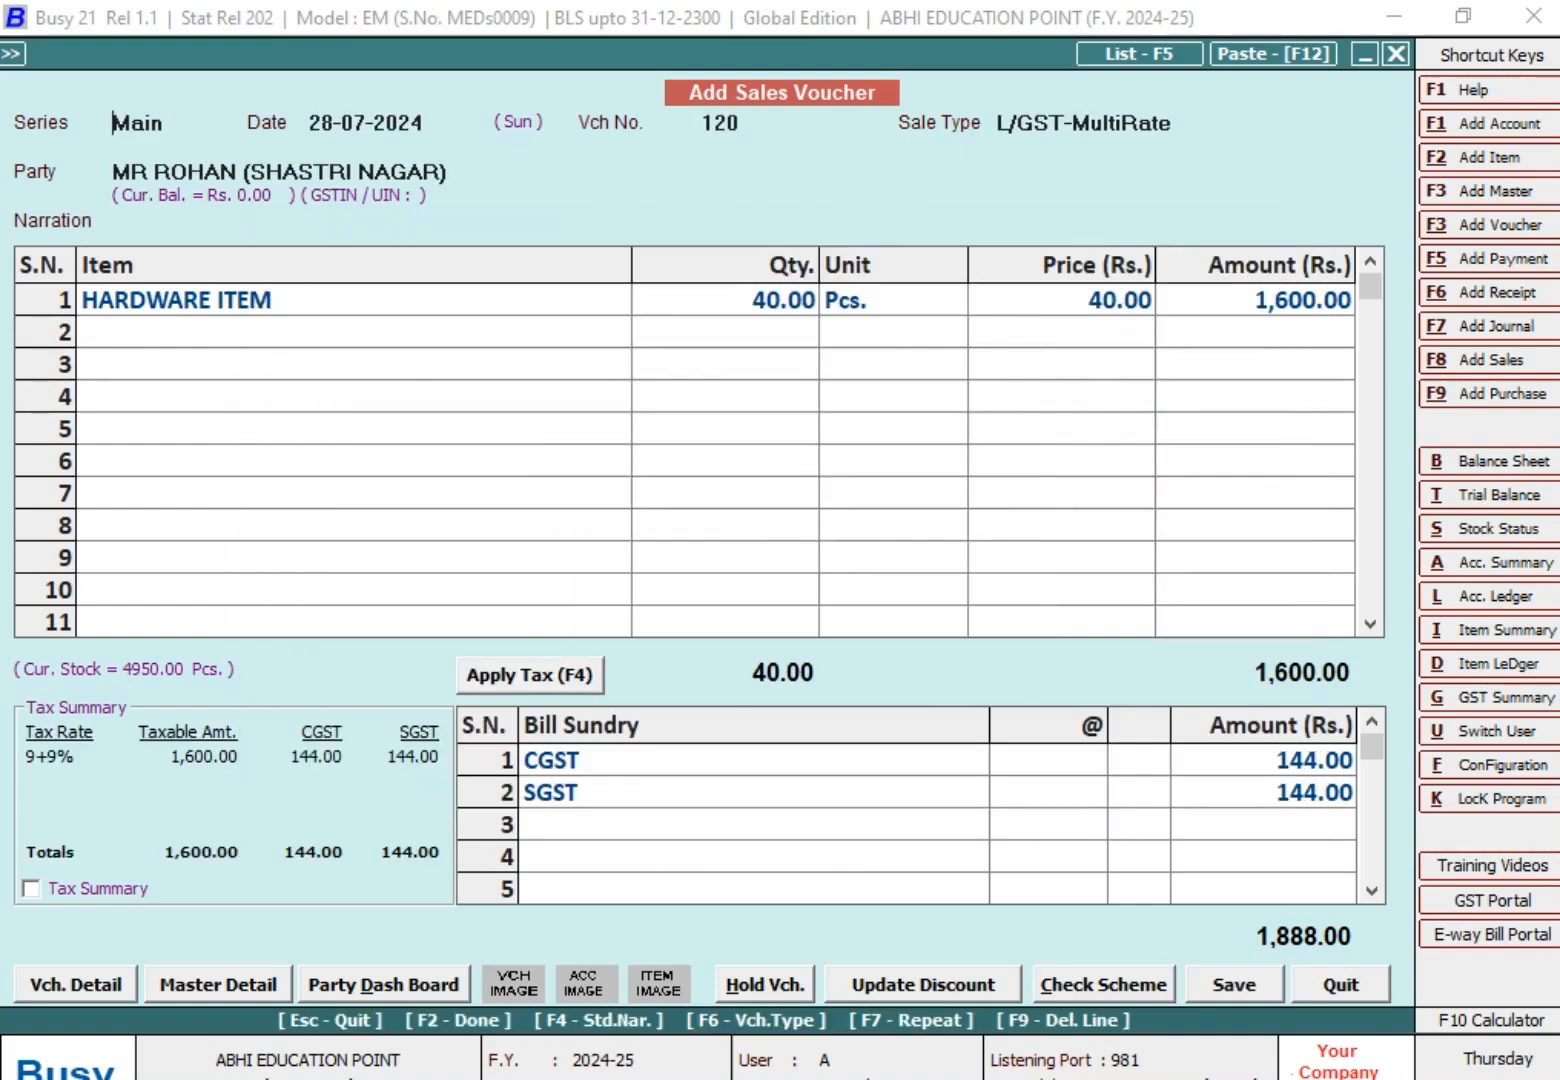
pyautogui.press('Escape')
pyautogui.press('Escape')
pyautogui.press('Escape')
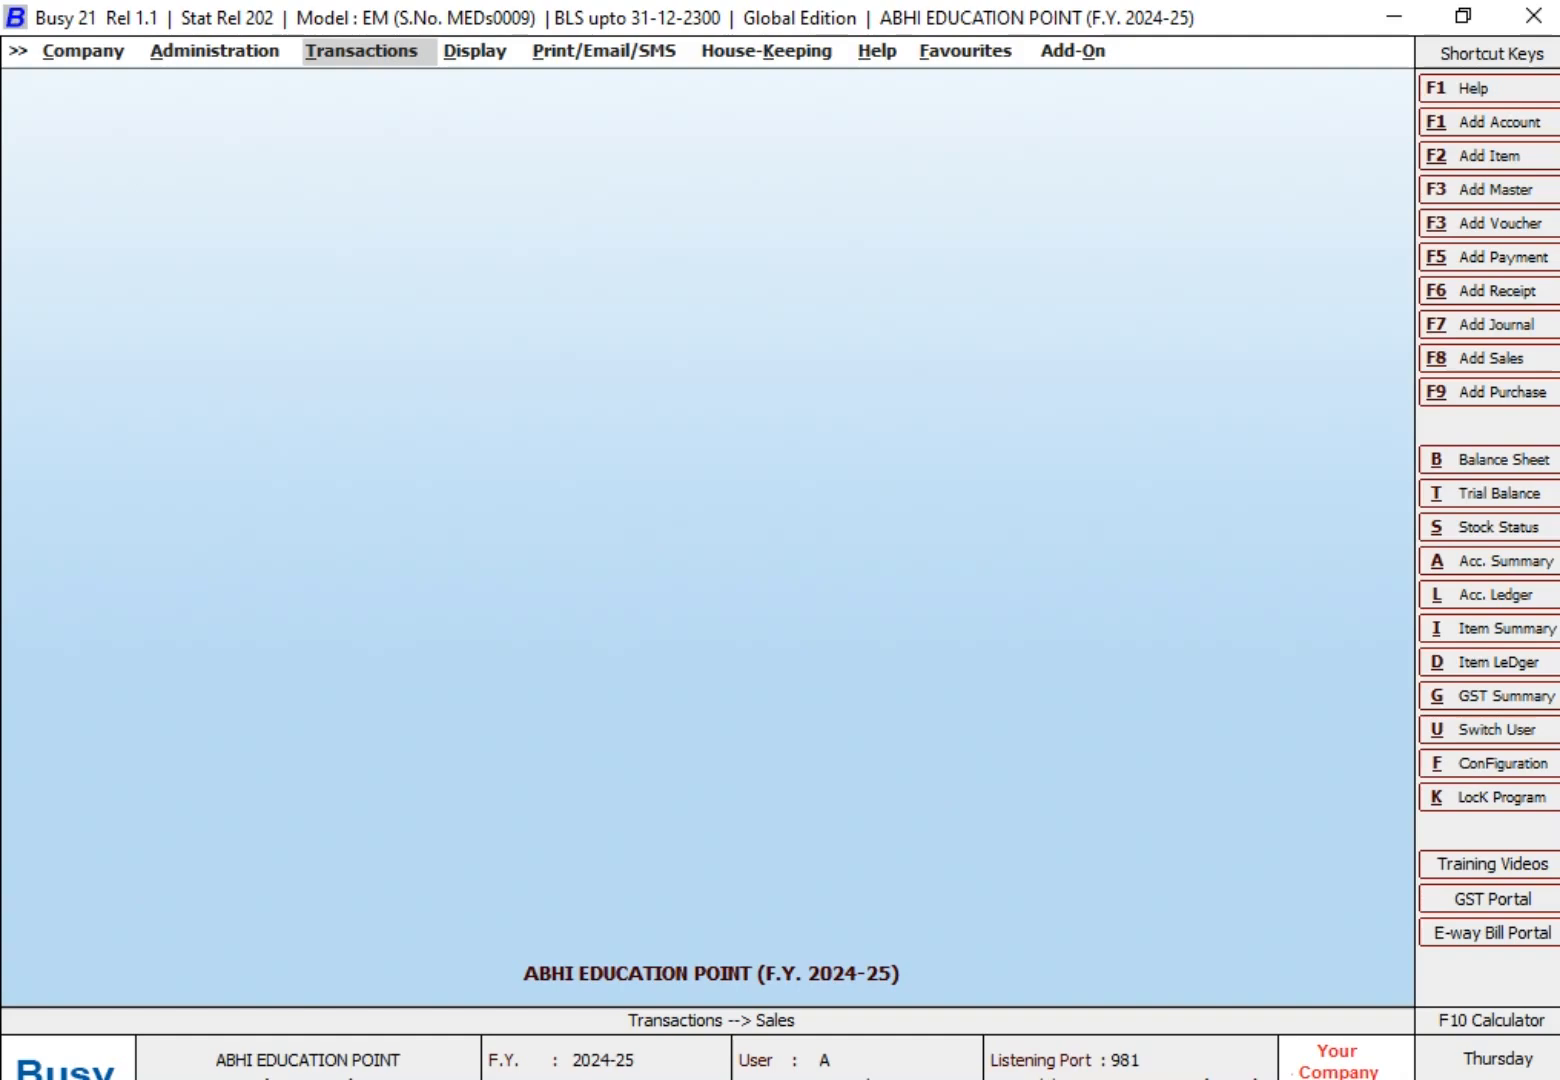
# Display the account ledger of the Vaishali Nagar customer from 01-04-2024 to 31-07-2024.
pyautogui.press('l')
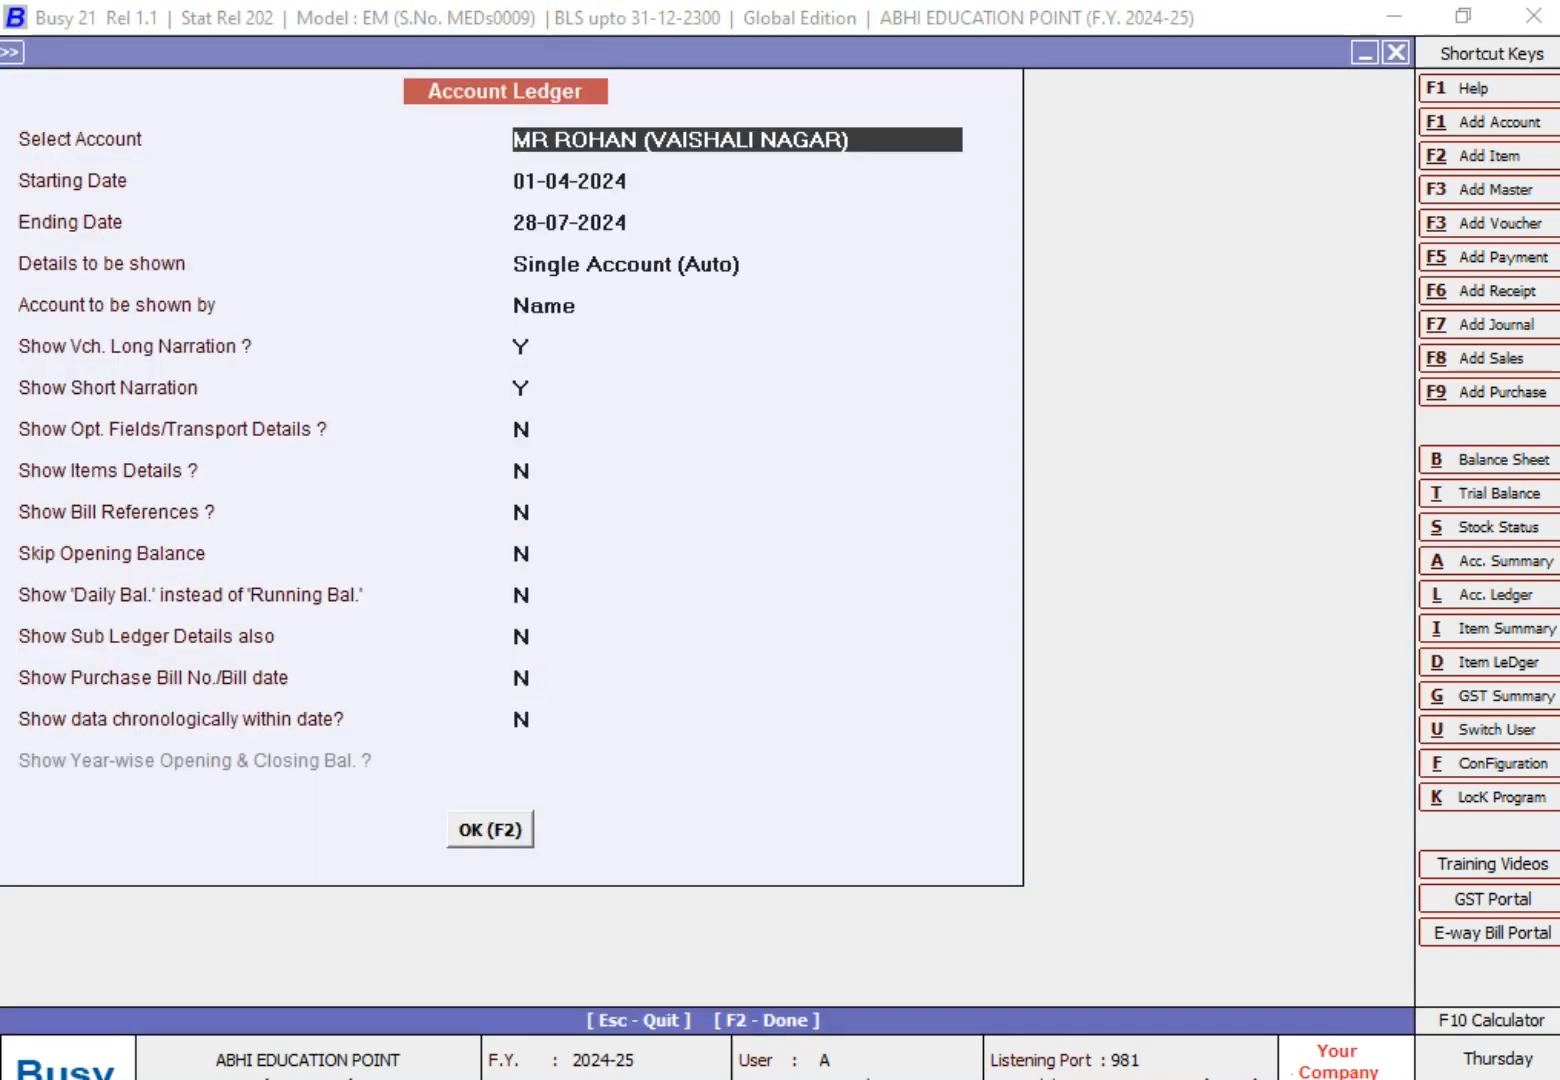
pyautogui.press('Return')
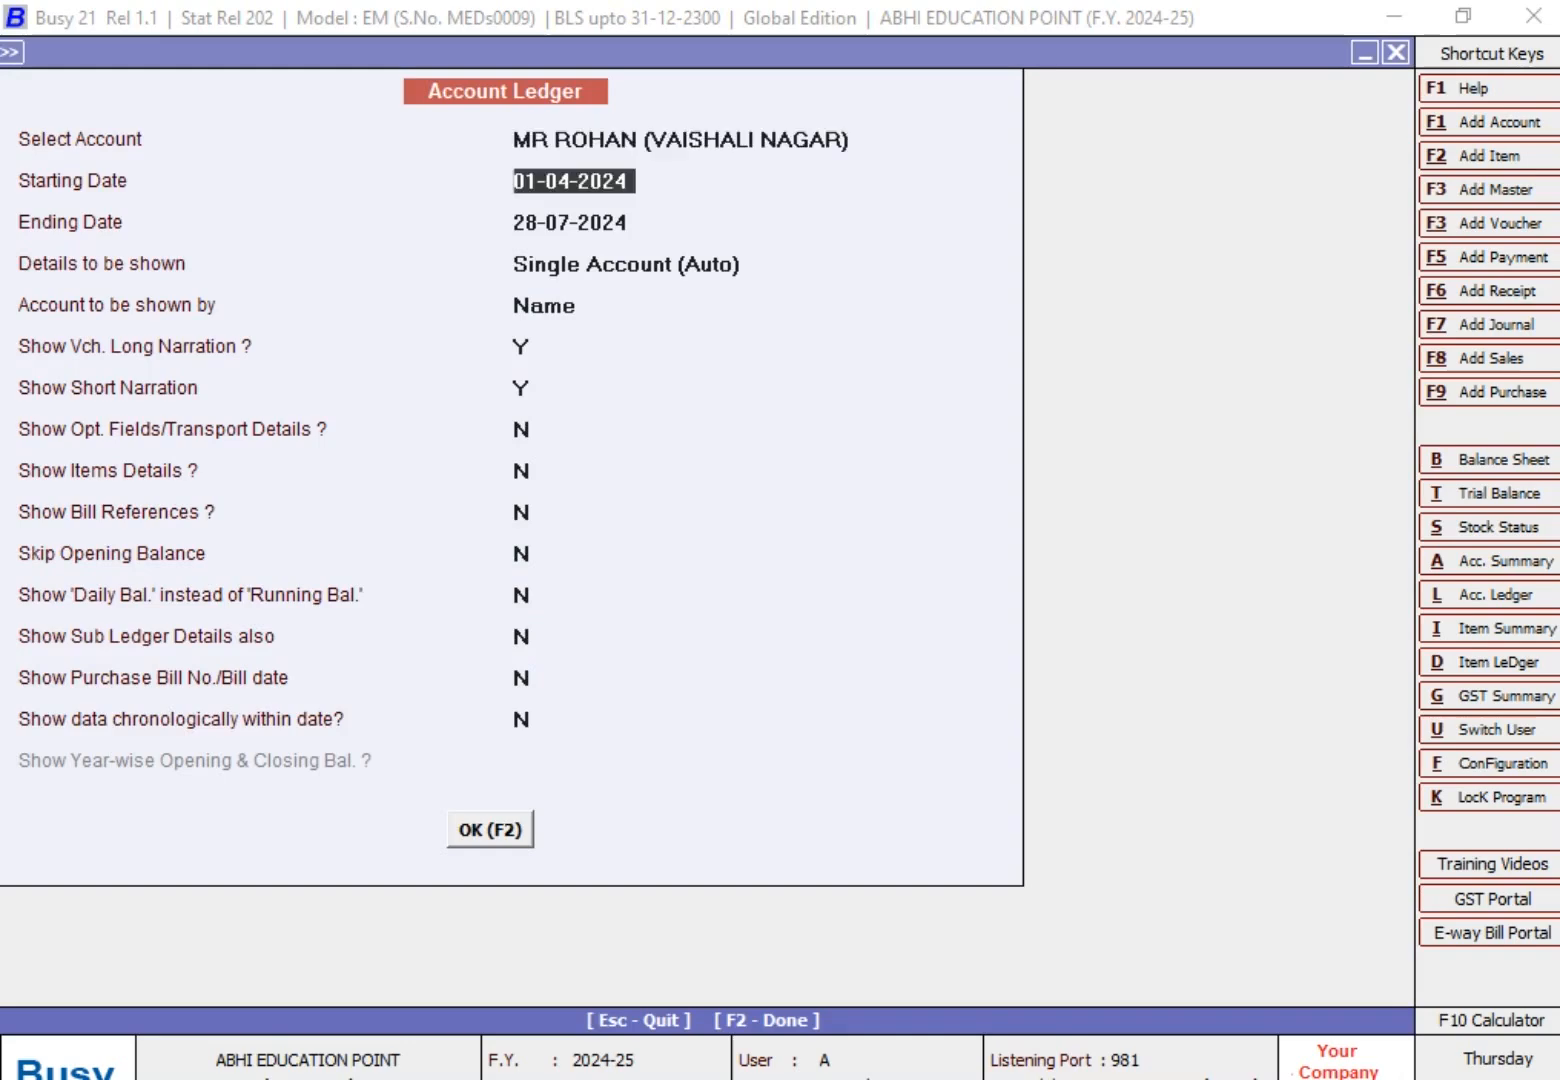
pyautogui.press('Return')
pyautogui.write('31-07')
pyautogui.press('Return')
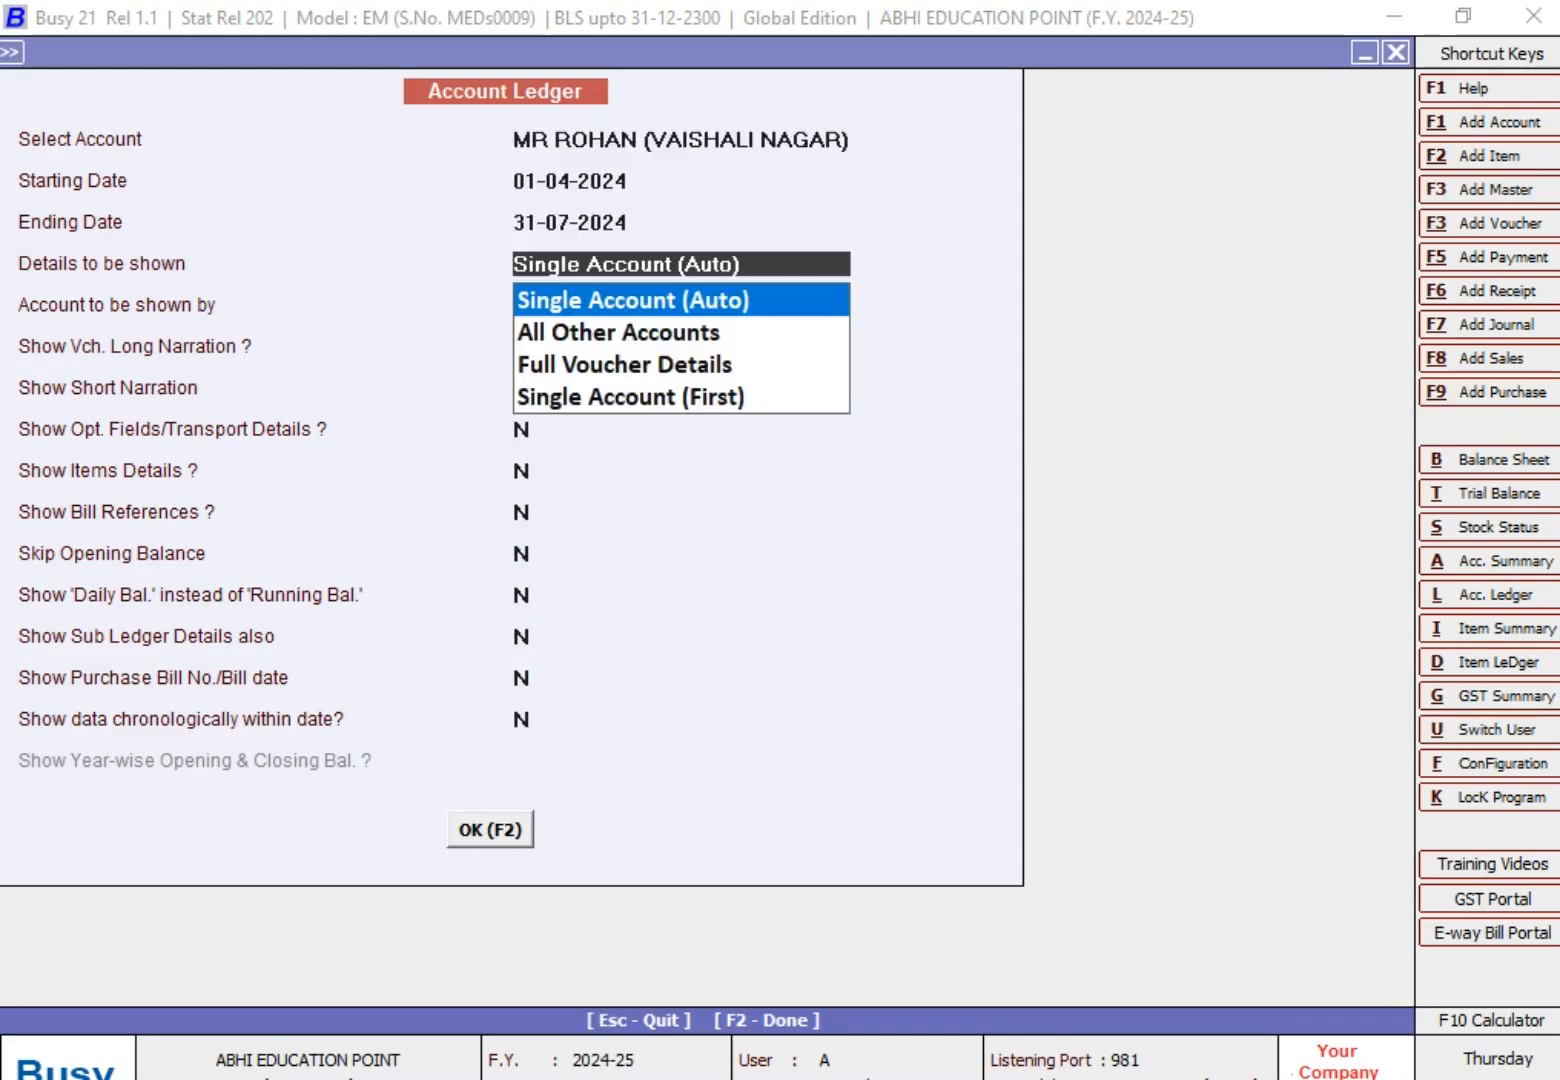
pyautogui.press('F2')
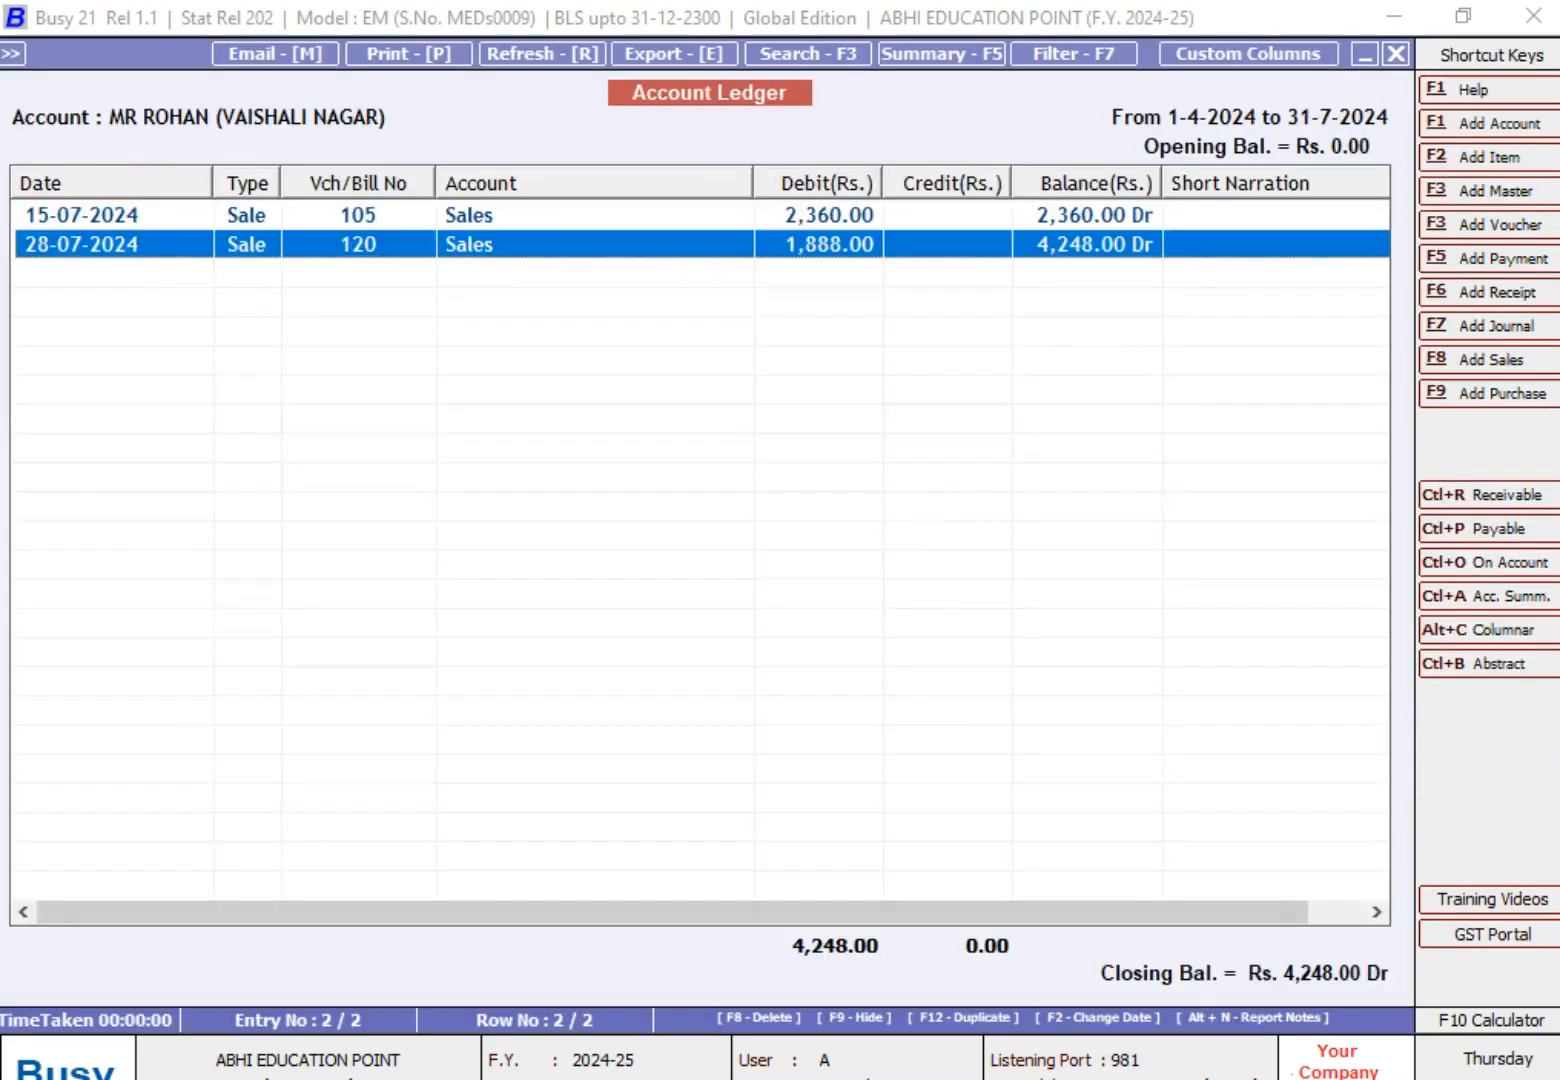
# Open sale vouchers 105 and 120 from the ledger in turn to examine the party on each, and close them.
pyautogui.press('Up')
pyautogui.press('Return')
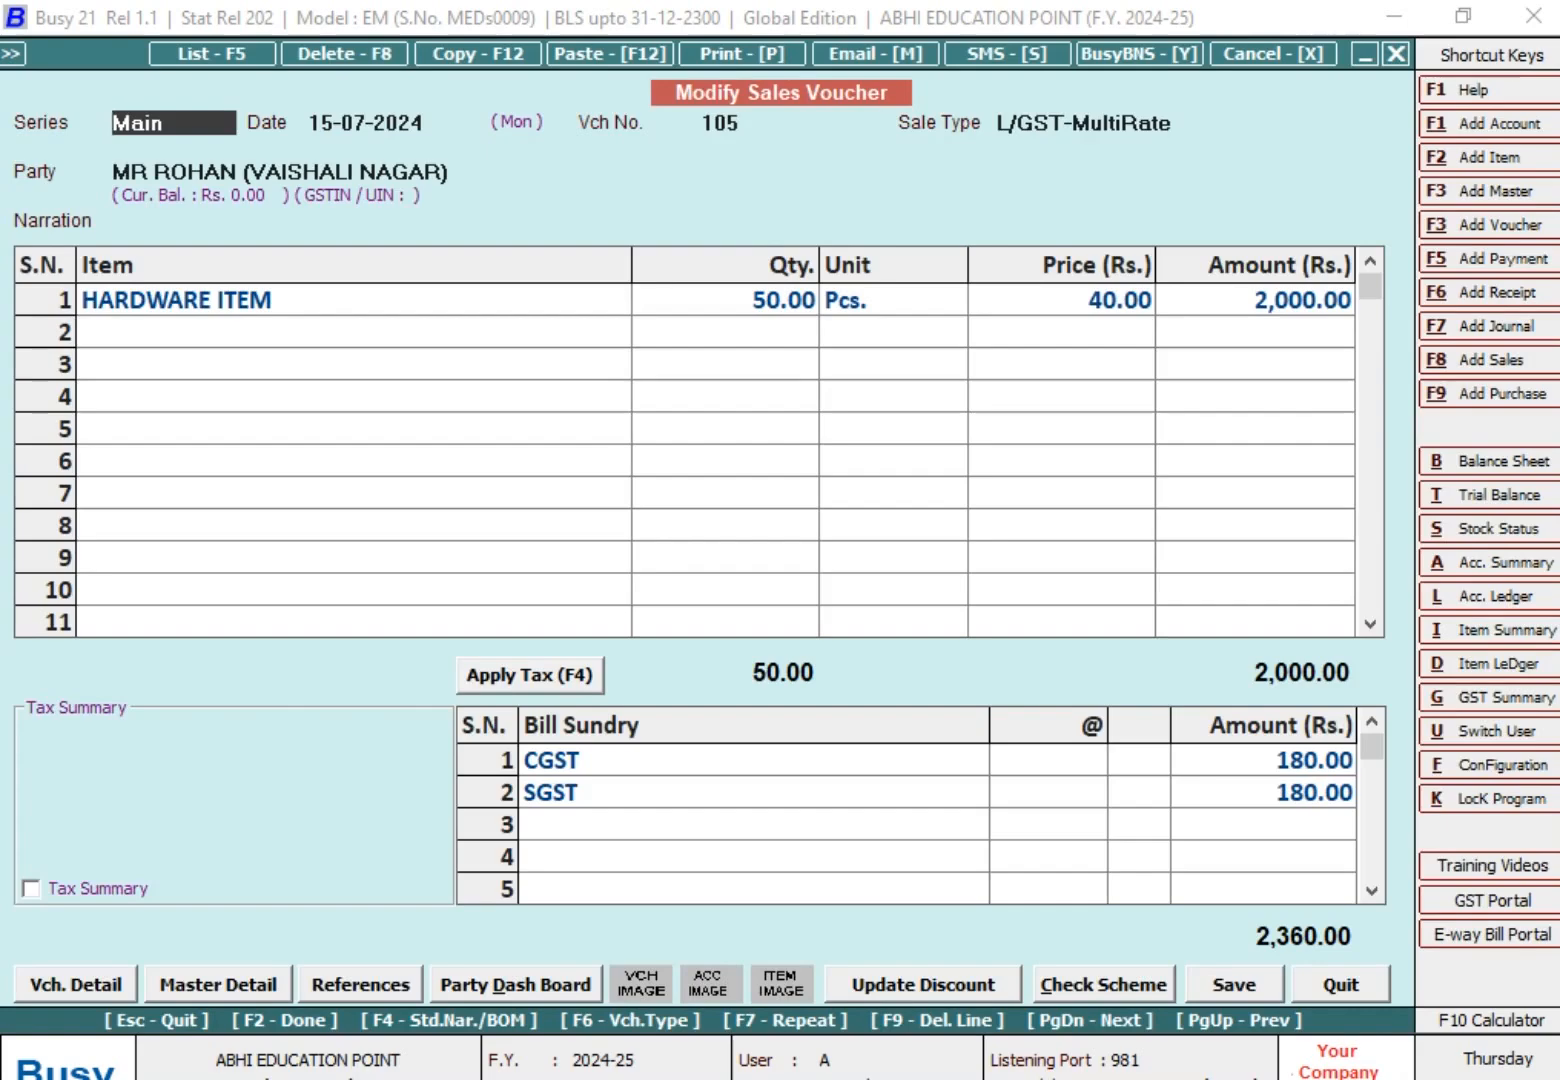
pyautogui.press('Escape')
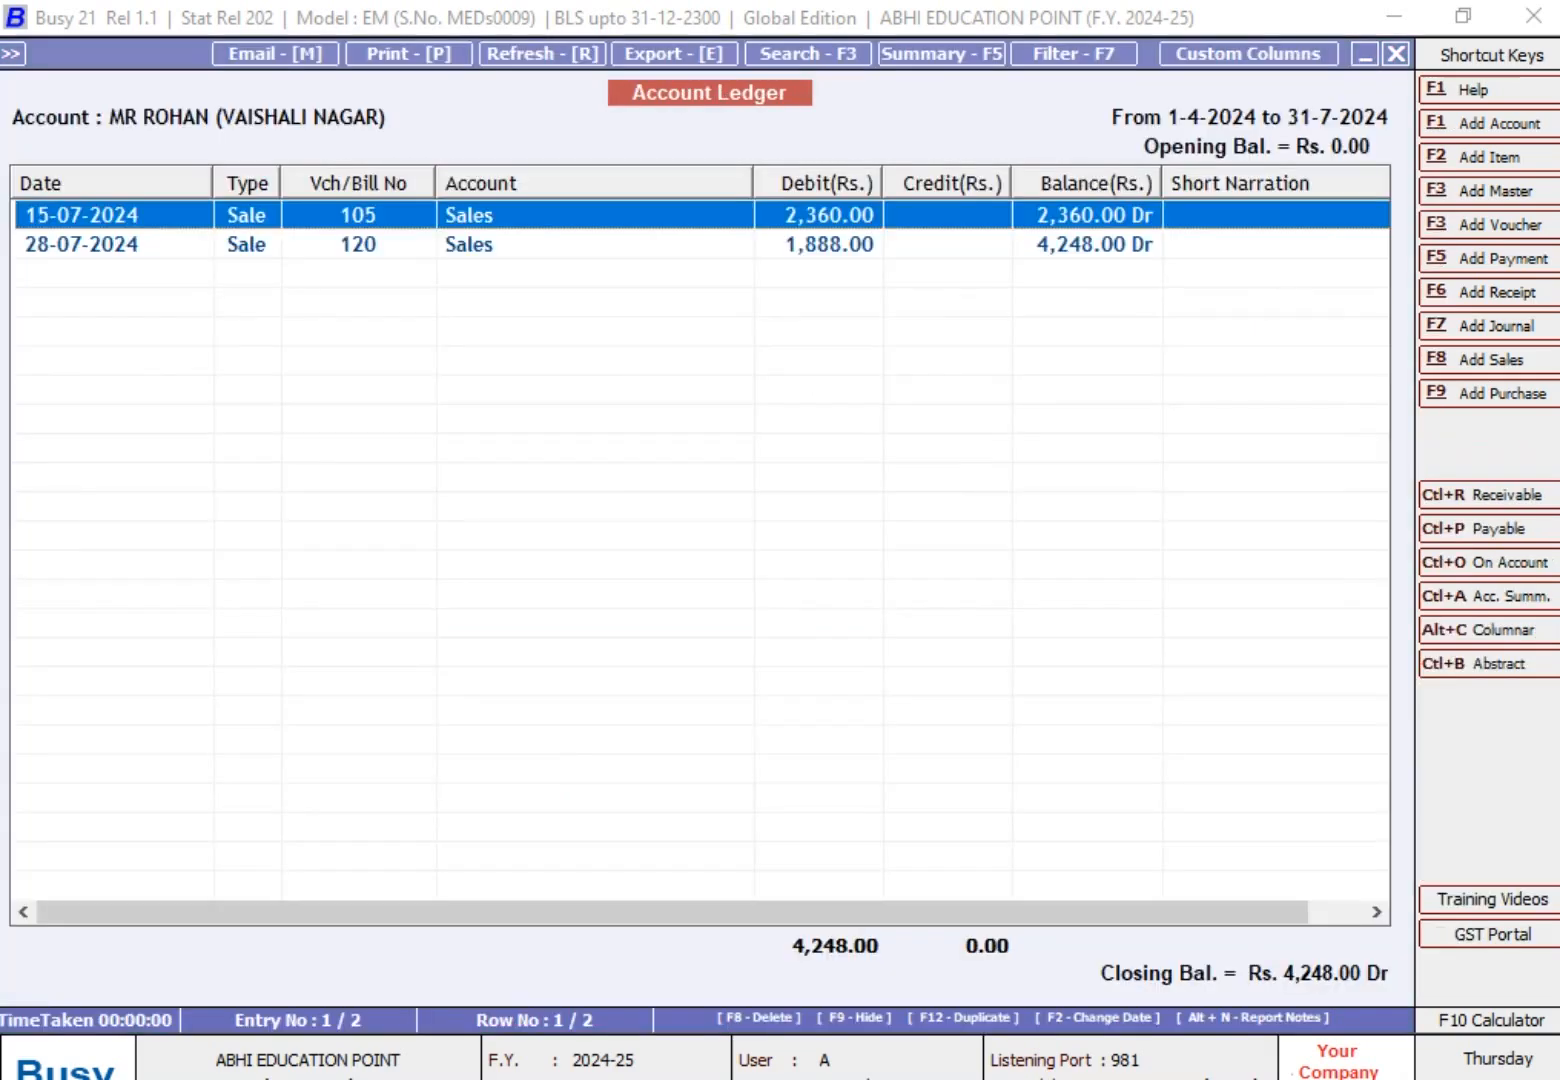
pyautogui.press('Down')
pyautogui.press('Return')
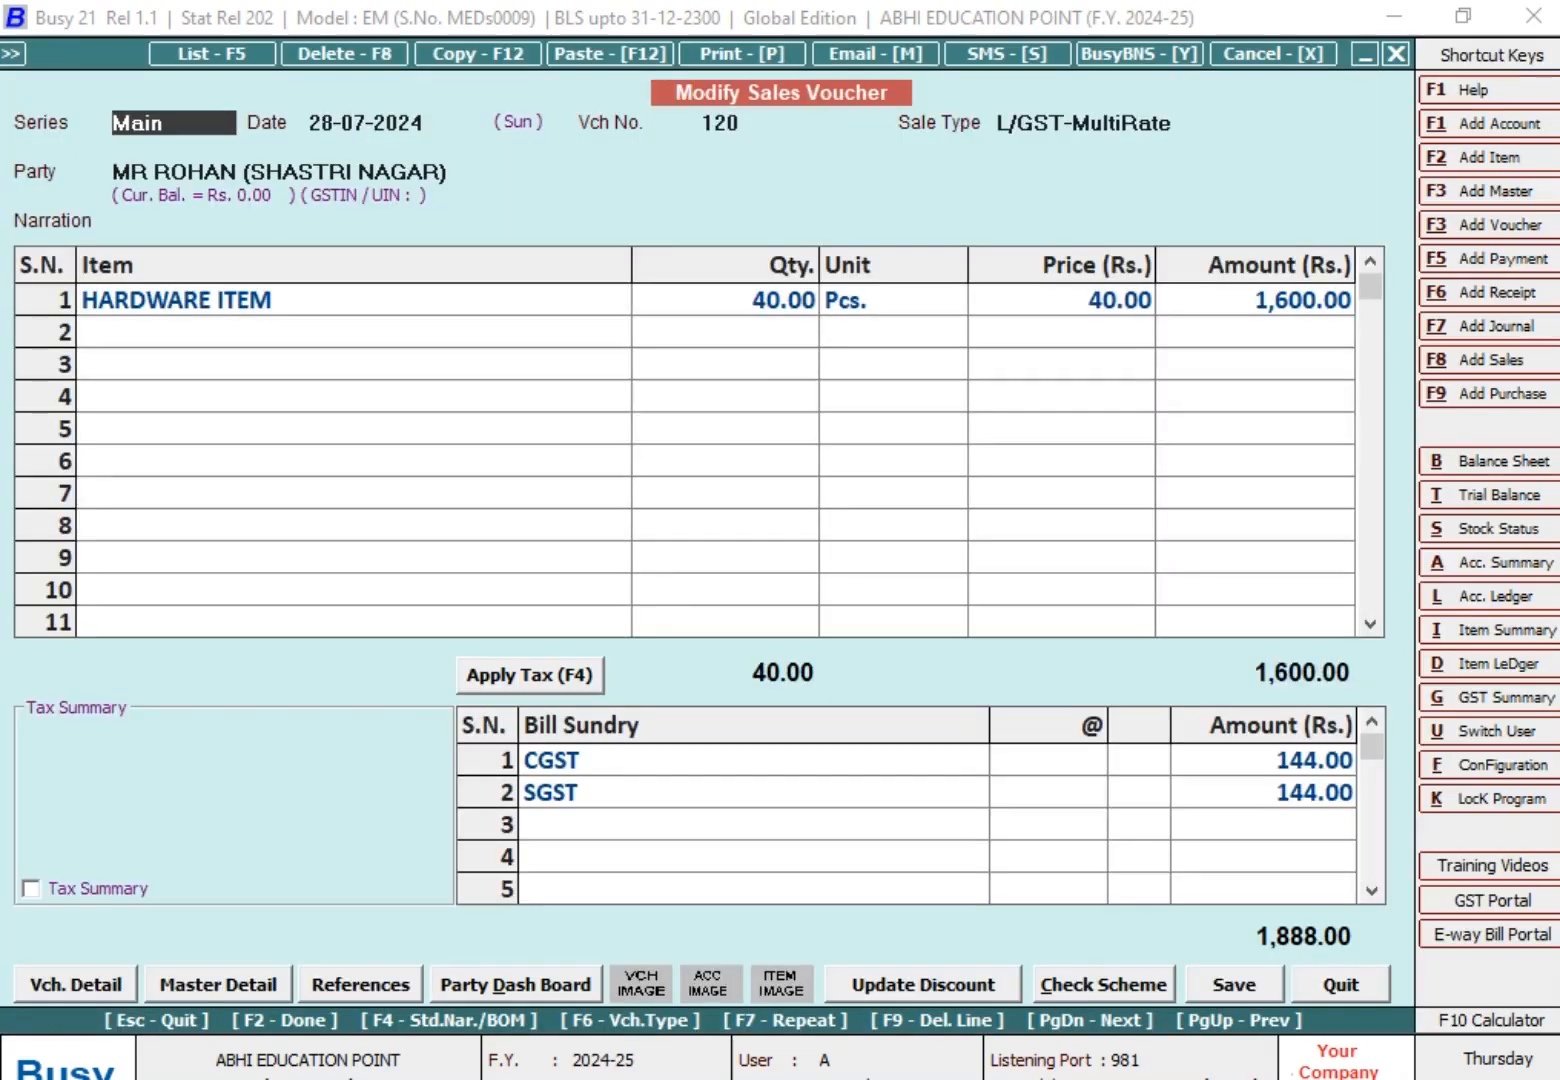
pyautogui.press('Escape')
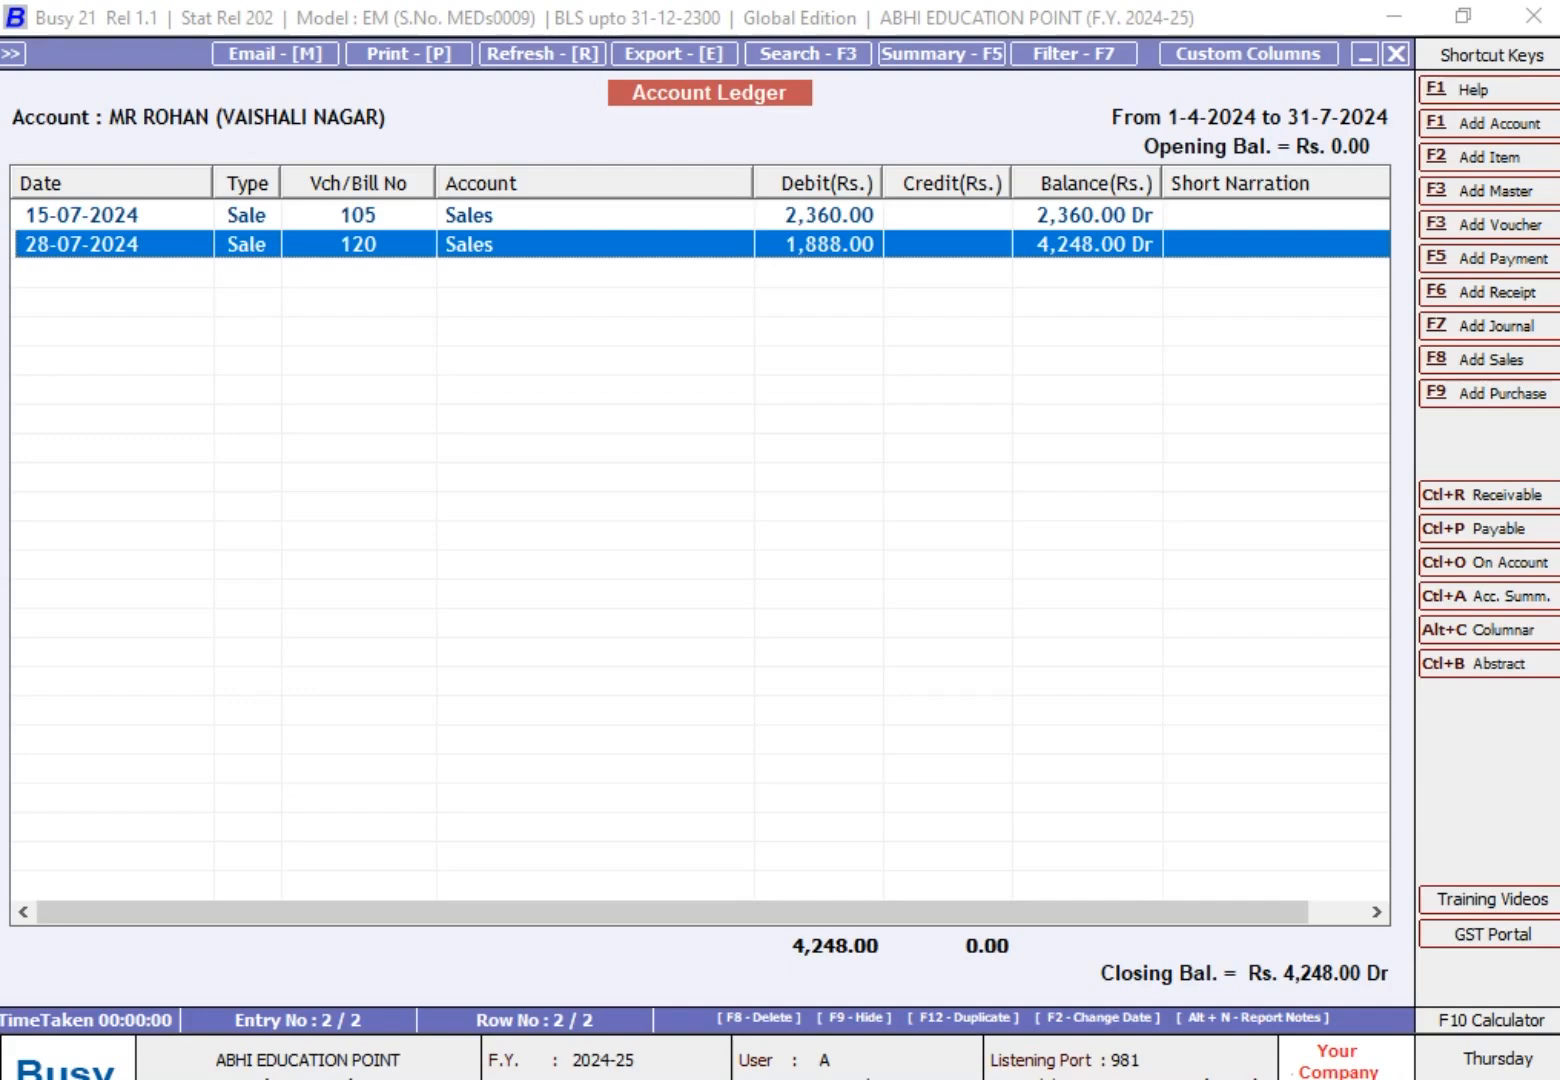
# Regenerate the Vaishali Nagar account ledger with sub ledger details also shown, keeping the other options.
pyautogui.press('Escape')
pyautogui.press('Return')
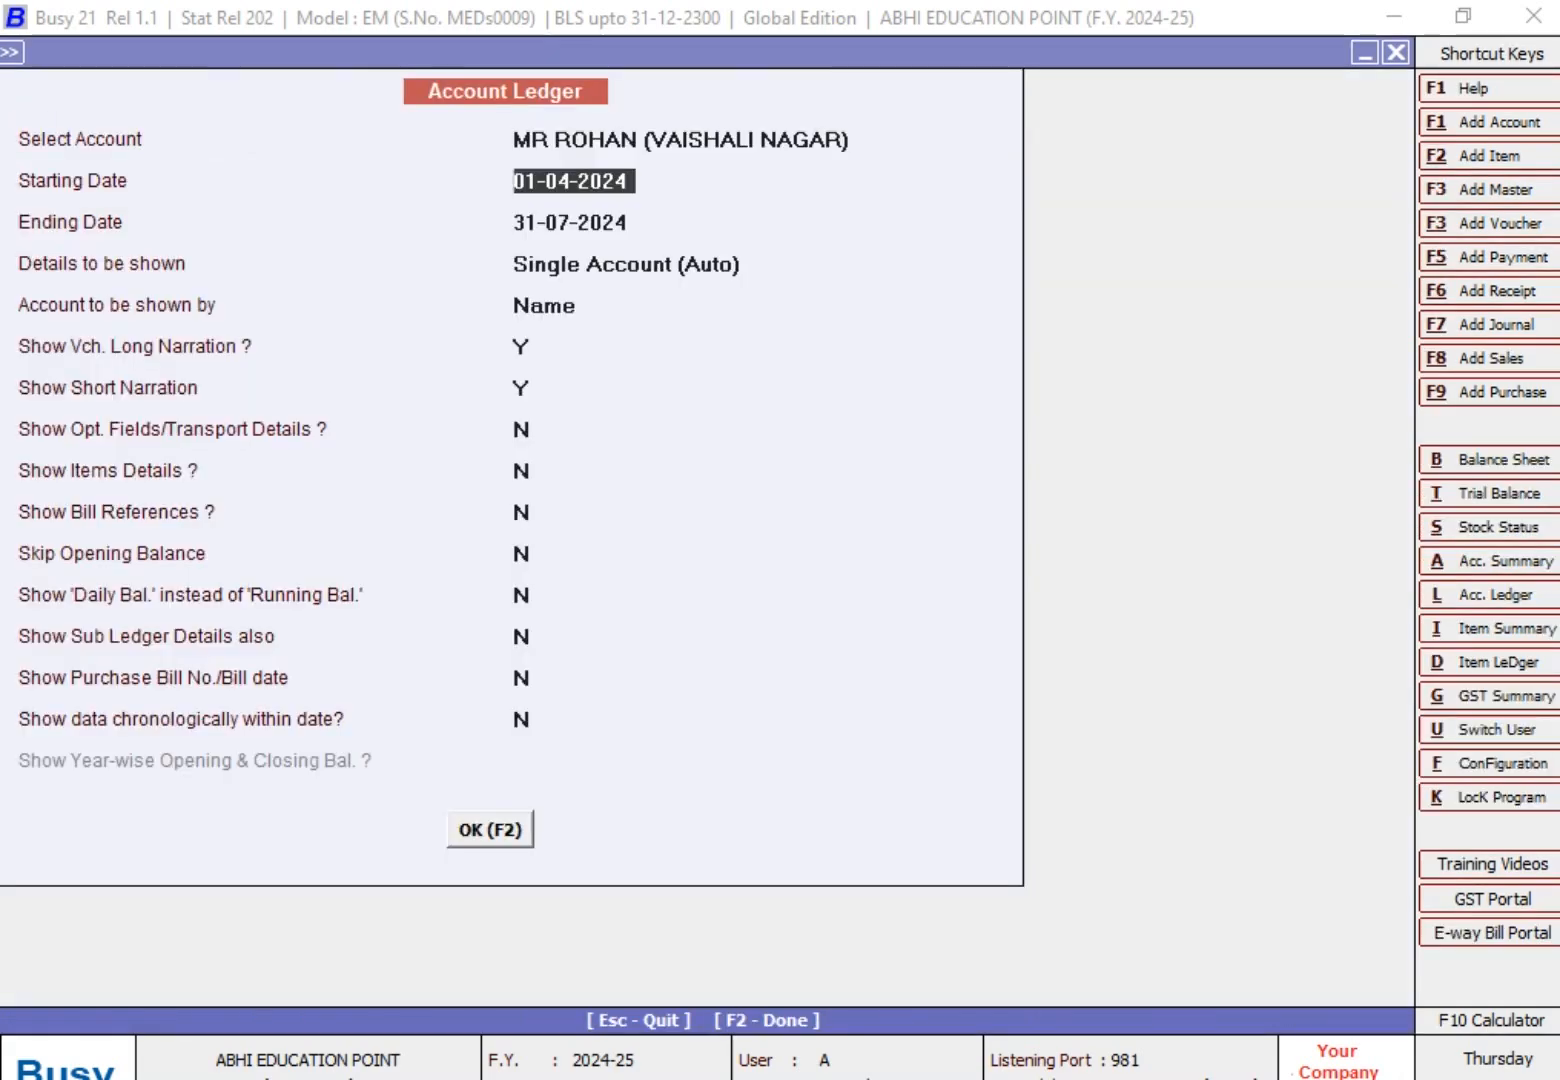
pyautogui.press('Return')
pyautogui.press('Return')
pyautogui.press('Return')
pyautogui.press('Return')
pyautogui.press('Return')
pyautogui.press('Return')
pyautogui.press('Return')
pyautogui.press('Return')
pyautogui.press('Return')
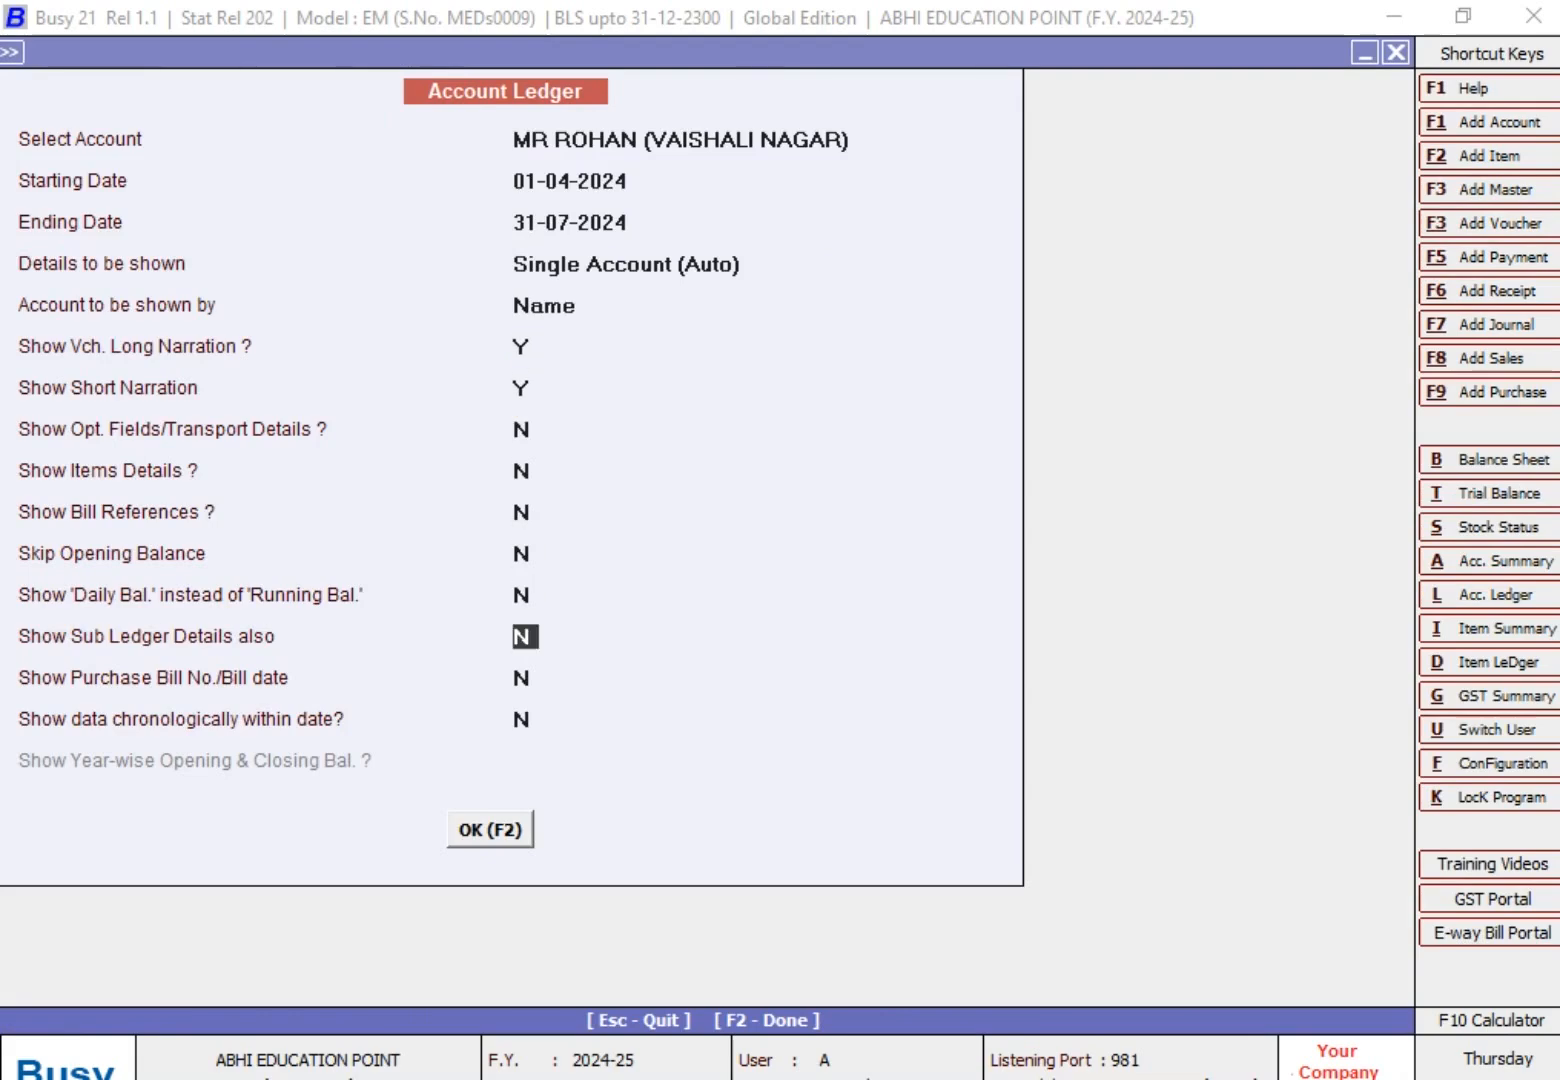
pyautogui.write('y')
pyautogui.press('Return')
pyautogui.press('Return')
pyautogui.press('Return')
pyautogui.press('Return')
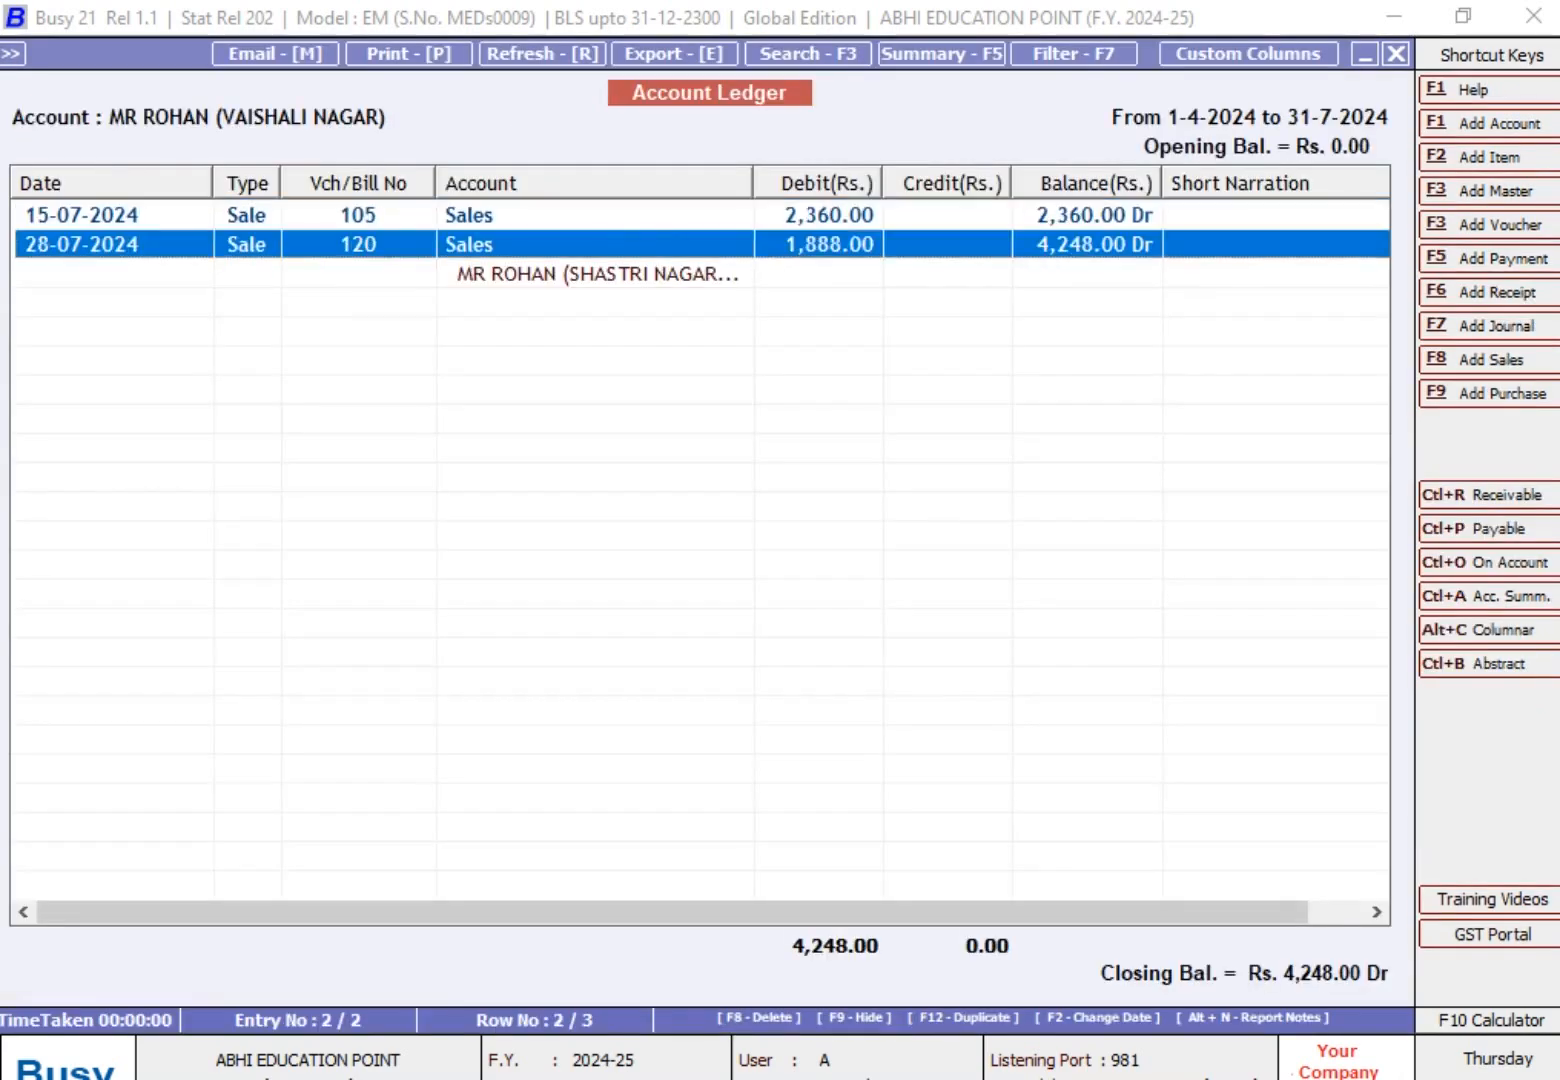
# Widen the ledger's Account column to reveal more of the sub ledger detail under voucher 120.
pyautogui.press('Up')
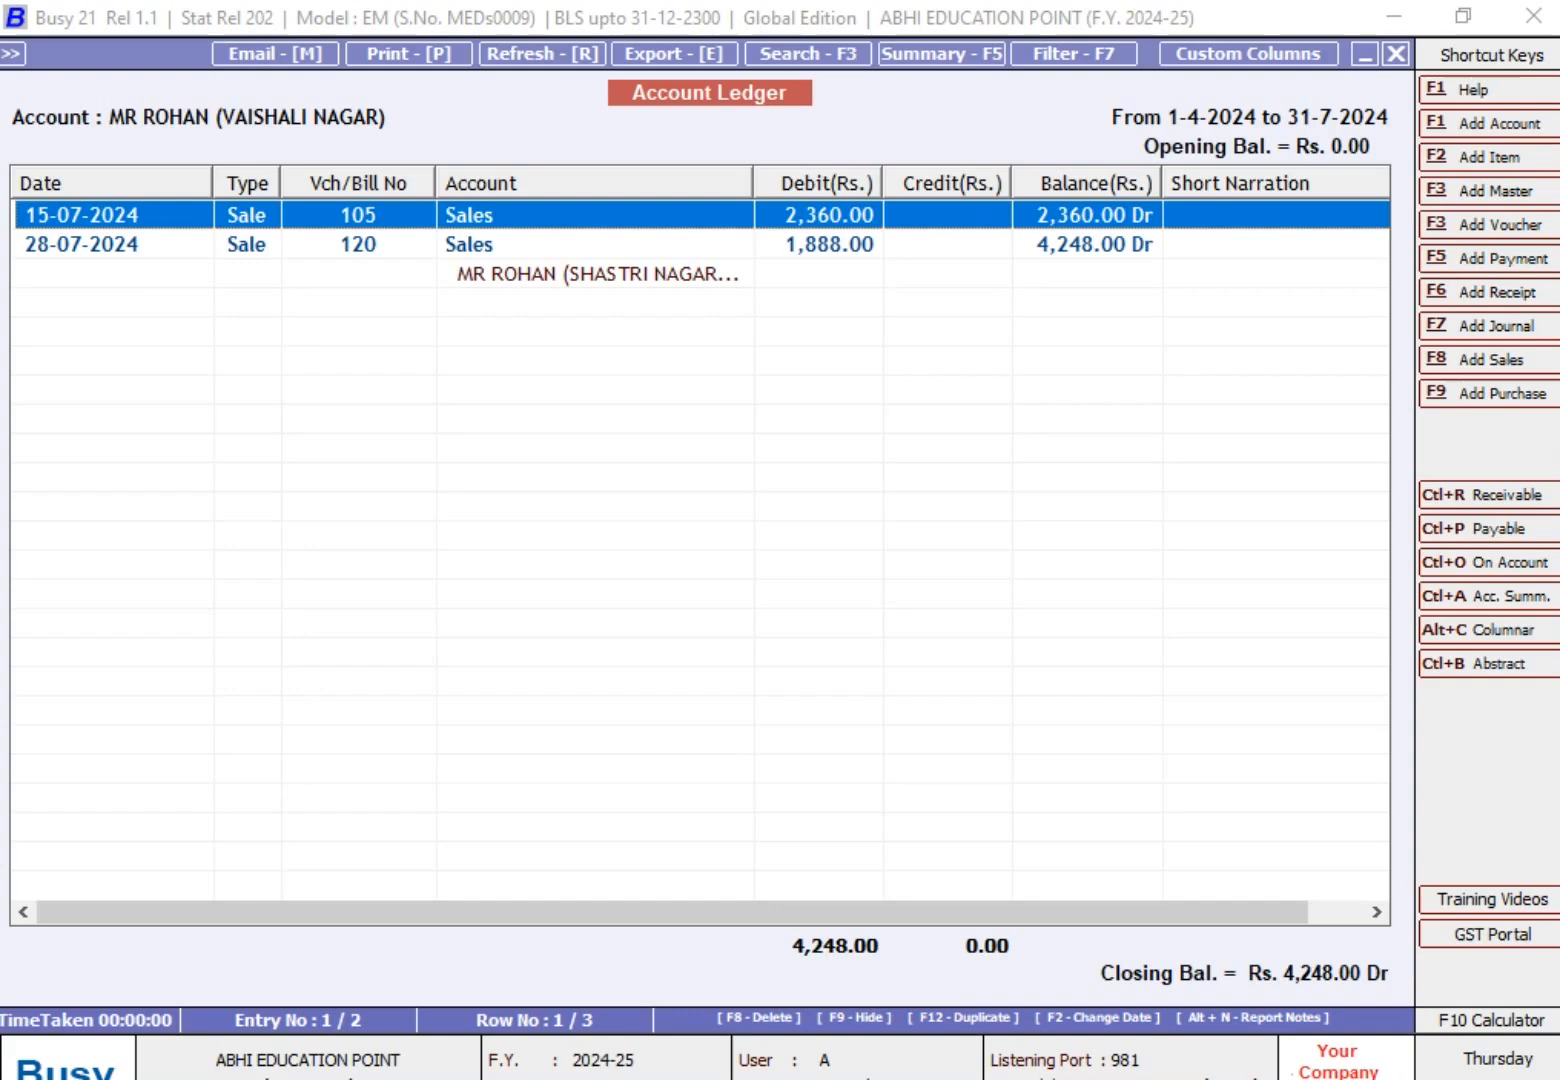
pyautogui.press('Down')
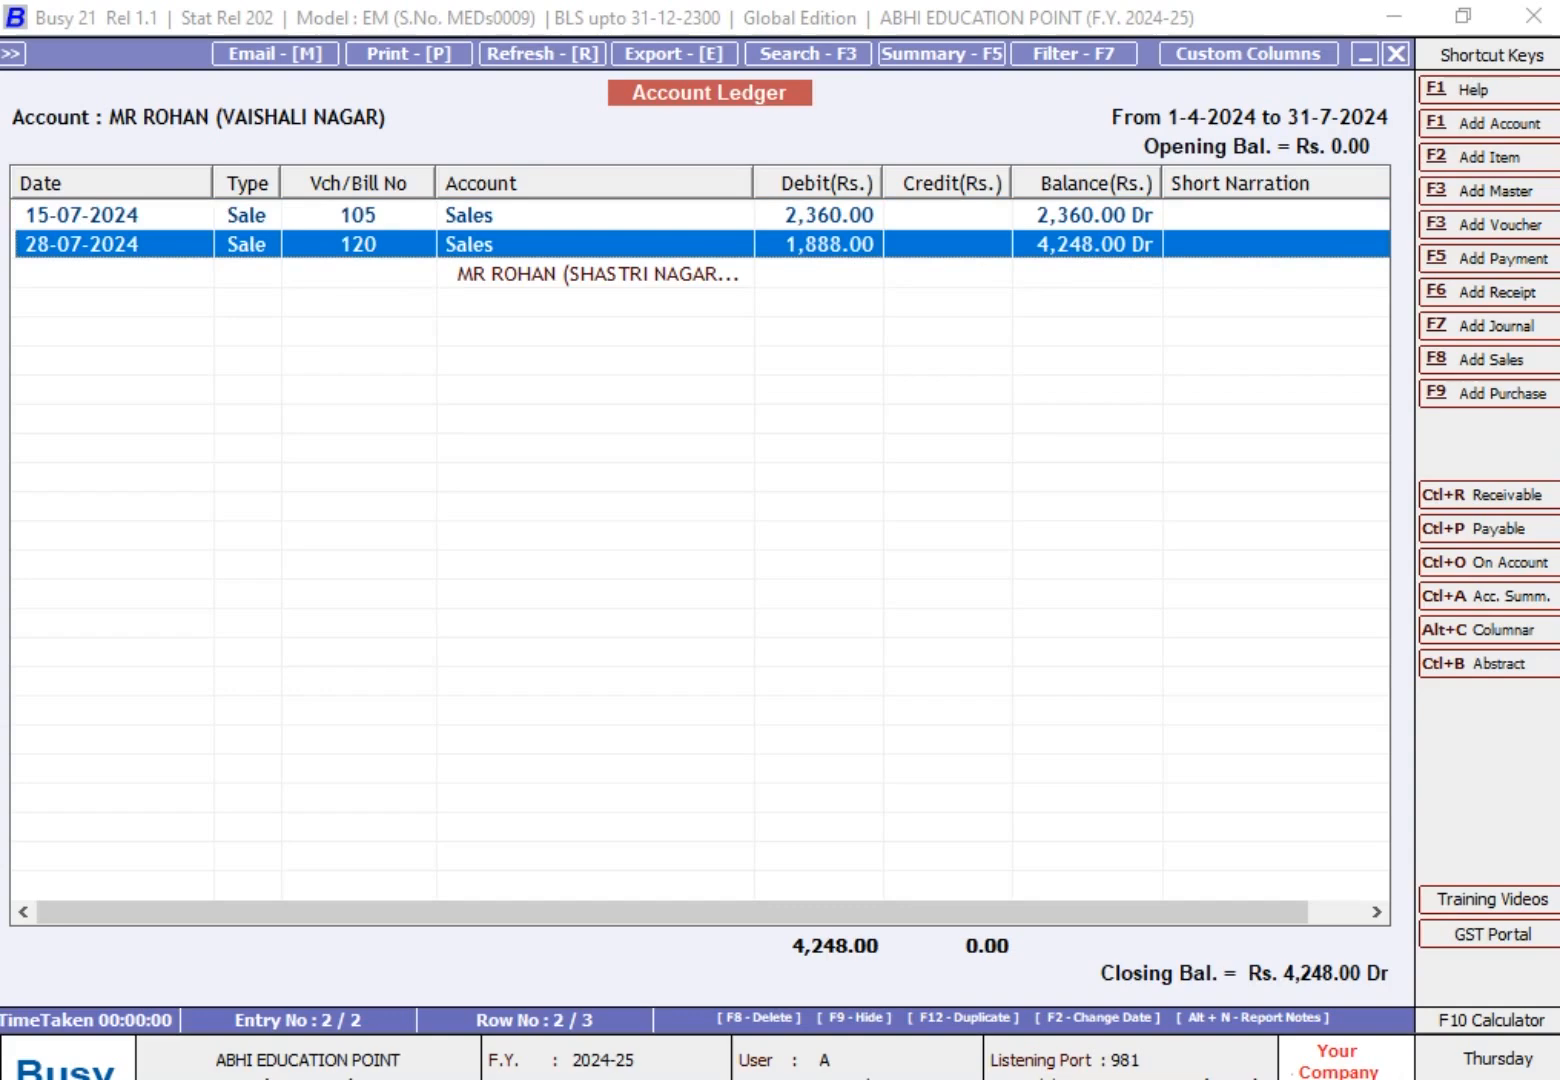
pyautogui.moveTo(748, 174); pyautogui.dragTo(817, 174)
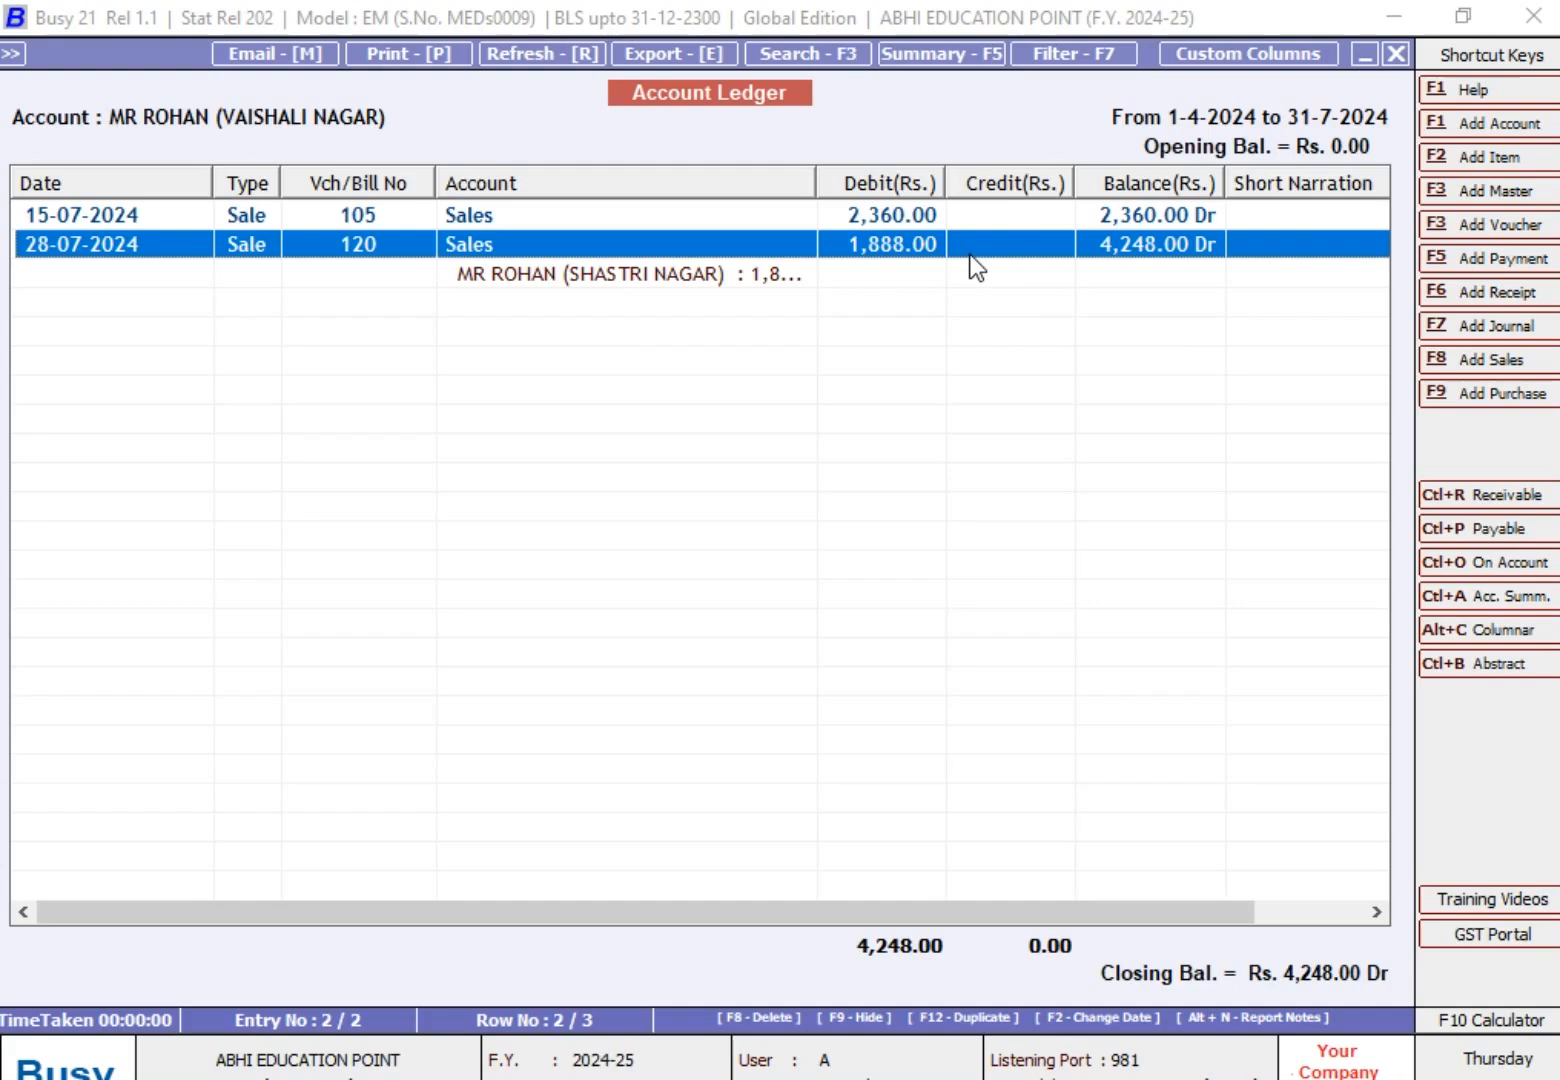
# Regenerate the ledger with the same options, examine the sub ledger detail under voucher 120 and close the report.
pyautogui.press('Escape')
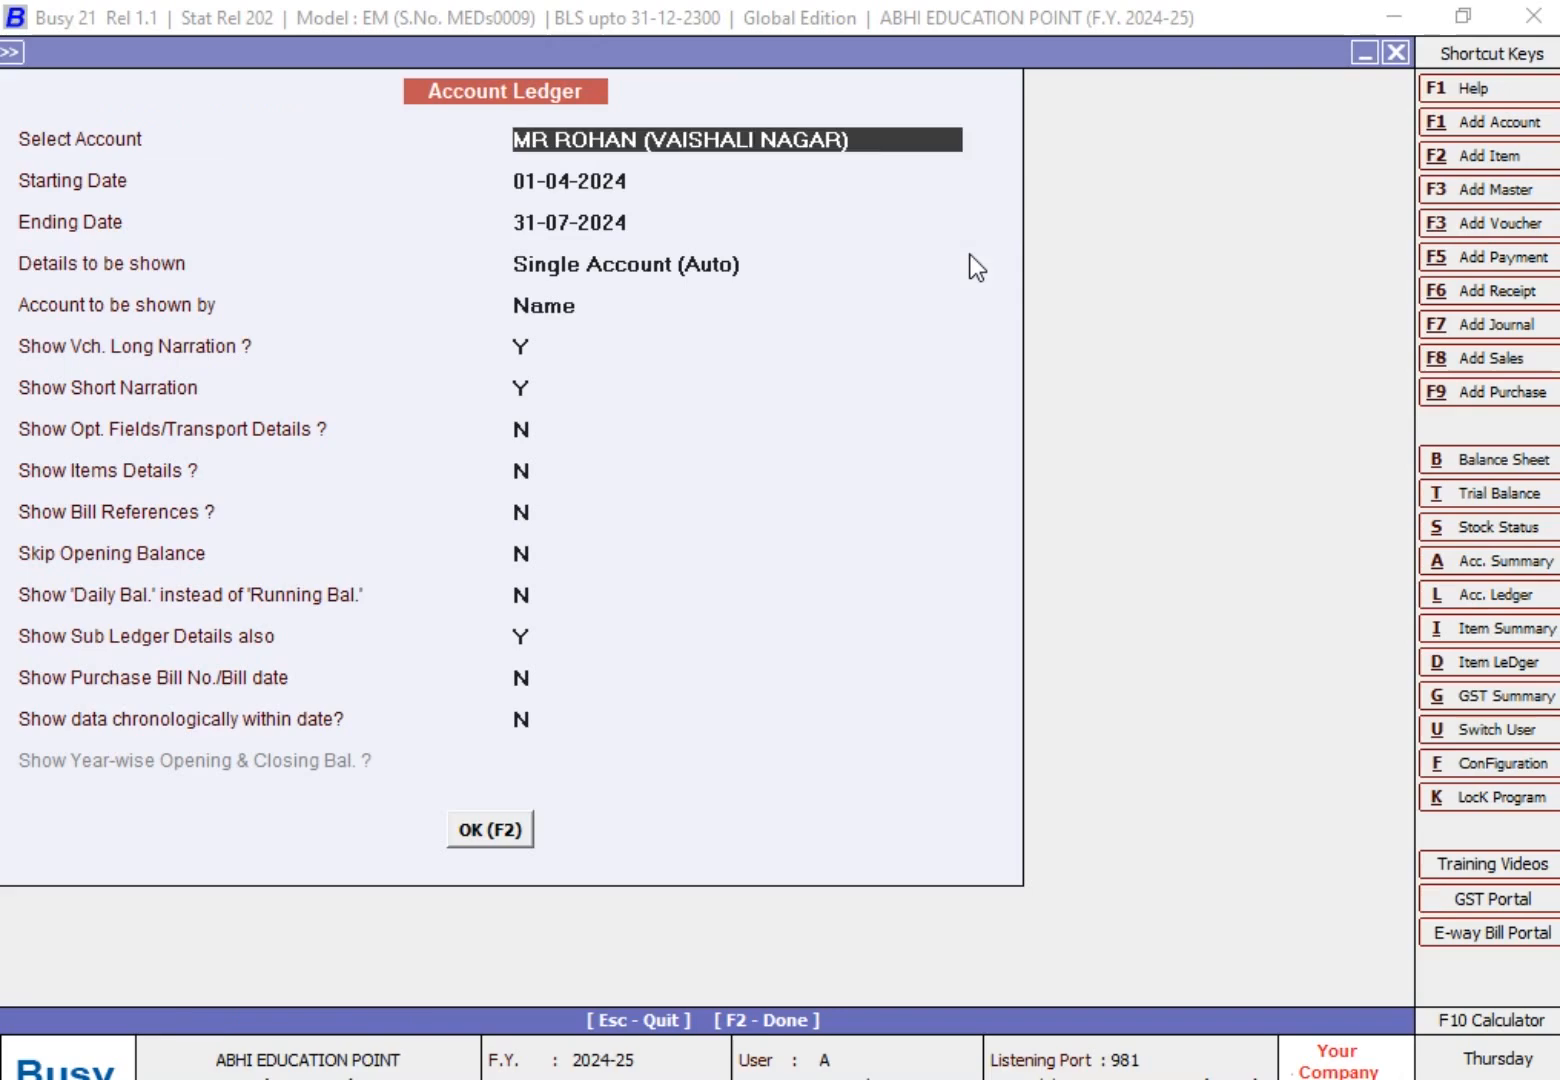
pyautogui.press('Return')
pyautogui.press('Return')
pyautogui.press('Return')
pyautogui.press('Return')
pyautogui.press('Return')
pyautogui.press('Return')
pyautogui.press('Return')
pyautogui.press('Return')
pyautogui.press('Return')
pyautogui.press('Return')
pyautogui.press('Return')
pyautogui.press('Return')
pyautogui.press('Return')
pyautogui.press('Return')
pyautogui.press('Return')
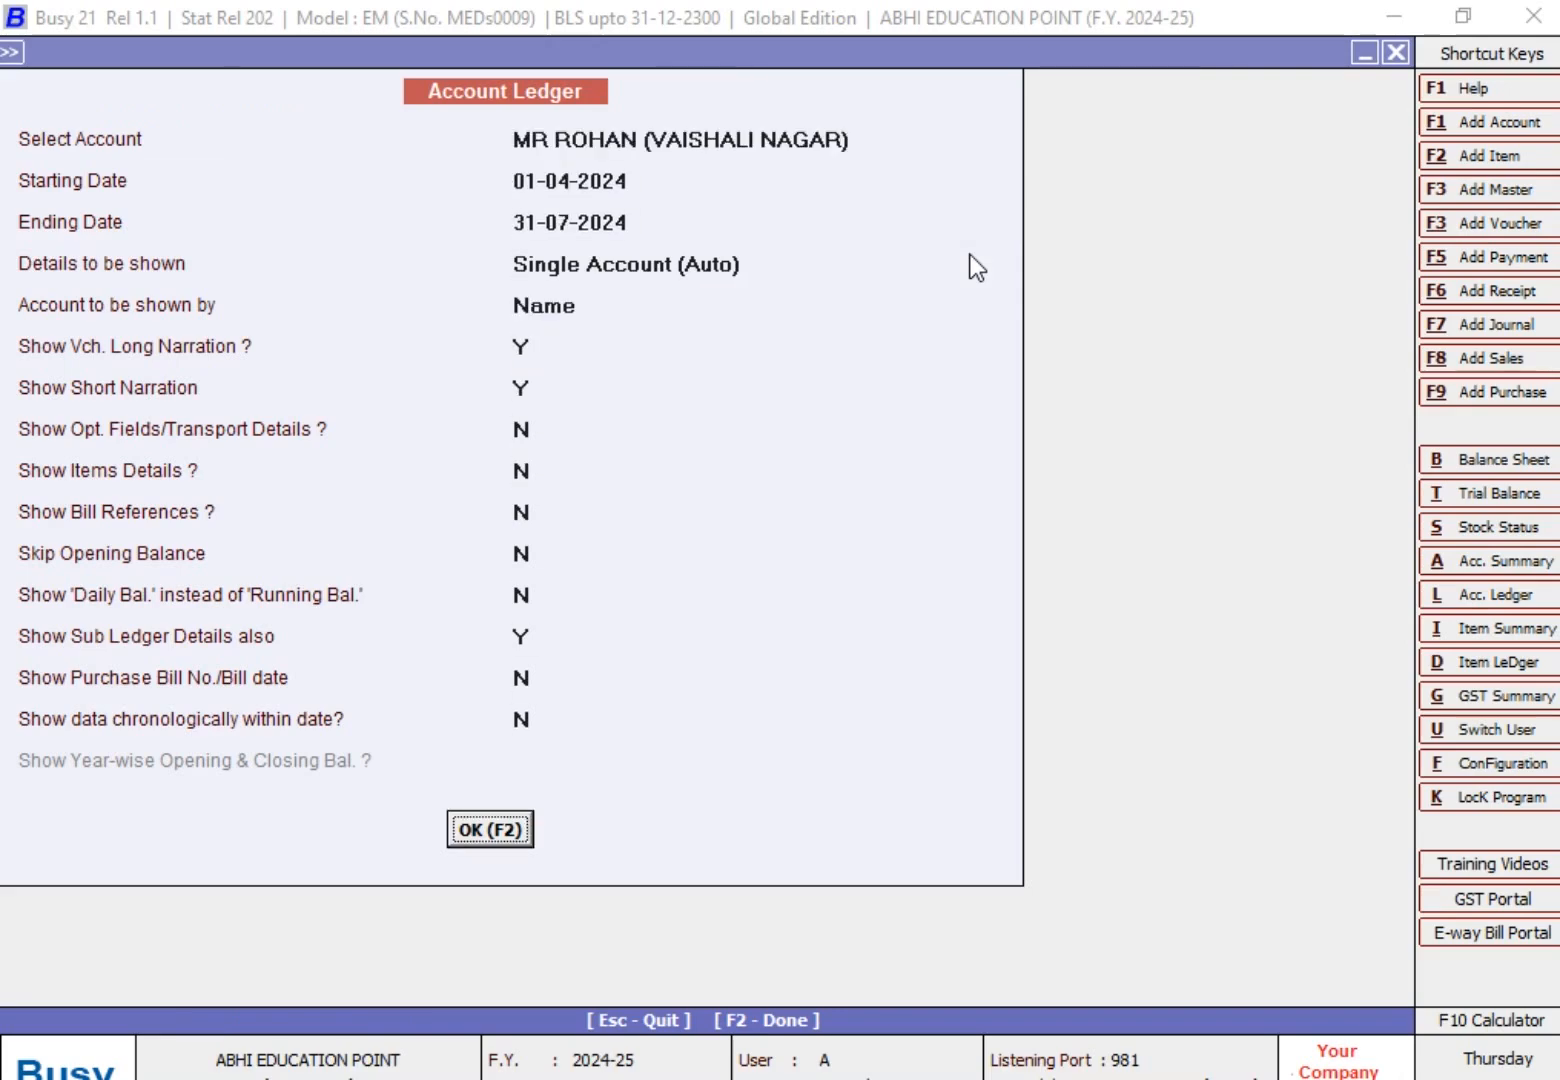
pyautogui.press('Return')
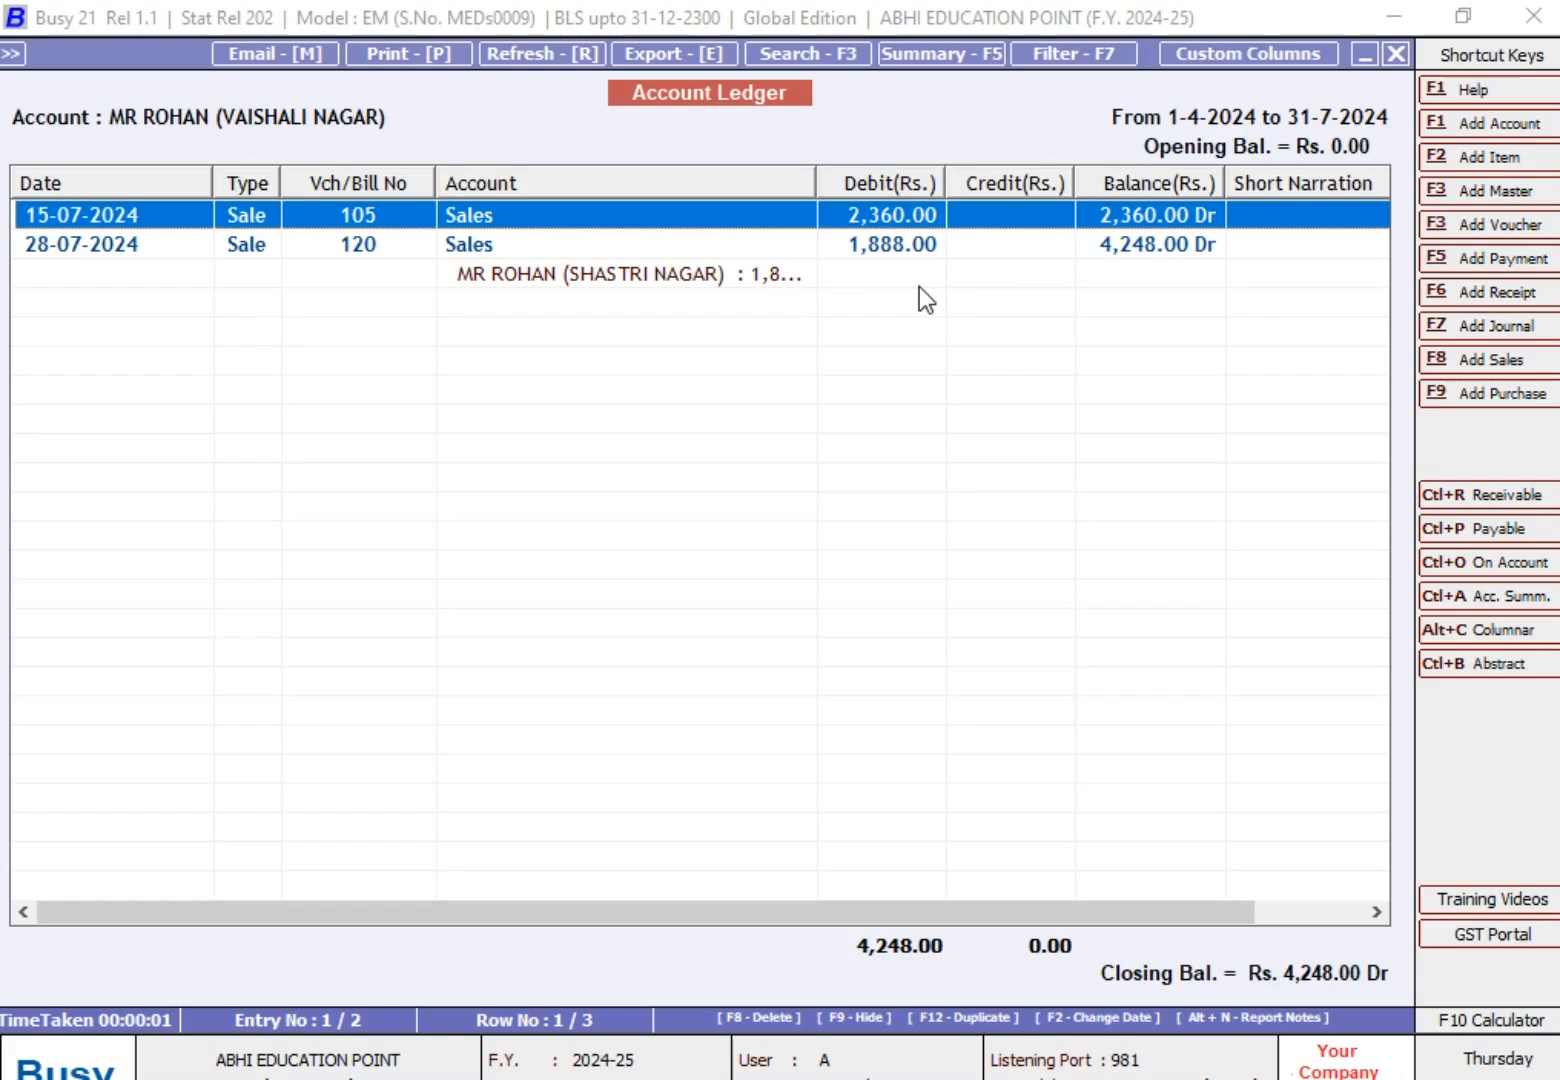
pyautogui.press('Escape')
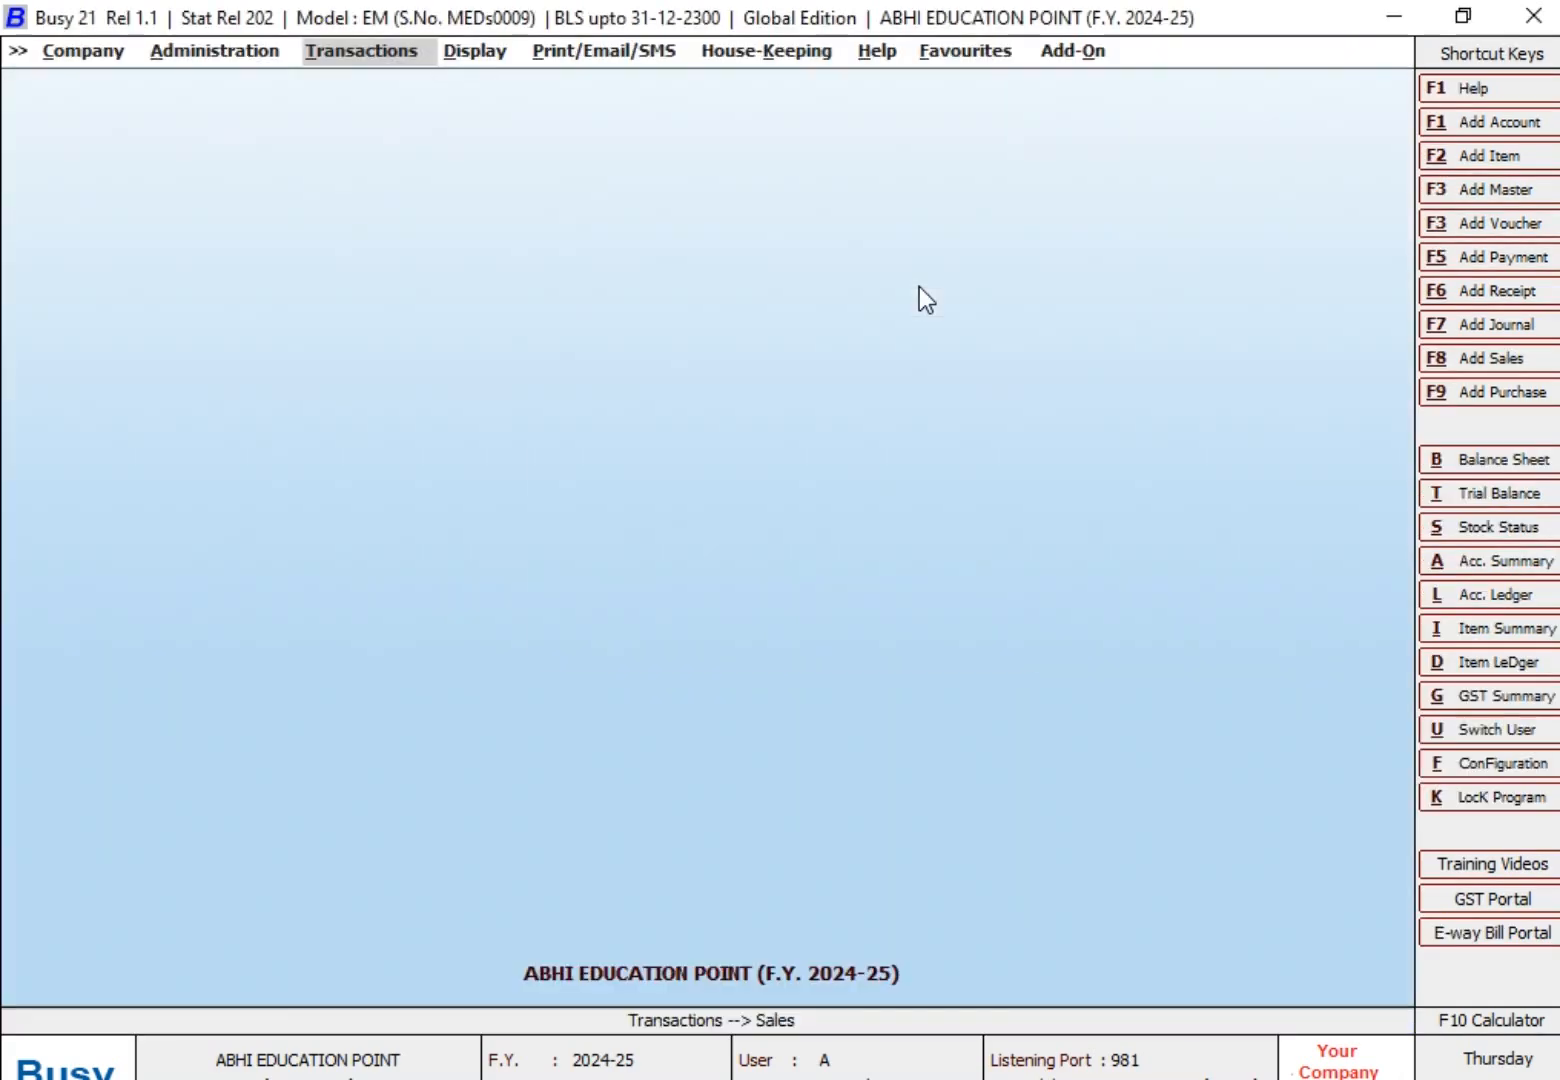
# Start a receipt voucher in the Main series dated 05-08-2024, with GST Not Applicable and the voucher number left blank.
pyautogui.press('Escape')
pyautogui.press('Escape')
pyautogui.press('Return')
pyautogui.press('Down')
pyautogui.press('Down')
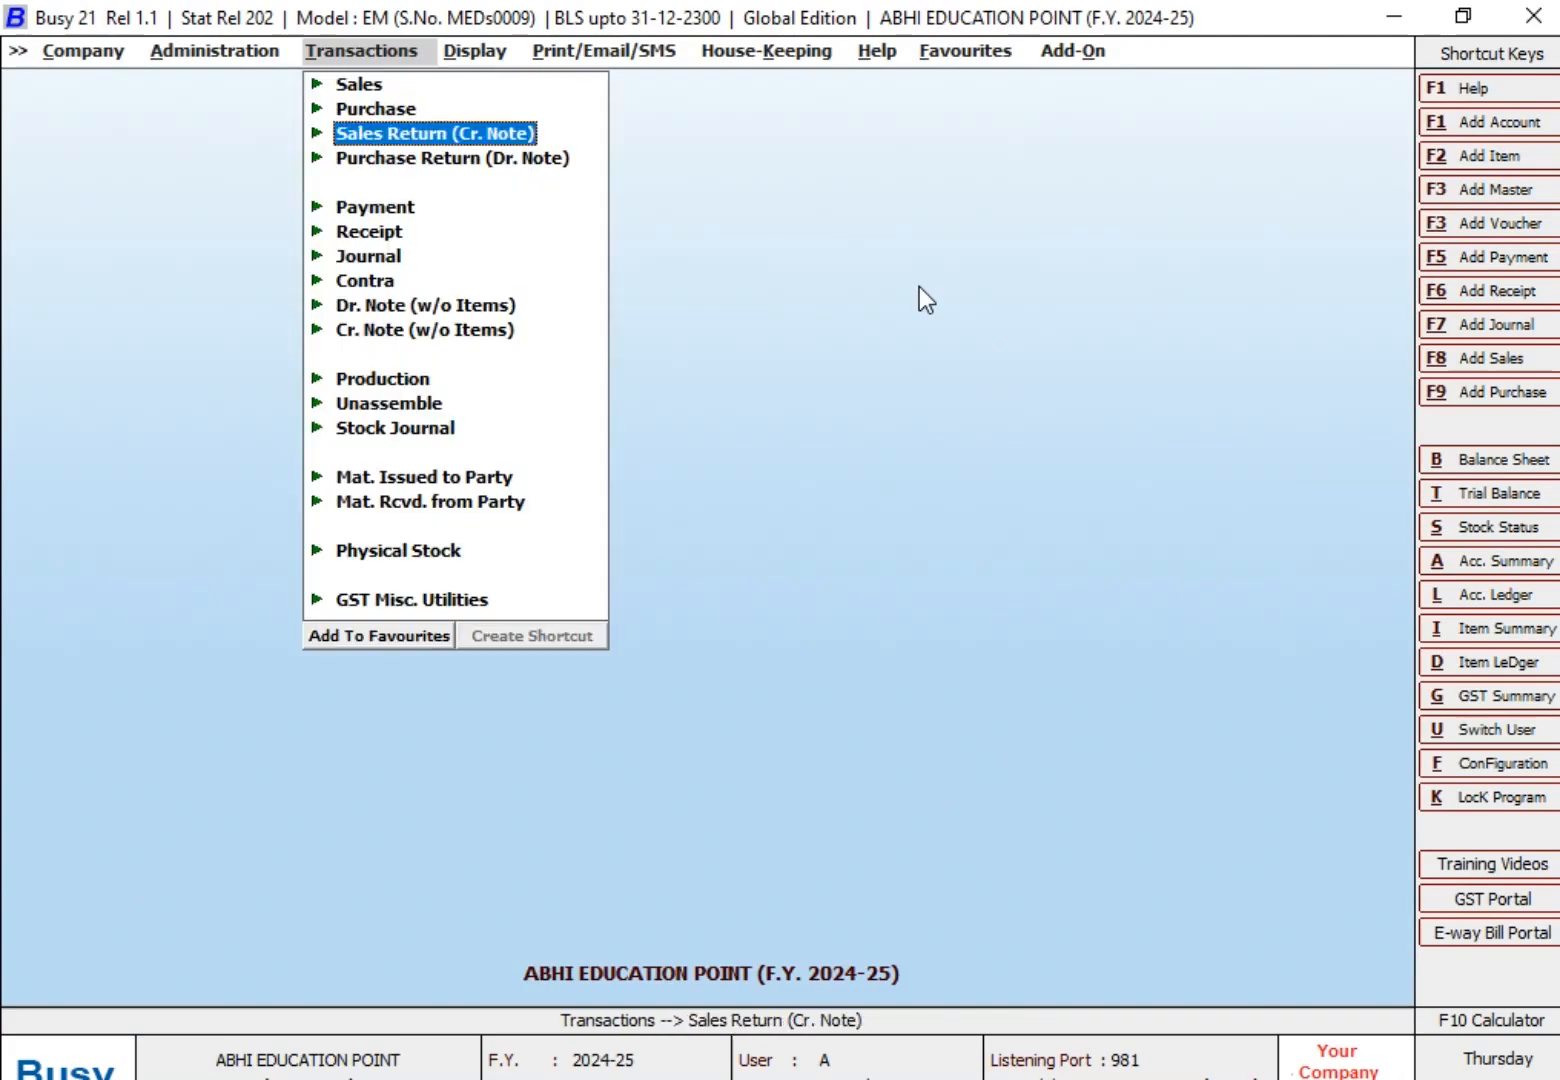
pyautogui.press('Down')
pyautogui.press('Down')
pyautogui.press('Down')
pyautogui.press('Return')
pyautogui.press('Return')
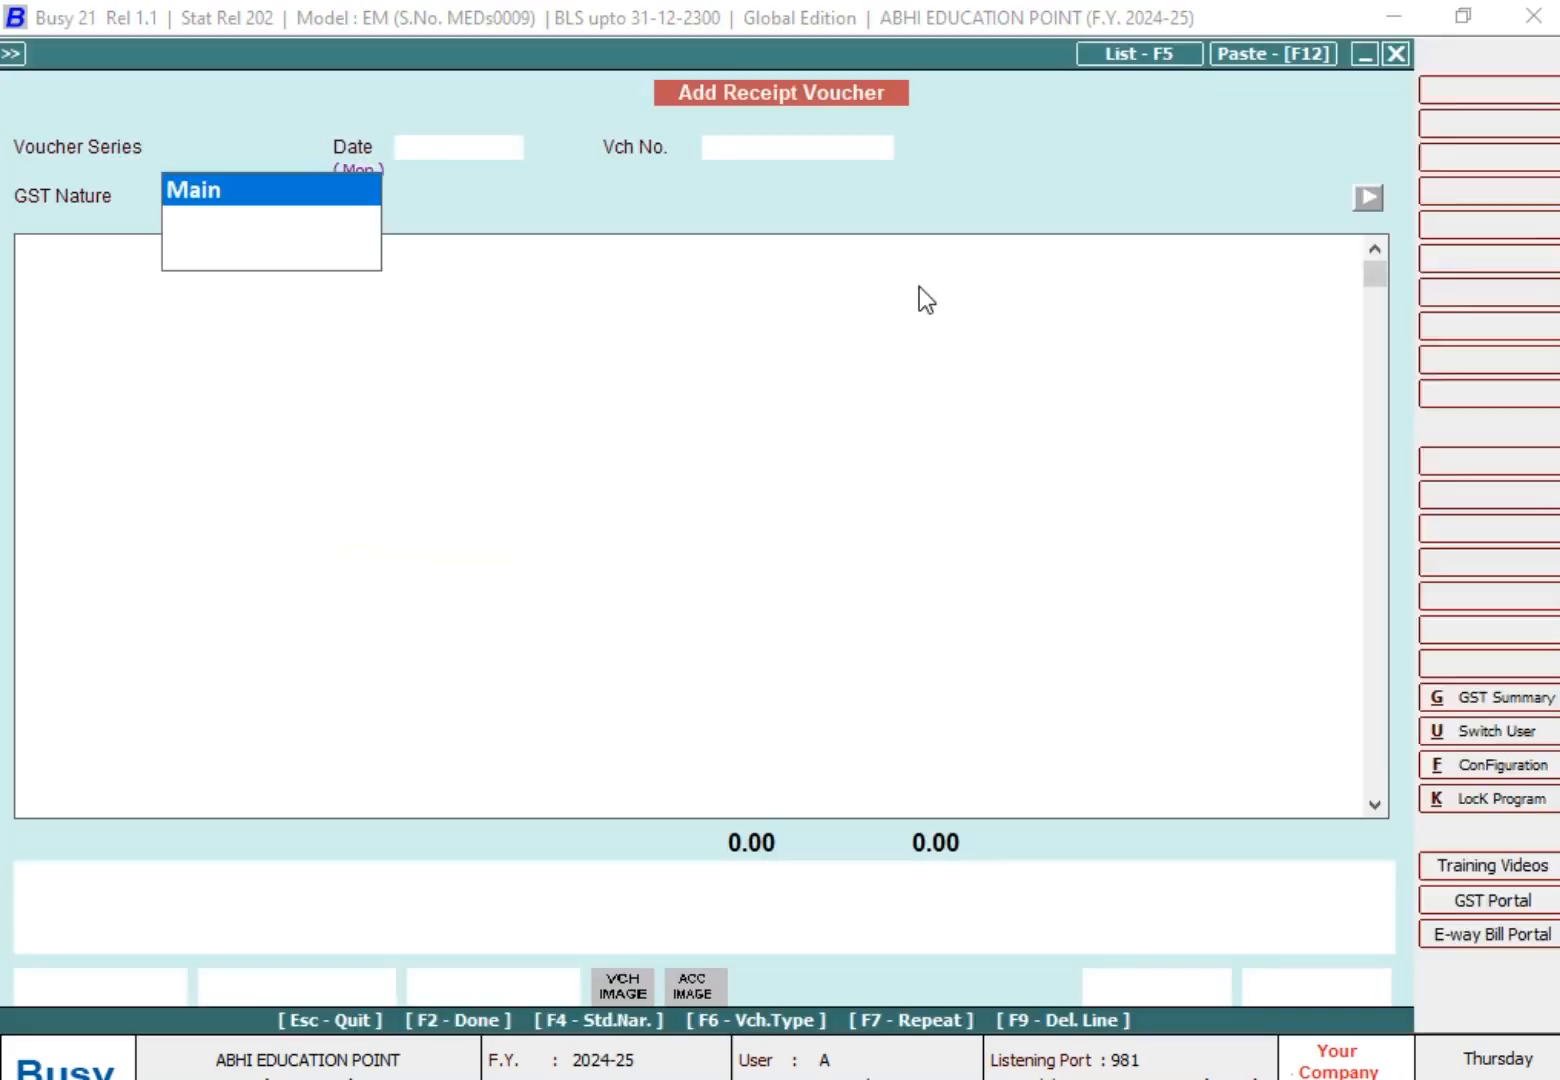
pyautogui.press('Return')
pyautogui.write('5-8')
pyautogui.press('Return')
pyautogui.press('Return')
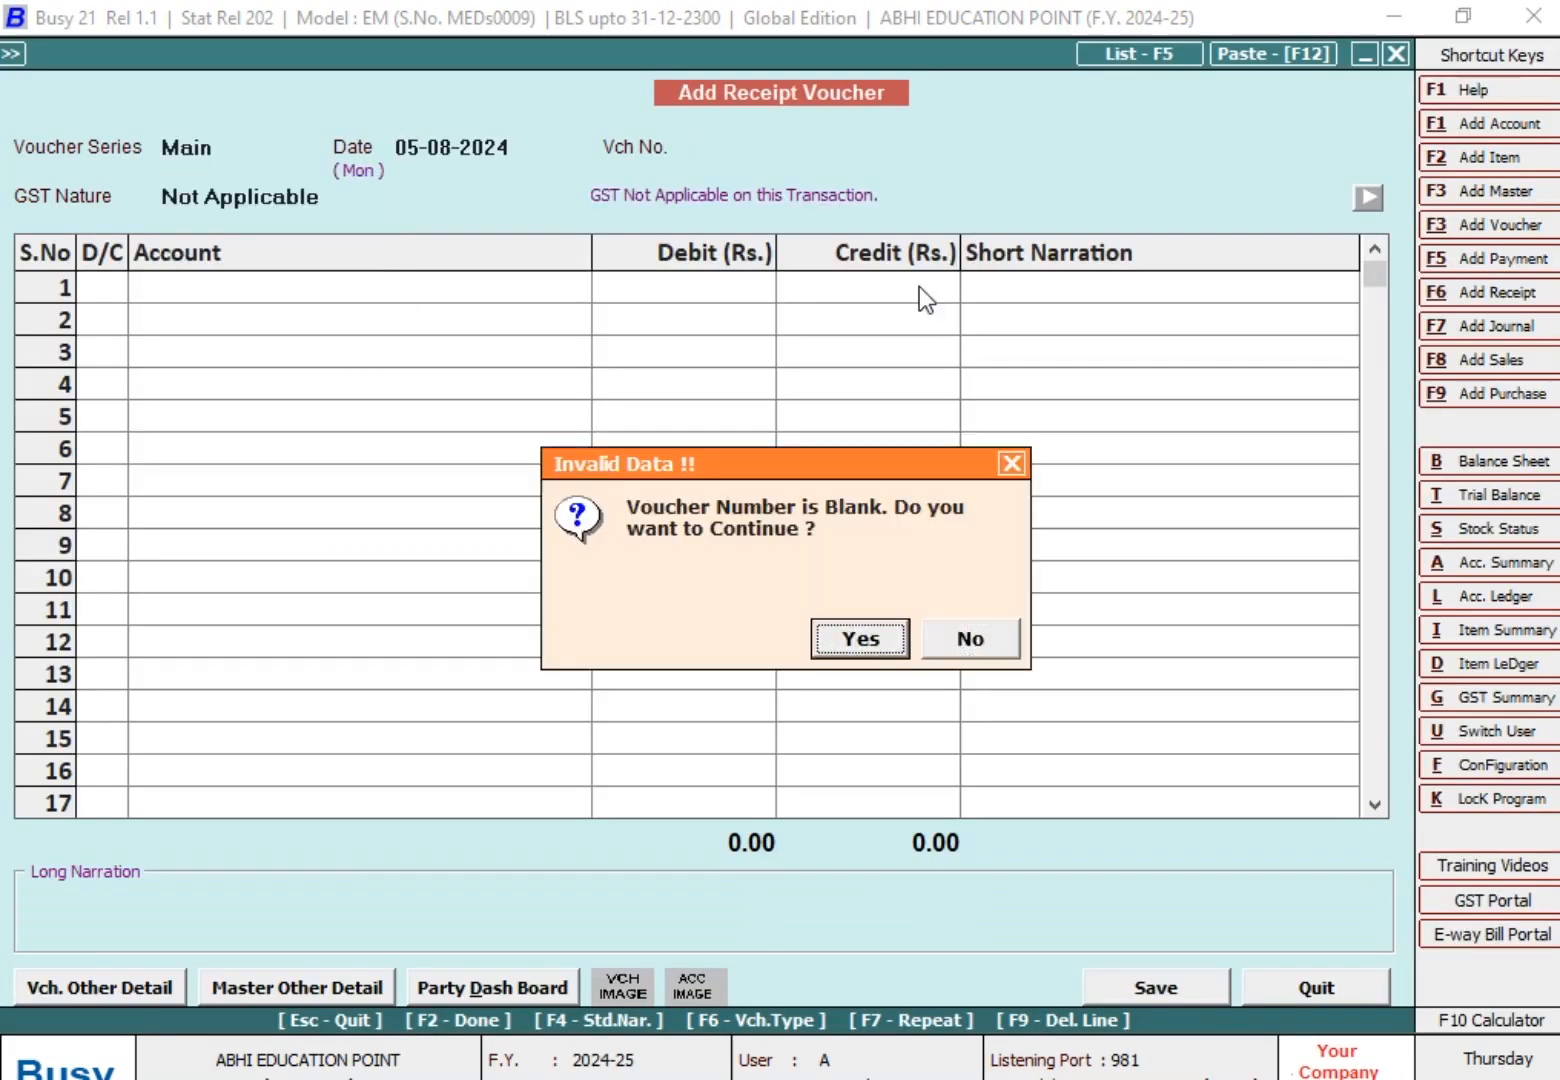
pyautogui.press('Return')
# Credit the Vaishali Nagar customer account in the first row, leaving its sub ledger details empty.
pyautogui.press('Return')
pyautogui.write('mR')
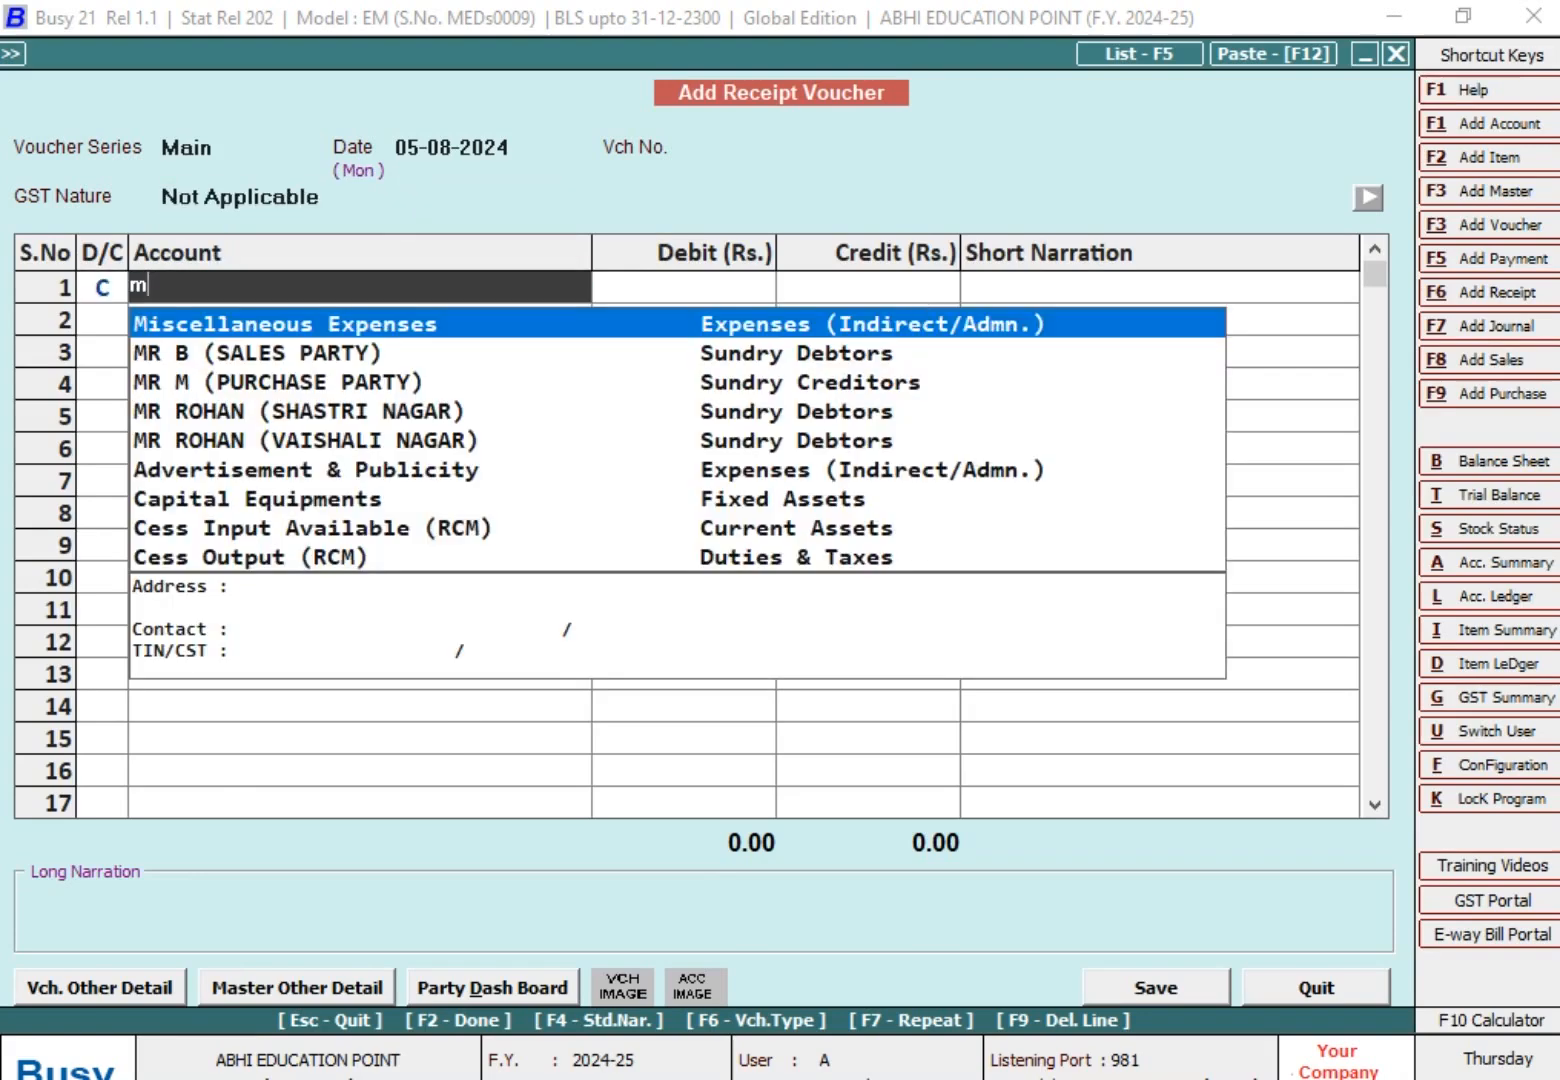
pyautogui.press('Down')
pyautogui.press('Down')
pyautogui.press('Down')
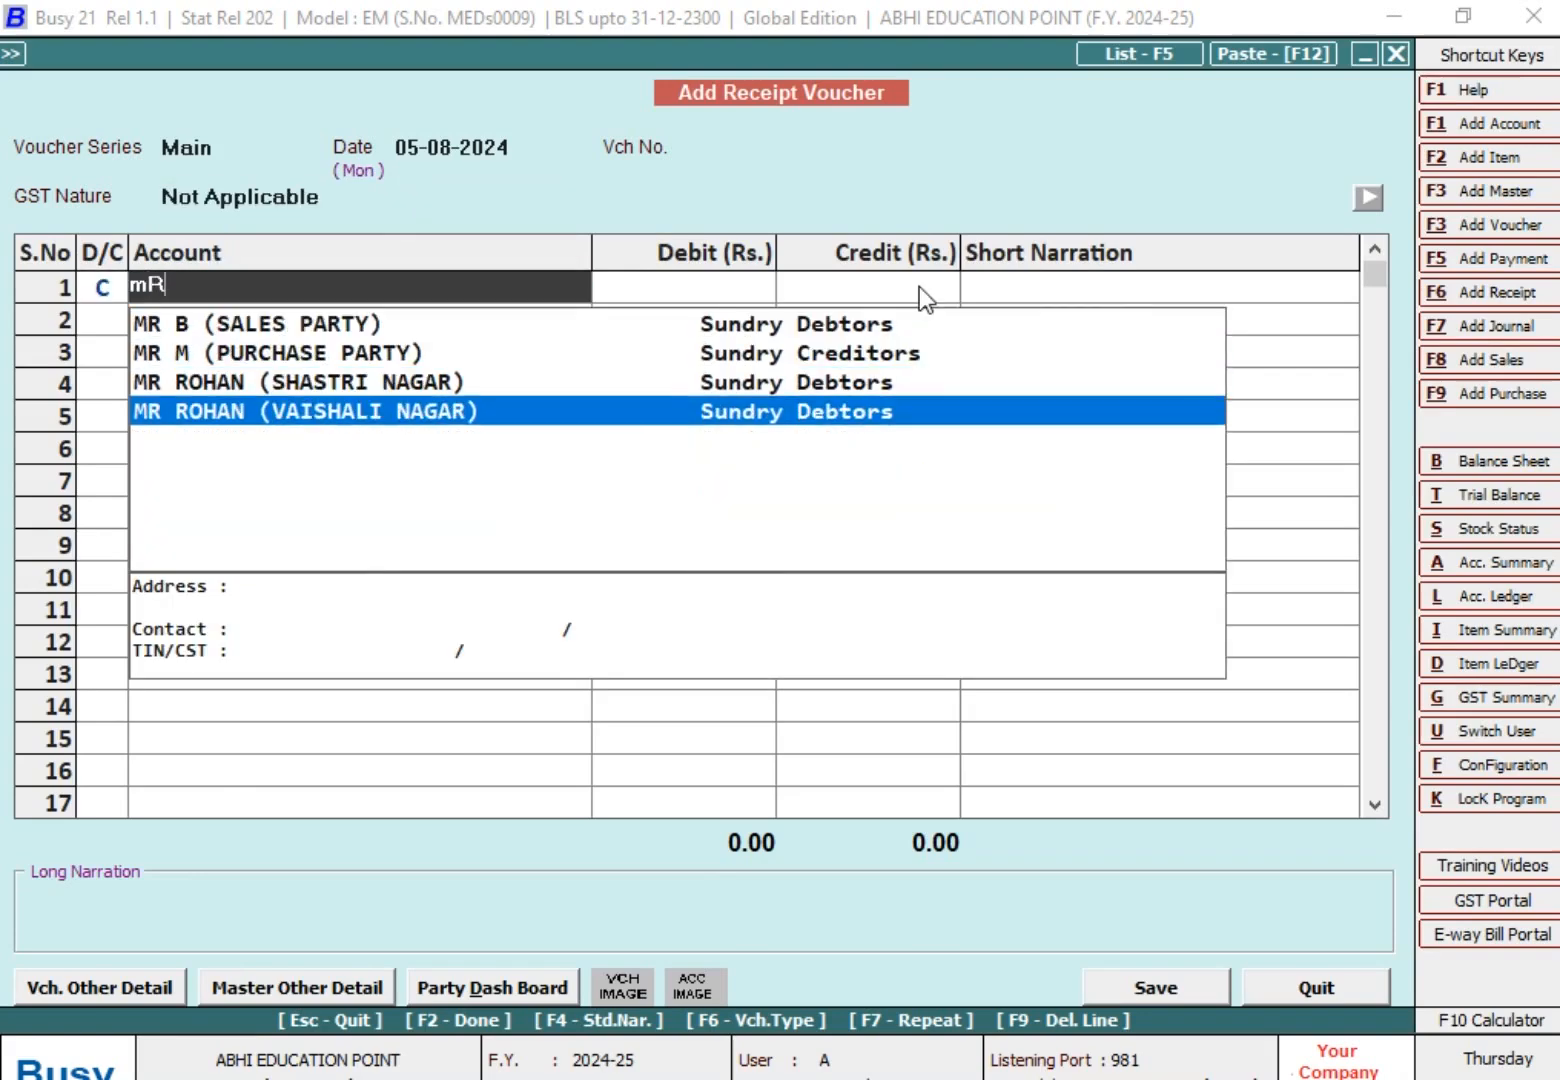
pyautogui.press('Return')
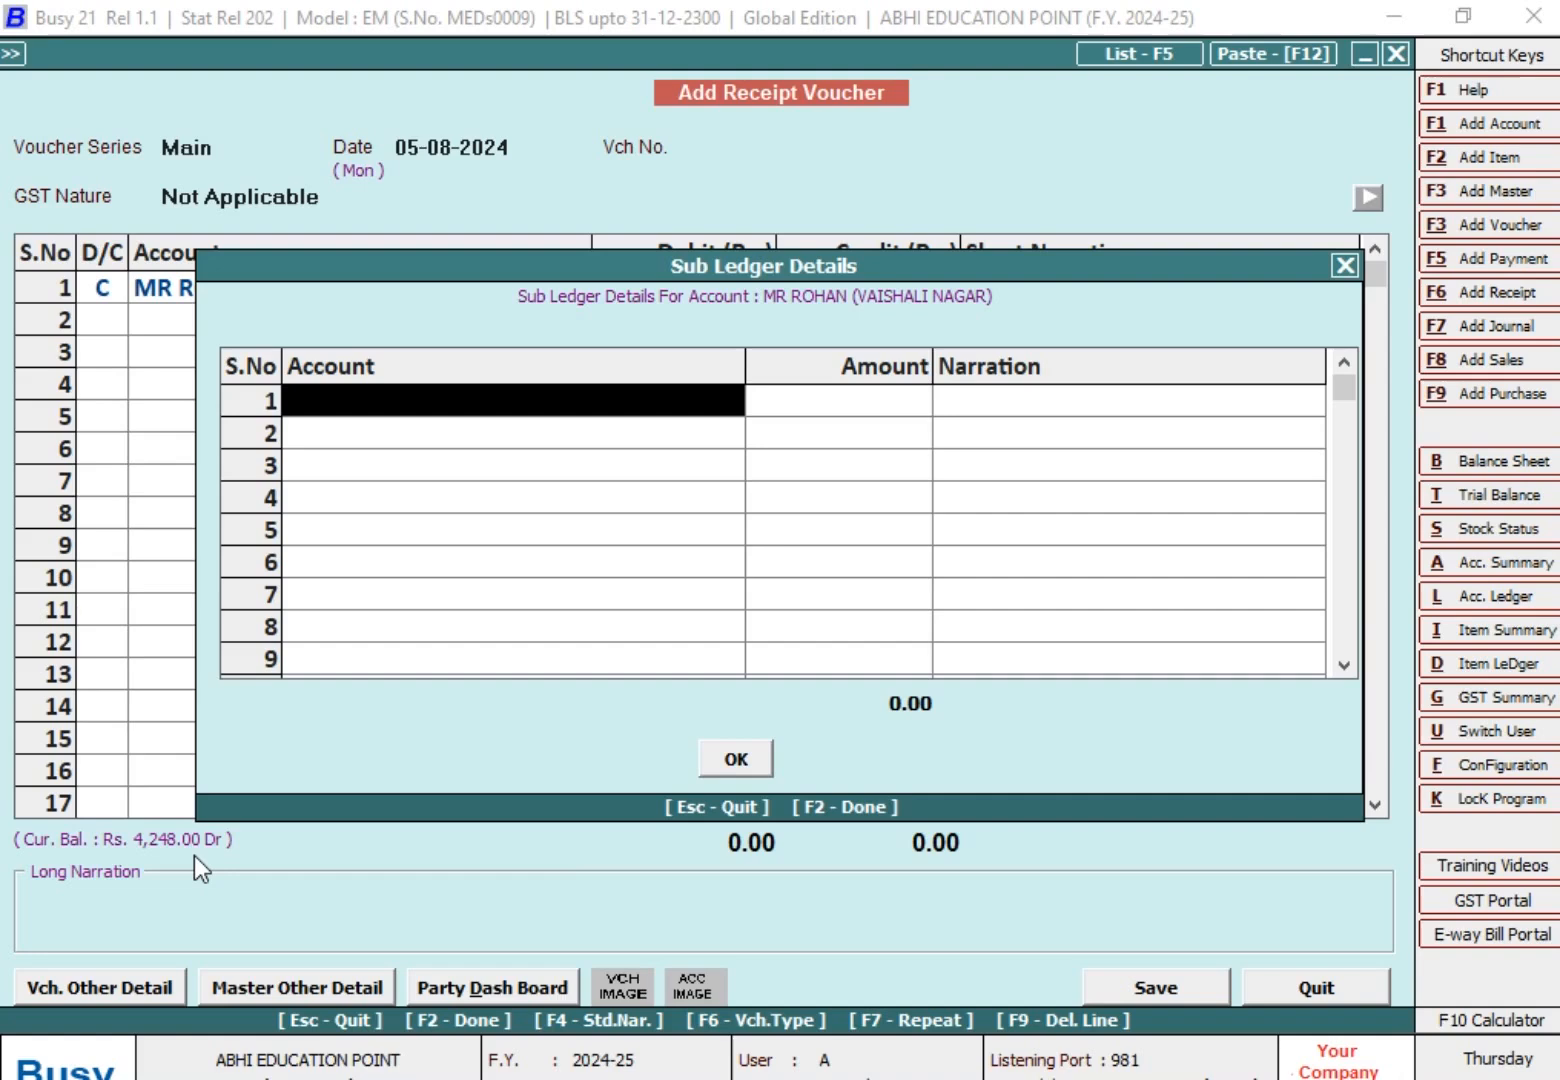
pyautogui.press('Escape')
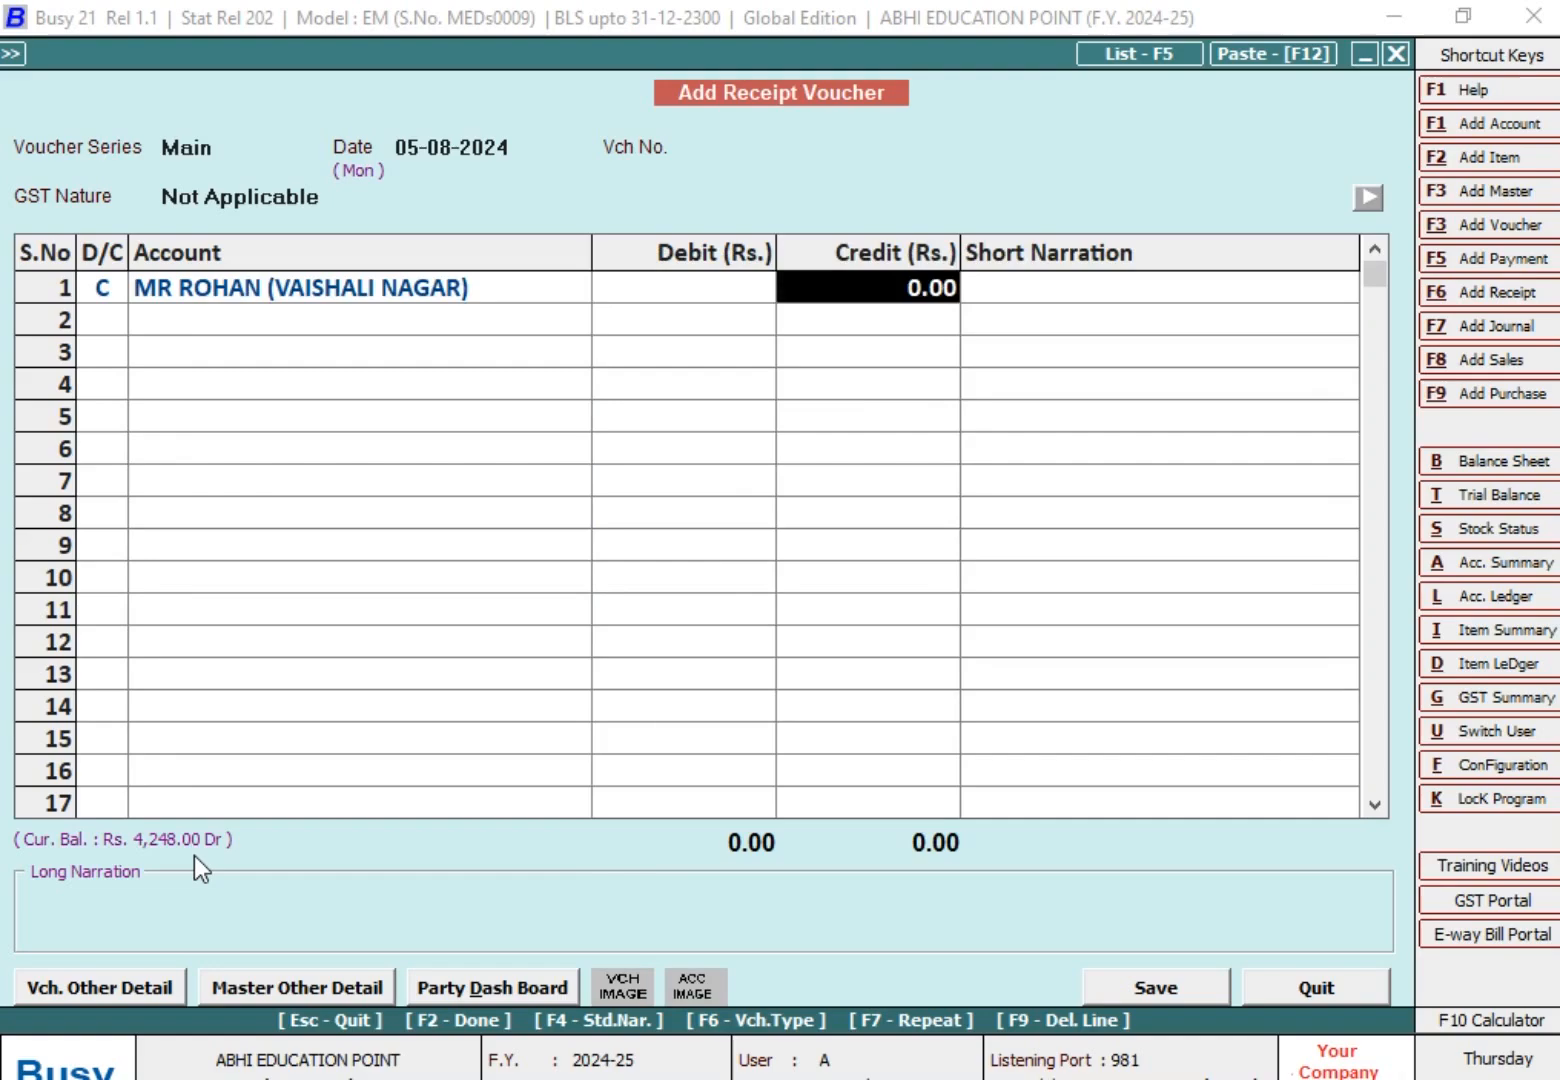
# Reopen the Sub Ledger Details of the credited Vaishali Nagar account, examine them and close them without any entry.
pyautogui.press('Left')
pyautogui.press('Return')
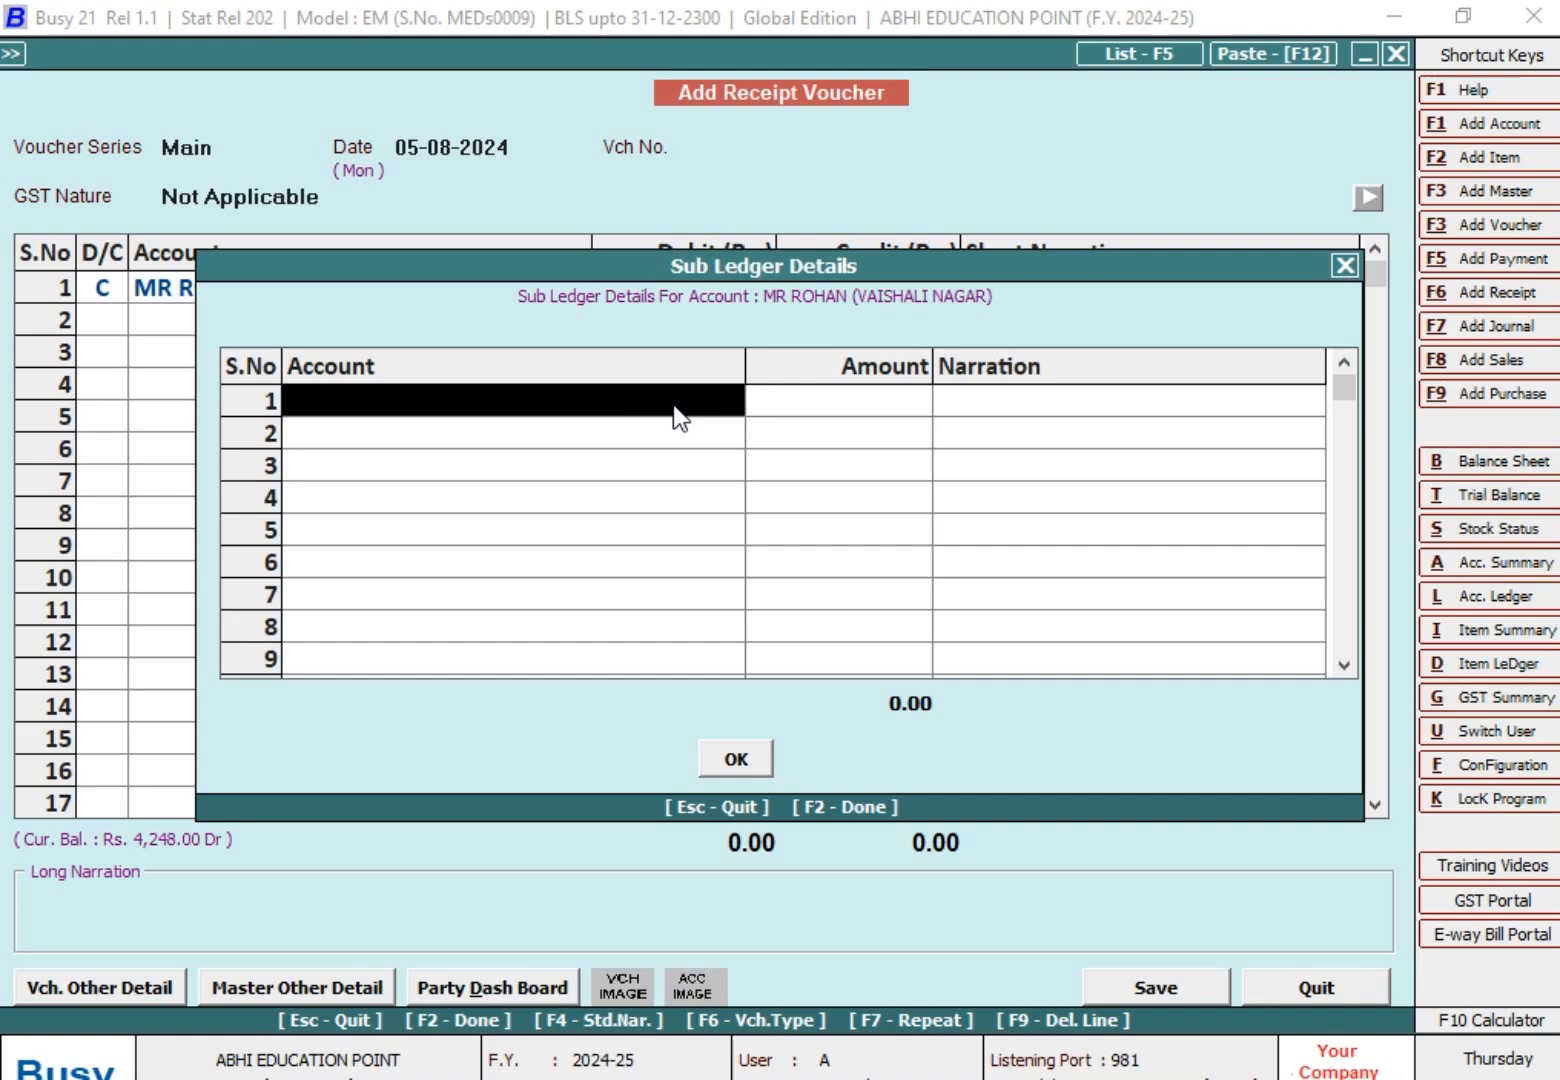
pyautogui.press('Escape')
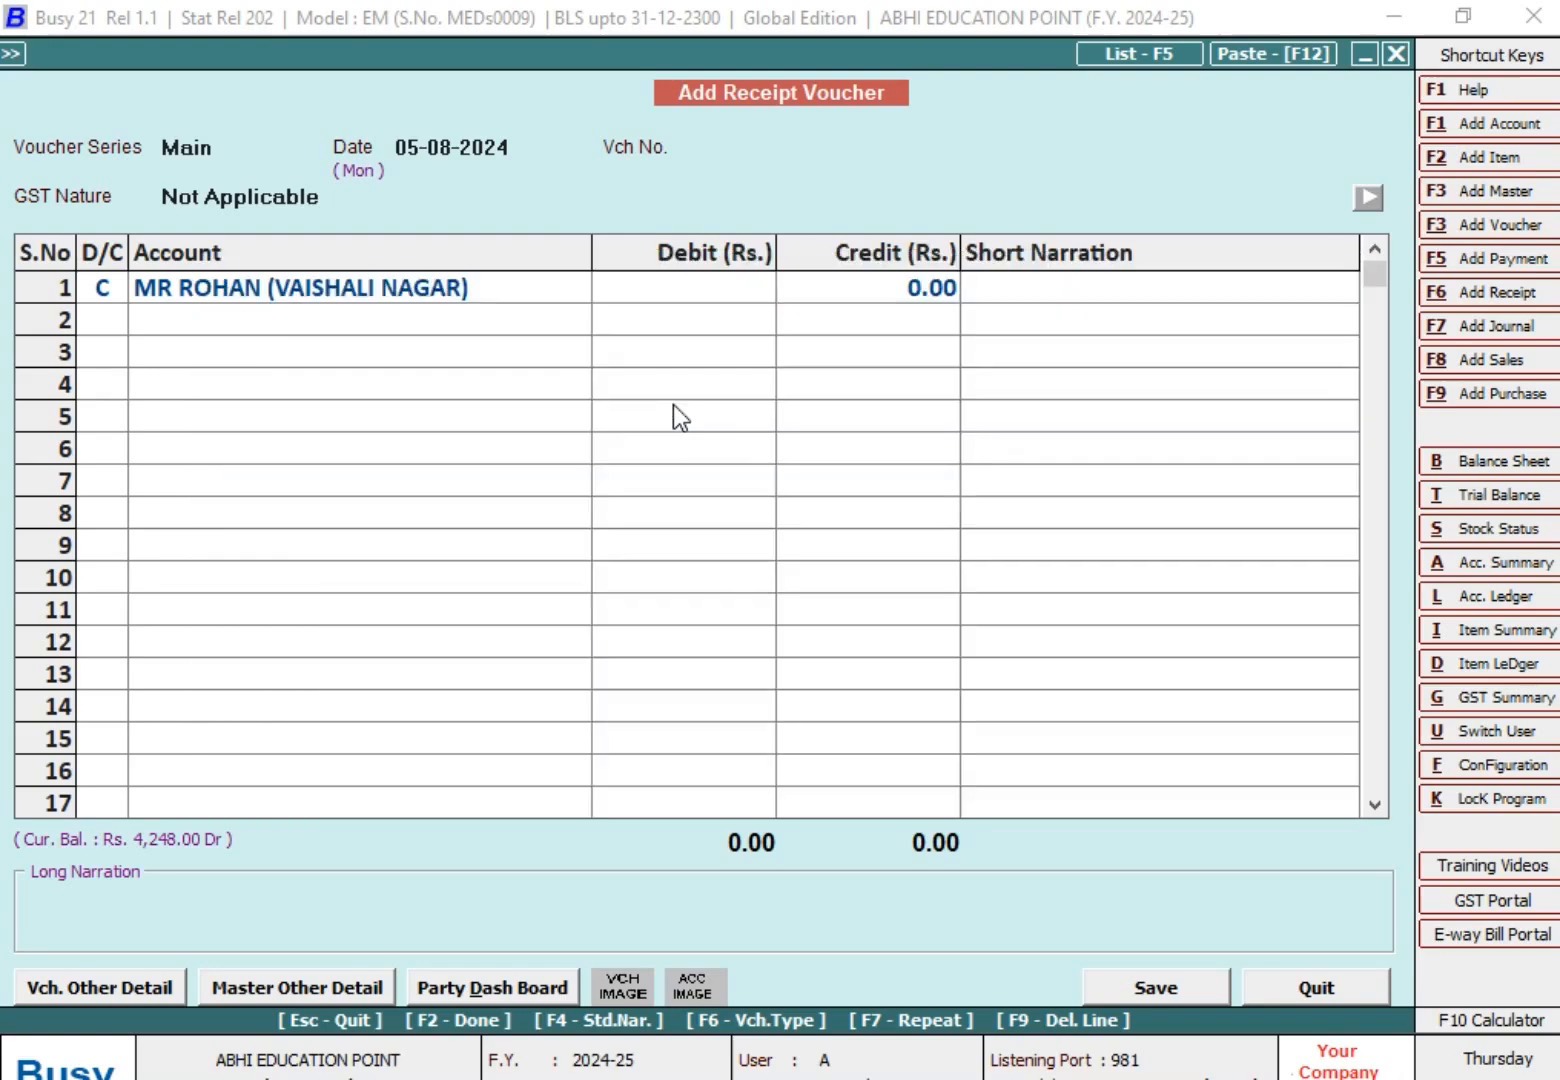
pyautogui.press('Left')
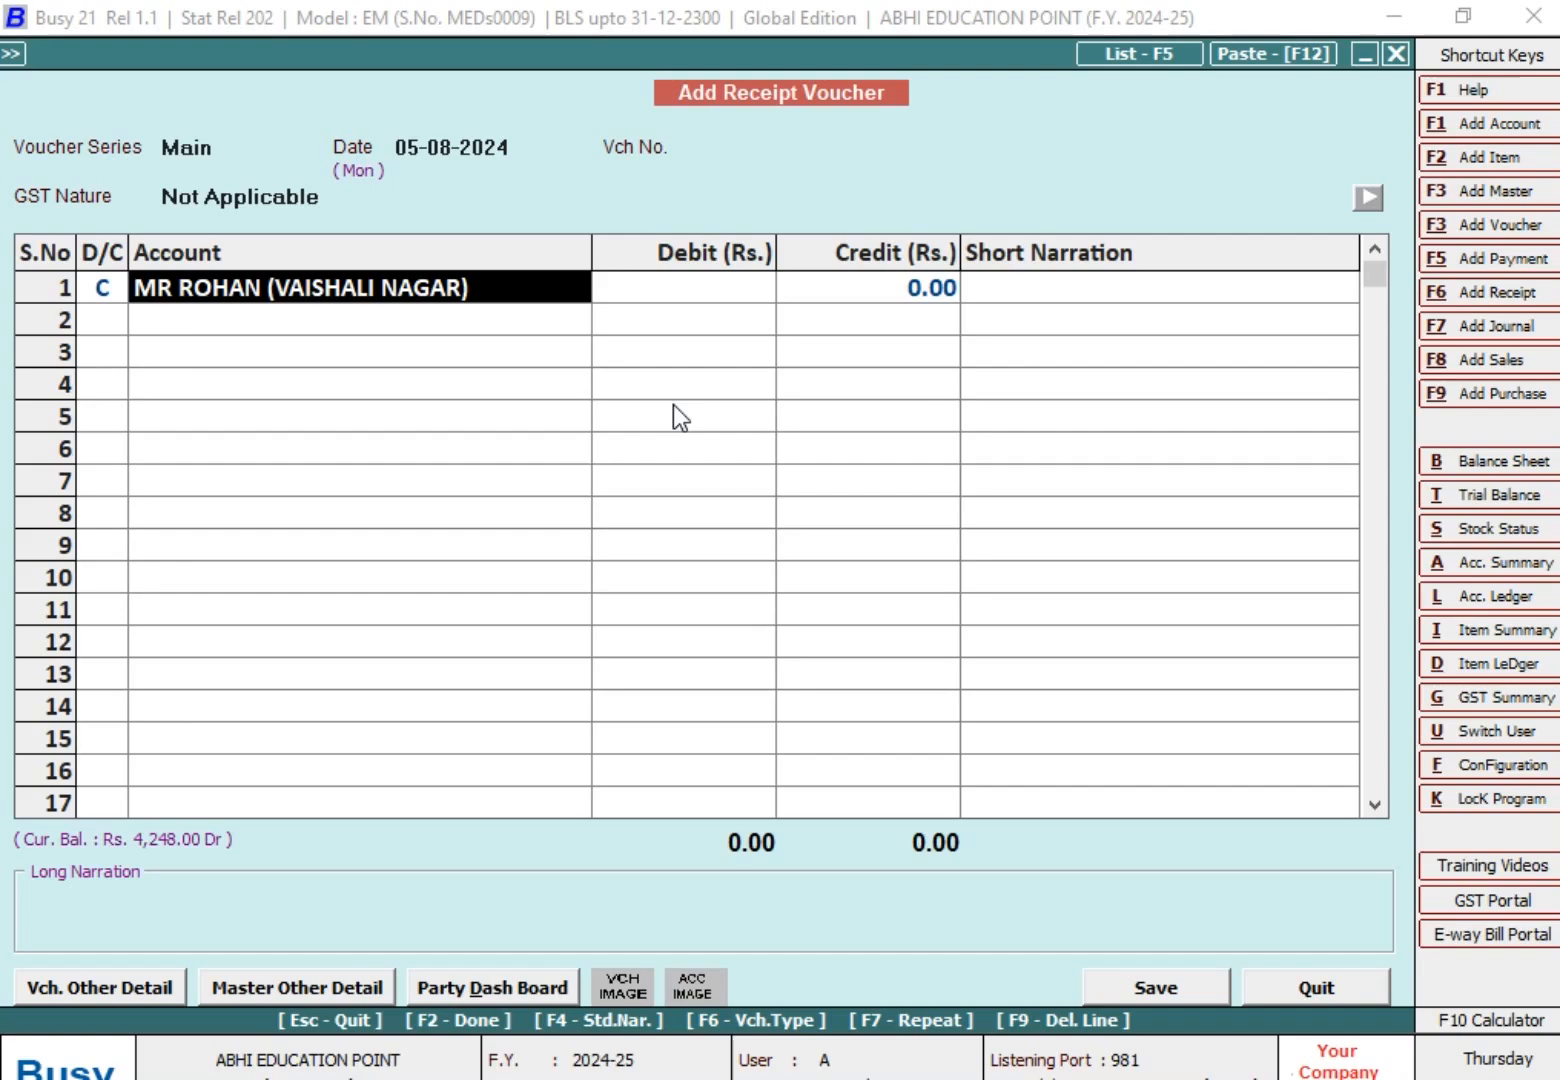
pyautogui.press('Return')
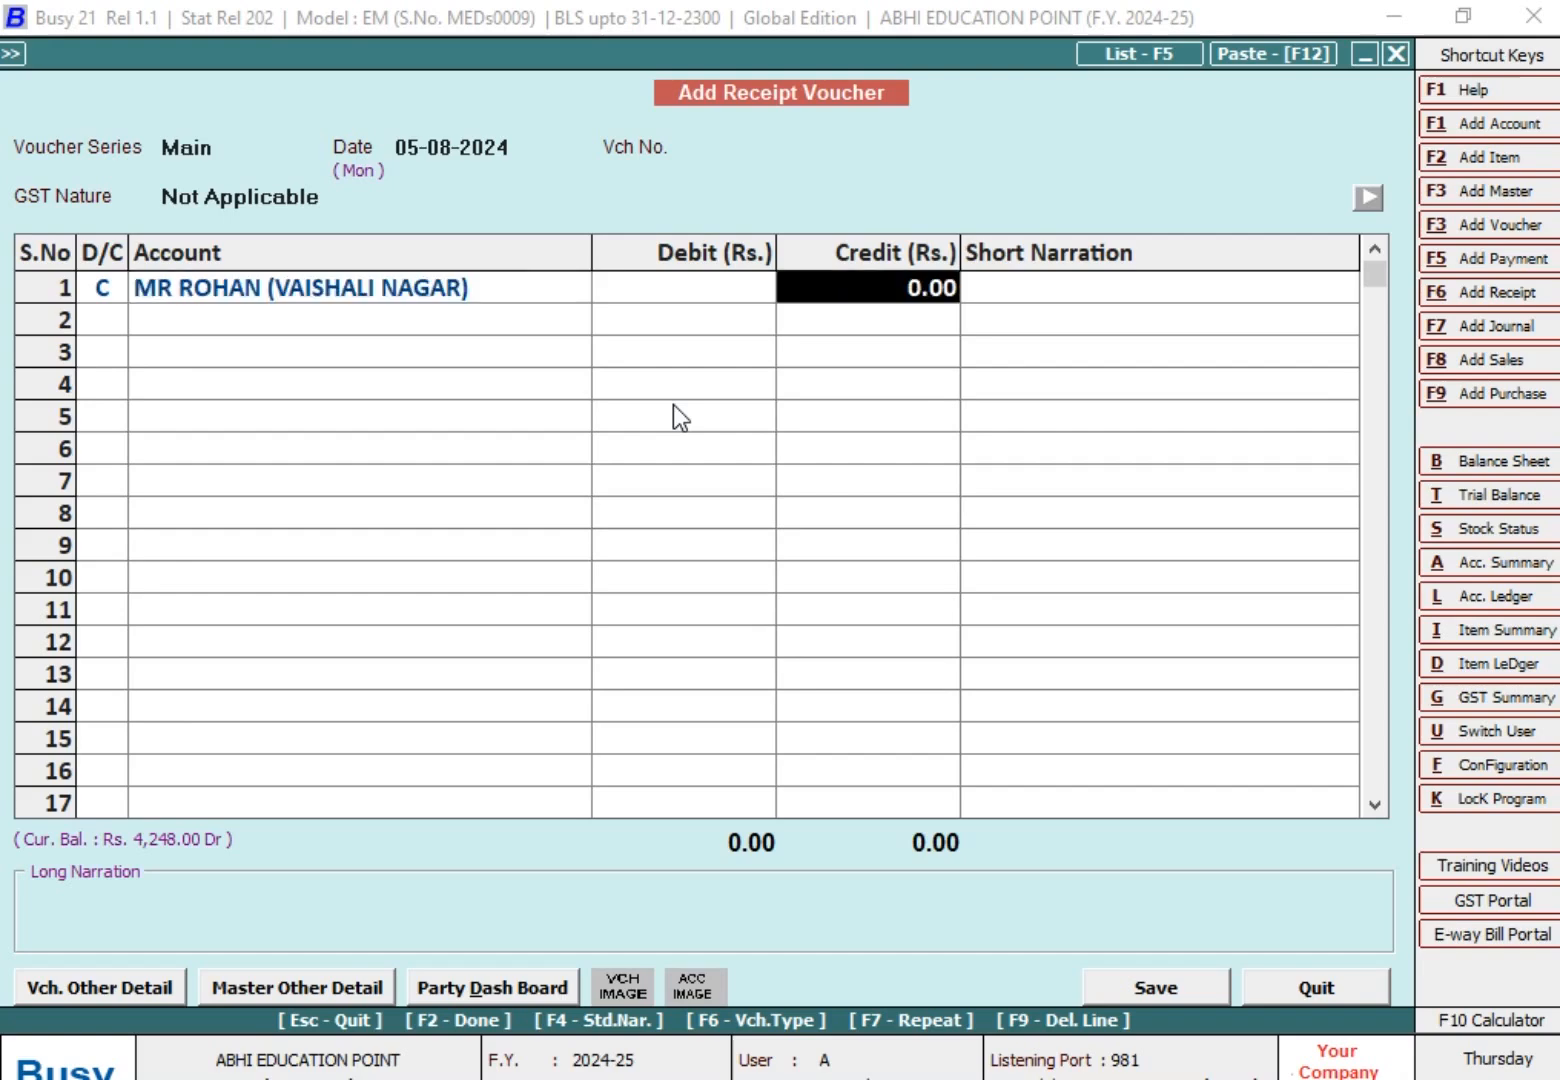
# Set the Vaishali Nagar credit to 2360 and adjust it fully against bill reference 105.
pyautogui.write('2360')
pyautogui.press('Return')
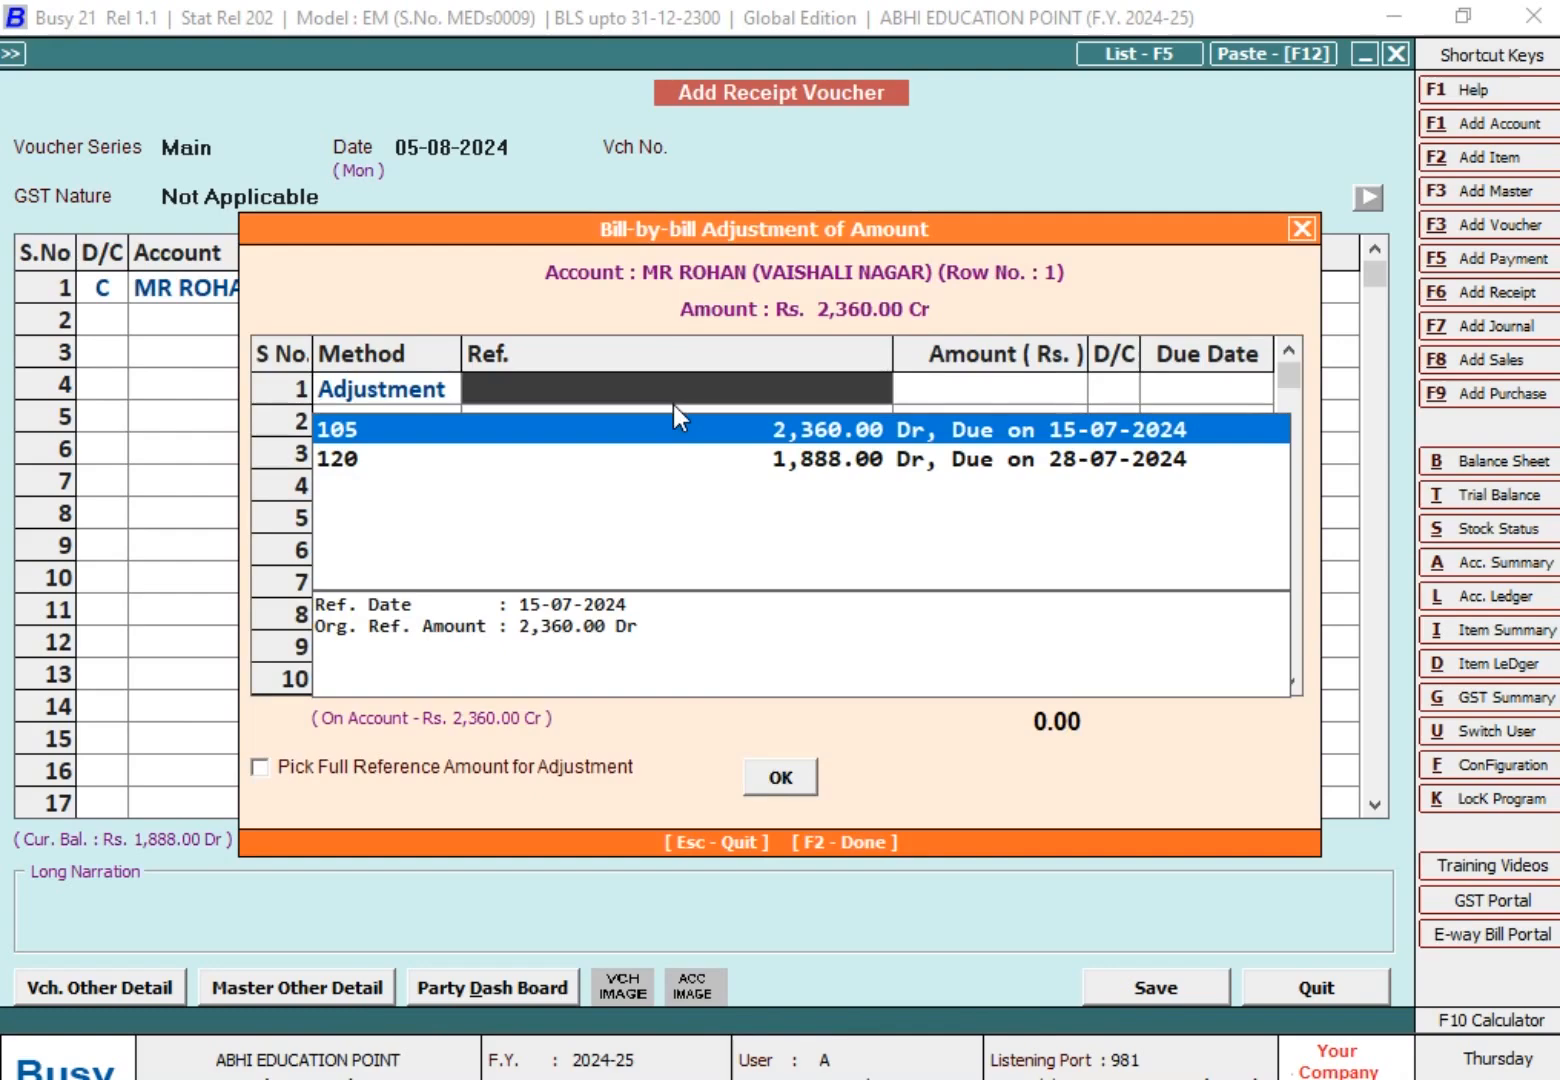
pyautogui.press('Down')
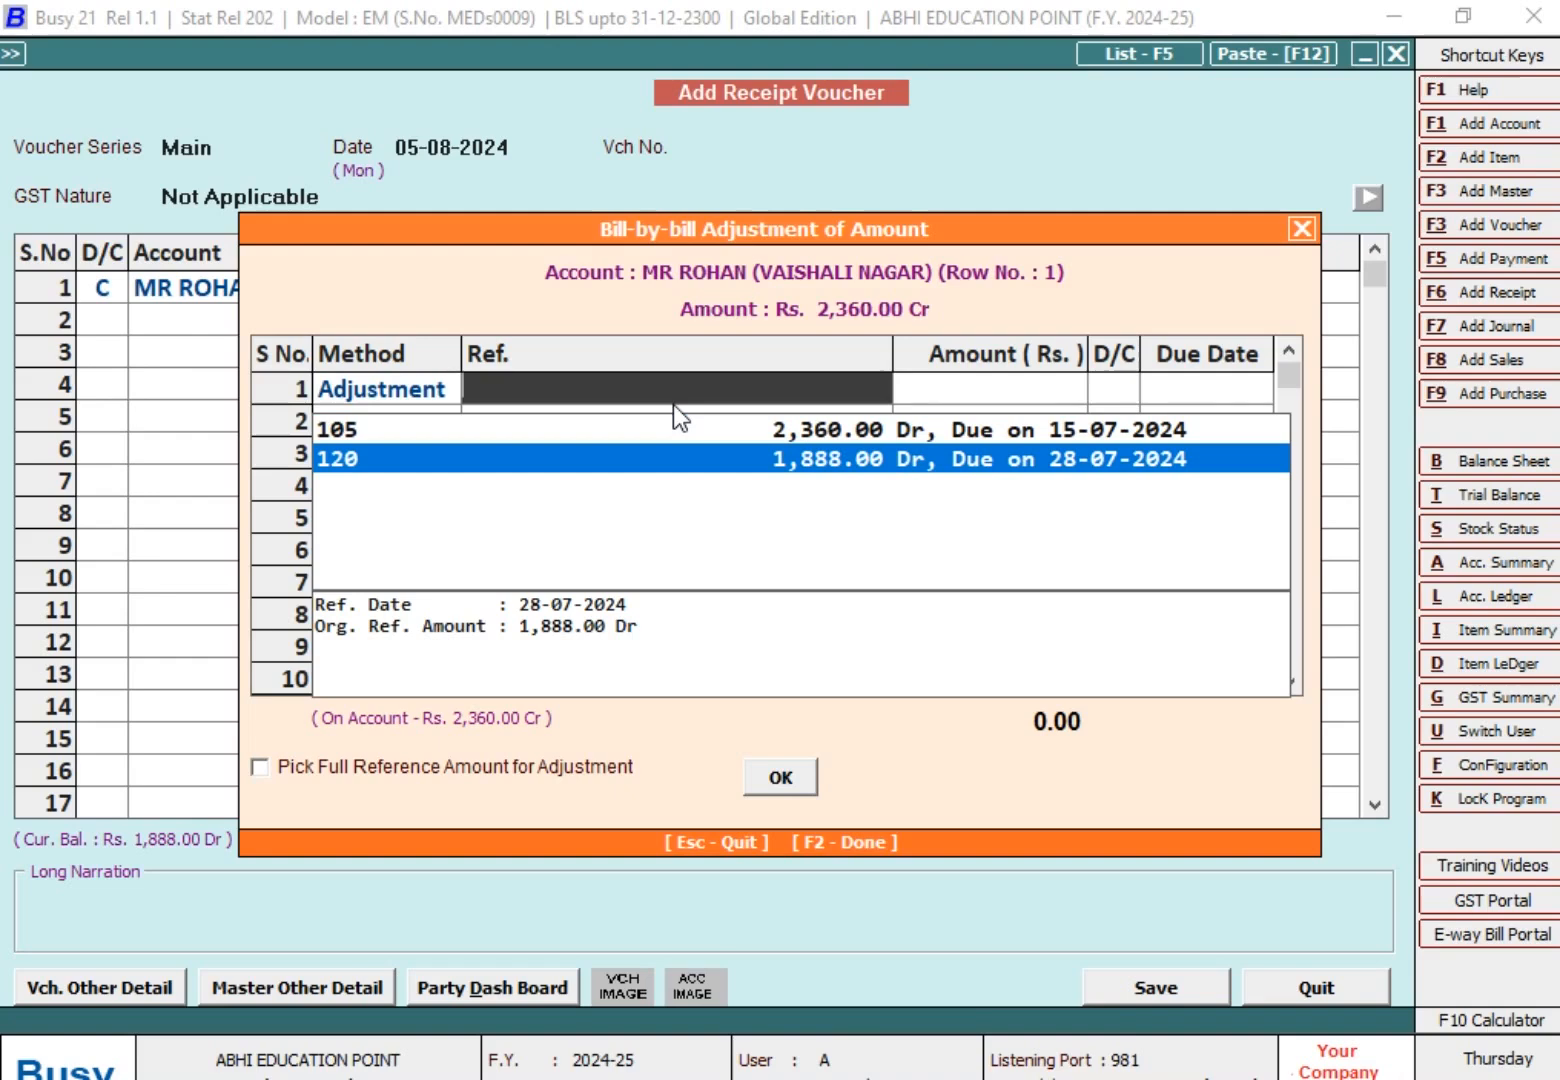
pyautogui.press('Up')
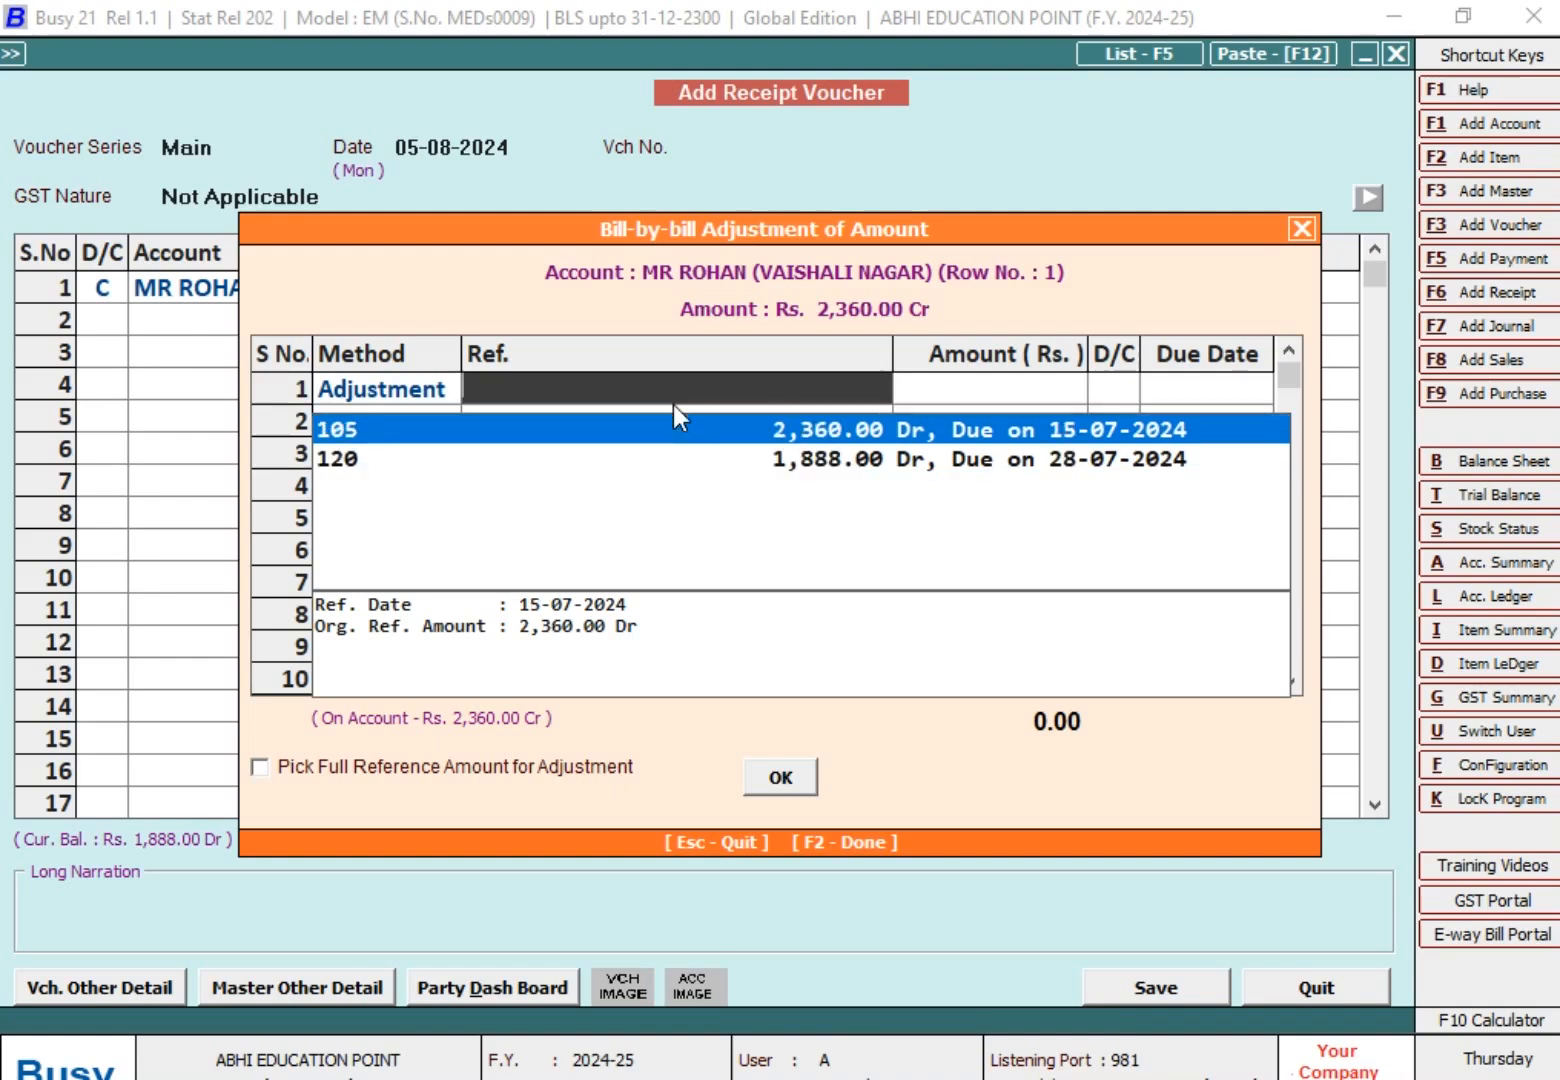
pyautogui.press('Return')
pyautogui.press('Return')
pyautogui.press('Return')
pyautogui.press('Return')
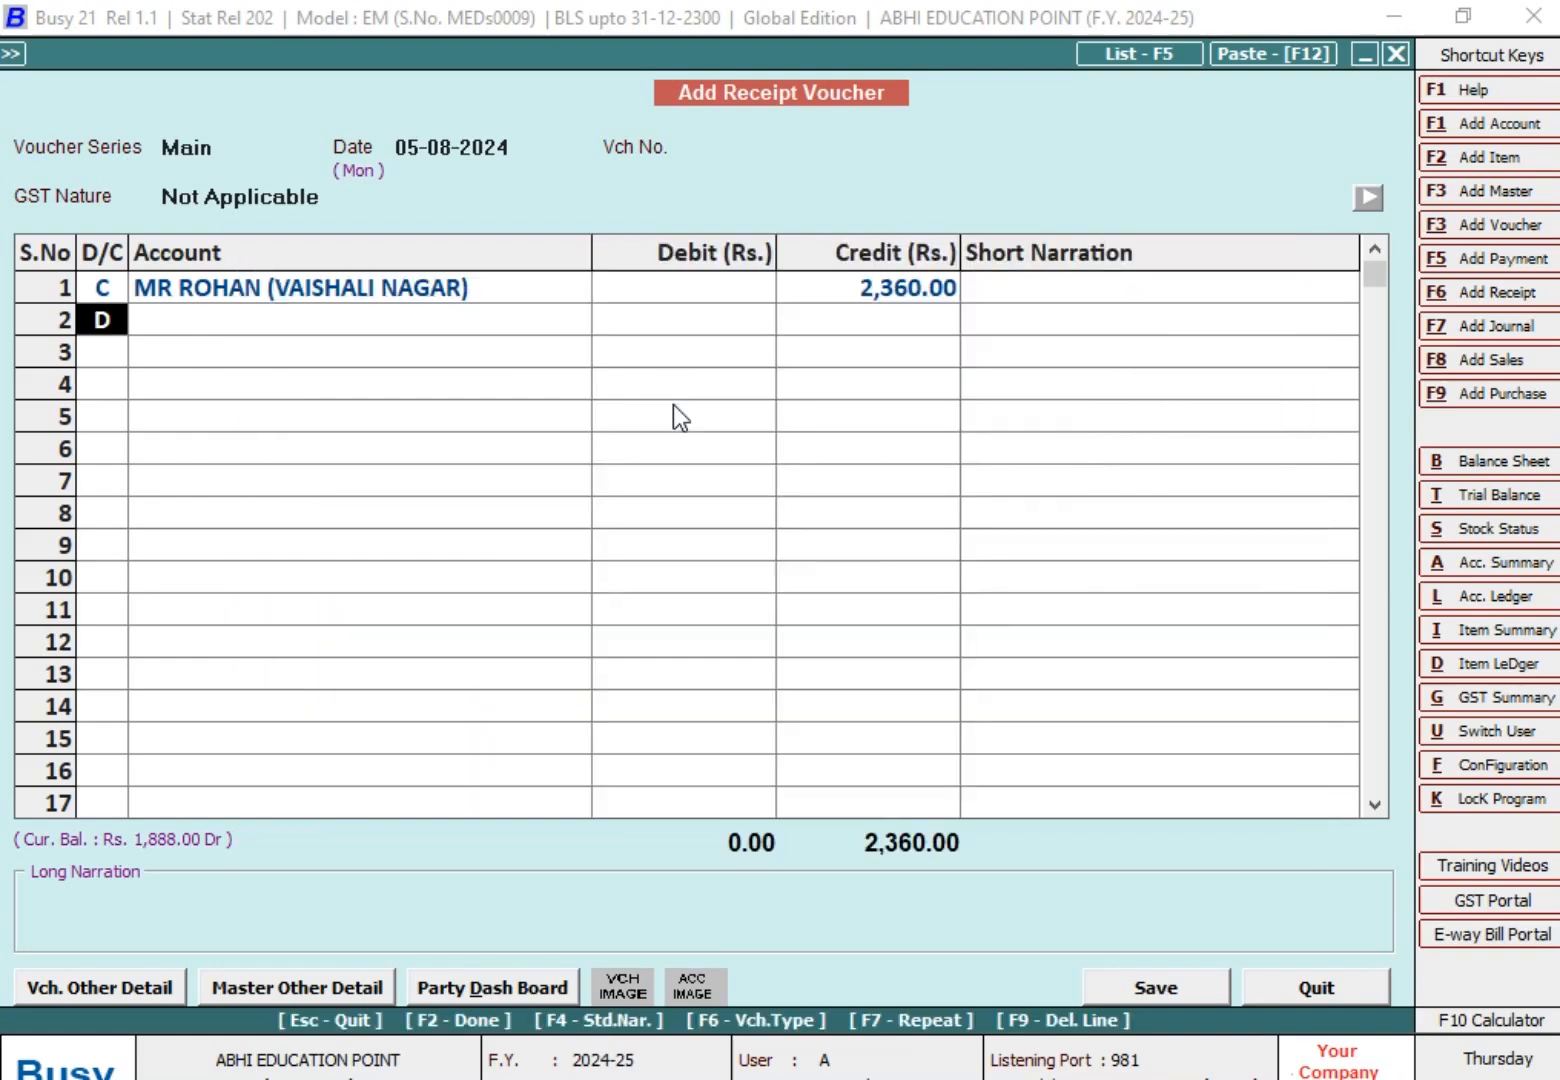
# Debit Cash with 2,360.00 in the second row, save the receipt voucher and leave voucher entry.
pyautogui.press('Return')
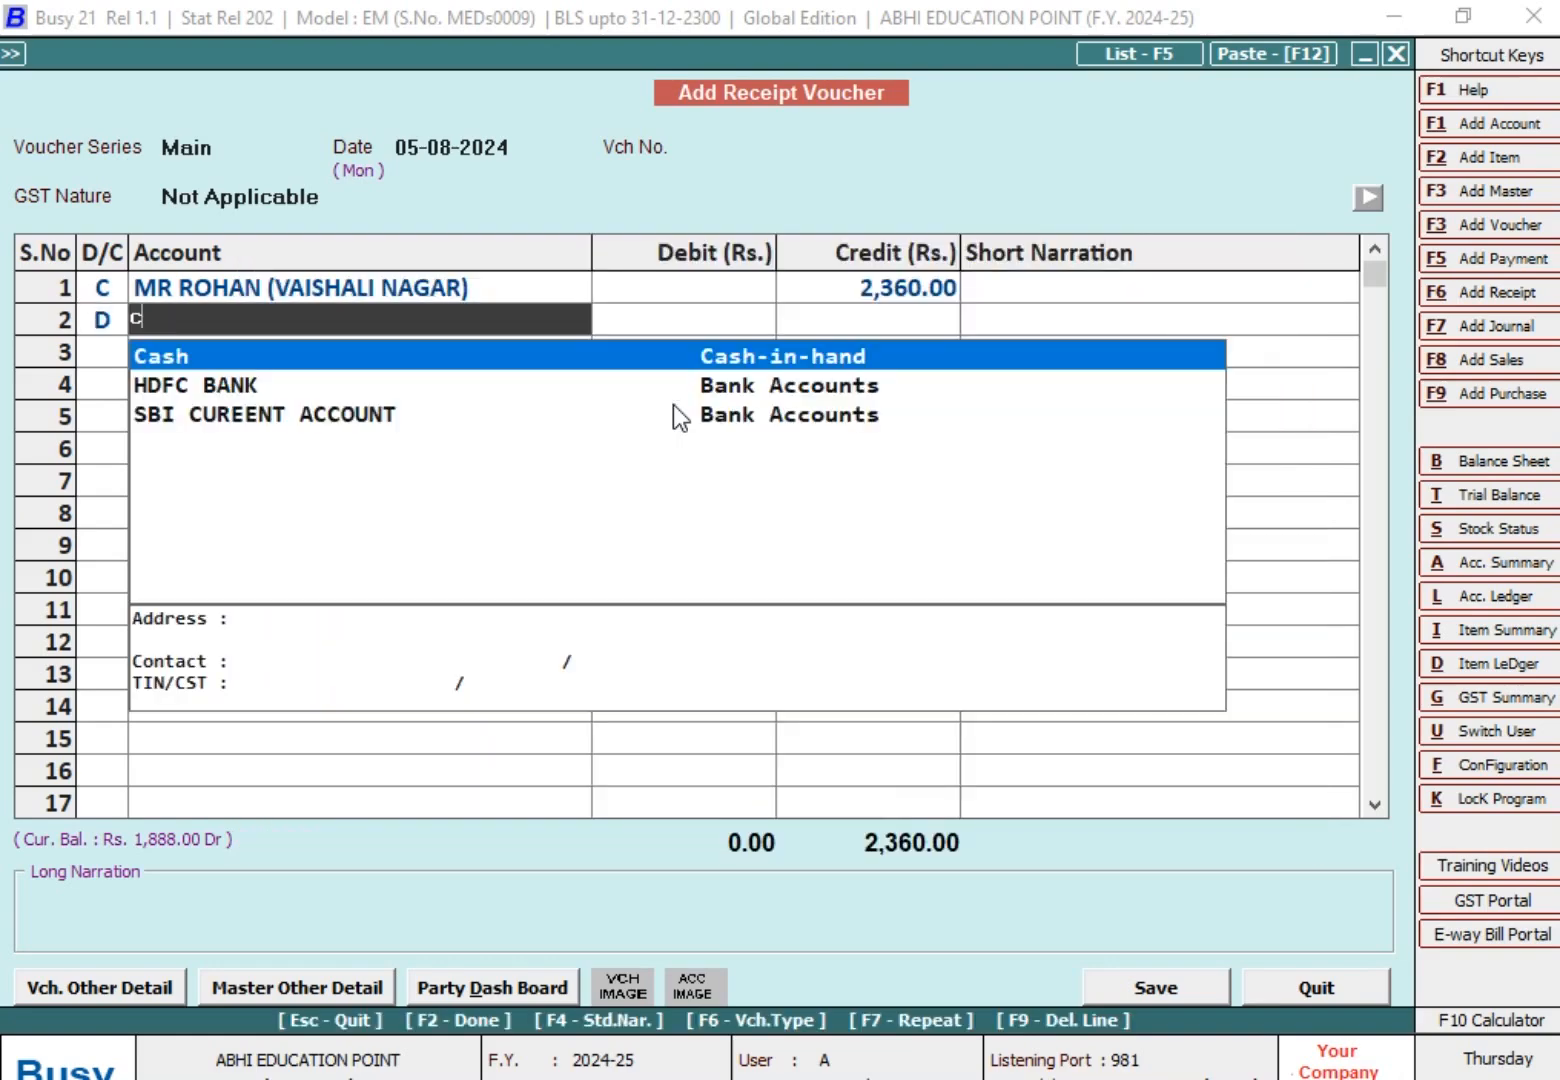
pyautogui.write('cas')
pyautogui.press('Return')
pyautogui.press('Return')
pyautogui.press('Return')
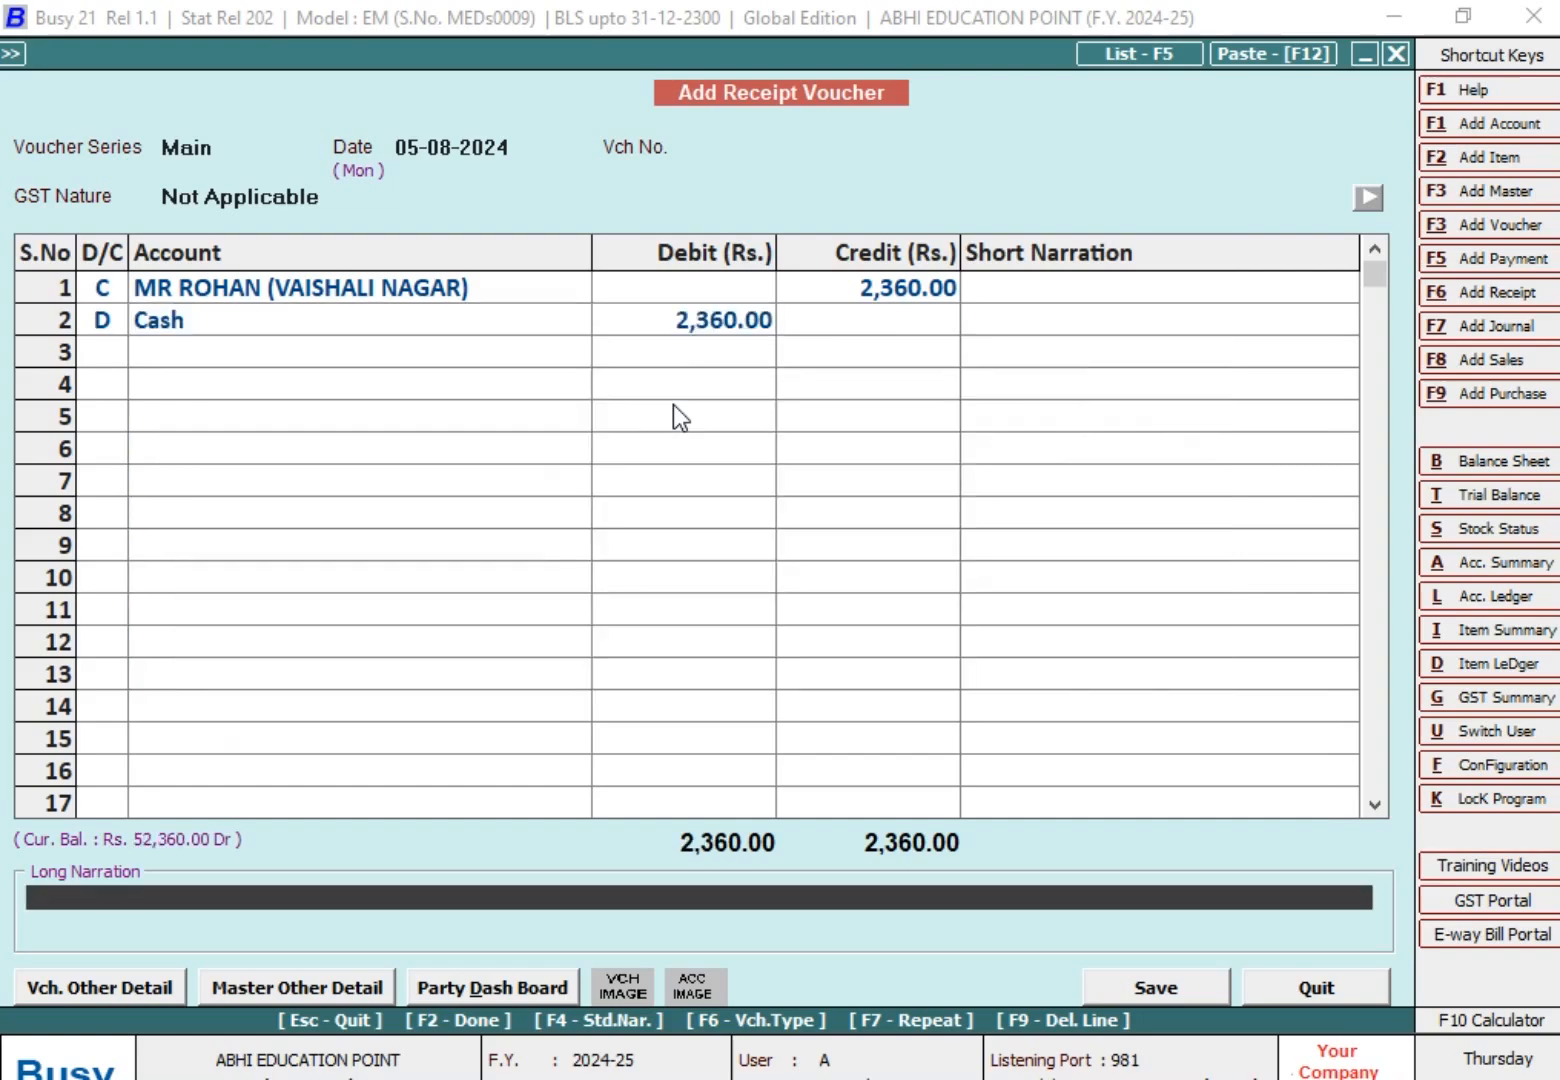
pyautogui.press('Return')
pyautogui.press('Return')
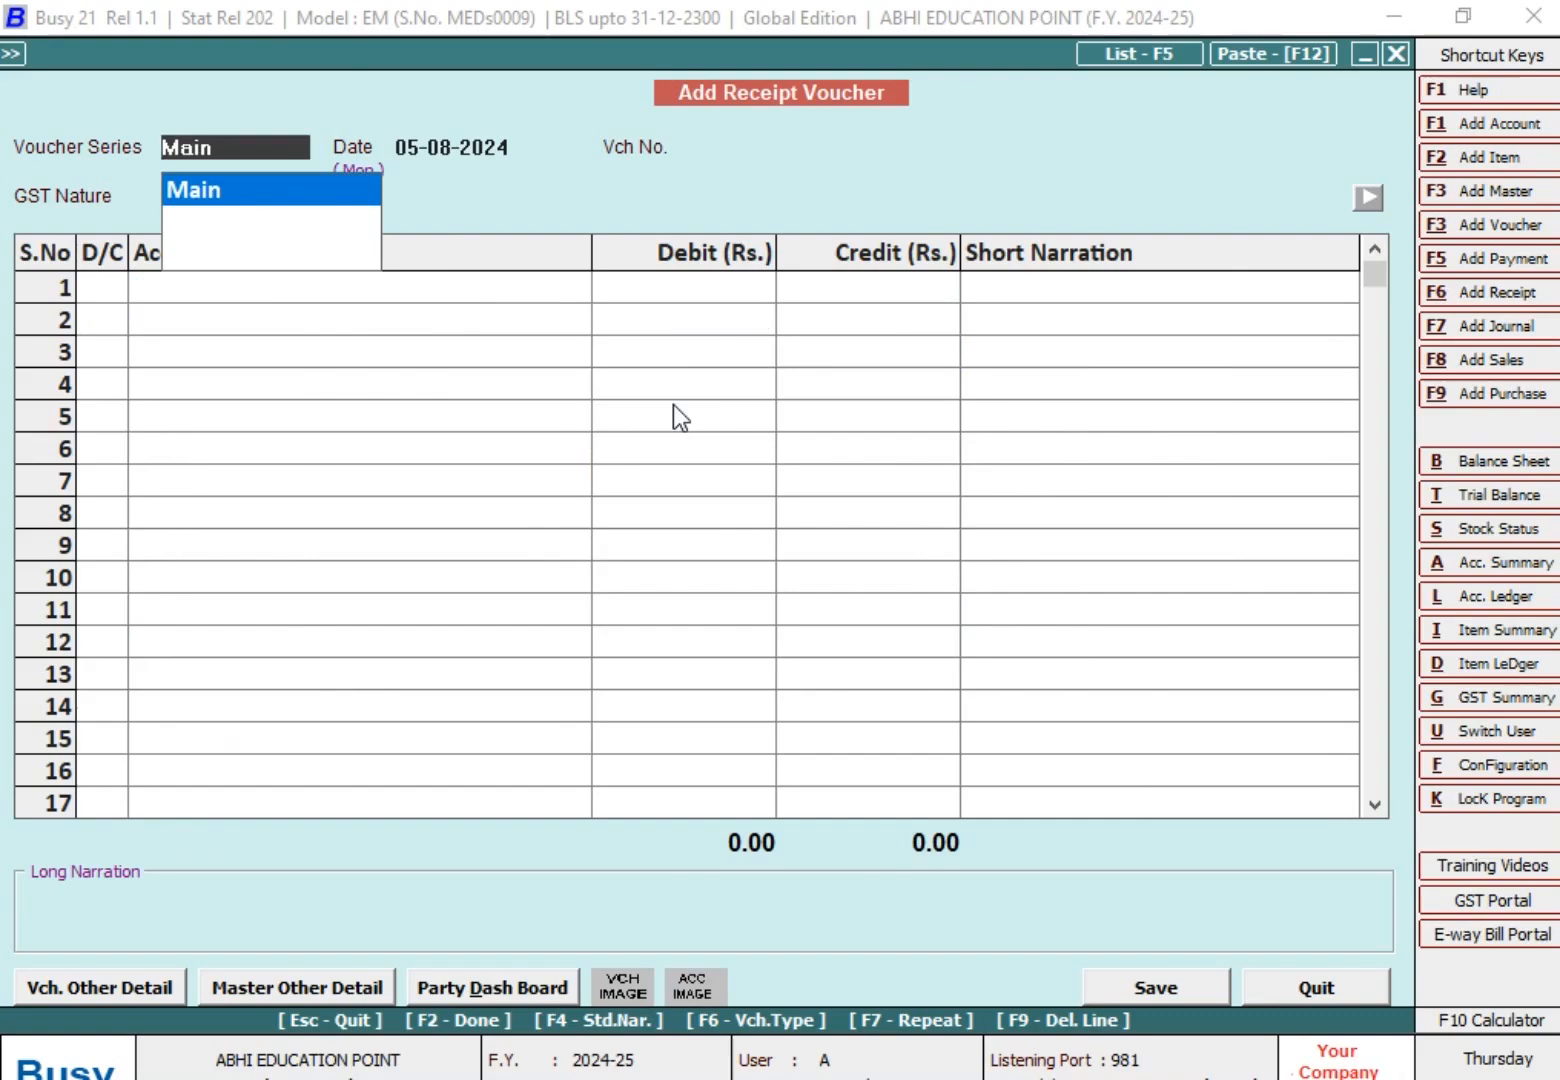
pyautogui.press('Escape')
pyautogui.press('Escape')
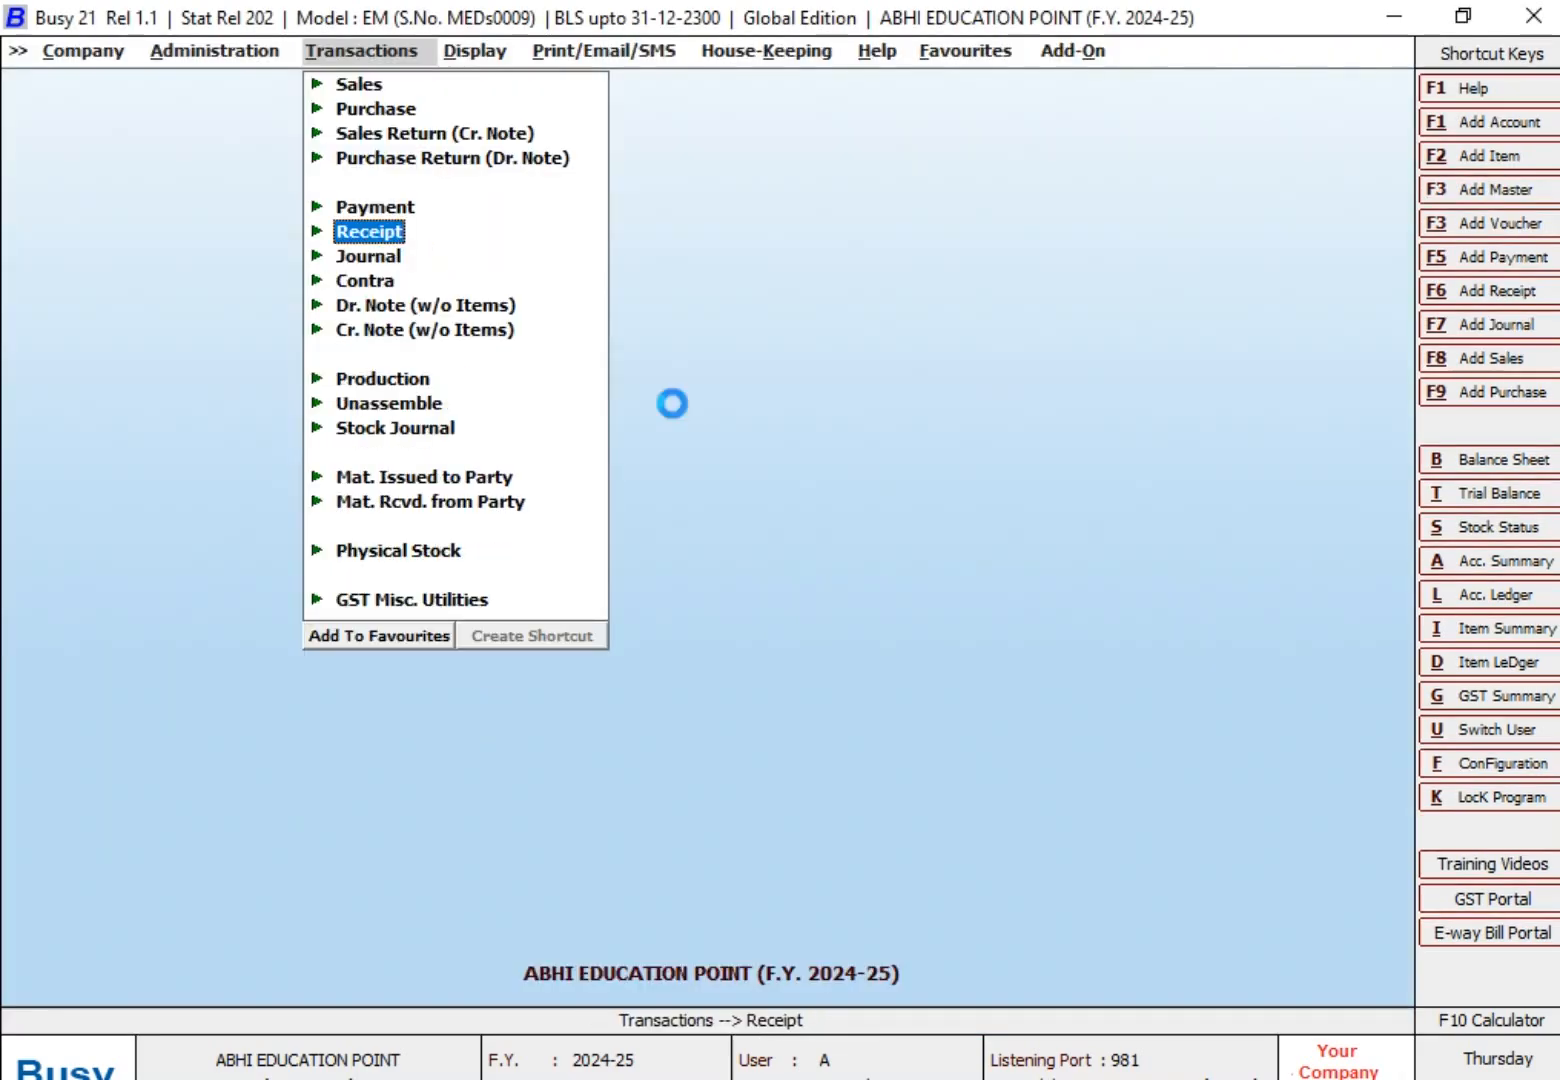
# Generate the Vaishali Nagar account ledger with sub ledger details from 01-04-2024 to 05-08-2024, examine its sale and receipt entries and close it.
pyautogui.press('Escape')
pyautogui.press('l')
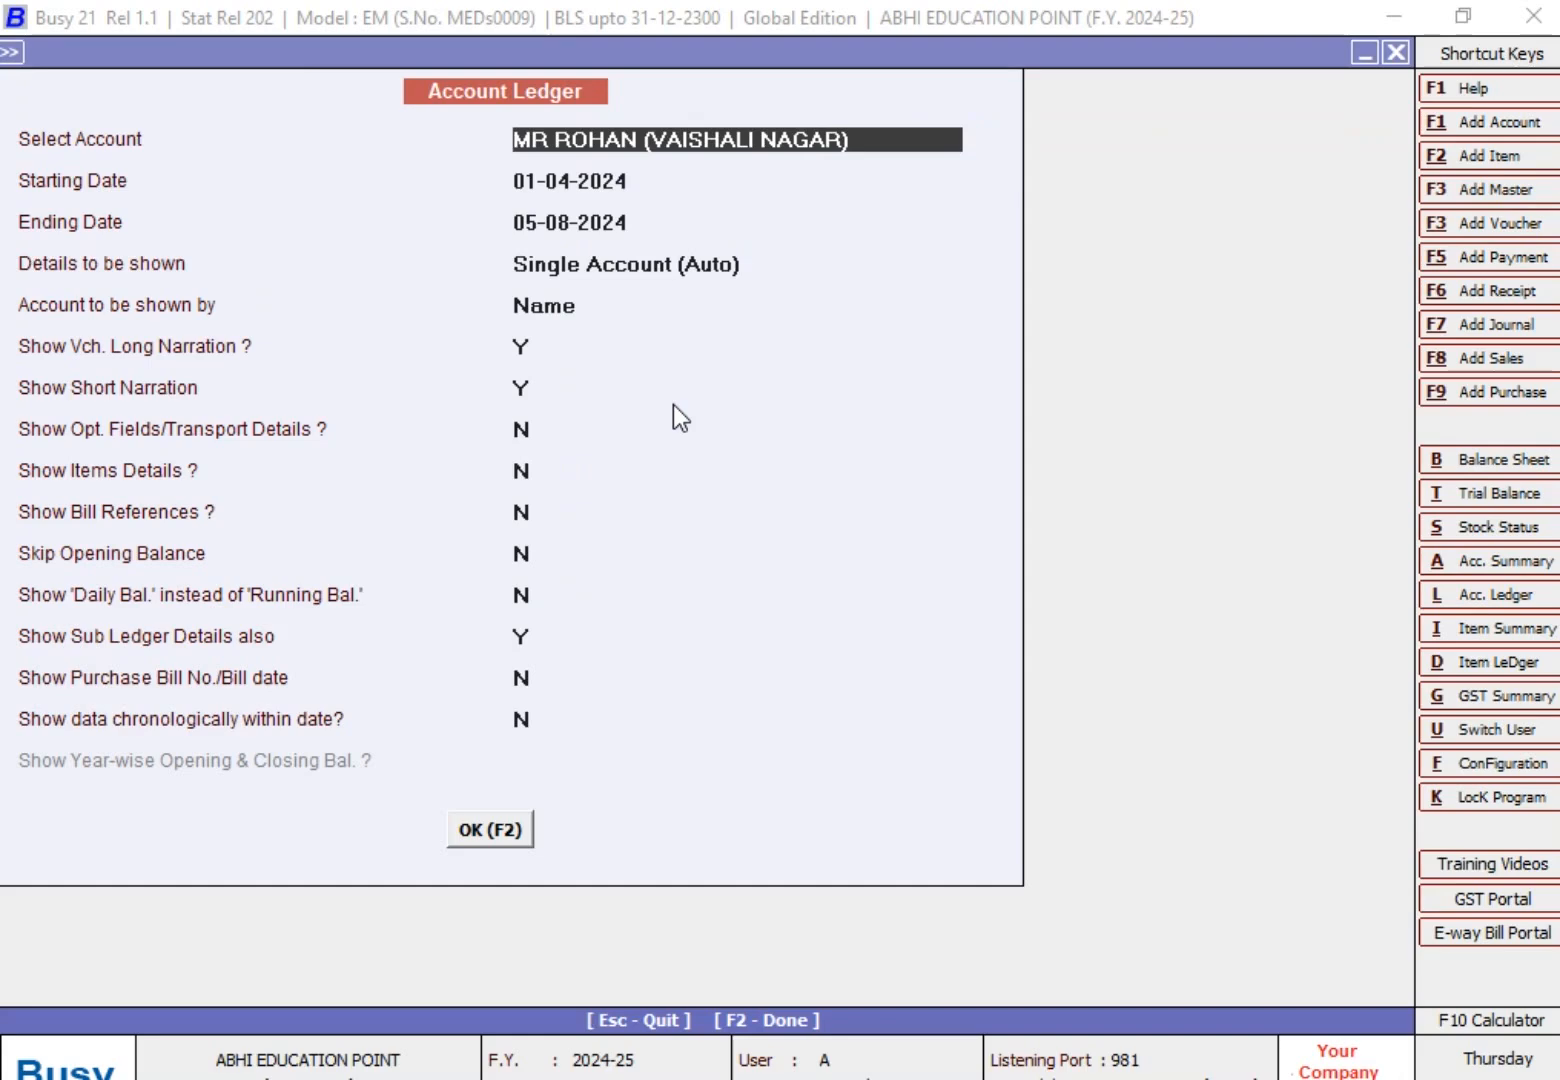
pyautogui.press('F2')
pyautogui.press('Down')
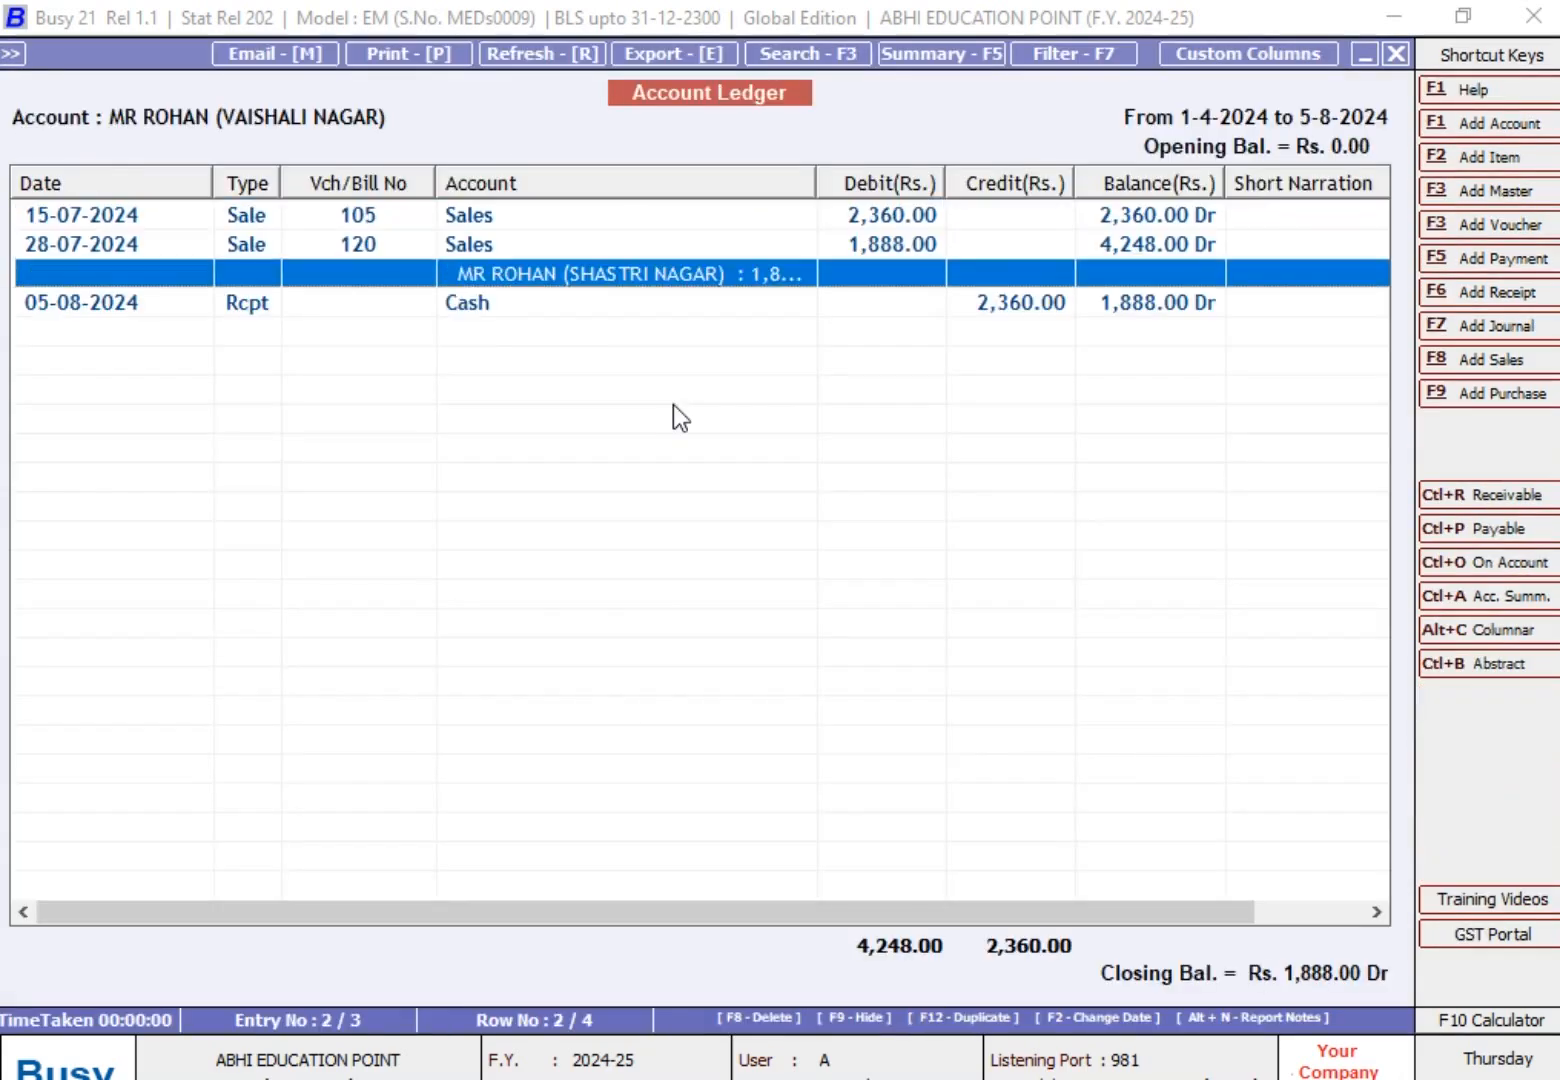
pyautogui.press('Down')
pyautogui.press('Up')
pyautogui.press('Up')
pyautogui.press('Down')
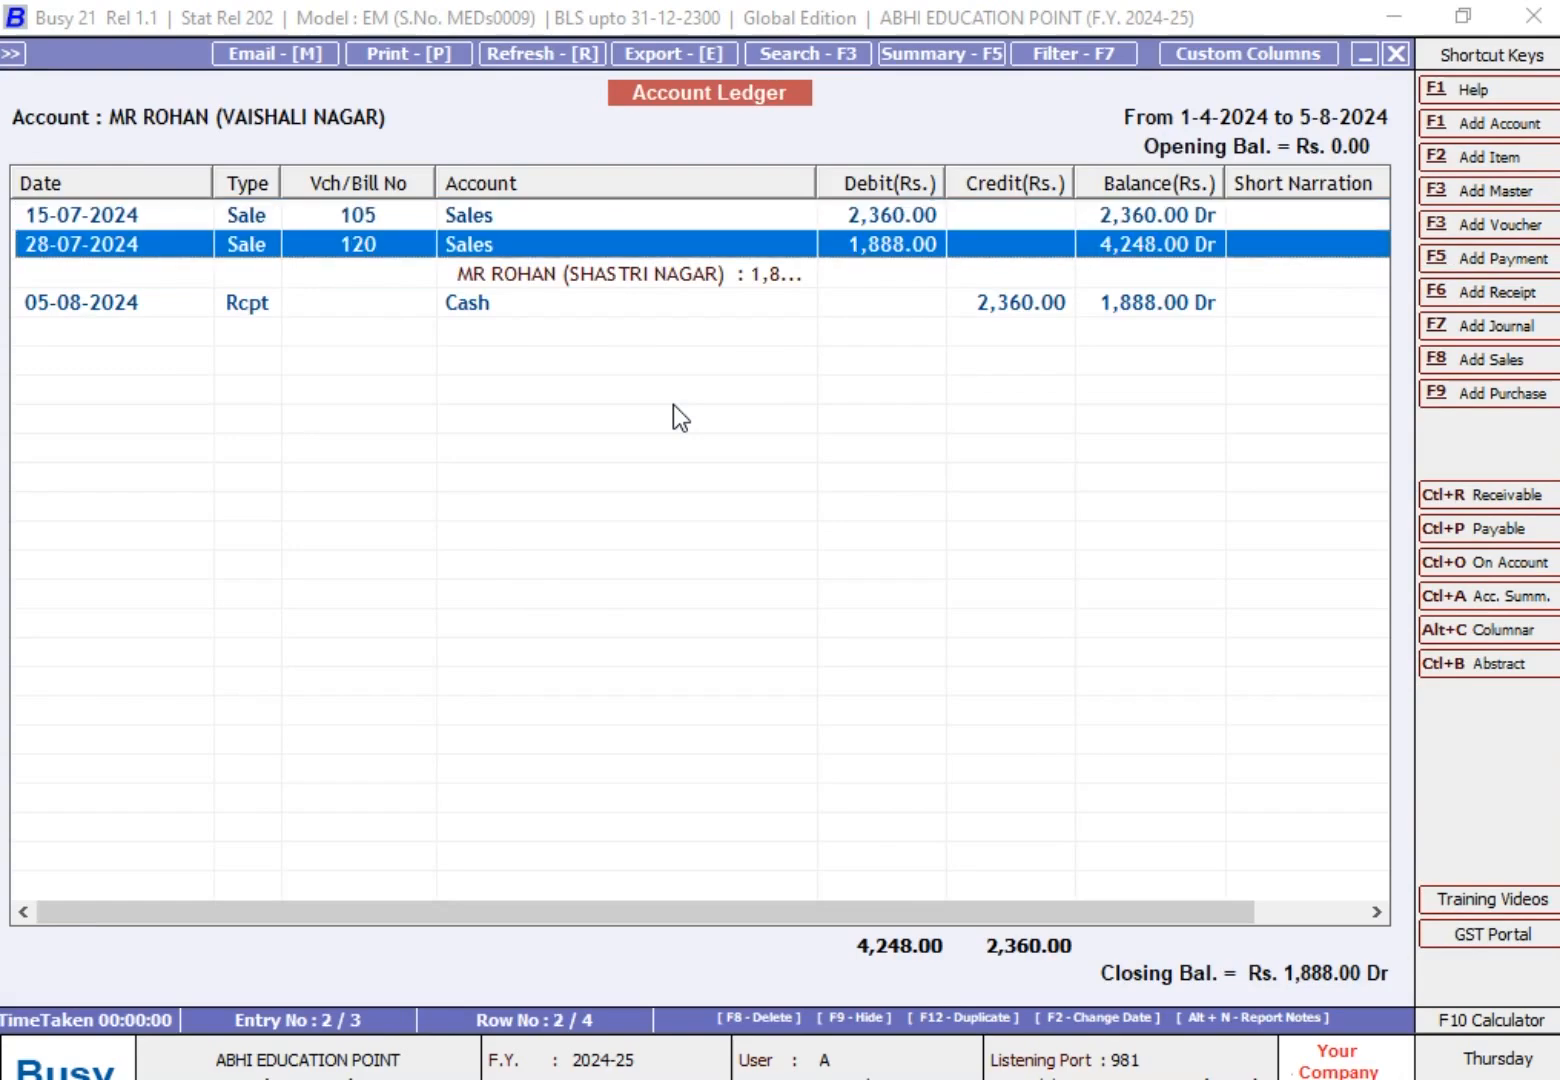
pyautogui.press('Down')
pyautogui.press('Down')
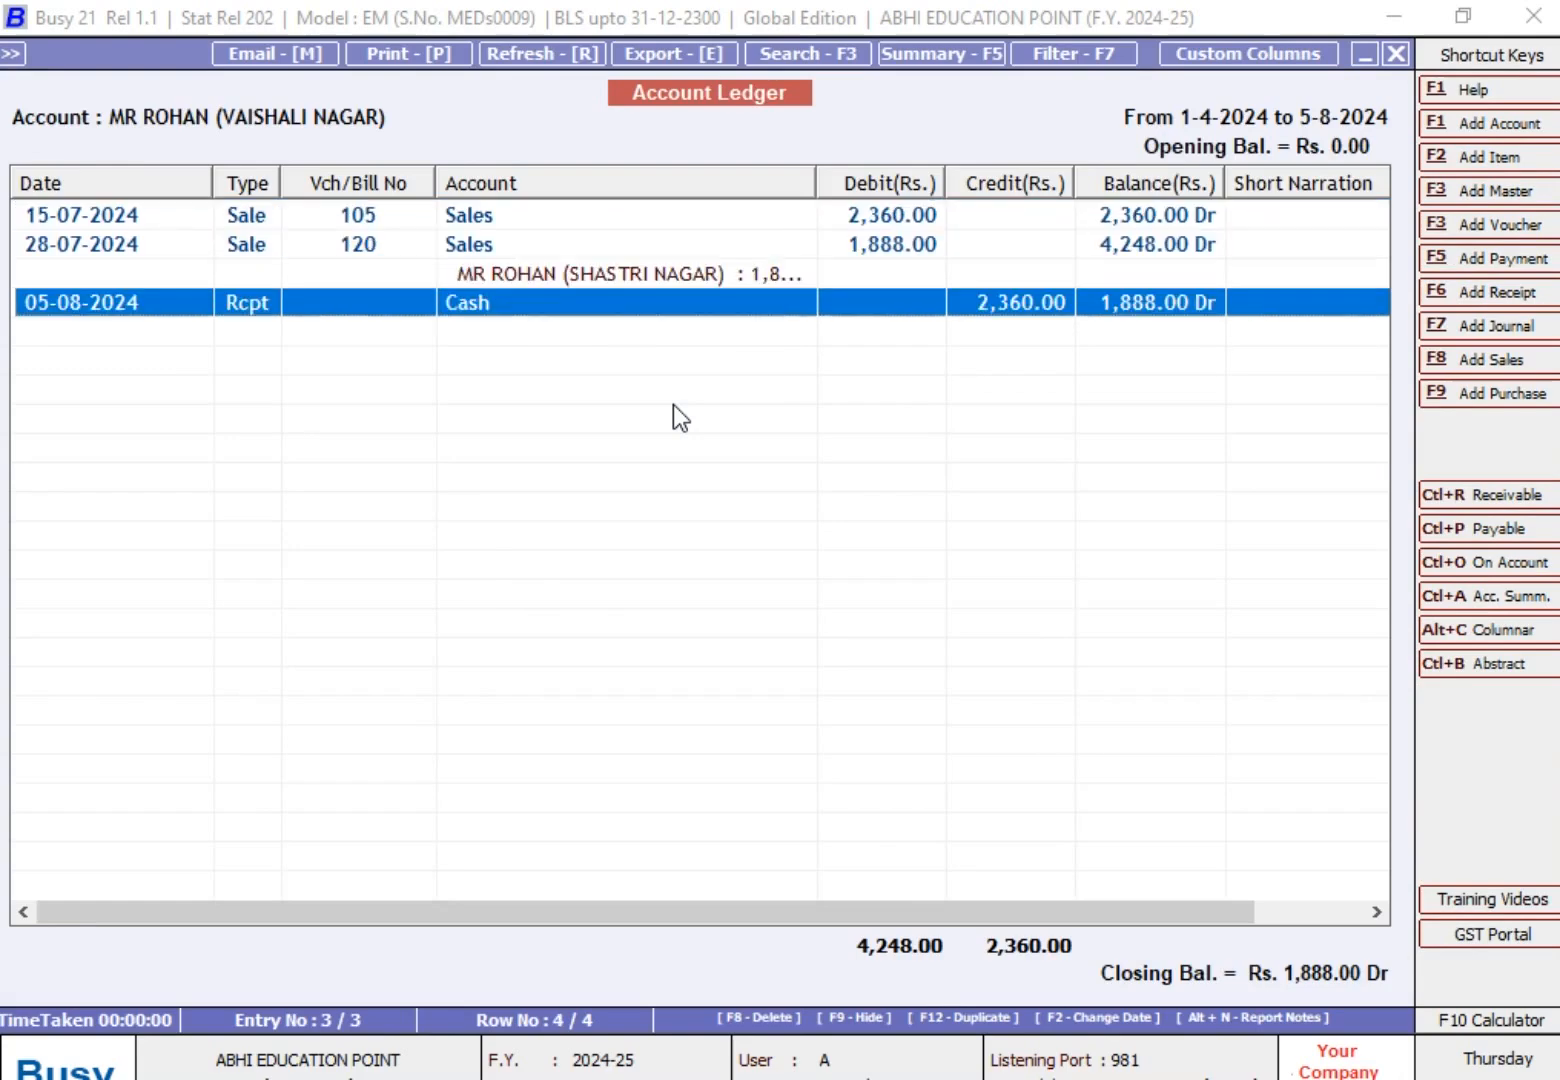
pyautogui.press('Escape')
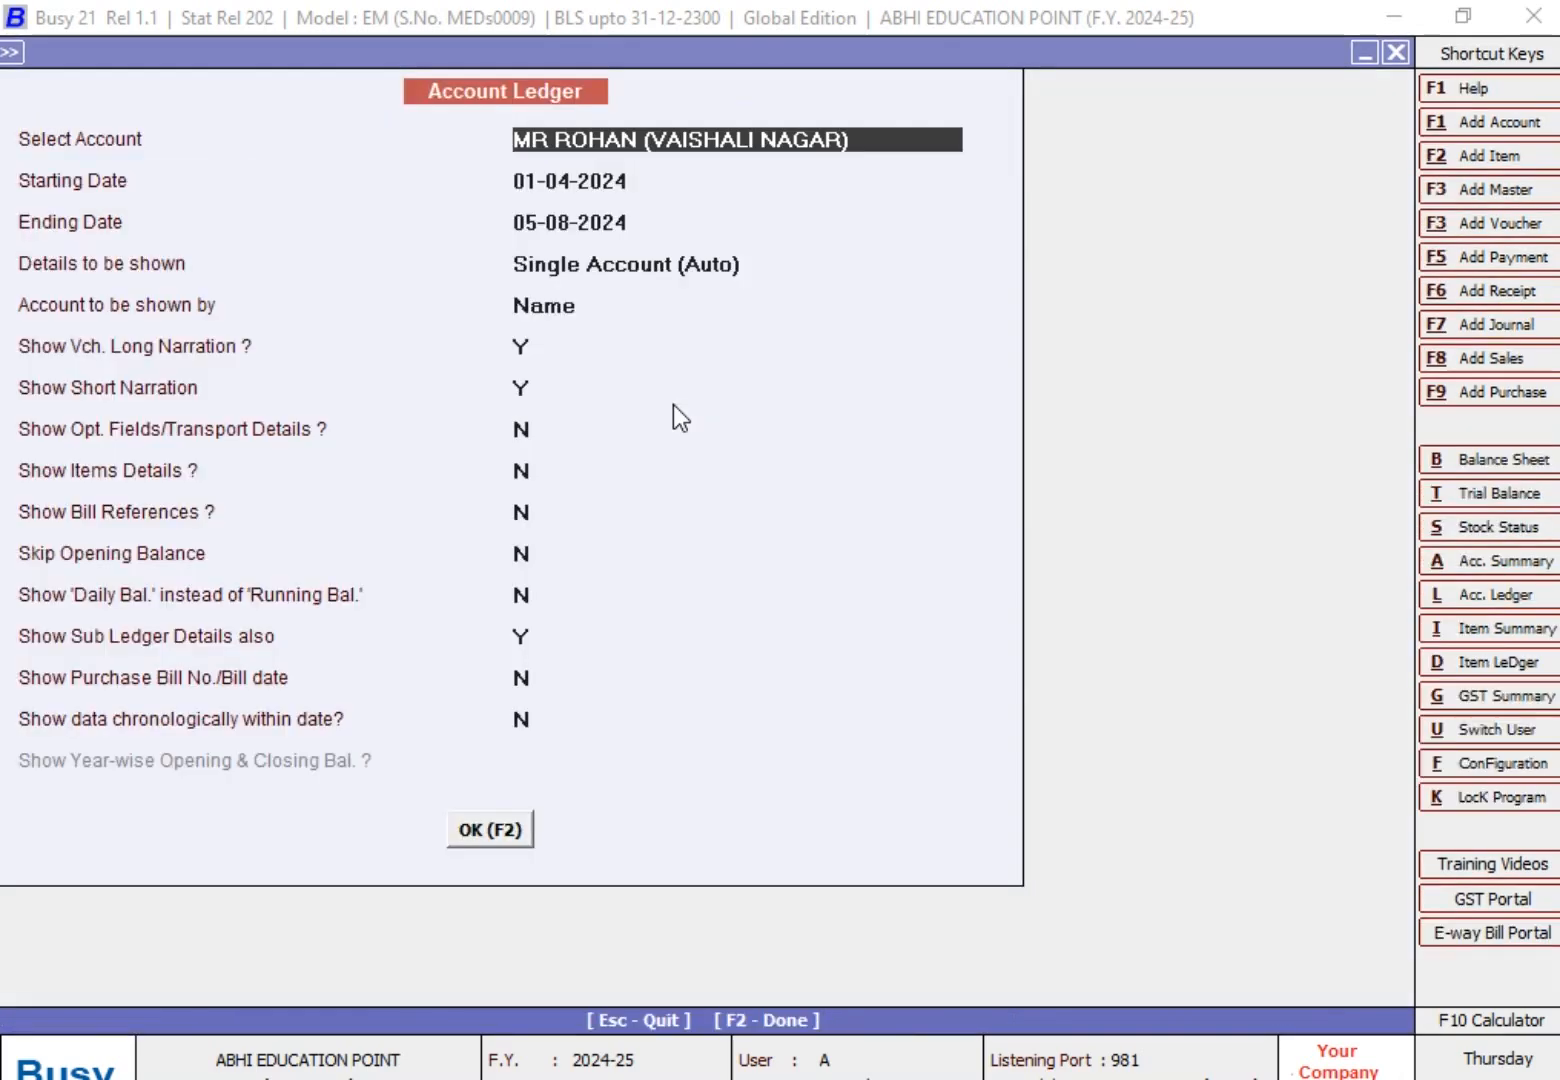
# Generate the sub ledger report of the Shastri Nagar account for the same period and options, examine it and close it.
pyautogui.write('MR')
pyautogui.press('Down')
pyautogui.press('Down')
pyautogui.press('Return')
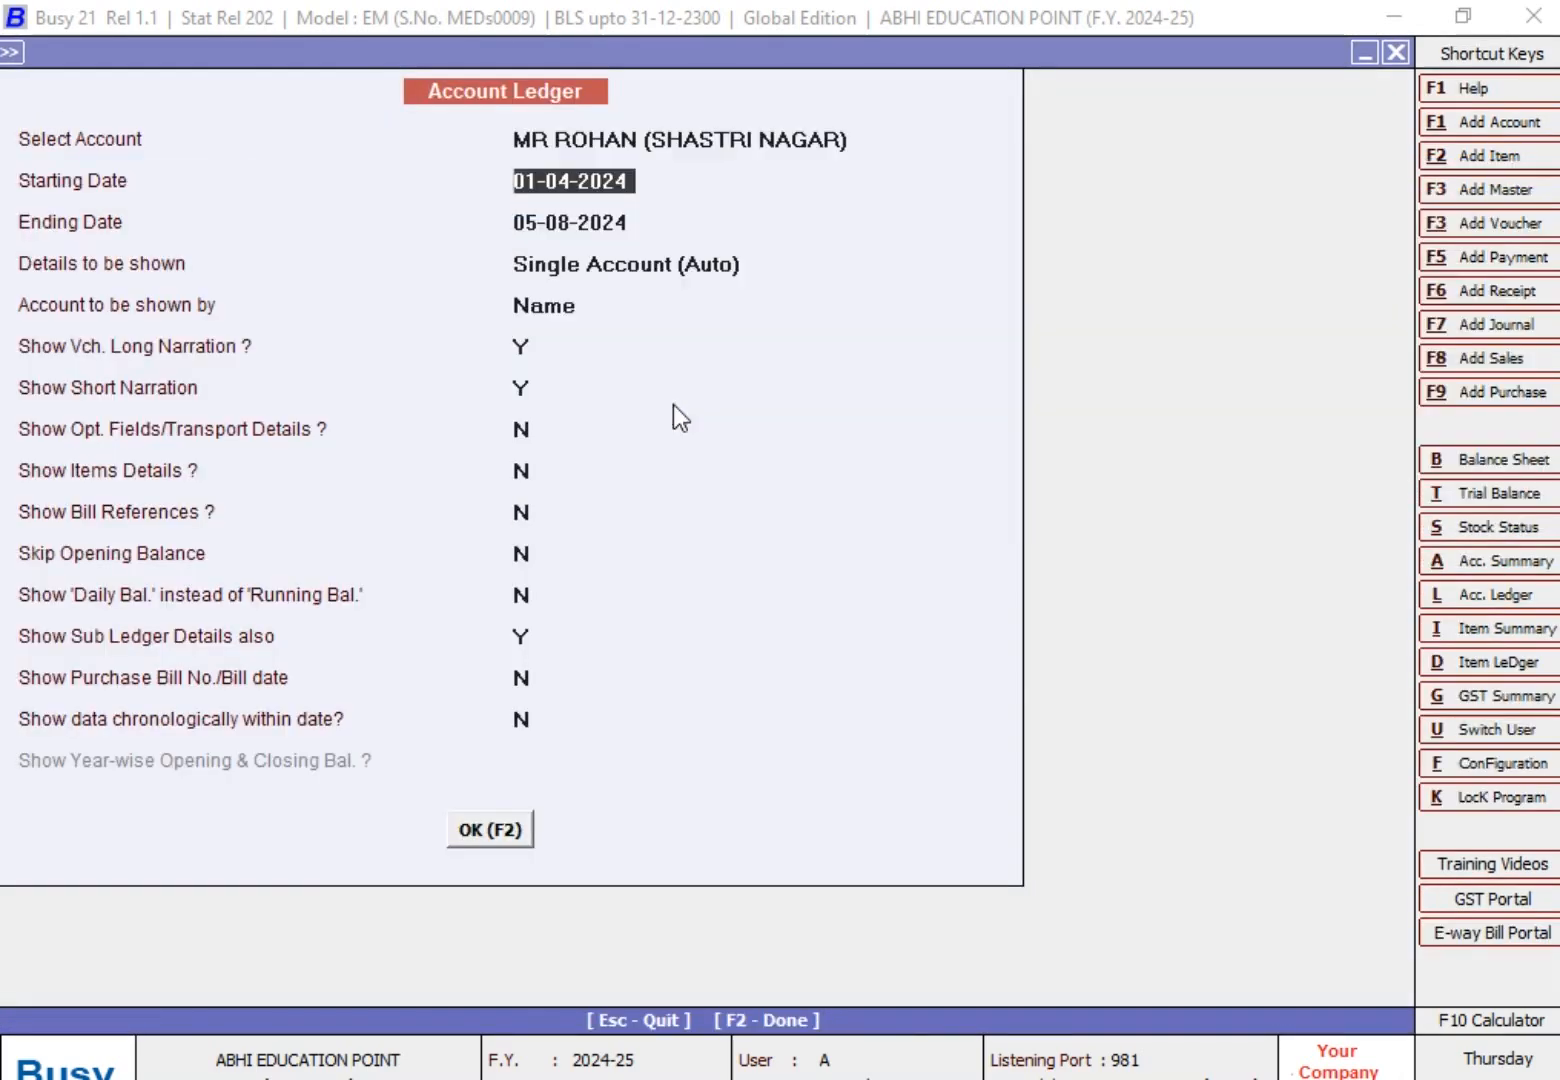
pyautogui.press('F2')
pyautogui.press('Return')
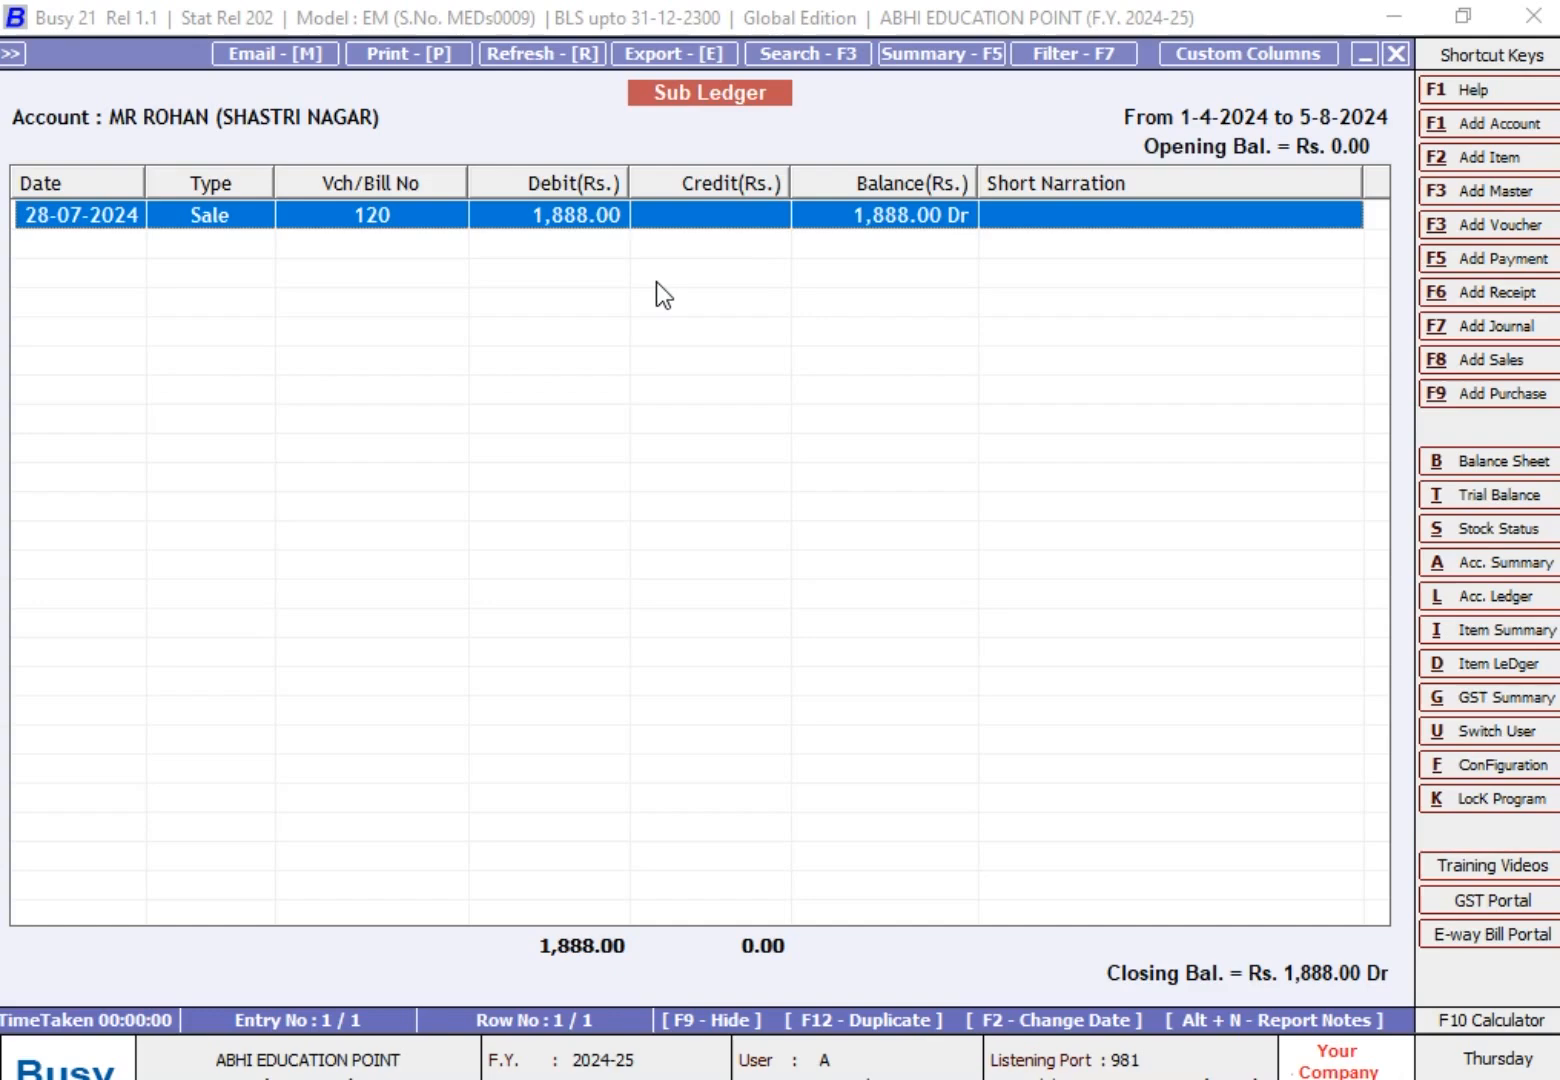
pyautogui.press('Escape')
pyautogui.press('Escape')
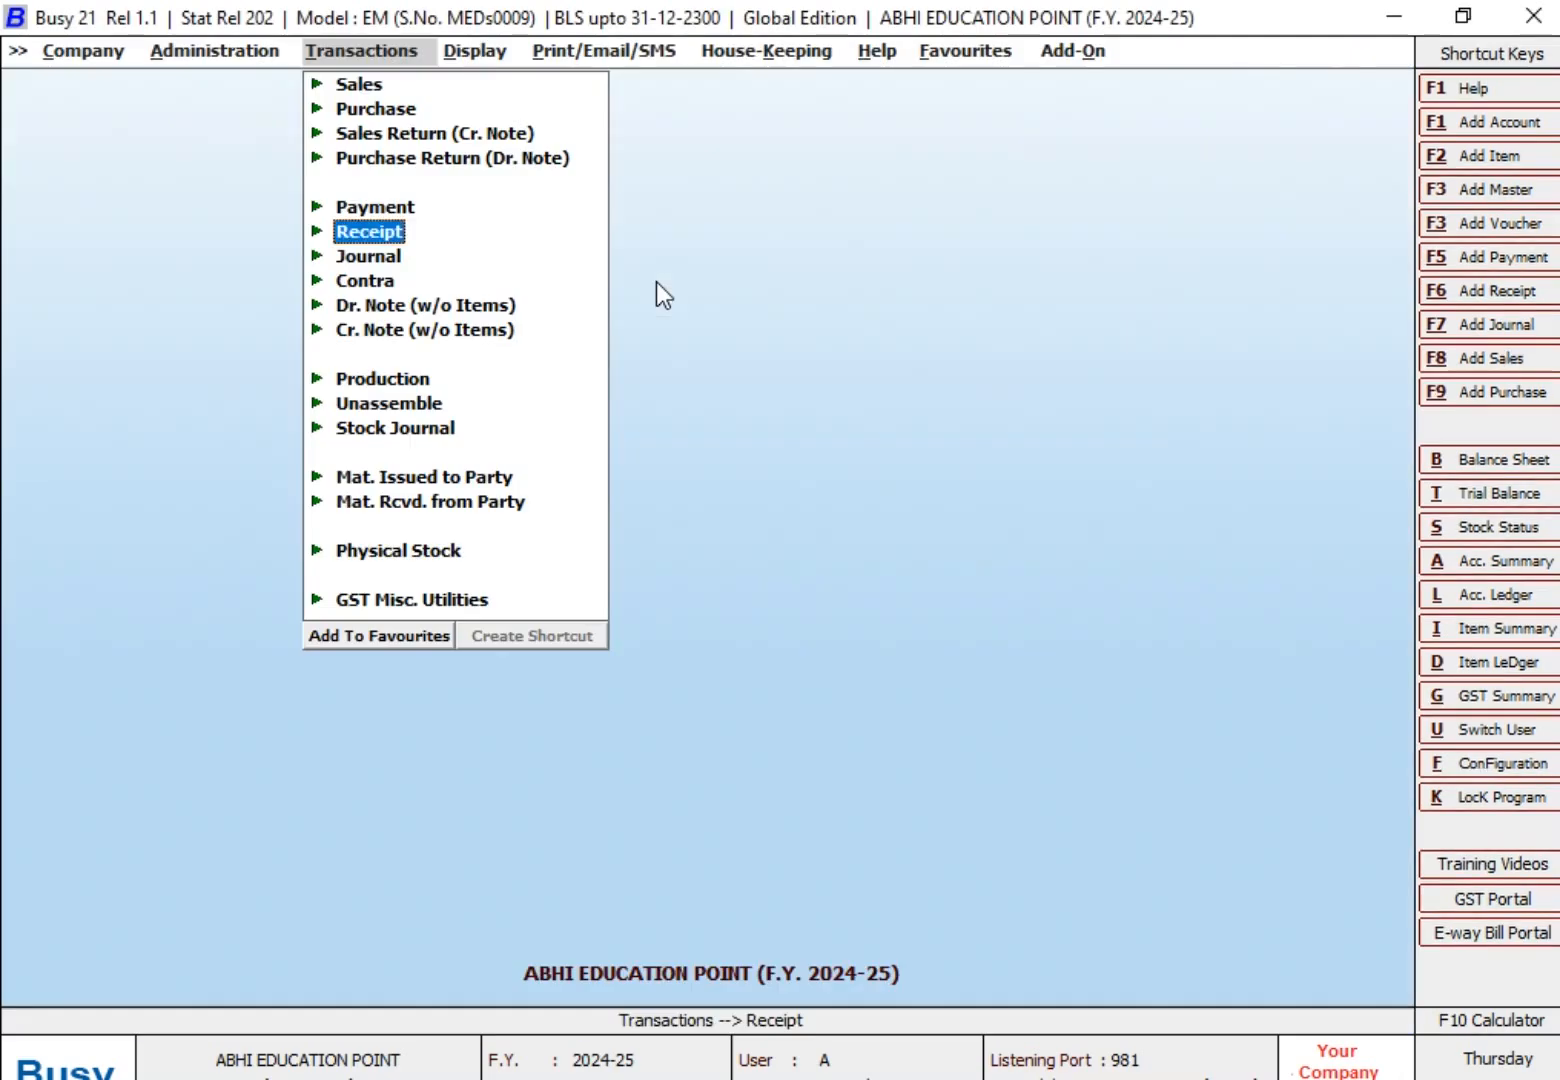
# Start another receipt voucher in the Main series dated 15-08-2024, with GST Not Applicable and no voucher number.
pyautogui.press('Return')
pyautogui.press('Return')
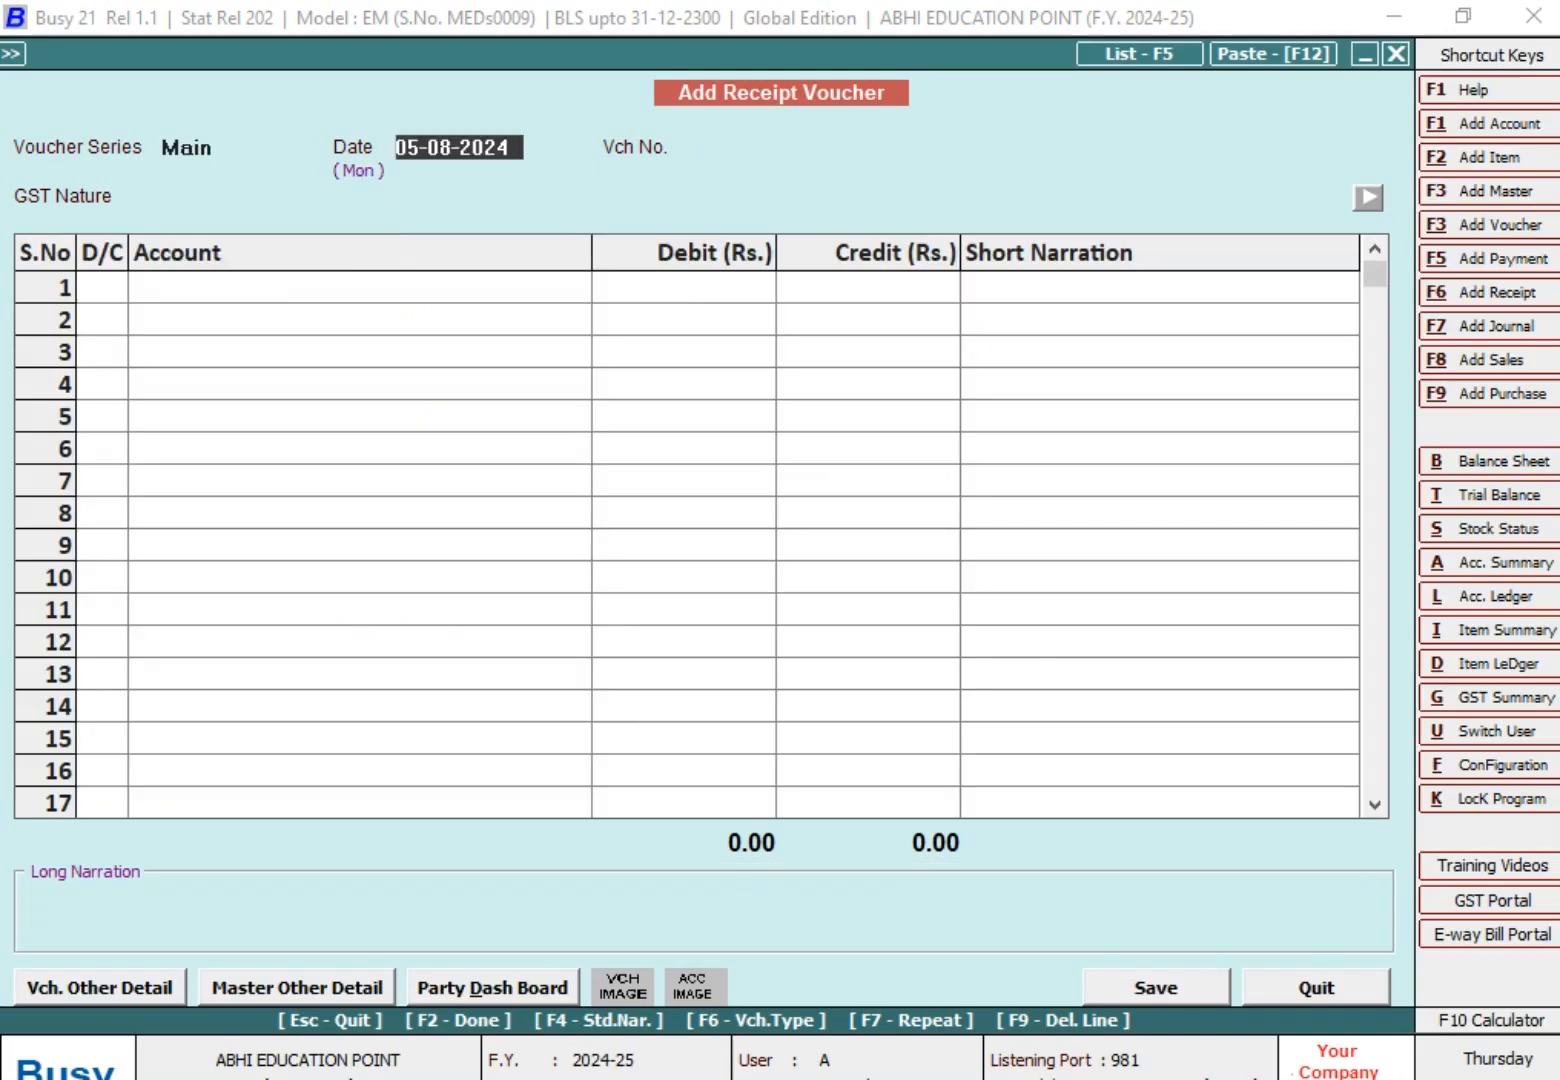
pyautogui.write('15-8')
pyautogui.press('Return')
pyautogui.press('Return')
pyautogui.press('Return')
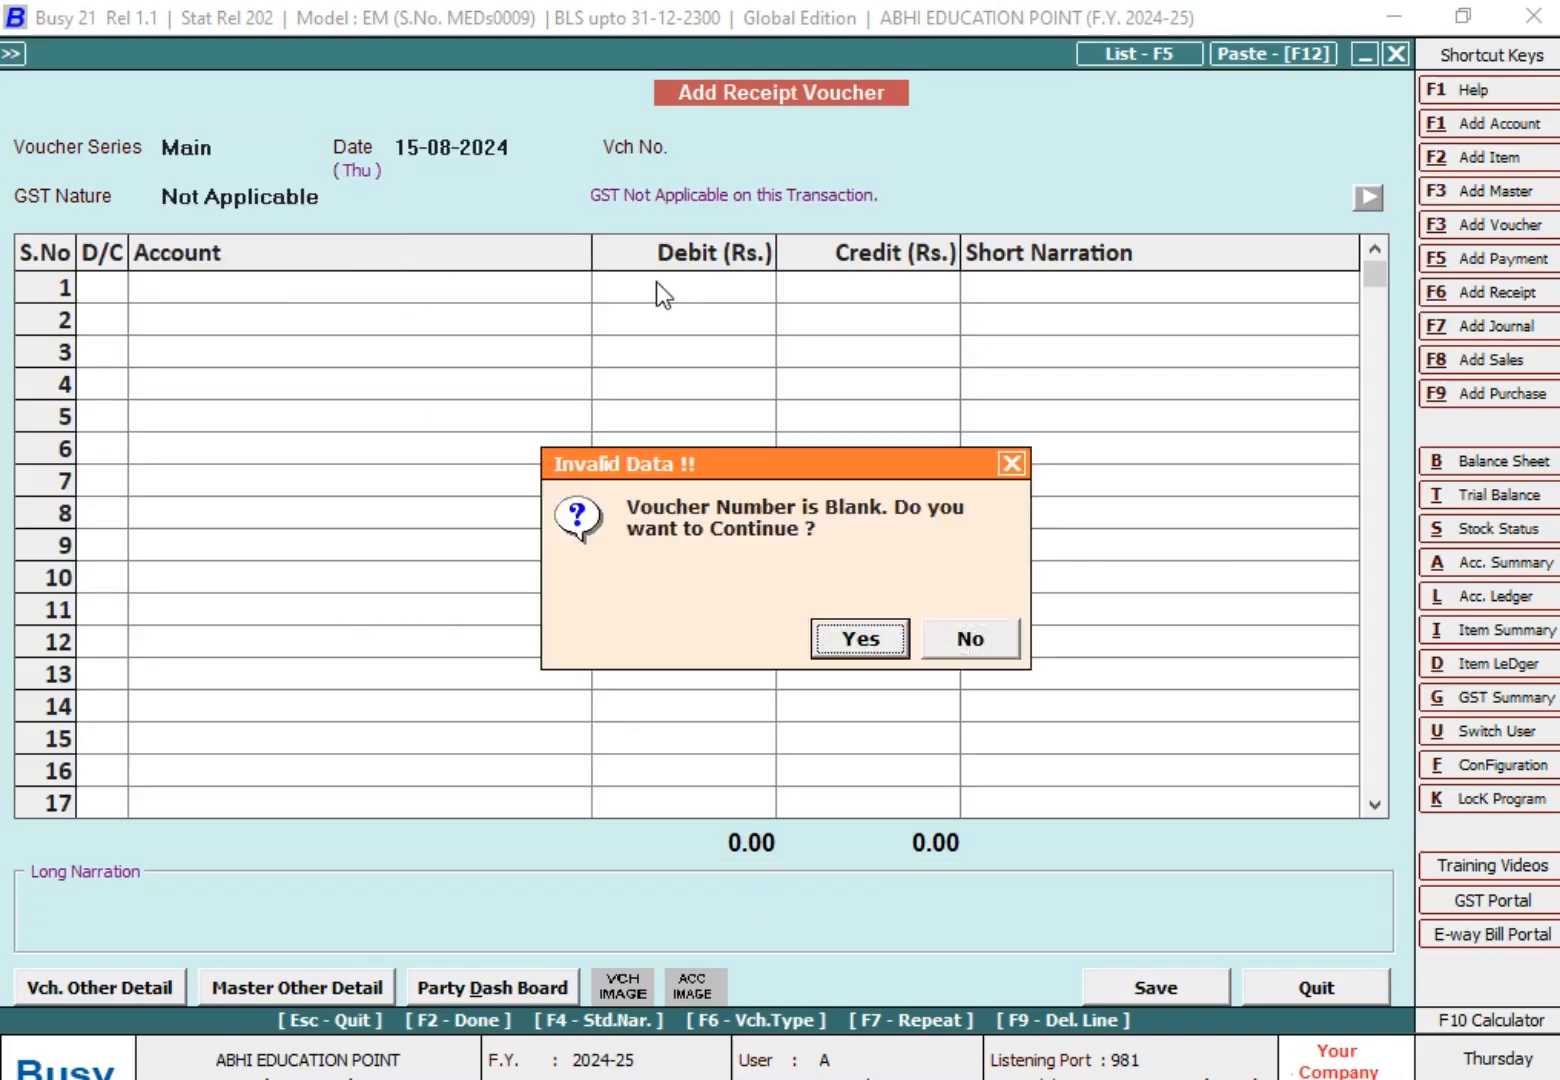
pyautogui.press('Return')
# Credit the Shastri Nagar sub ledger account with 1888 in the first row.
pyautogui.write('MR')
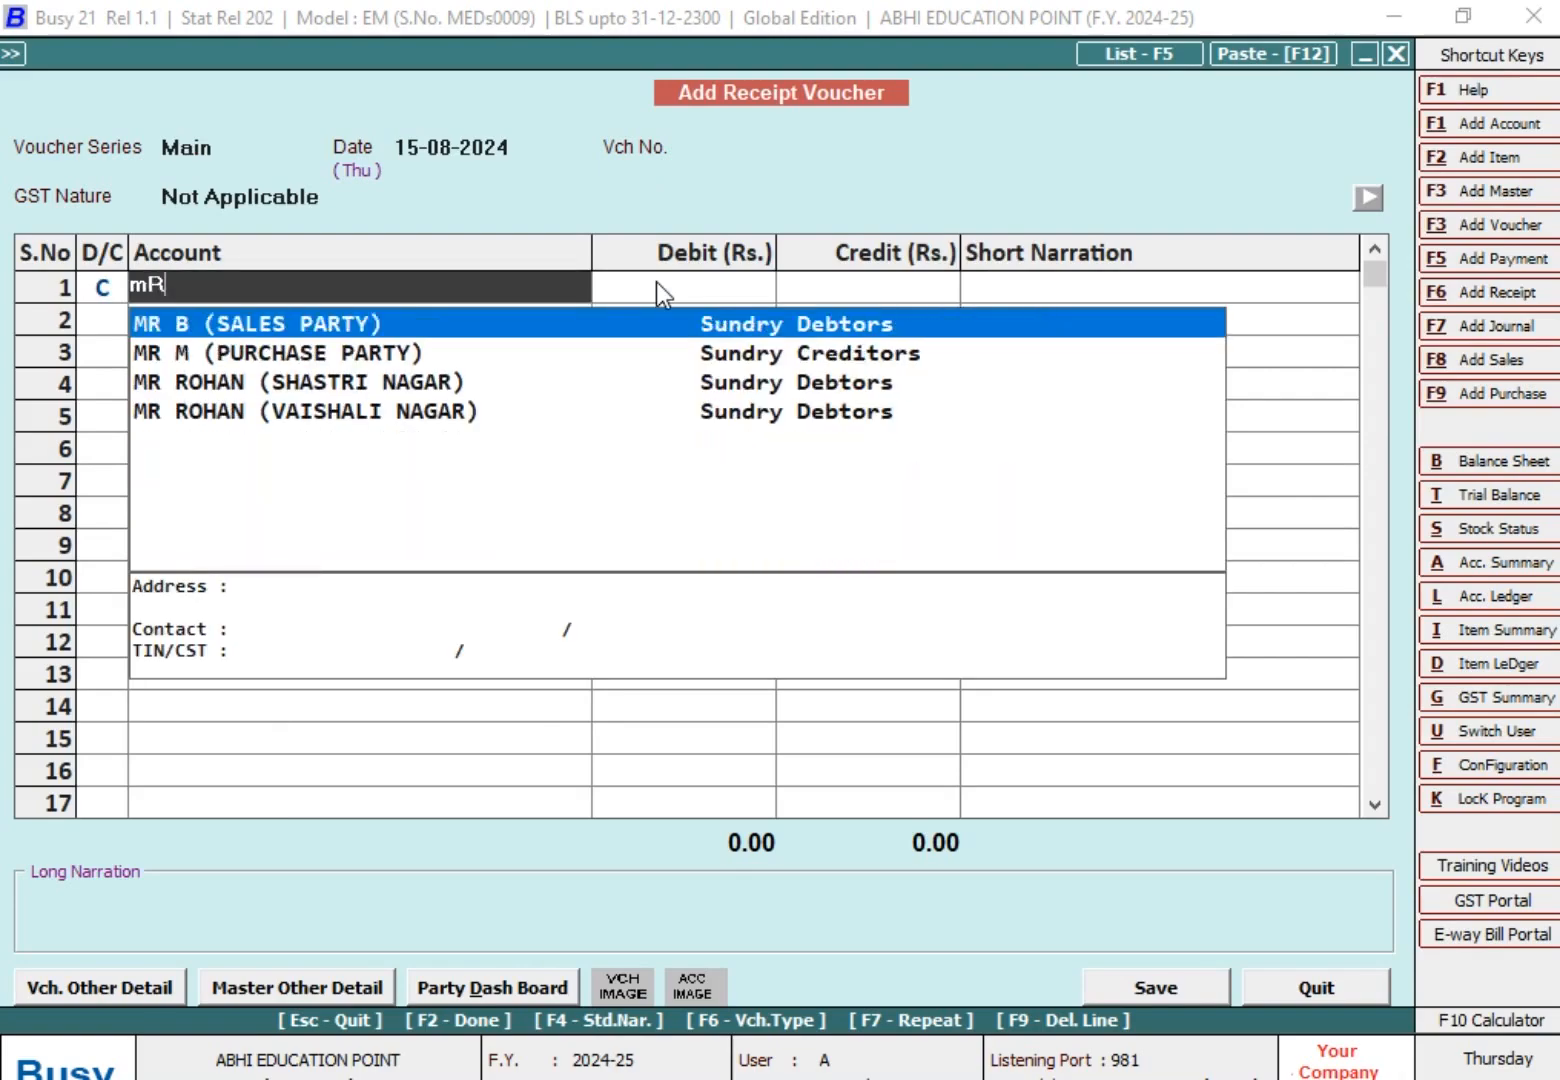
pyautogui.press('Down')
pyautogui.press('Down')
pyautogui.press('Return')
pyautogui.write('1888')
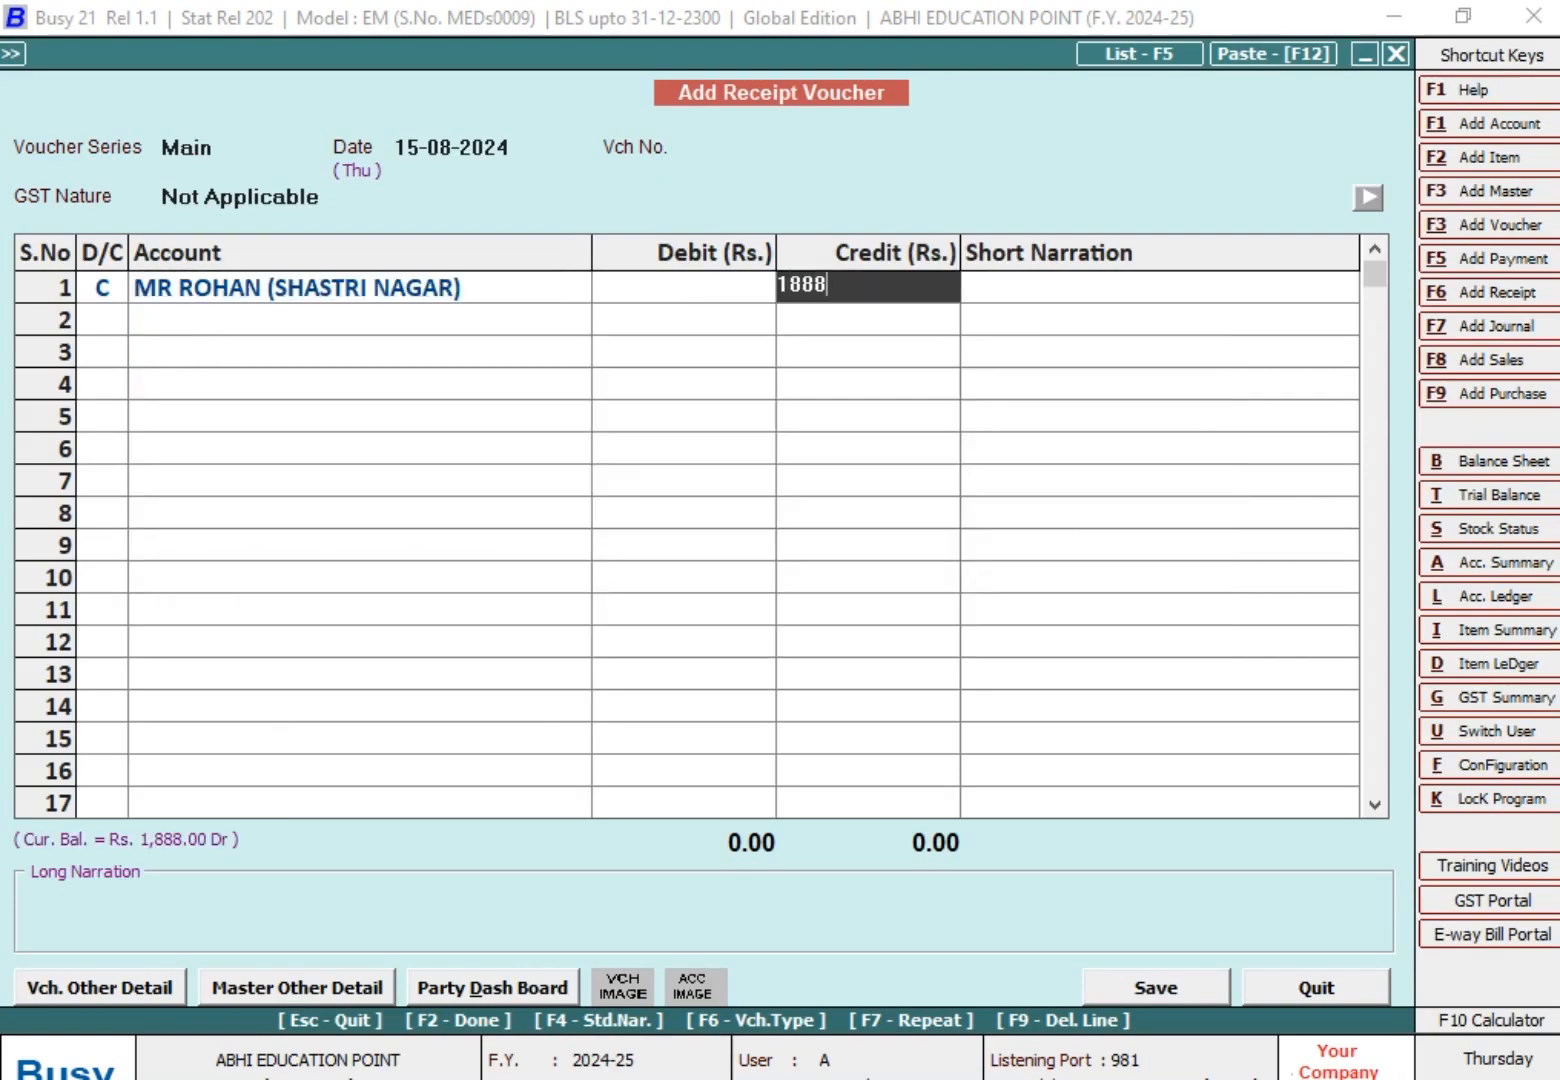
# Allocate the 1,888.00 credit bill by bill with the Adjustment method against the remaining outstanding reference.
pyautogui.press('Return')
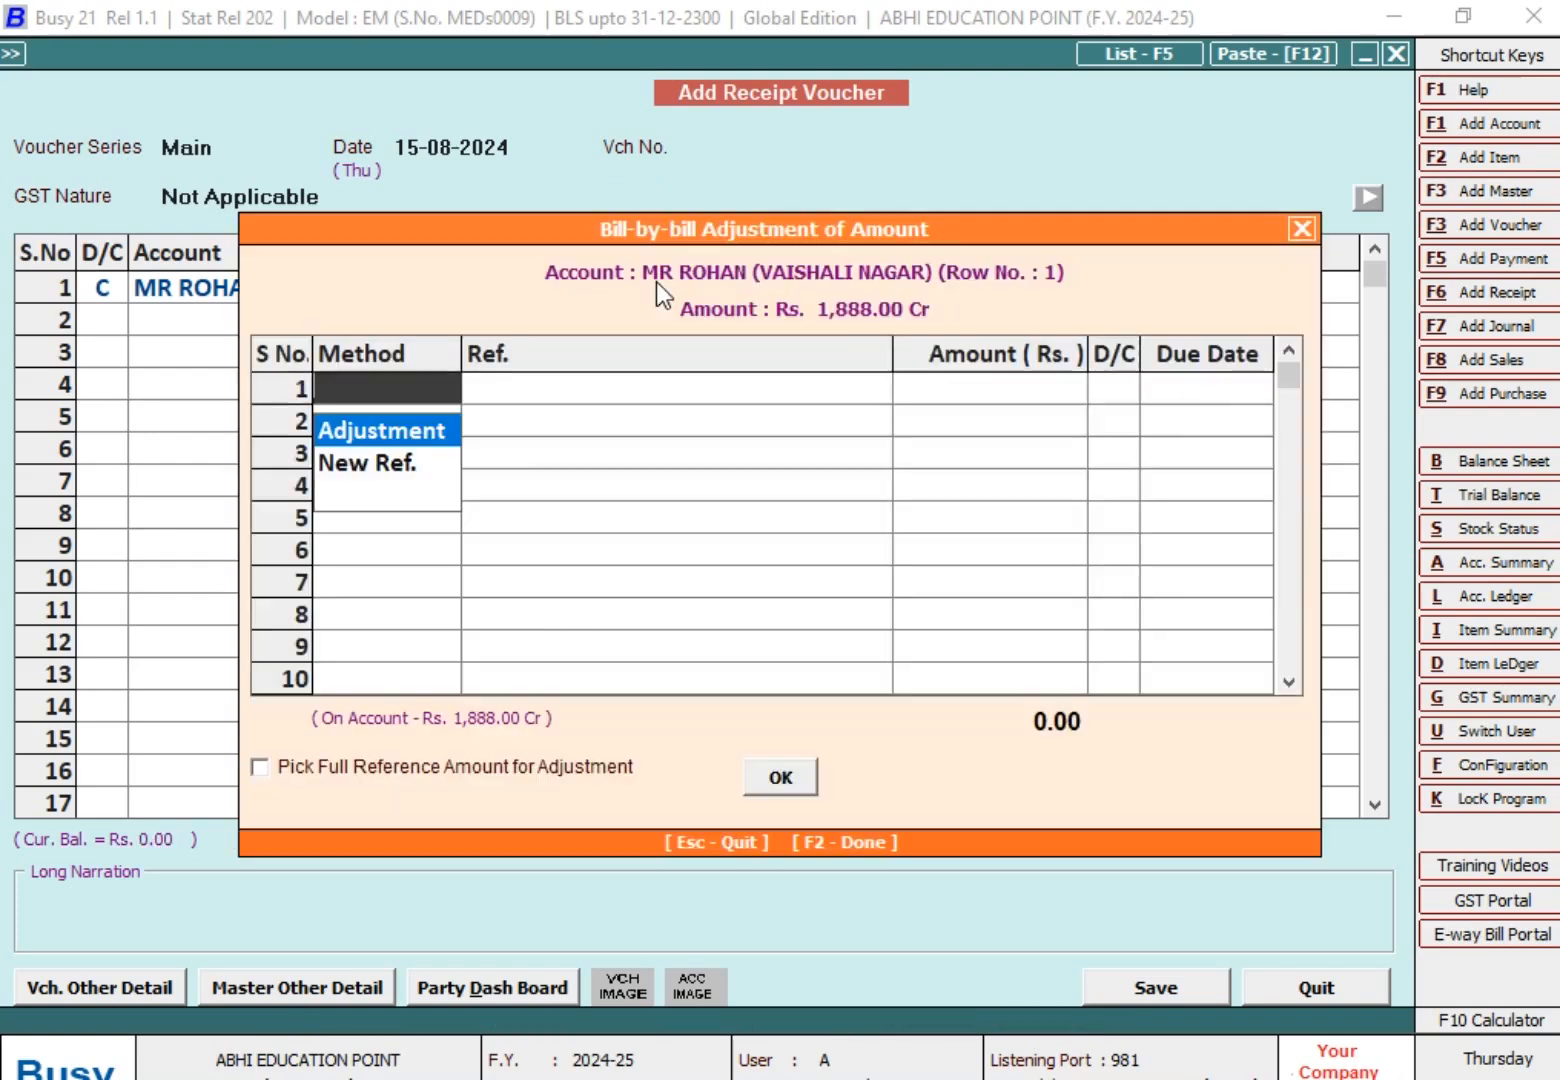
pyautogui.press('Return')
pyautogui.press('Return')
pyautogui.press('Return')
pyautogui.press('Return')
pyautogui.press('Return')
pyautogui.press('Return')
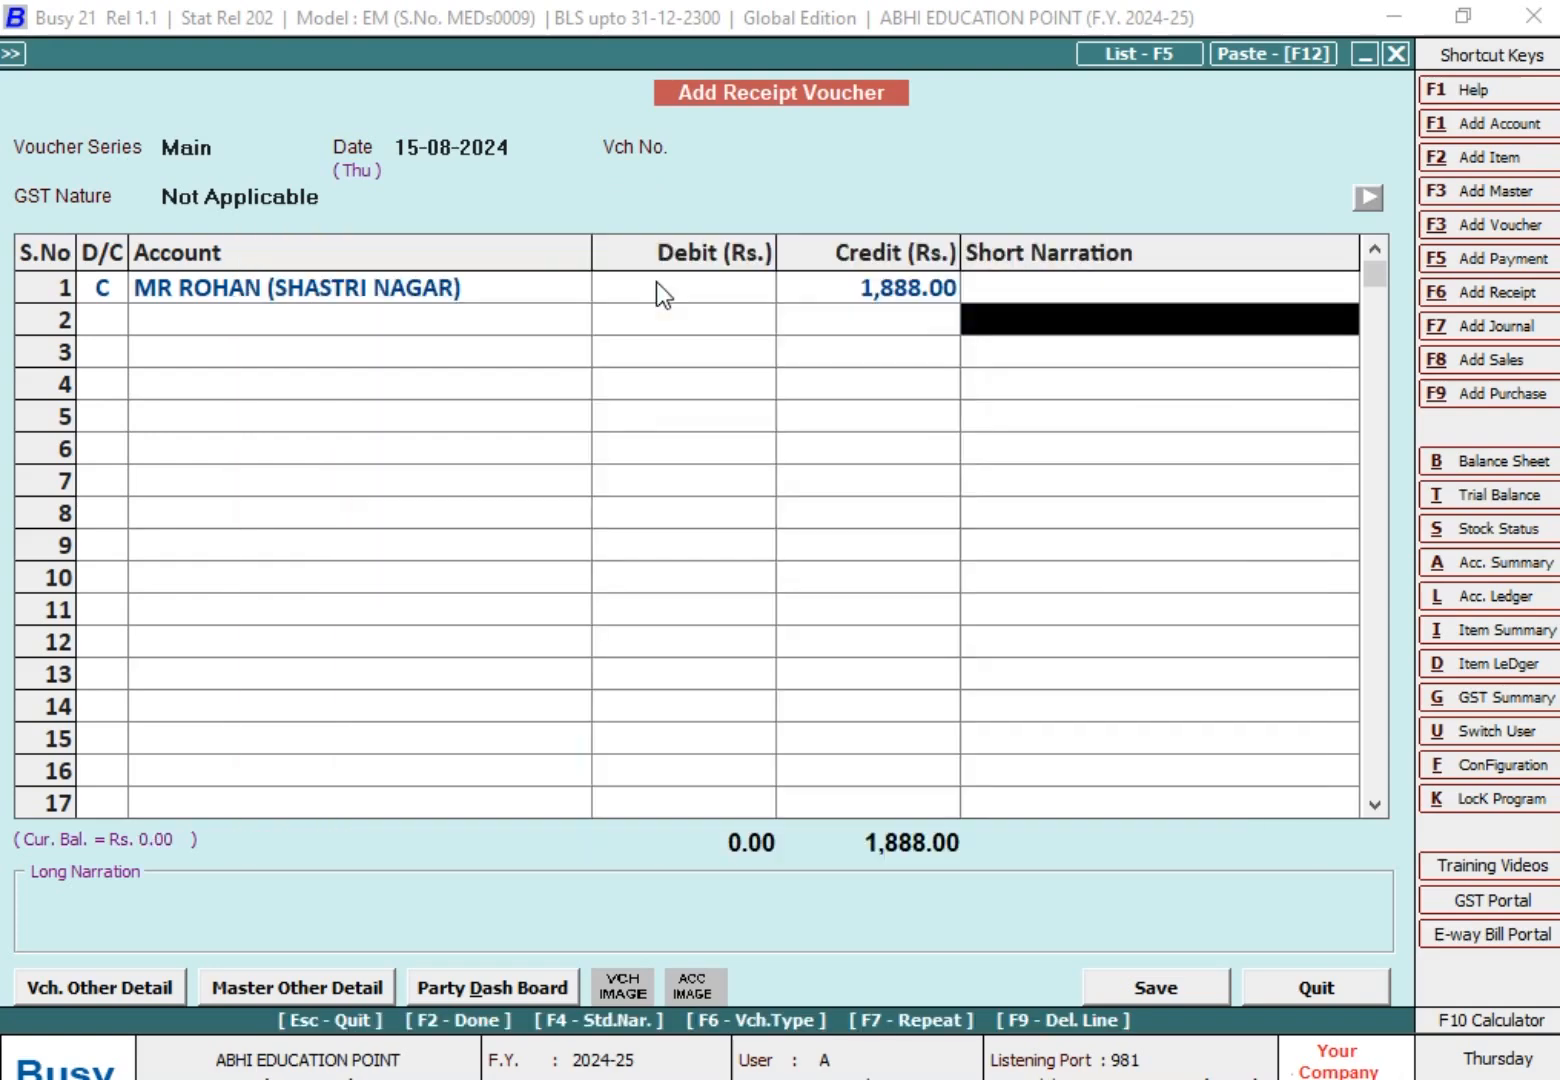
# Debit Cash with 1,888.00 in the second row and proceed to the long narration.
pyautogui.press('Return')
pyautogui.press('Return')
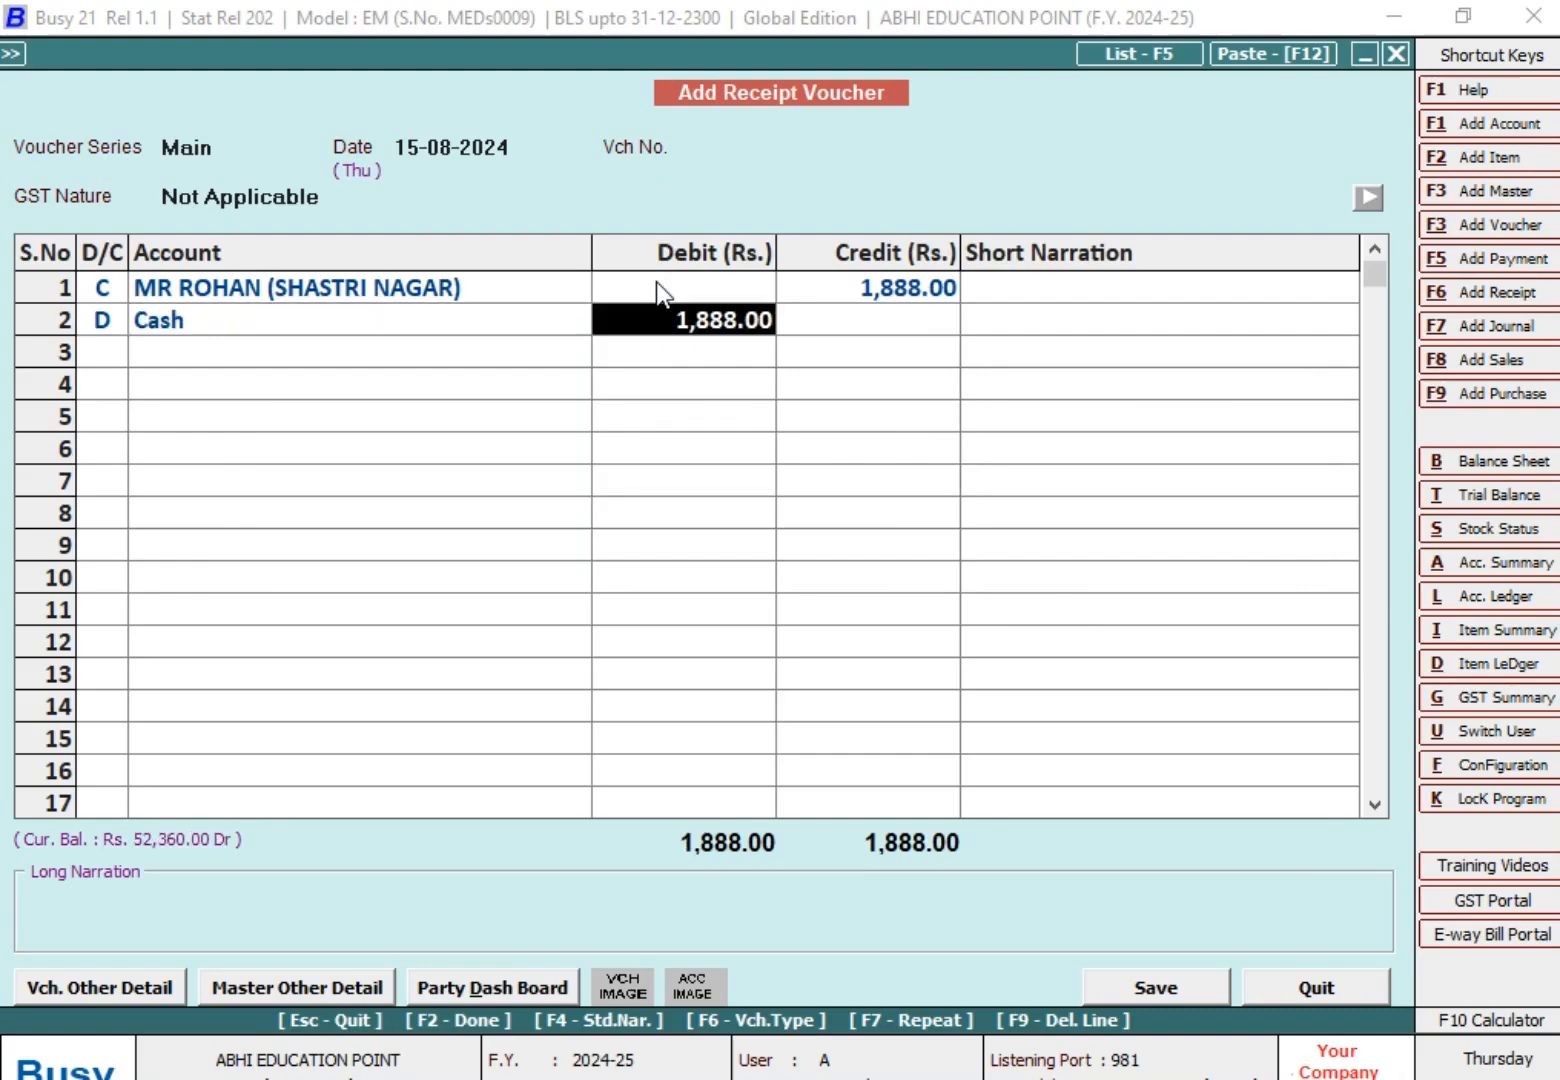
pyautogui.press('Return')
pyautogui.press('Return')
pyautogui.press('Return')
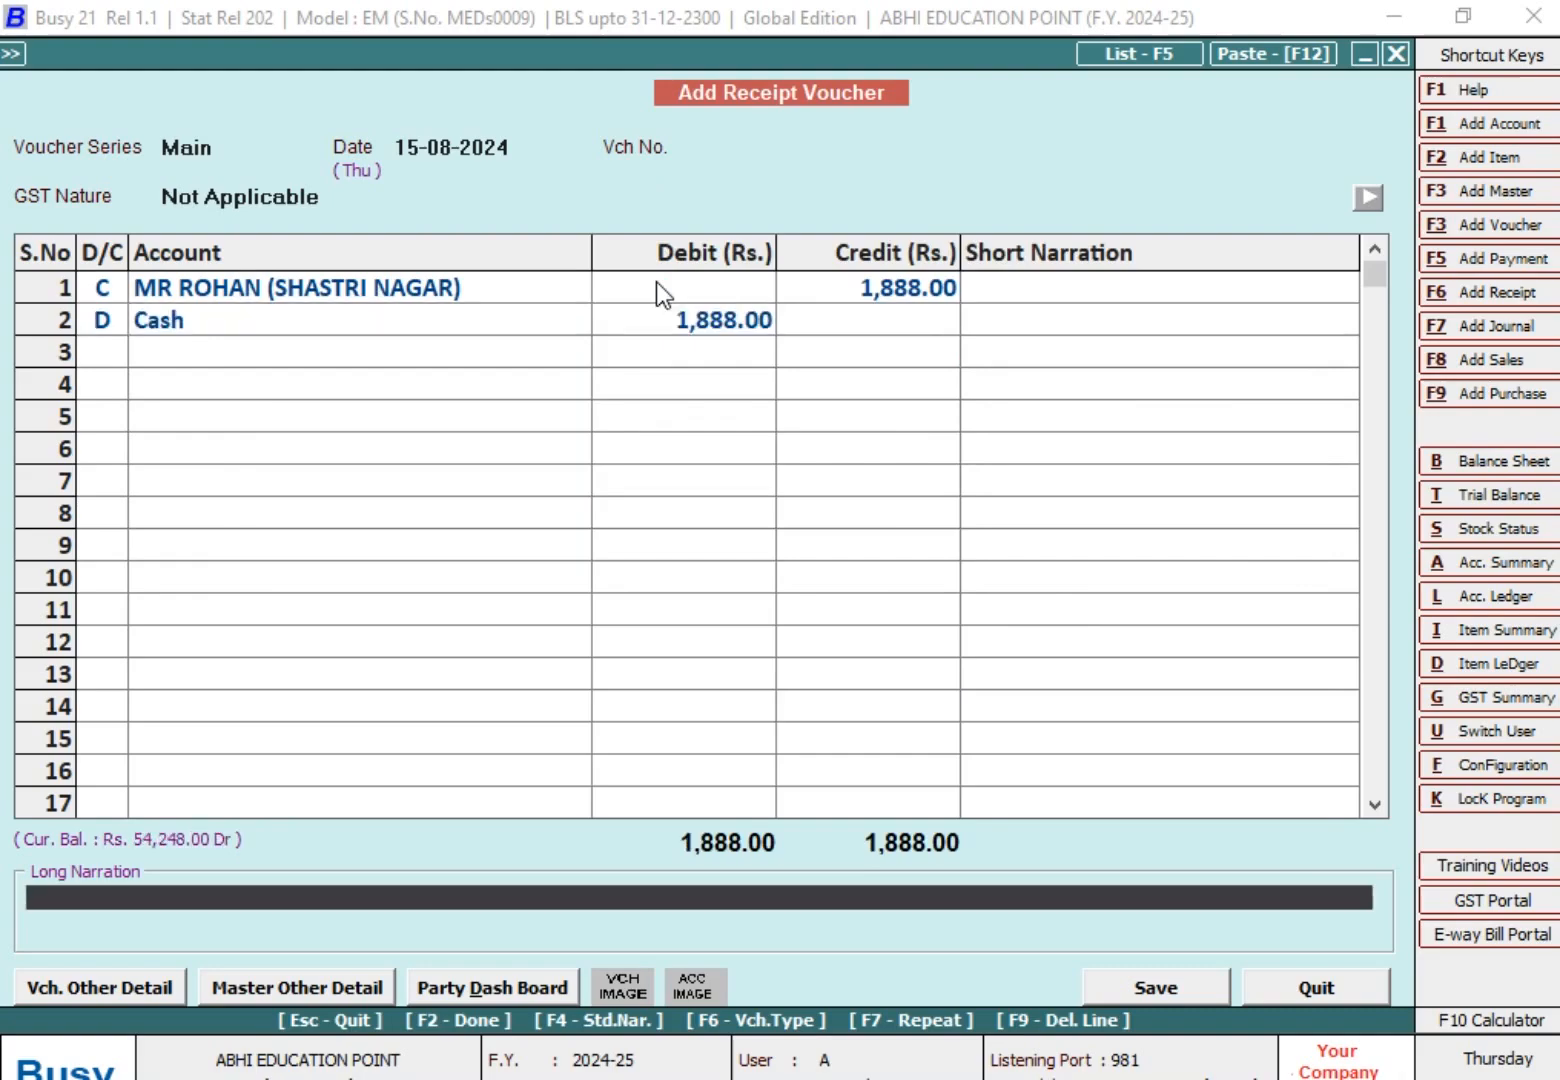
# Save the receipt voucher without a long narration and leave receipt entry.
pyautogui.press('Return')
pyautogui.press('Return')
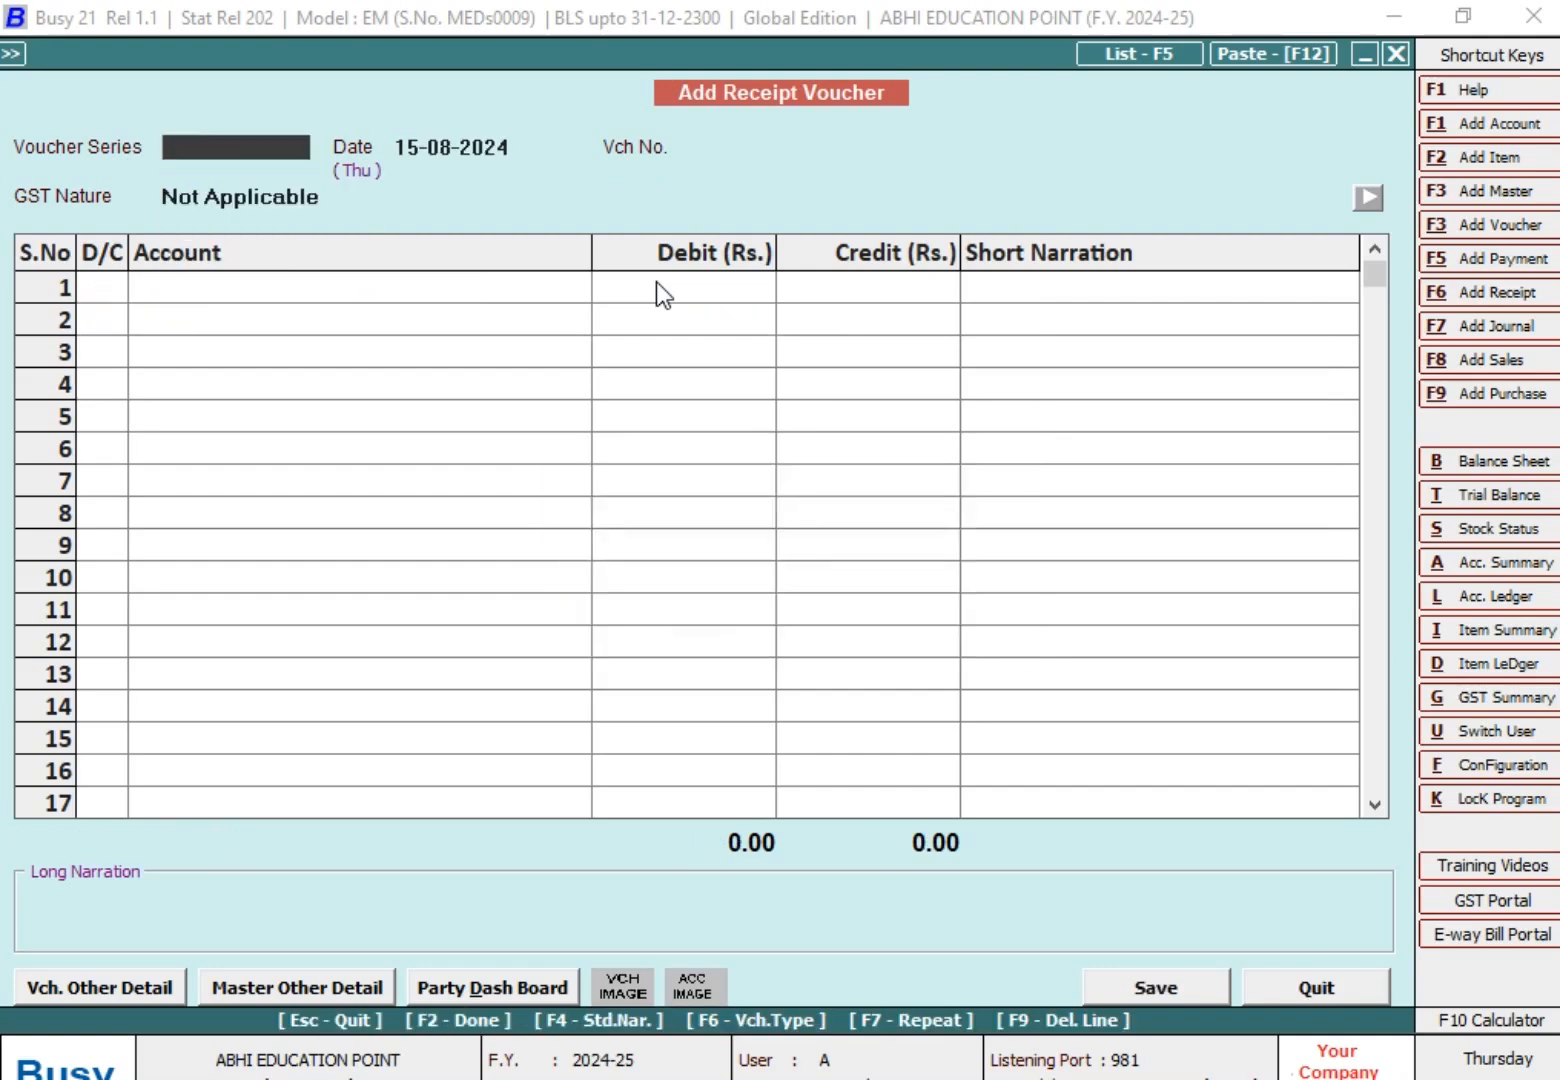
pyautogui.press('Escape')
pyautogui.press('Escape')
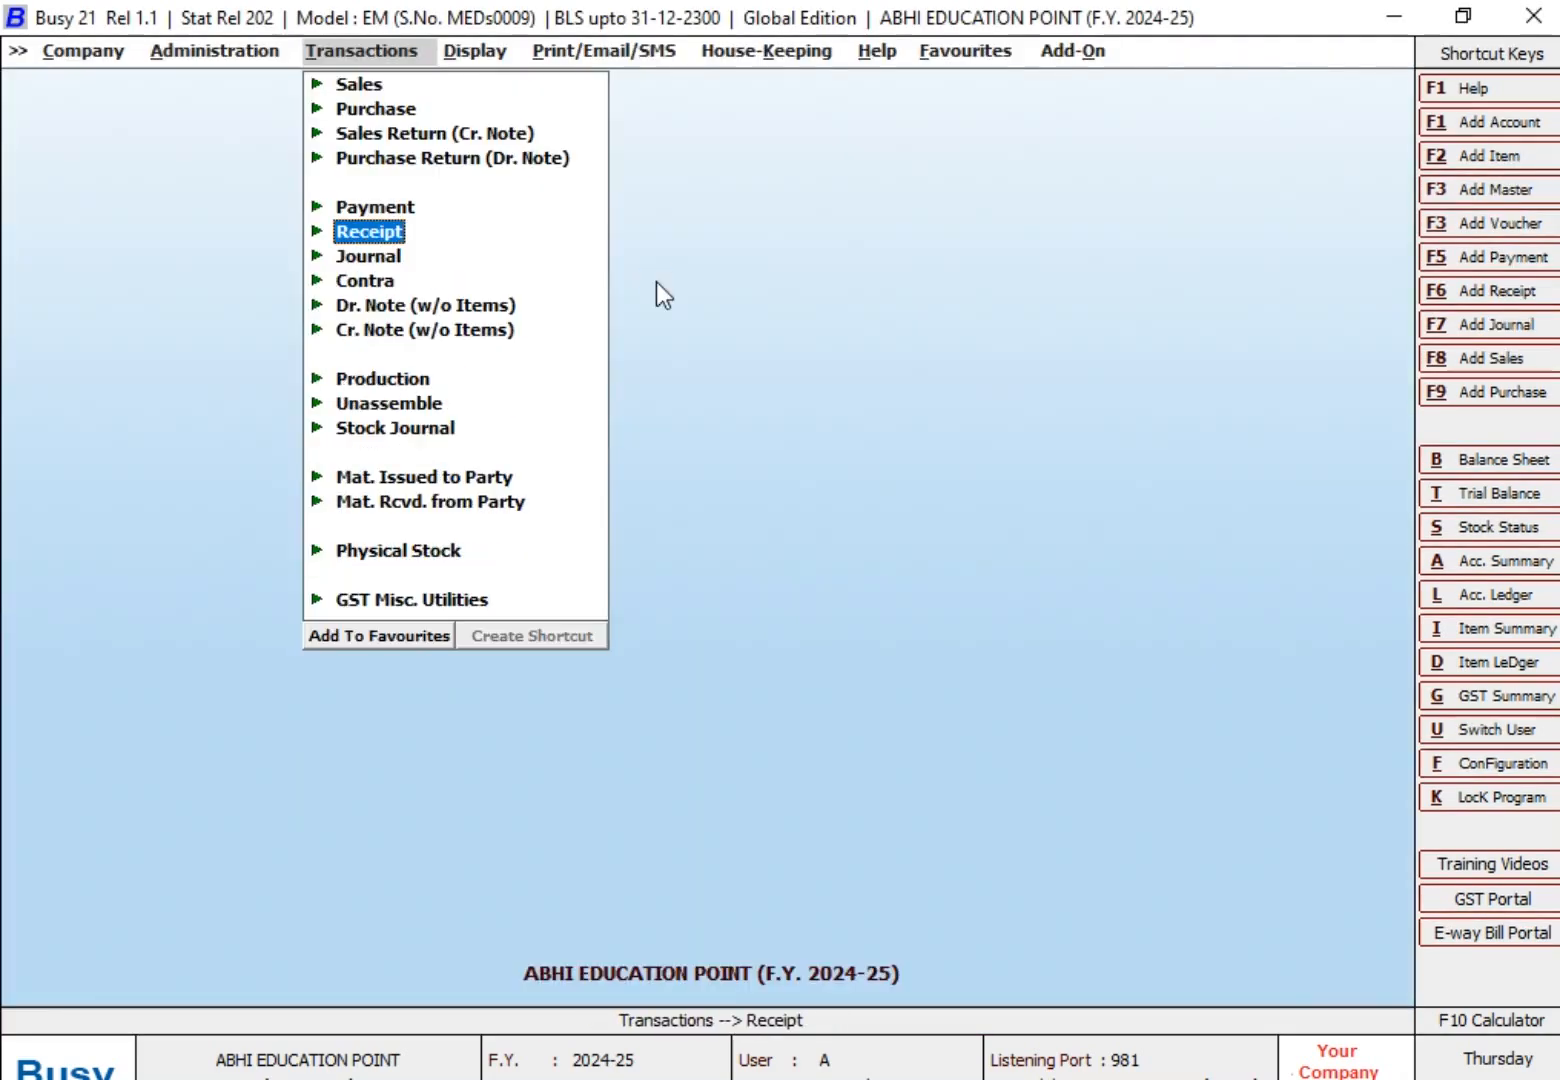
# View the Shastri Nagar account's sub ledger from 01-04-2024 to 15-08-2024 in standard format, then close it.
pyautogui.write('l')
pyautogui.write('MR')
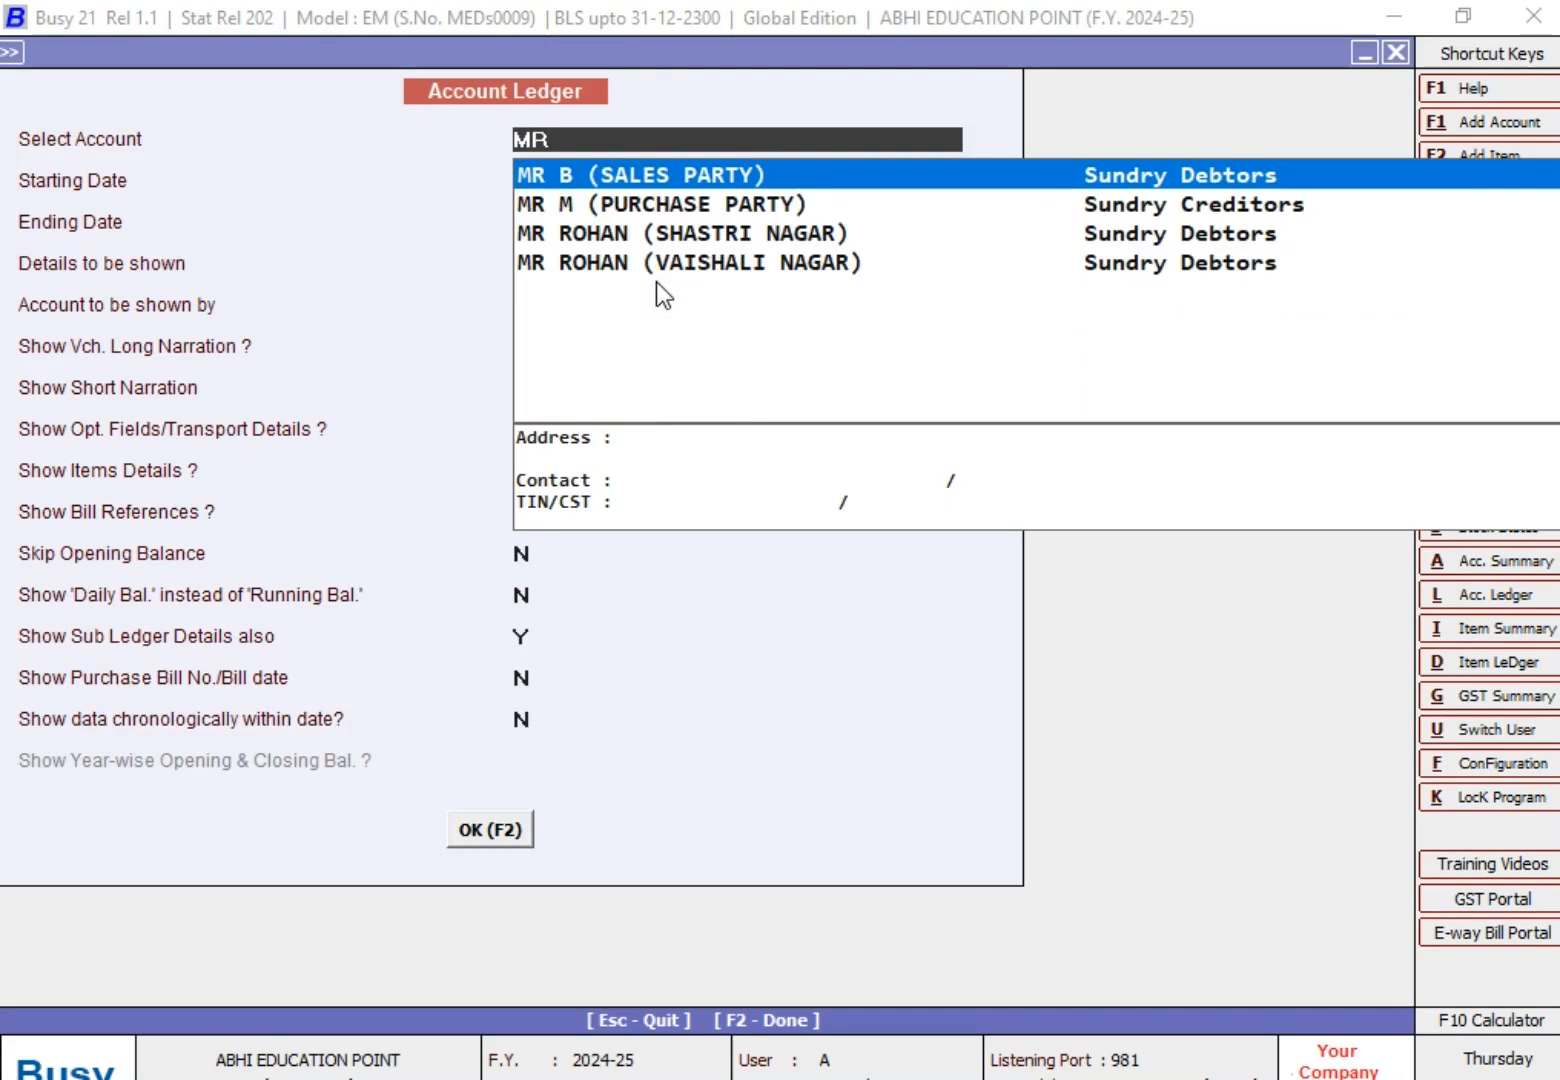
pyautogui.press('Down')
pyautogui.press('Down')
pyautogui.press('Return')
pyautogui.press('F2')
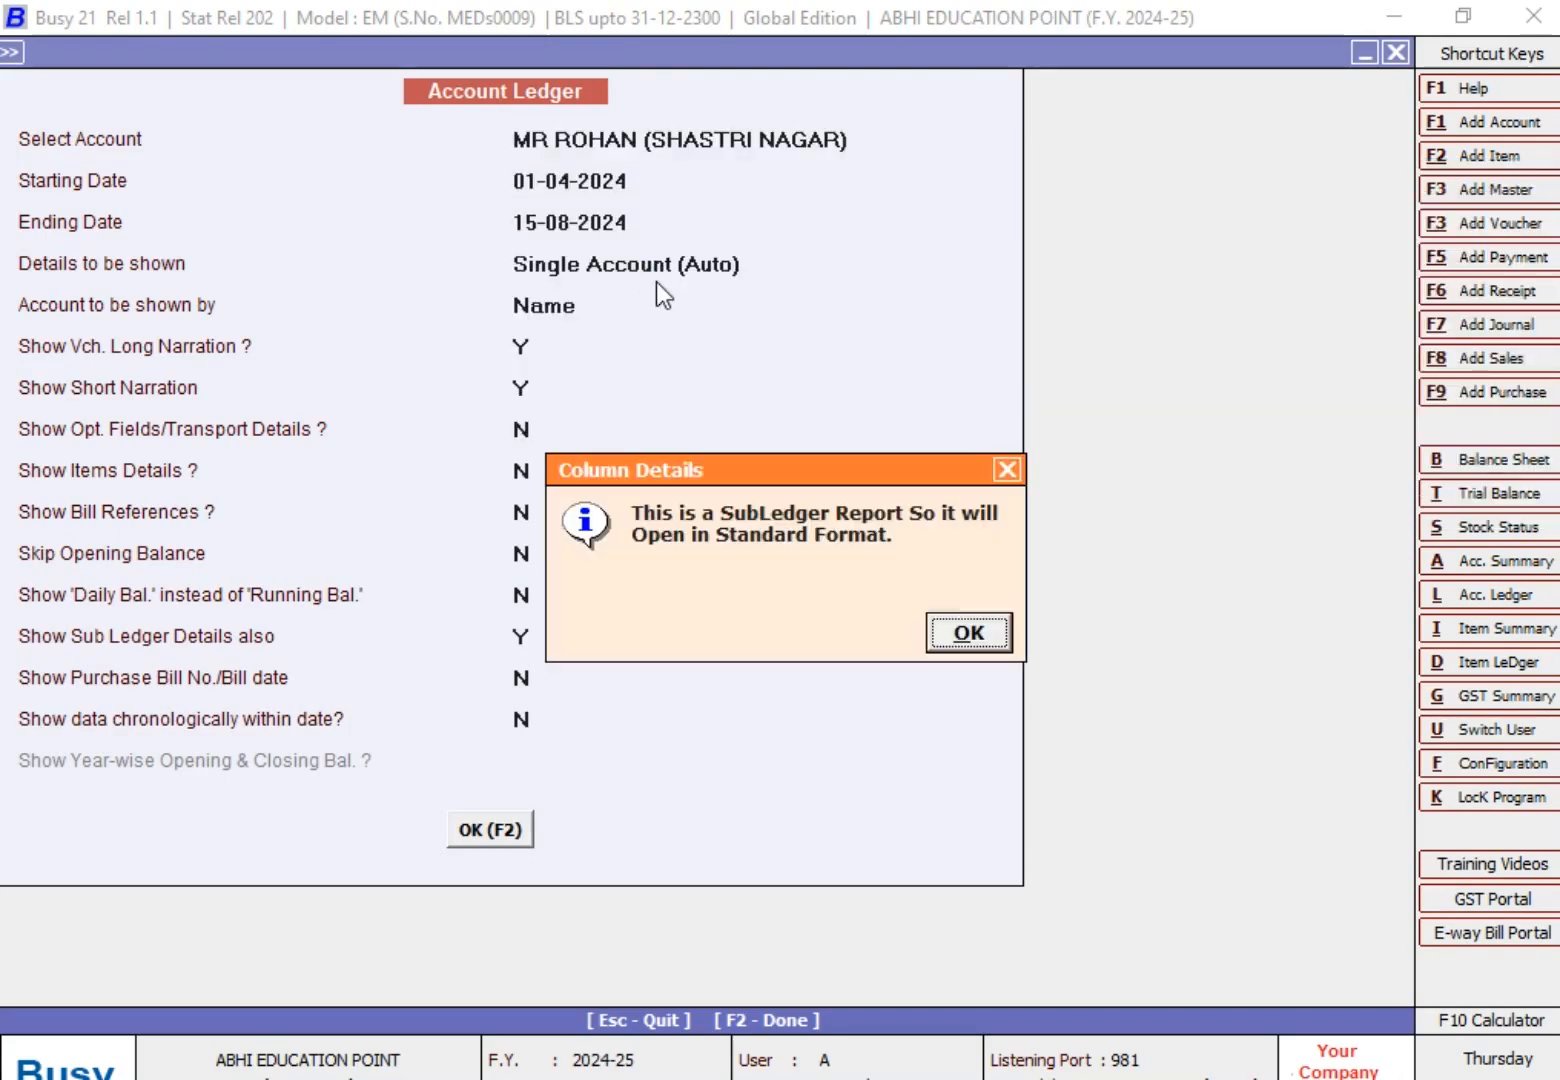
pyautogui.press('Return')
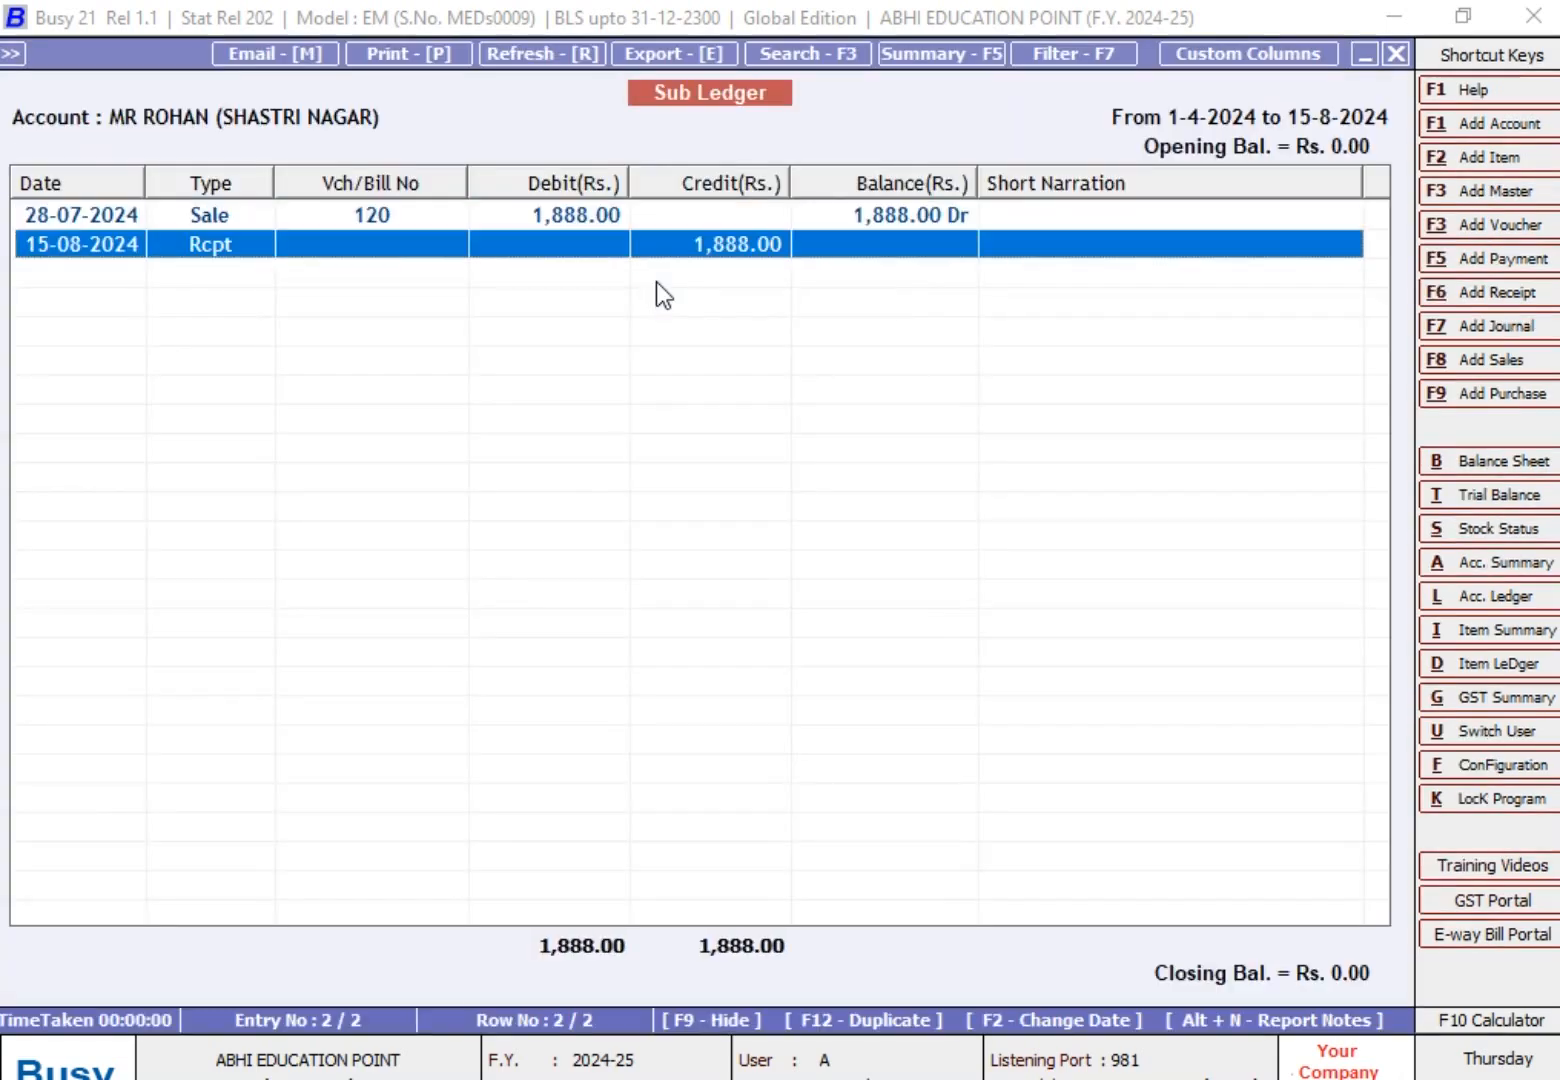
pyautogui.press('Escape')
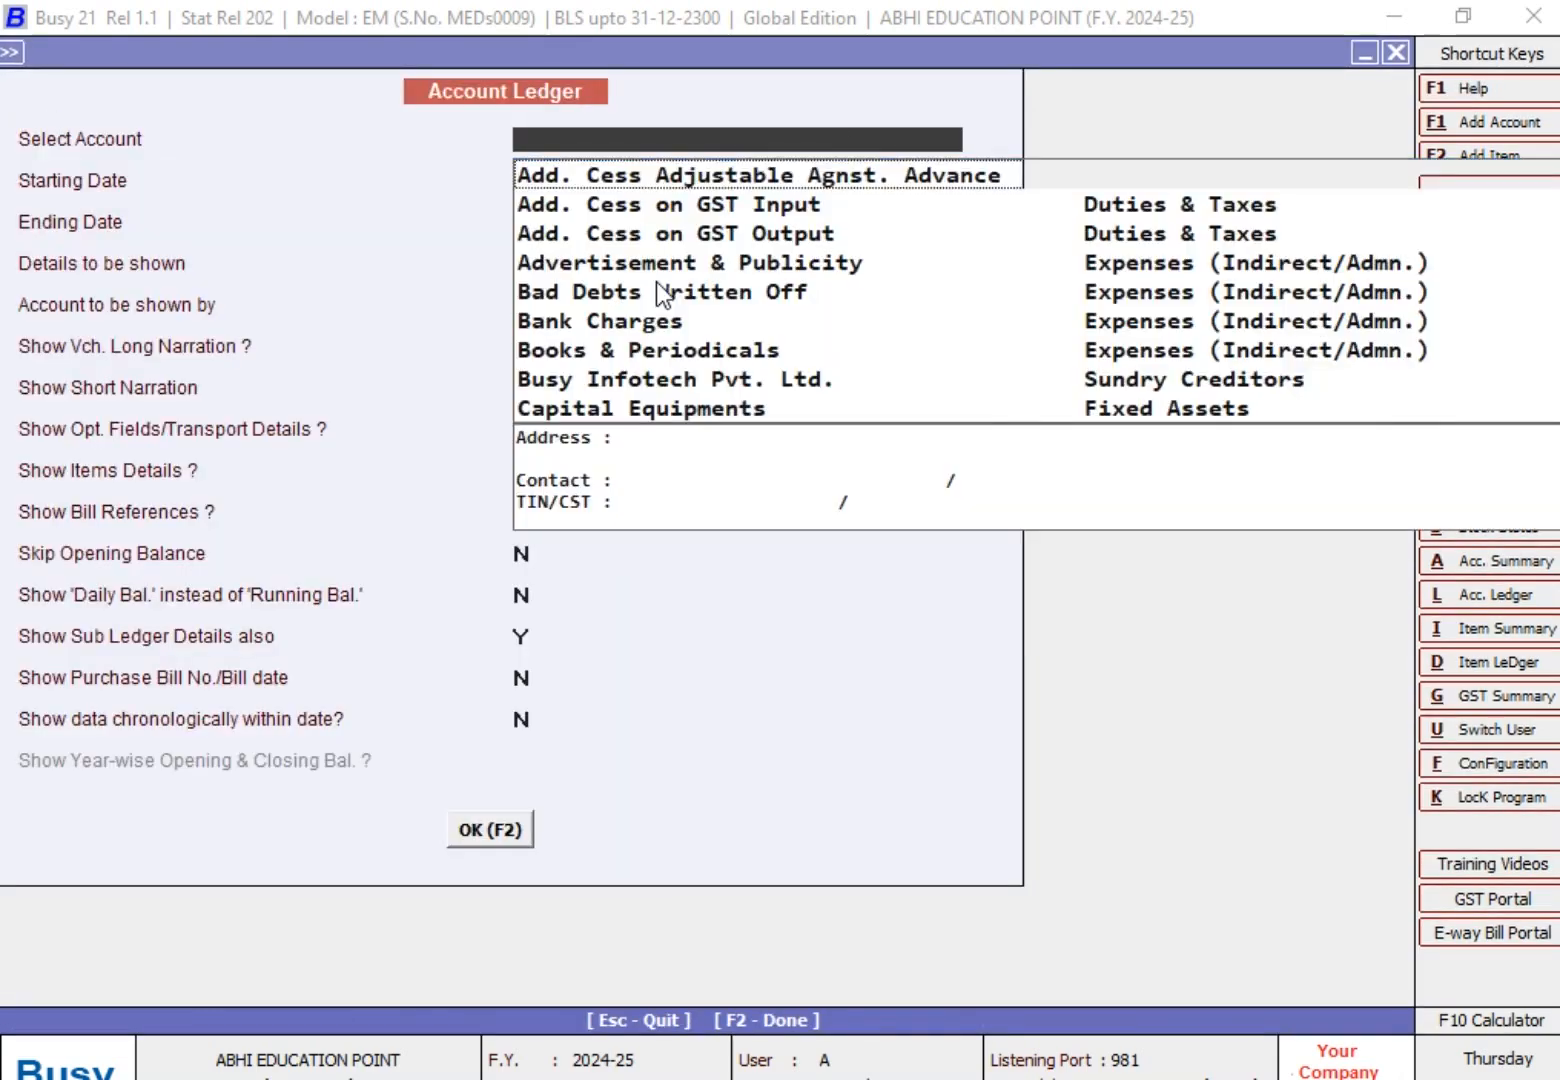
# Show the Vaishali Nagar account's ledger from 01-04-2024 to 15-08-2024 and widen the Account column to read the full sub ledger amounts.
pyautogui.write('MR')
pyautogui.press('Down')
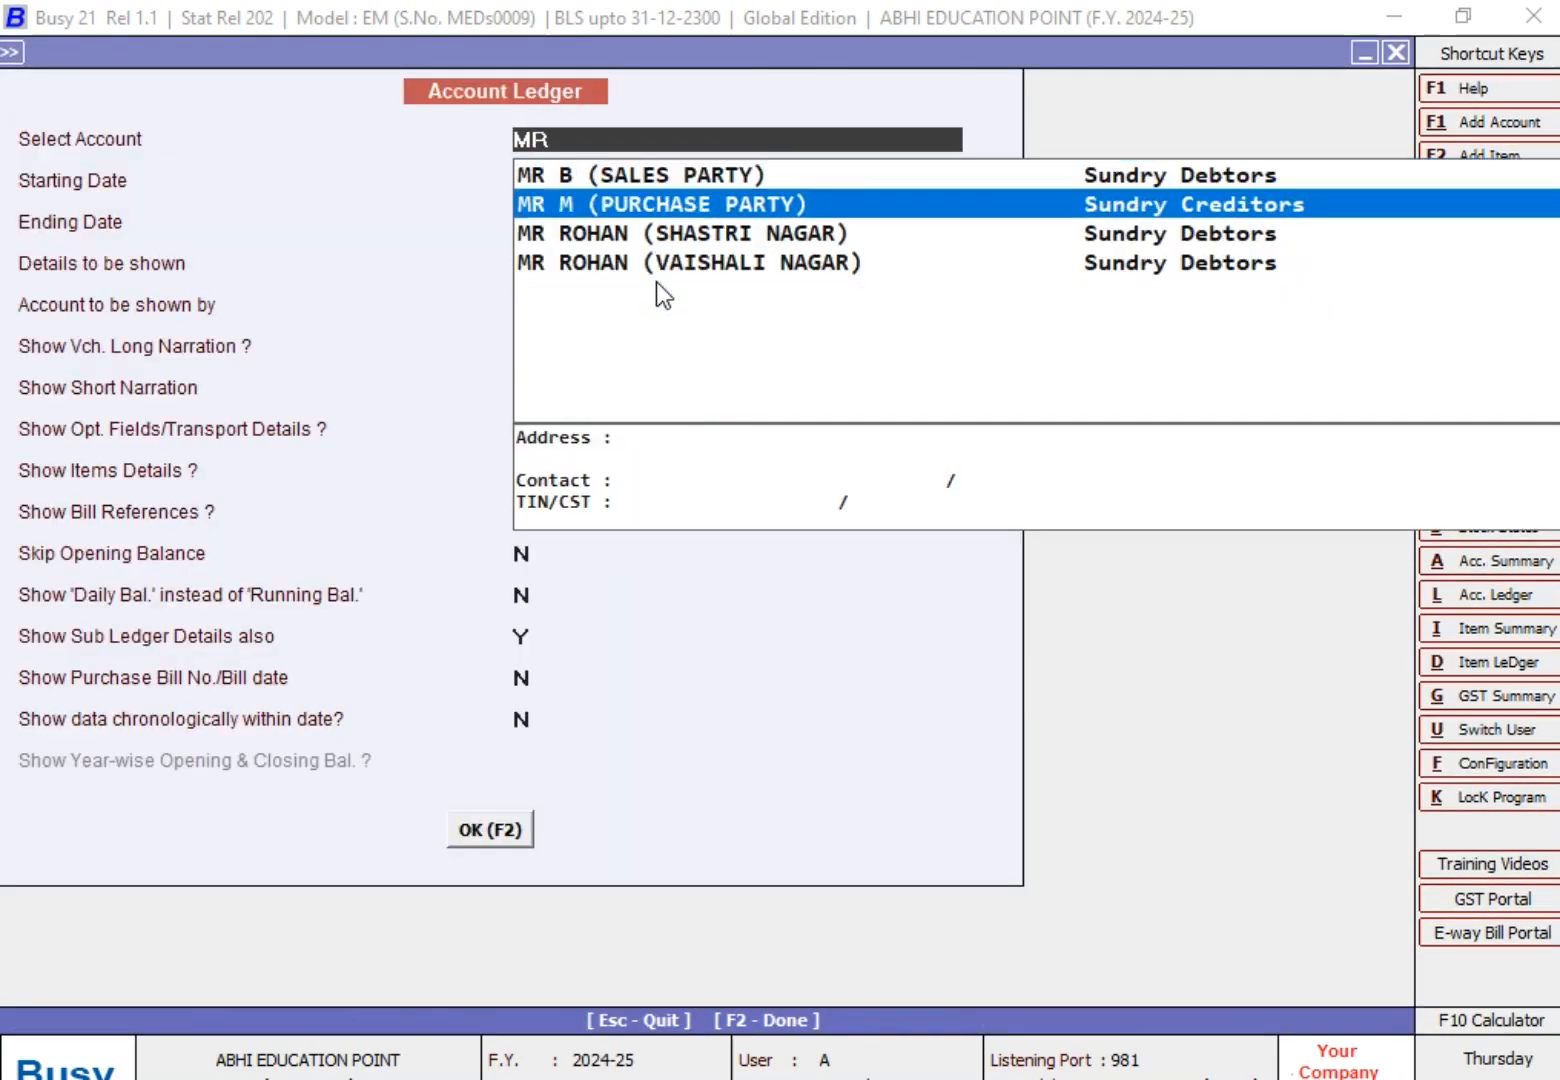
pyautogui.press('Down')
pyautogui.press('Down')
pyautogui.press('Return')
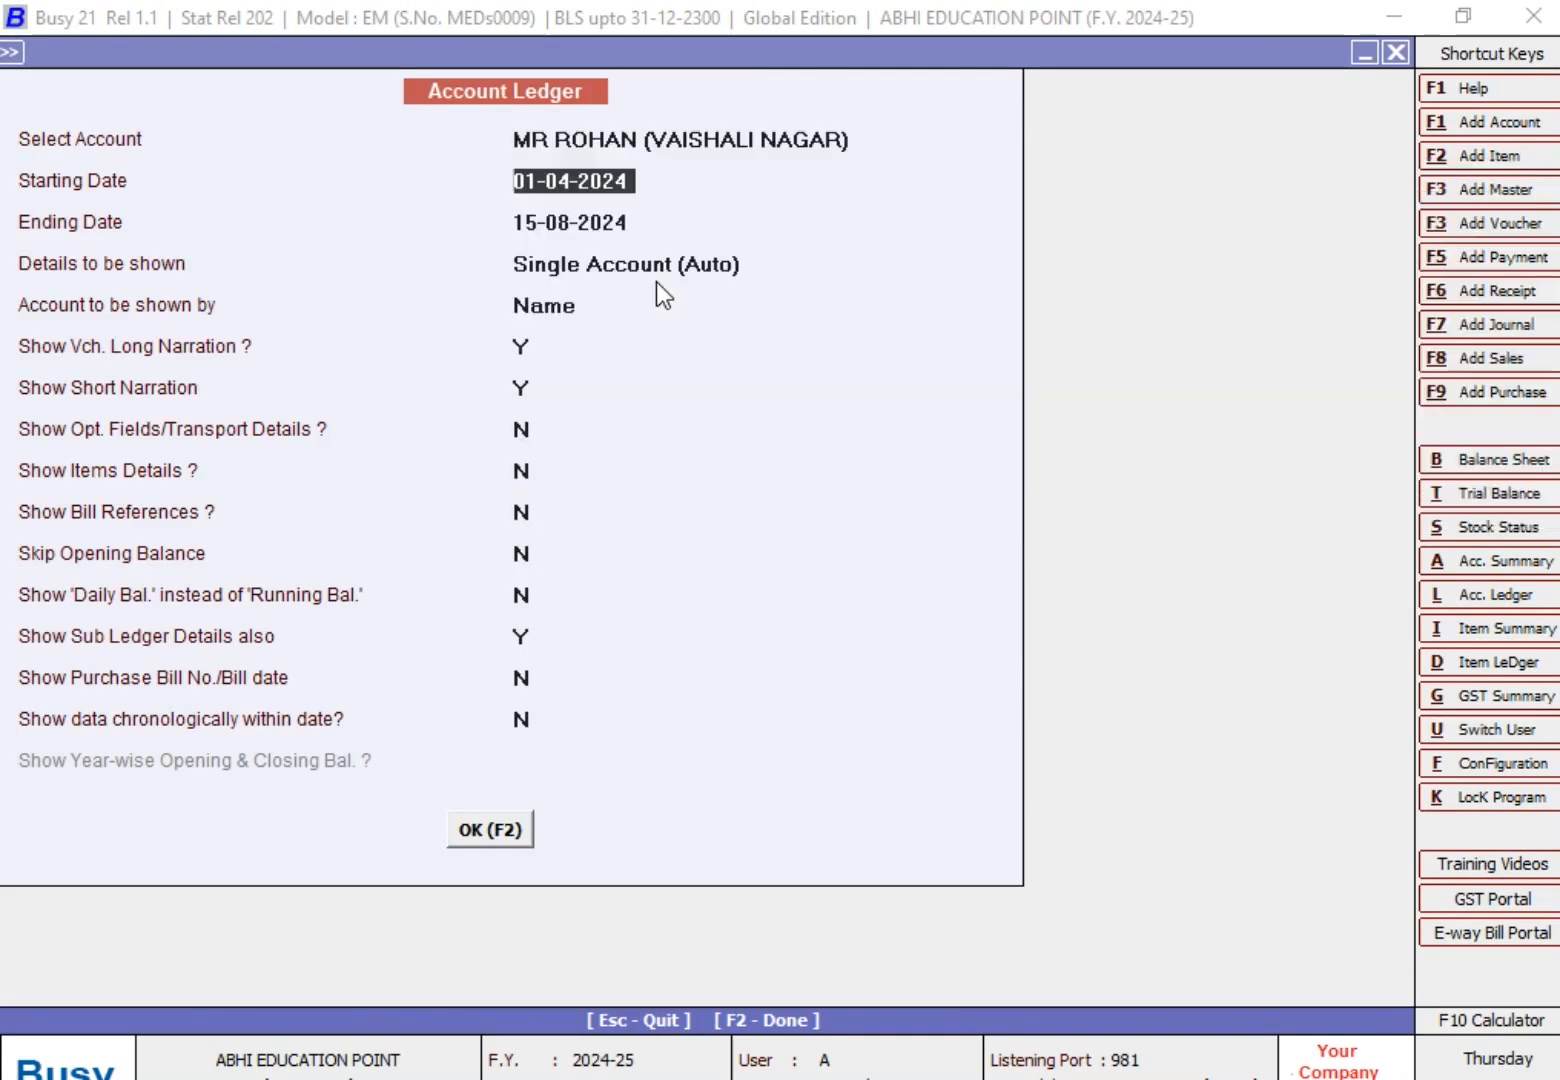
pyautogui.press('F2')
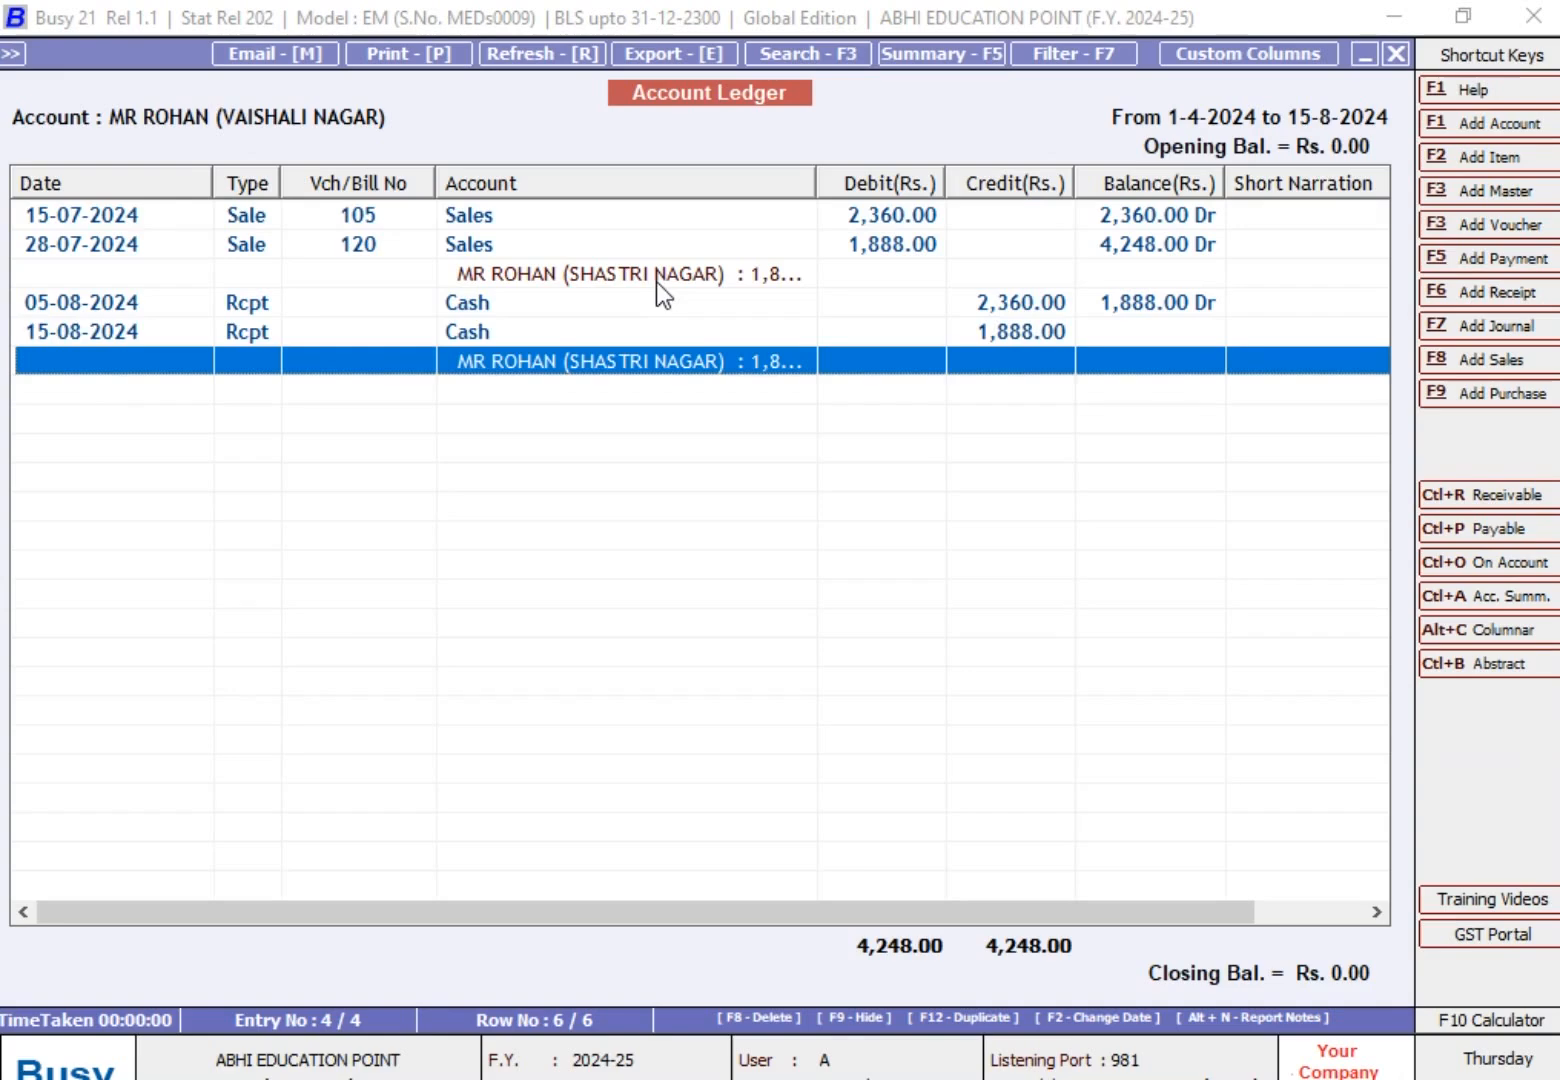
pyautogui.press('Up')
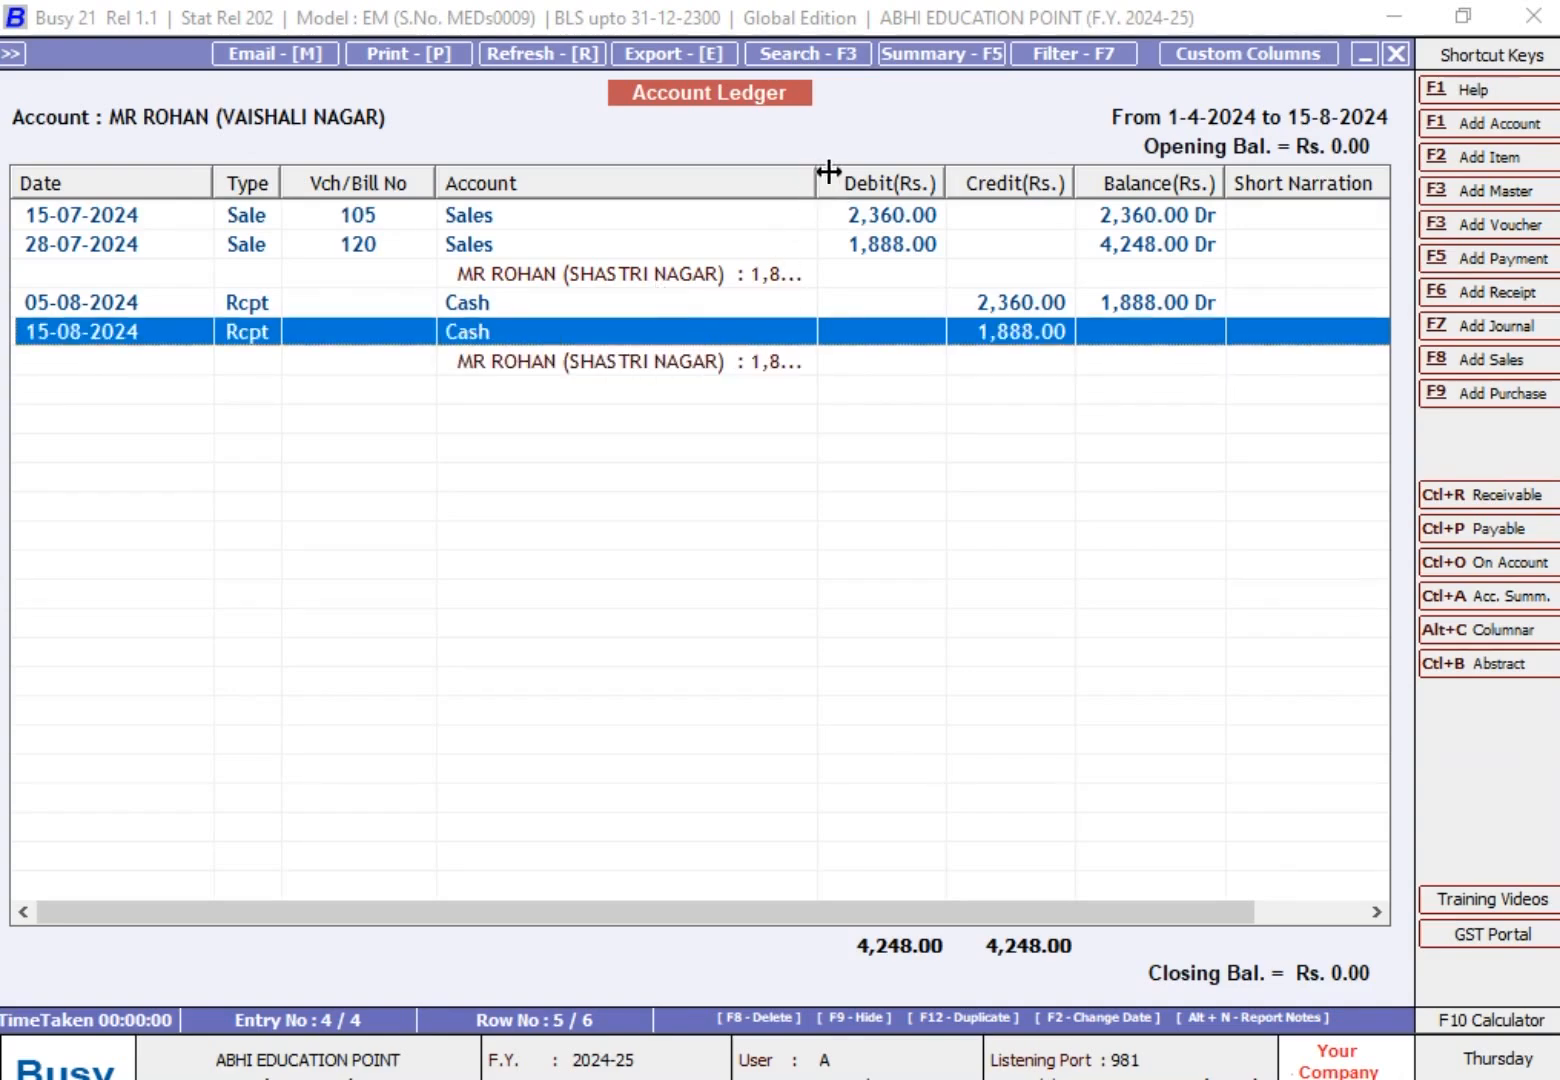
pyautogui.moveTo(819, 179); pyautogui.dragTo(869, 180)
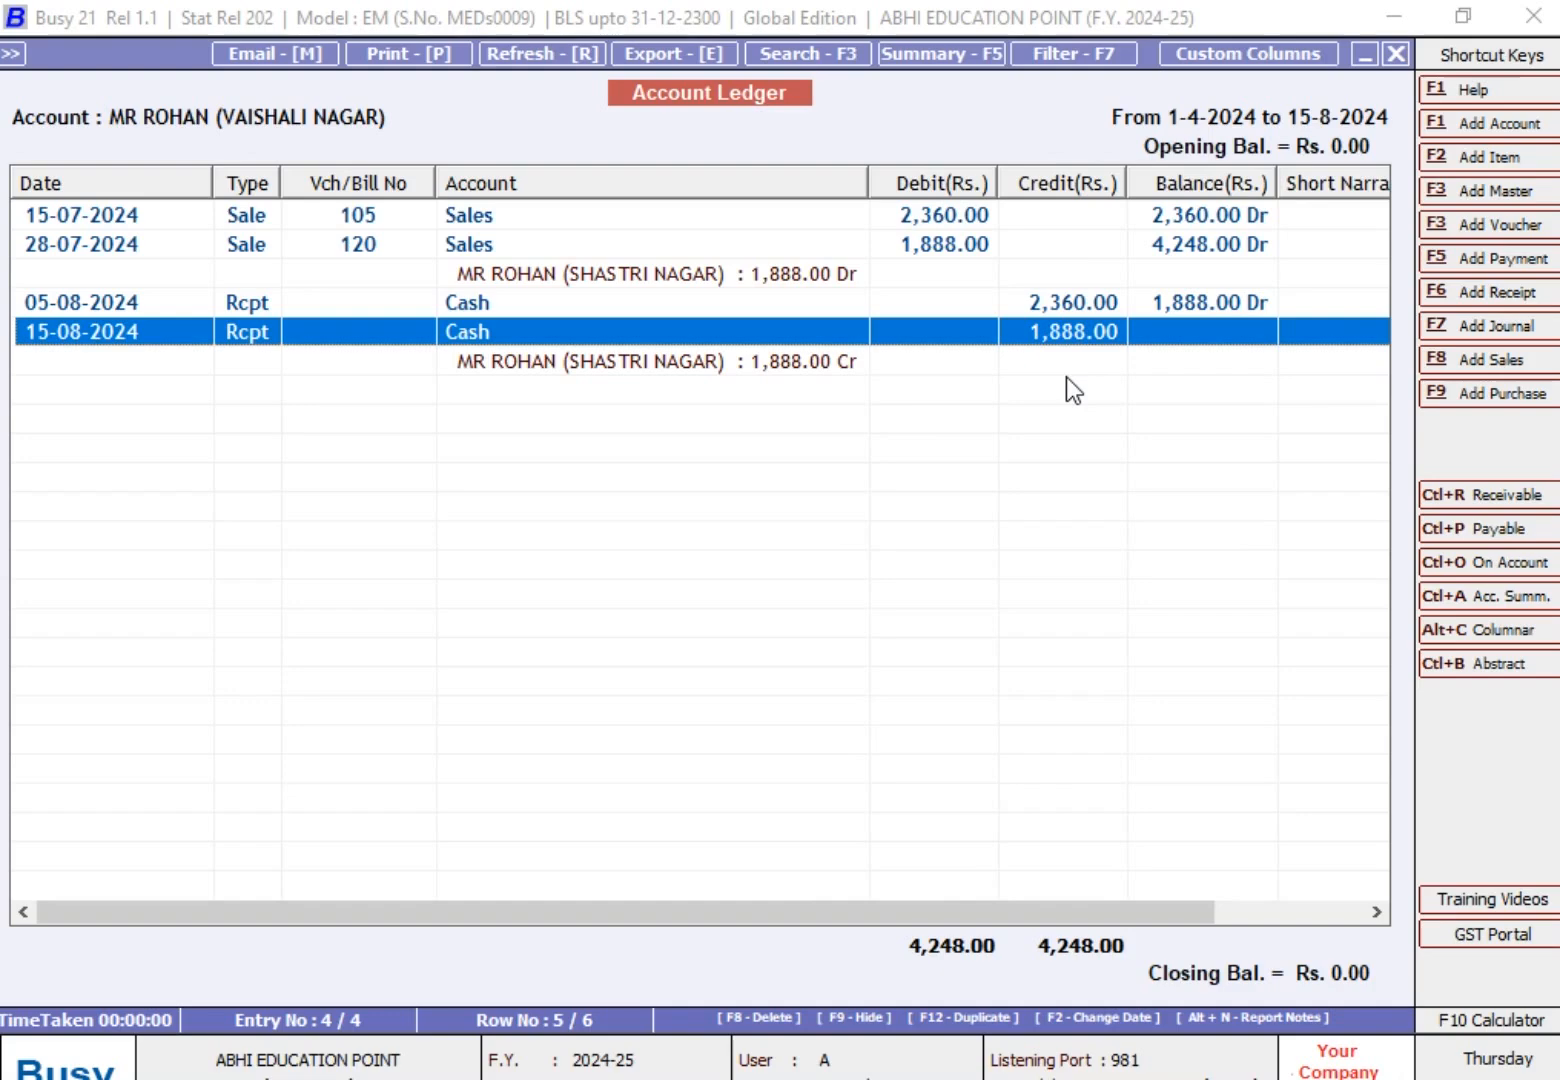
# Open the receipt dated 15-08-2024 from the Vaishali Nagar ledger and delete that voucher.
pyautogui.press('Return')
pyautogui.press('F8')
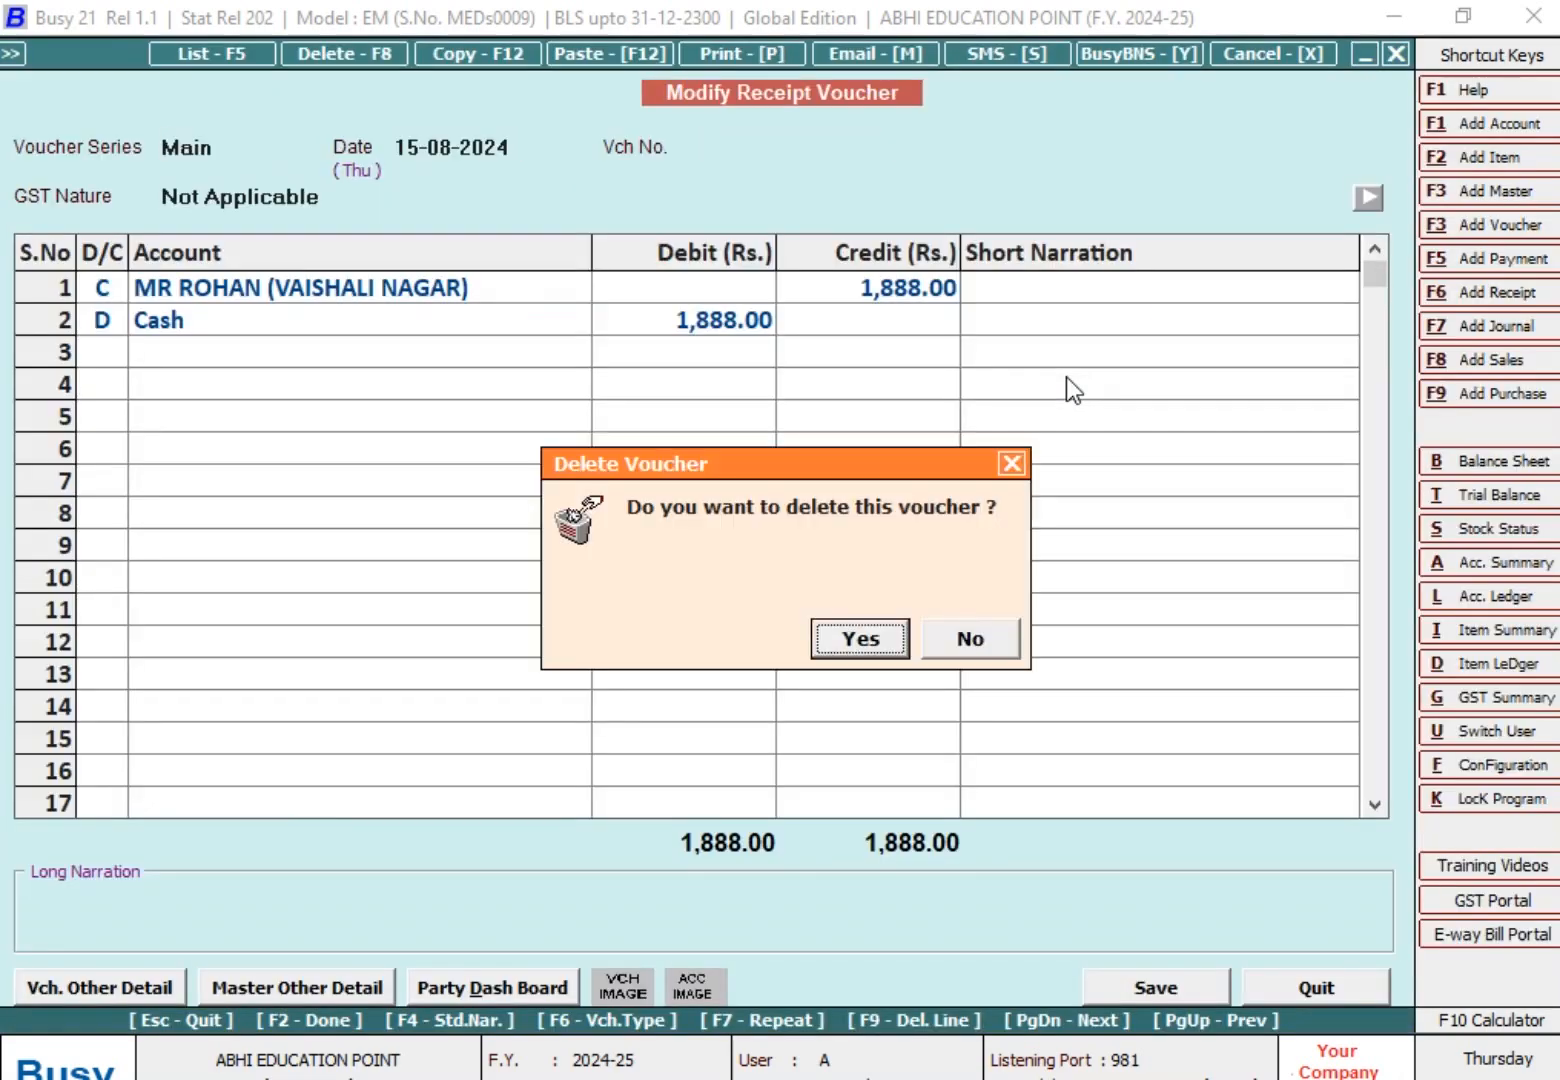
pyautogui.press('Escape')
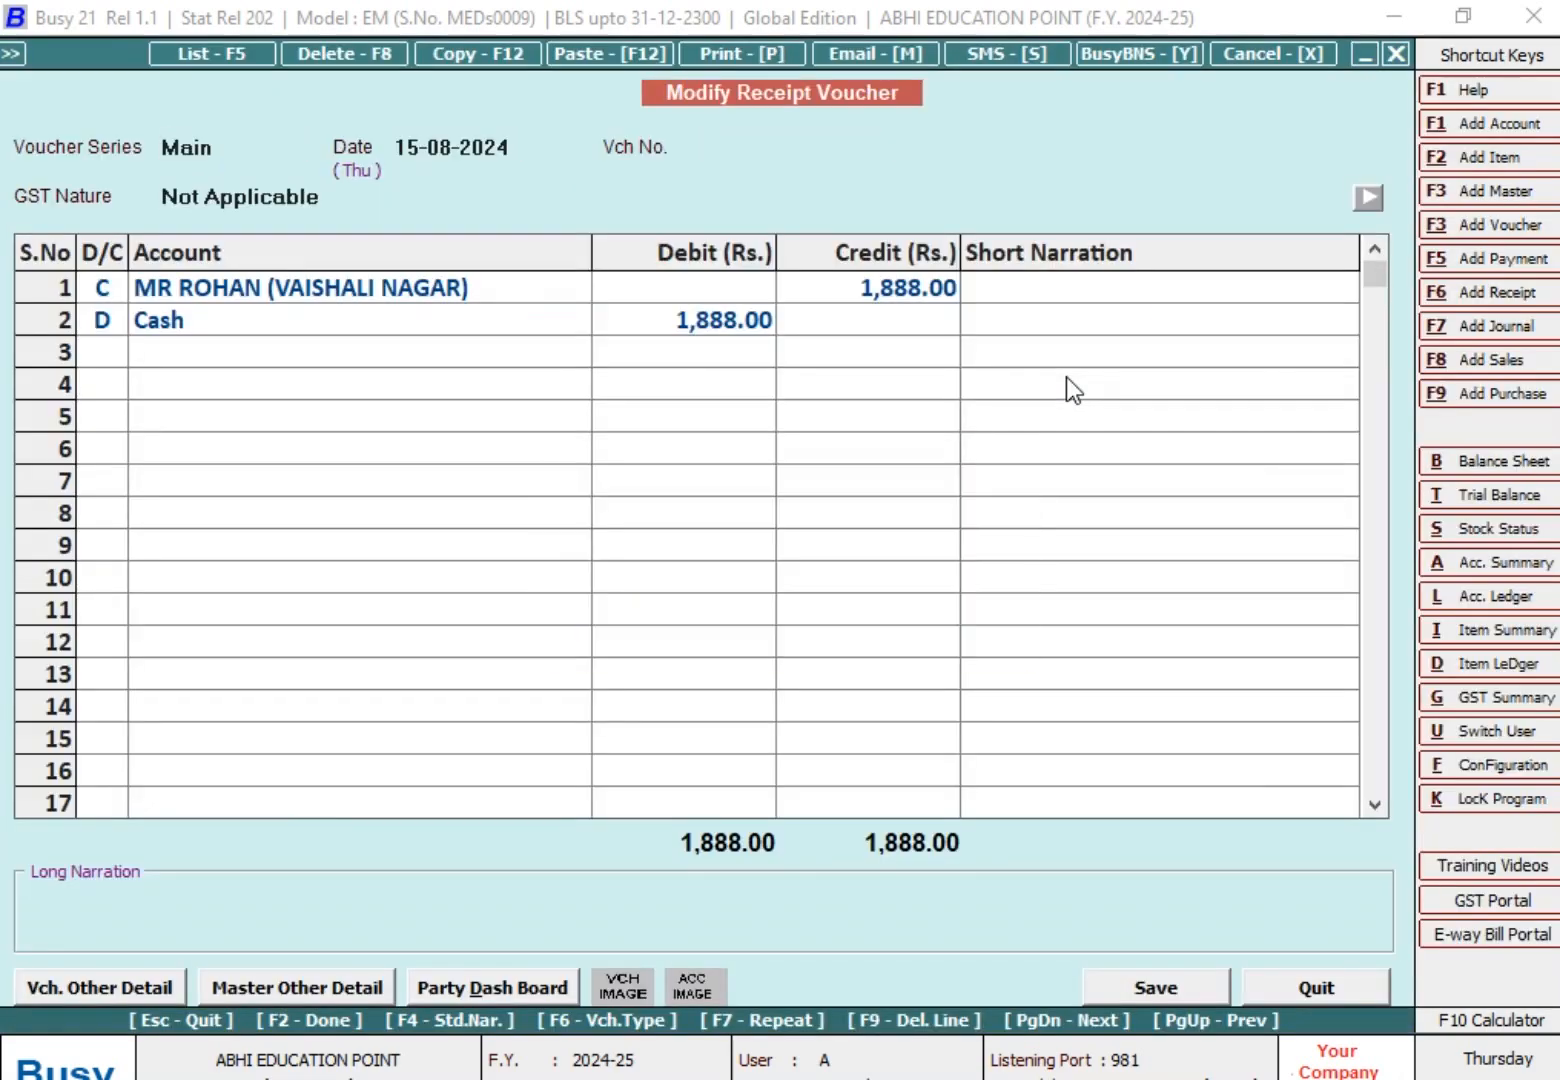
pyautogui.press('Escape')
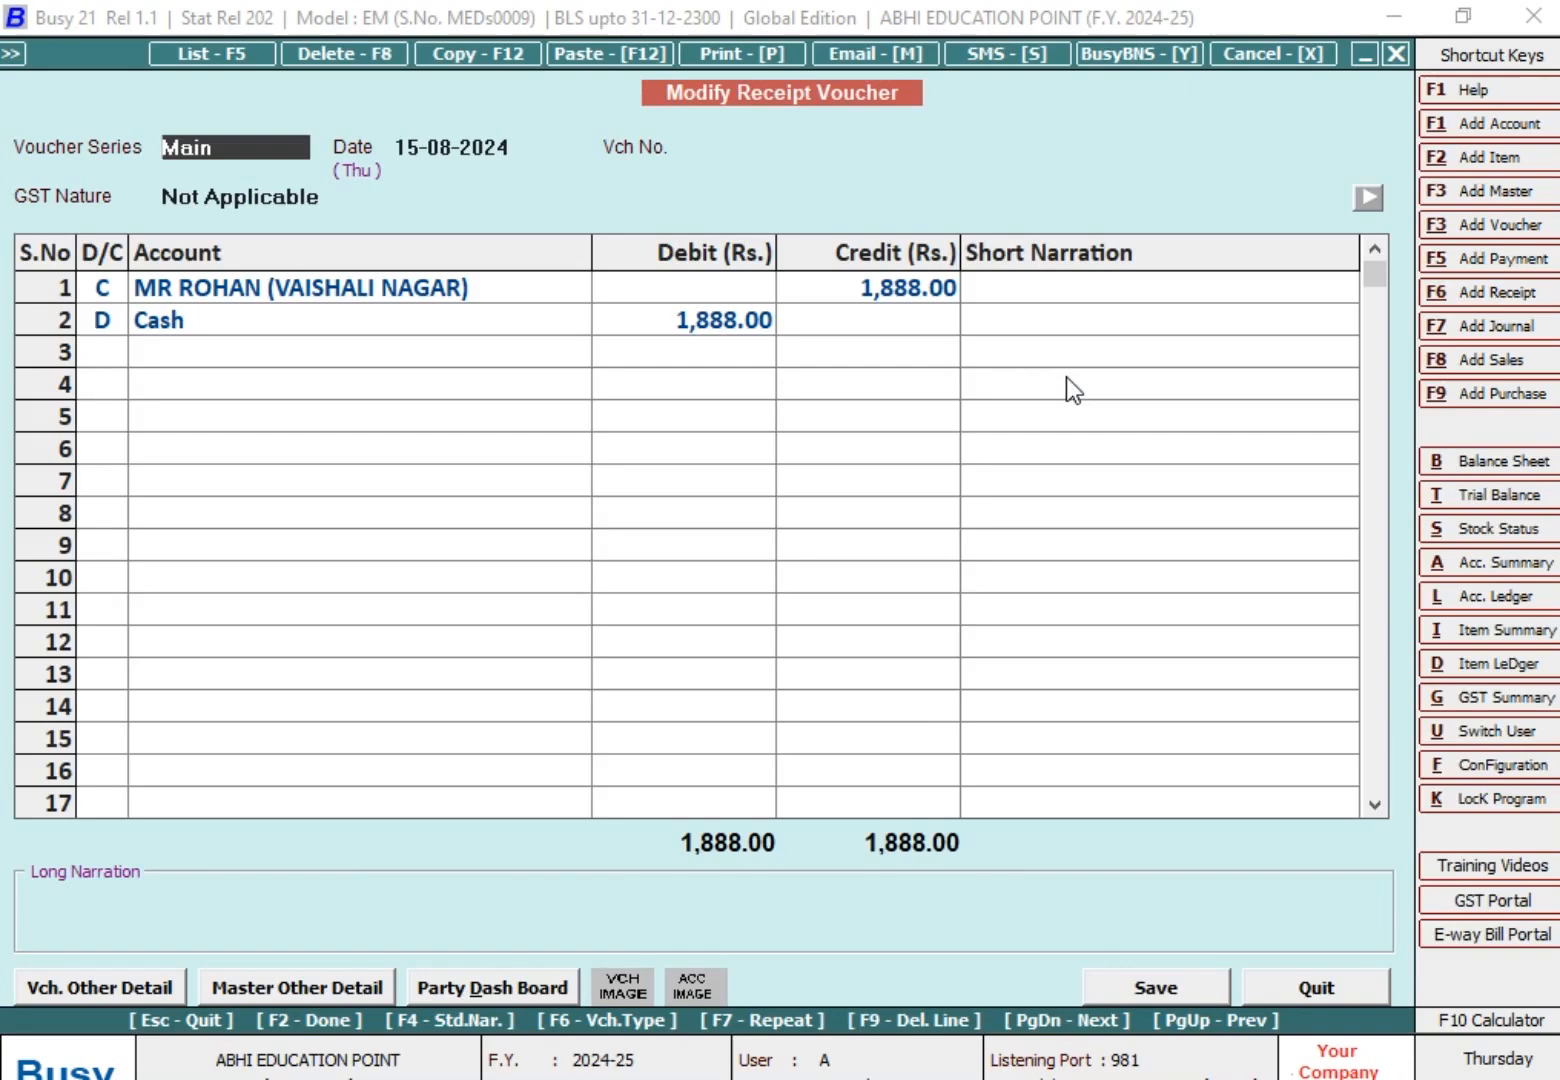
pyautogui.press('F8')
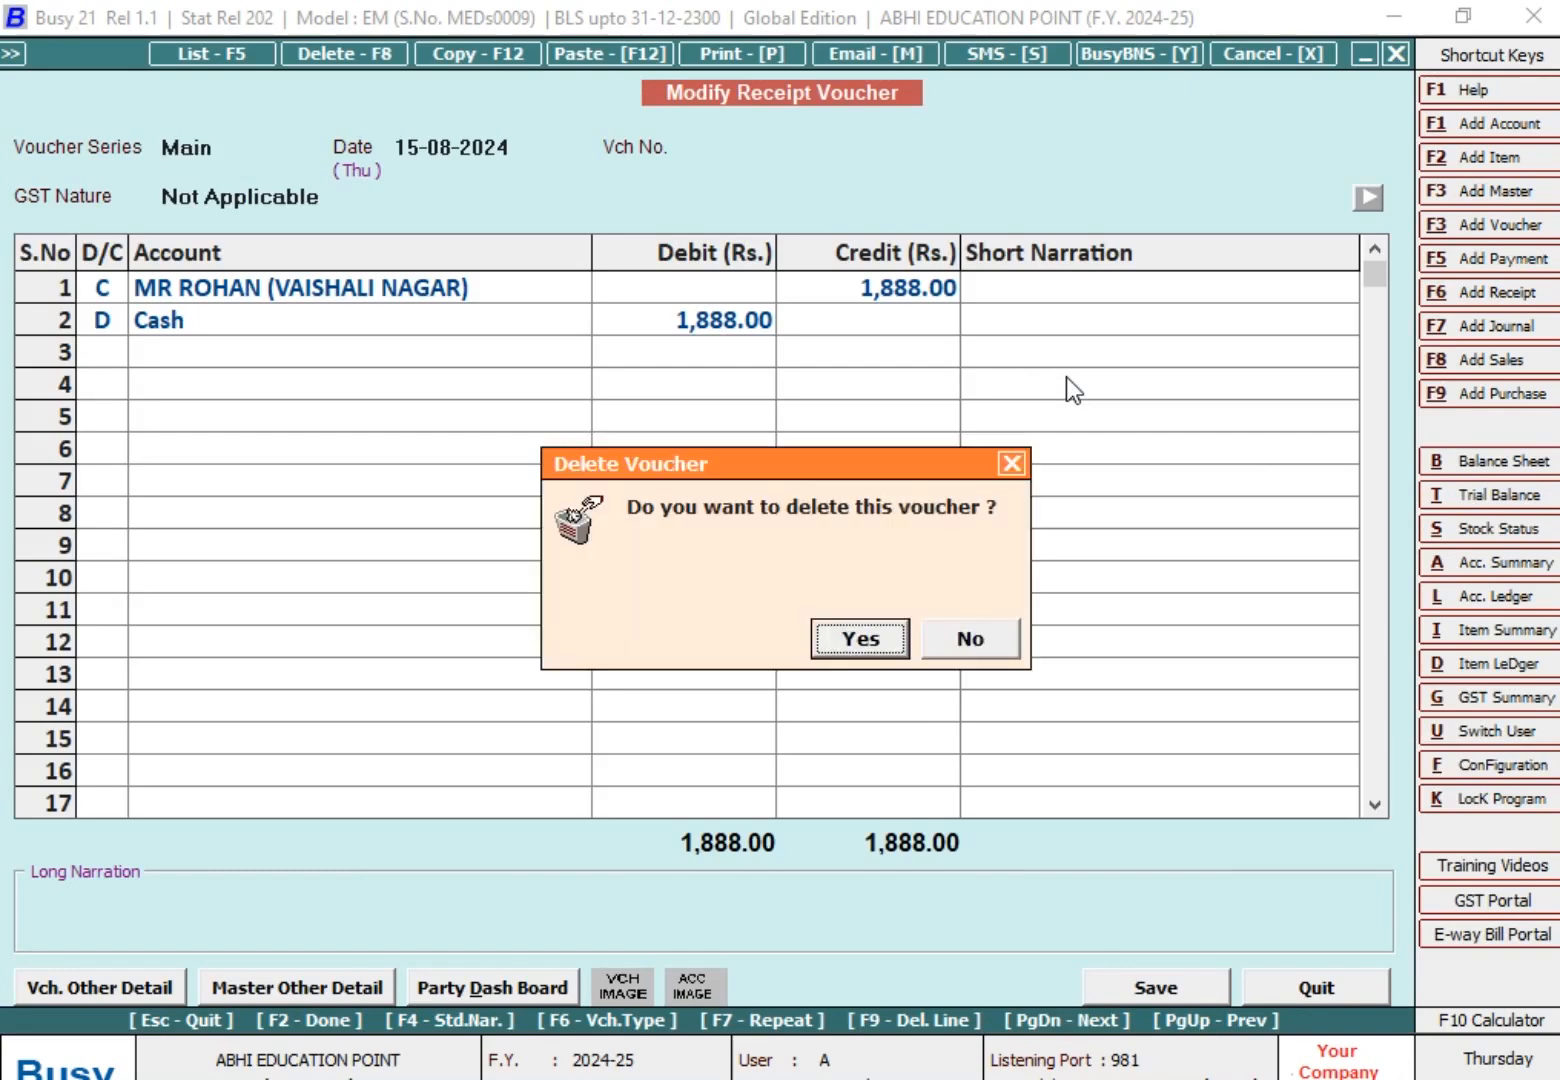
pyautogui.press('Escape')
pyautogui.press('Escape')
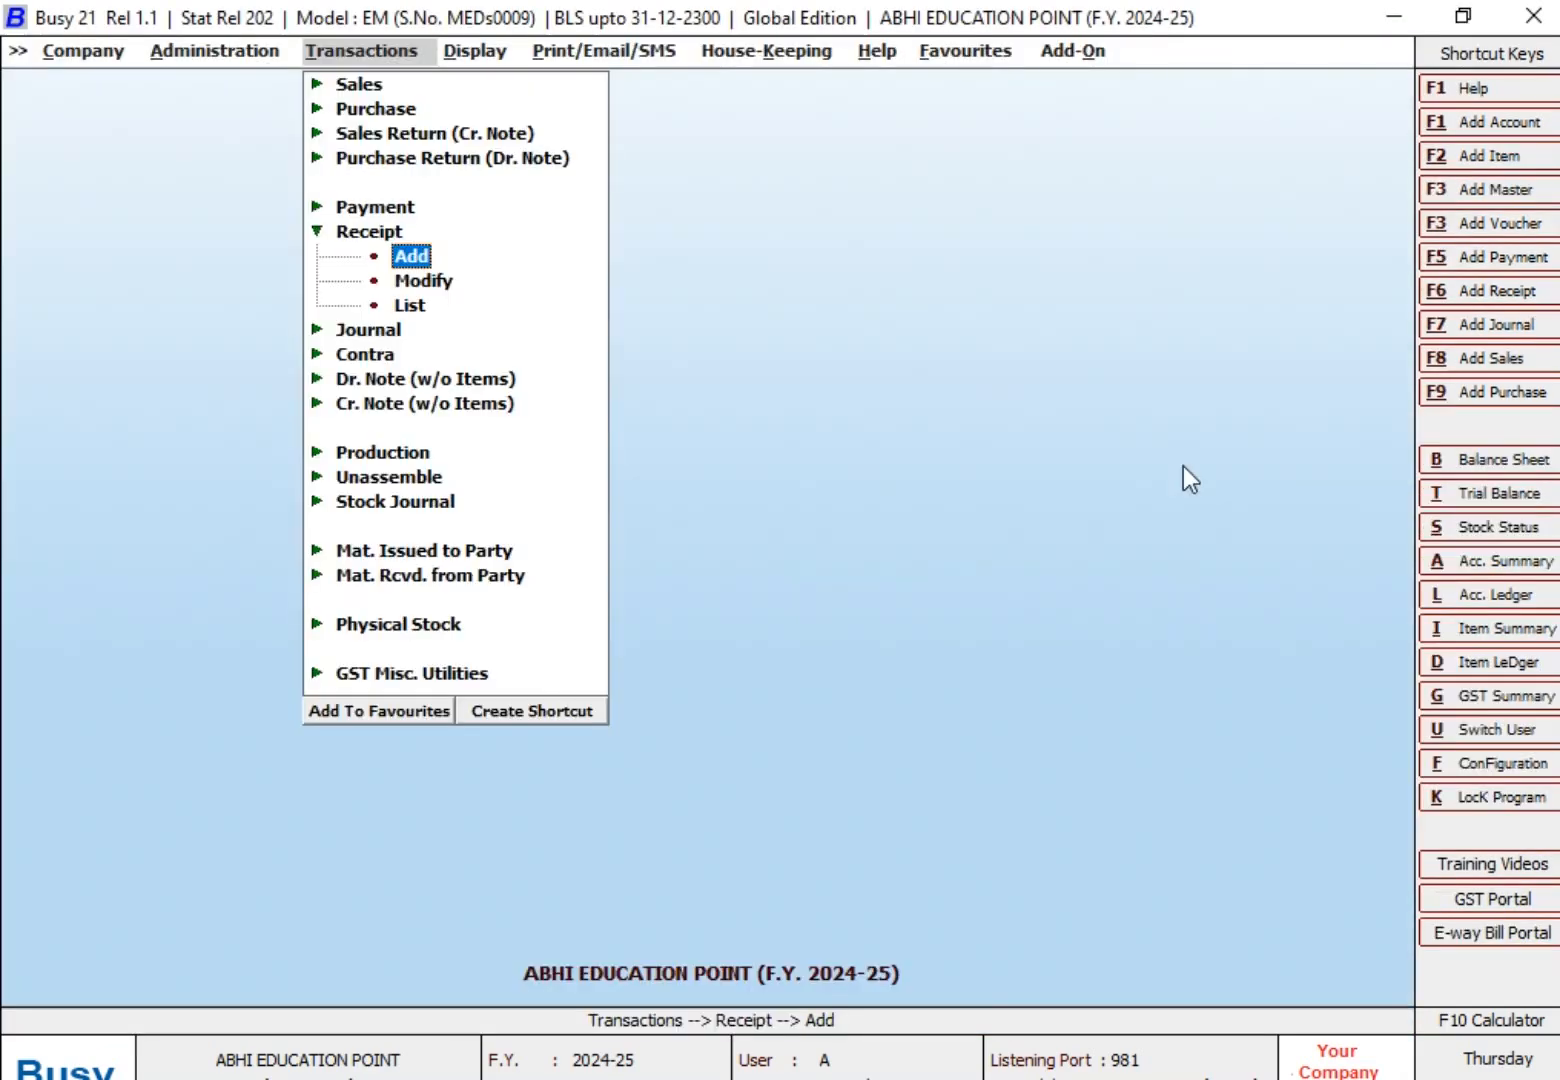
# Start a new receipt voucher in the Main series dated 15-08-2024, with GST Not Applicable and a credit entry in the first row.
pyautogui.press('Return')
pyautogui.press('Return')
pyautogui.write('15')
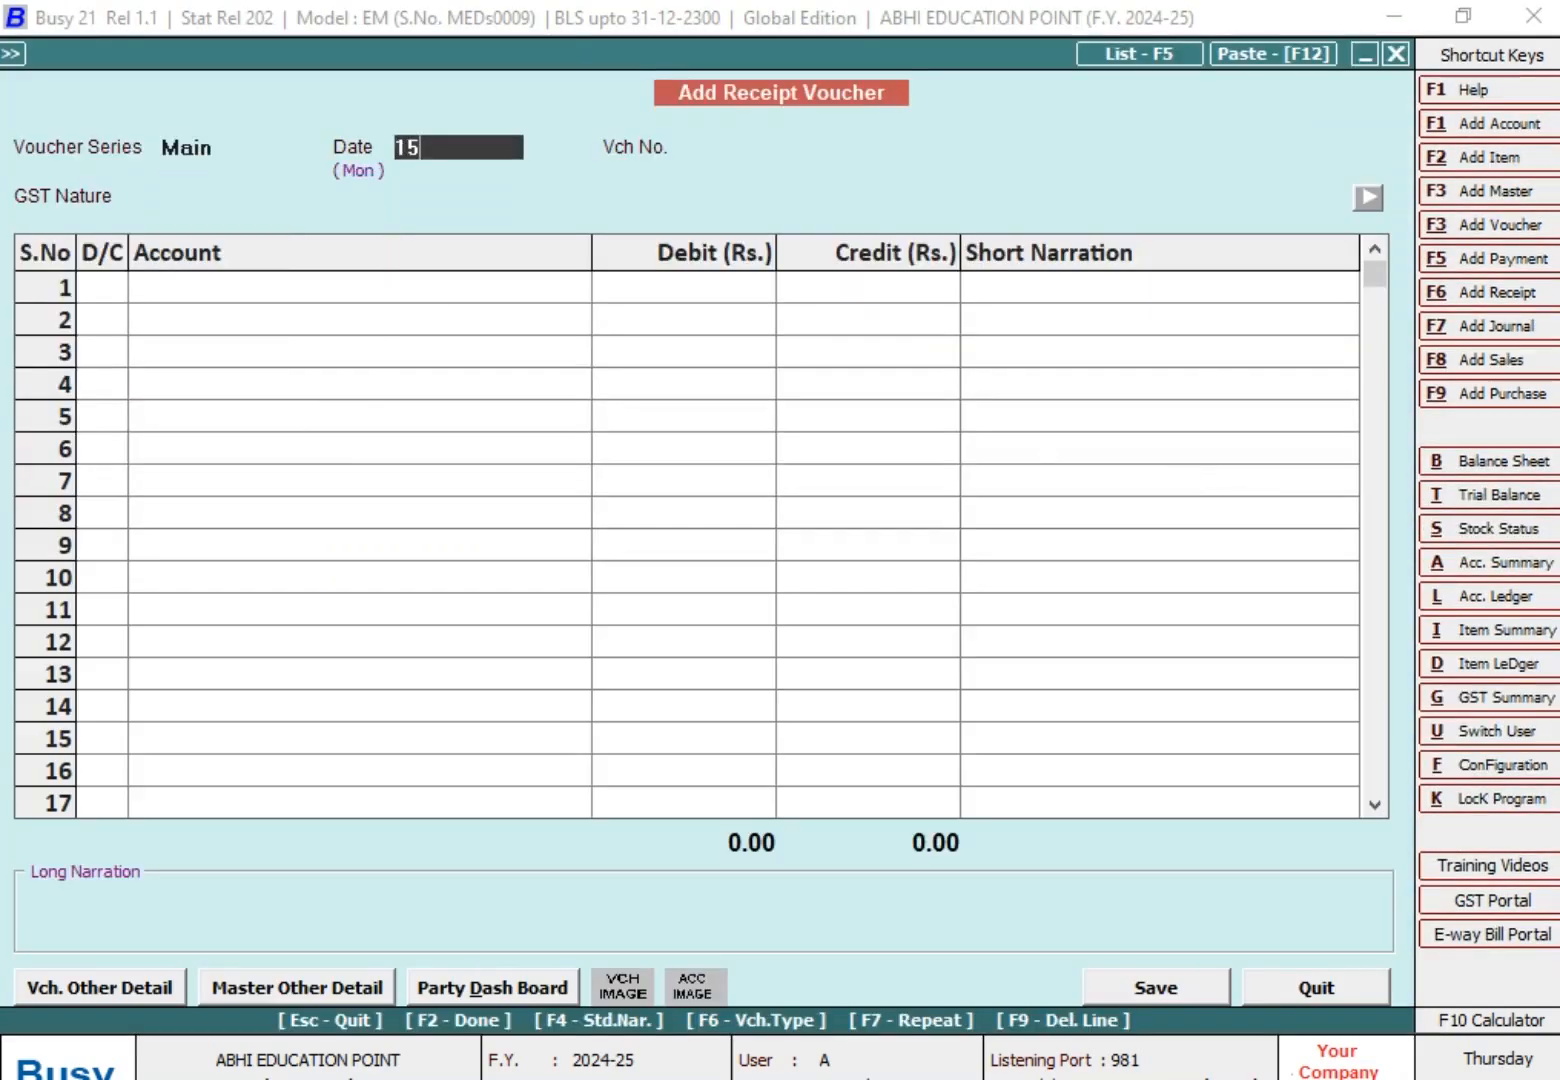
pyautogui.press('Return')
pyautogui.press('Return')
pyautogui.press('Return')
pyautogui.press('Return')
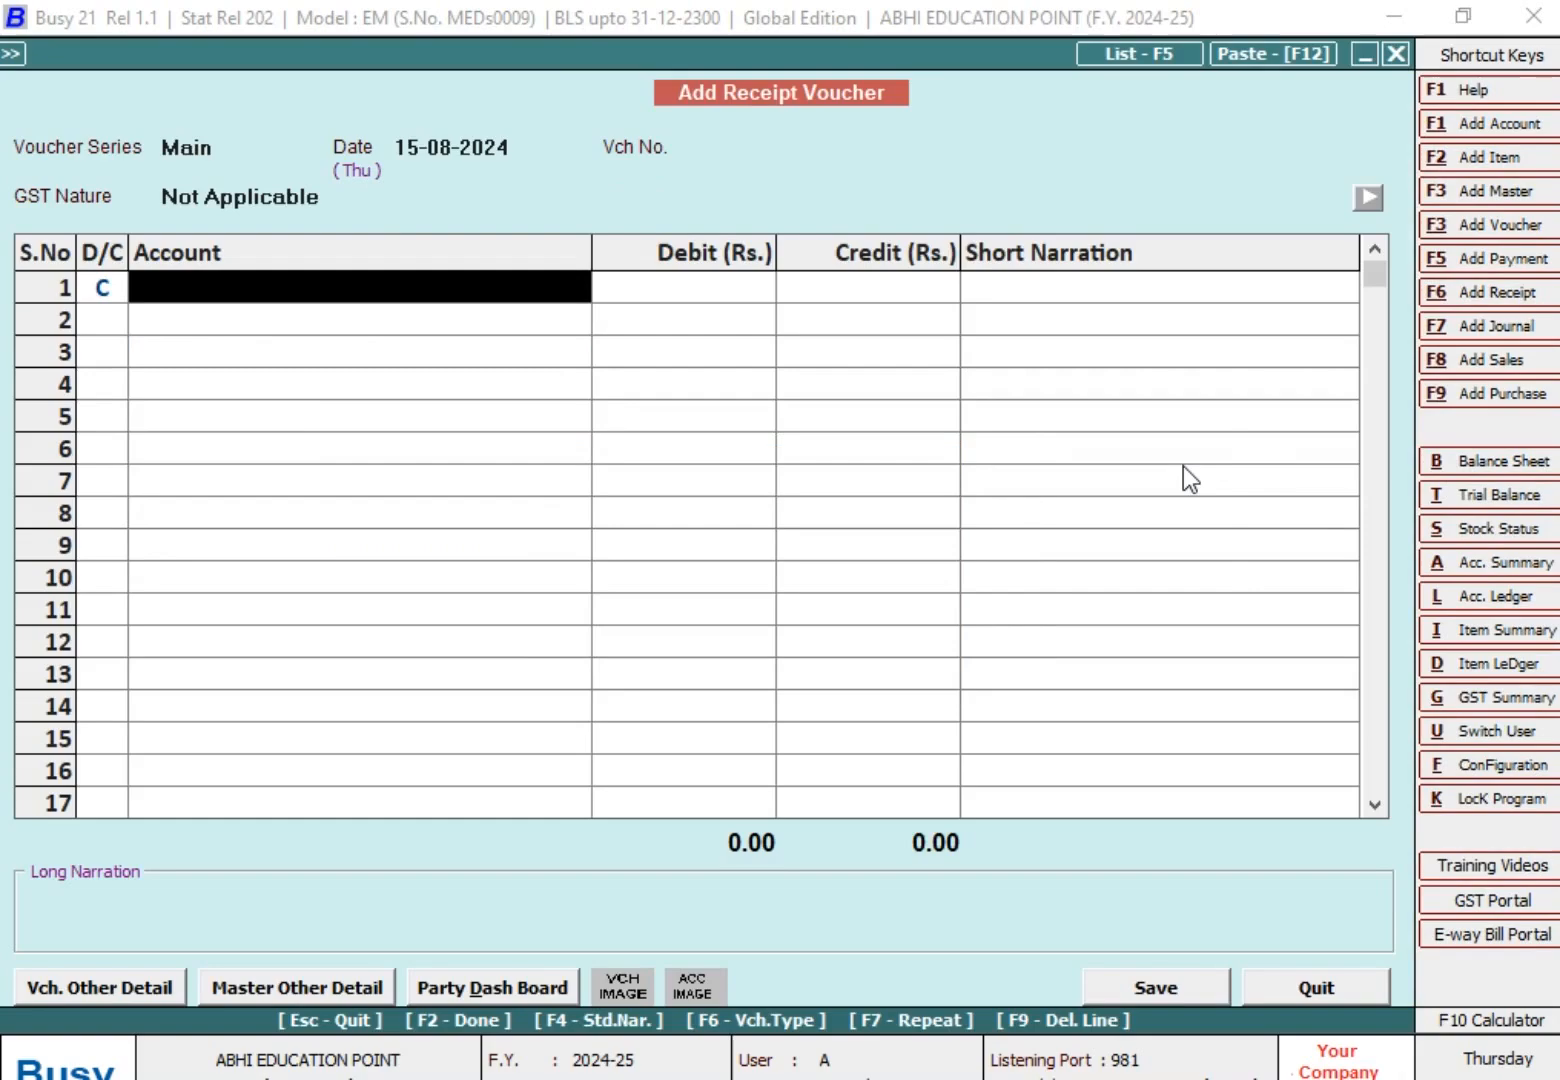
# Choose the Vaishali Nagar general ledger account for the credit in the first row.
pyautogui.write('mR')
pyautogui.press('Down')
pyautogui.press('Down')
pyautogui.press('Down')
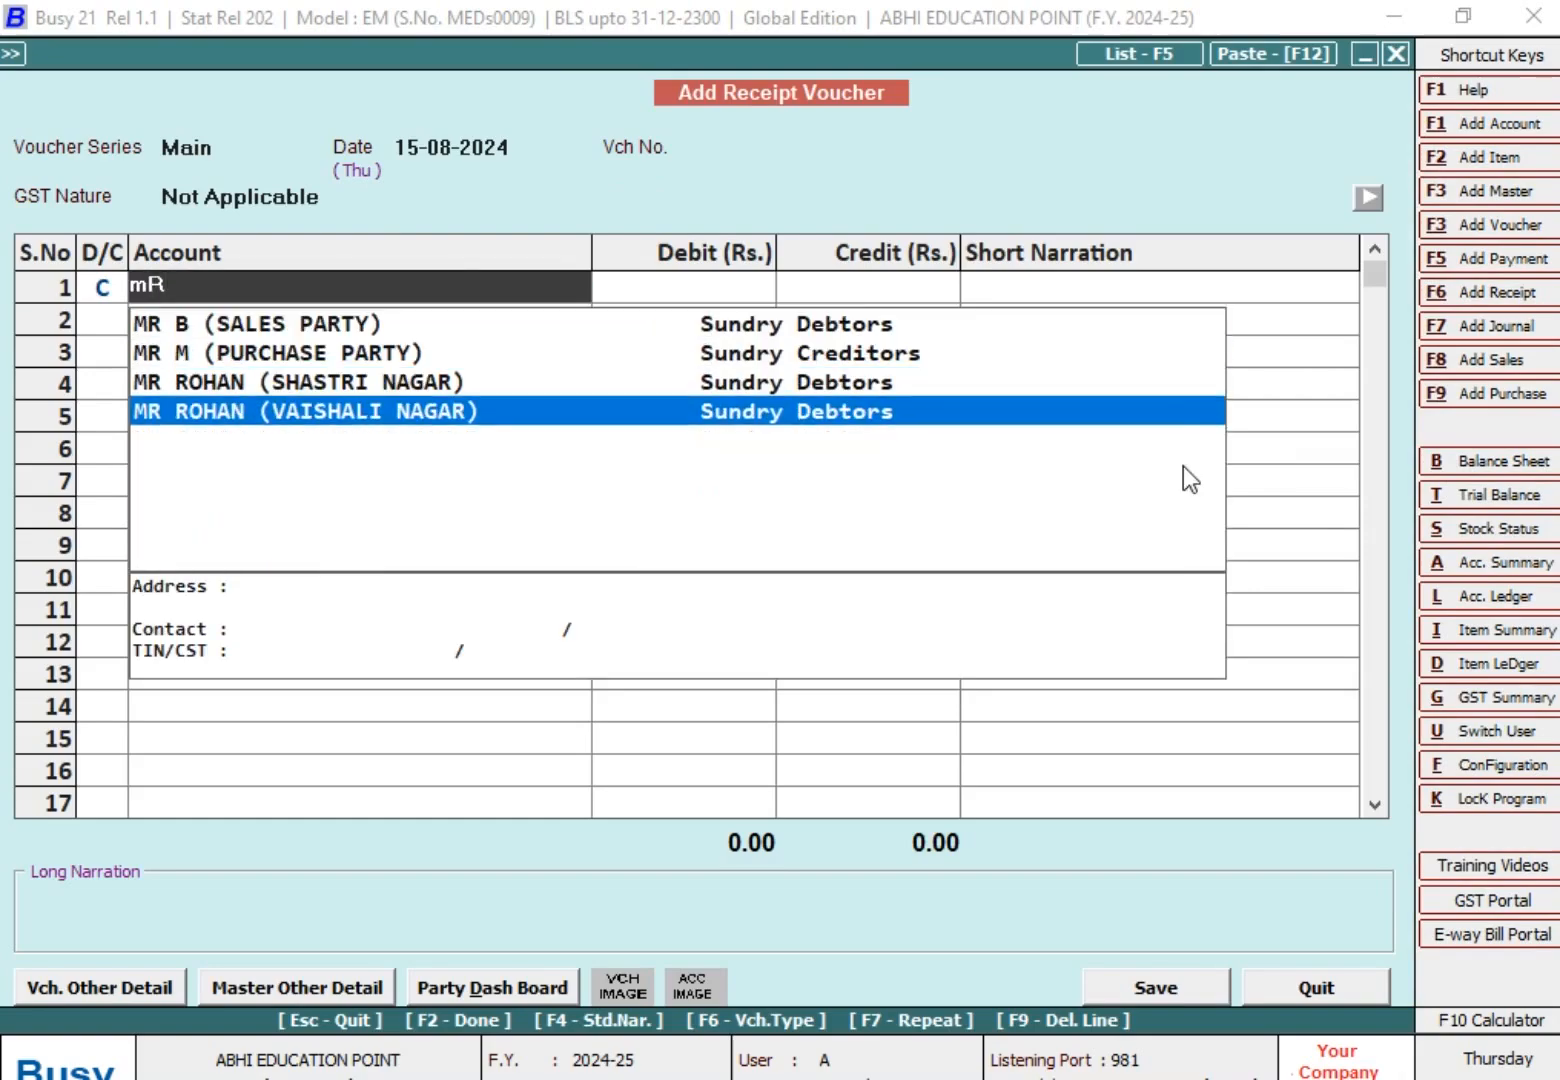
pyautogui.press('Return')
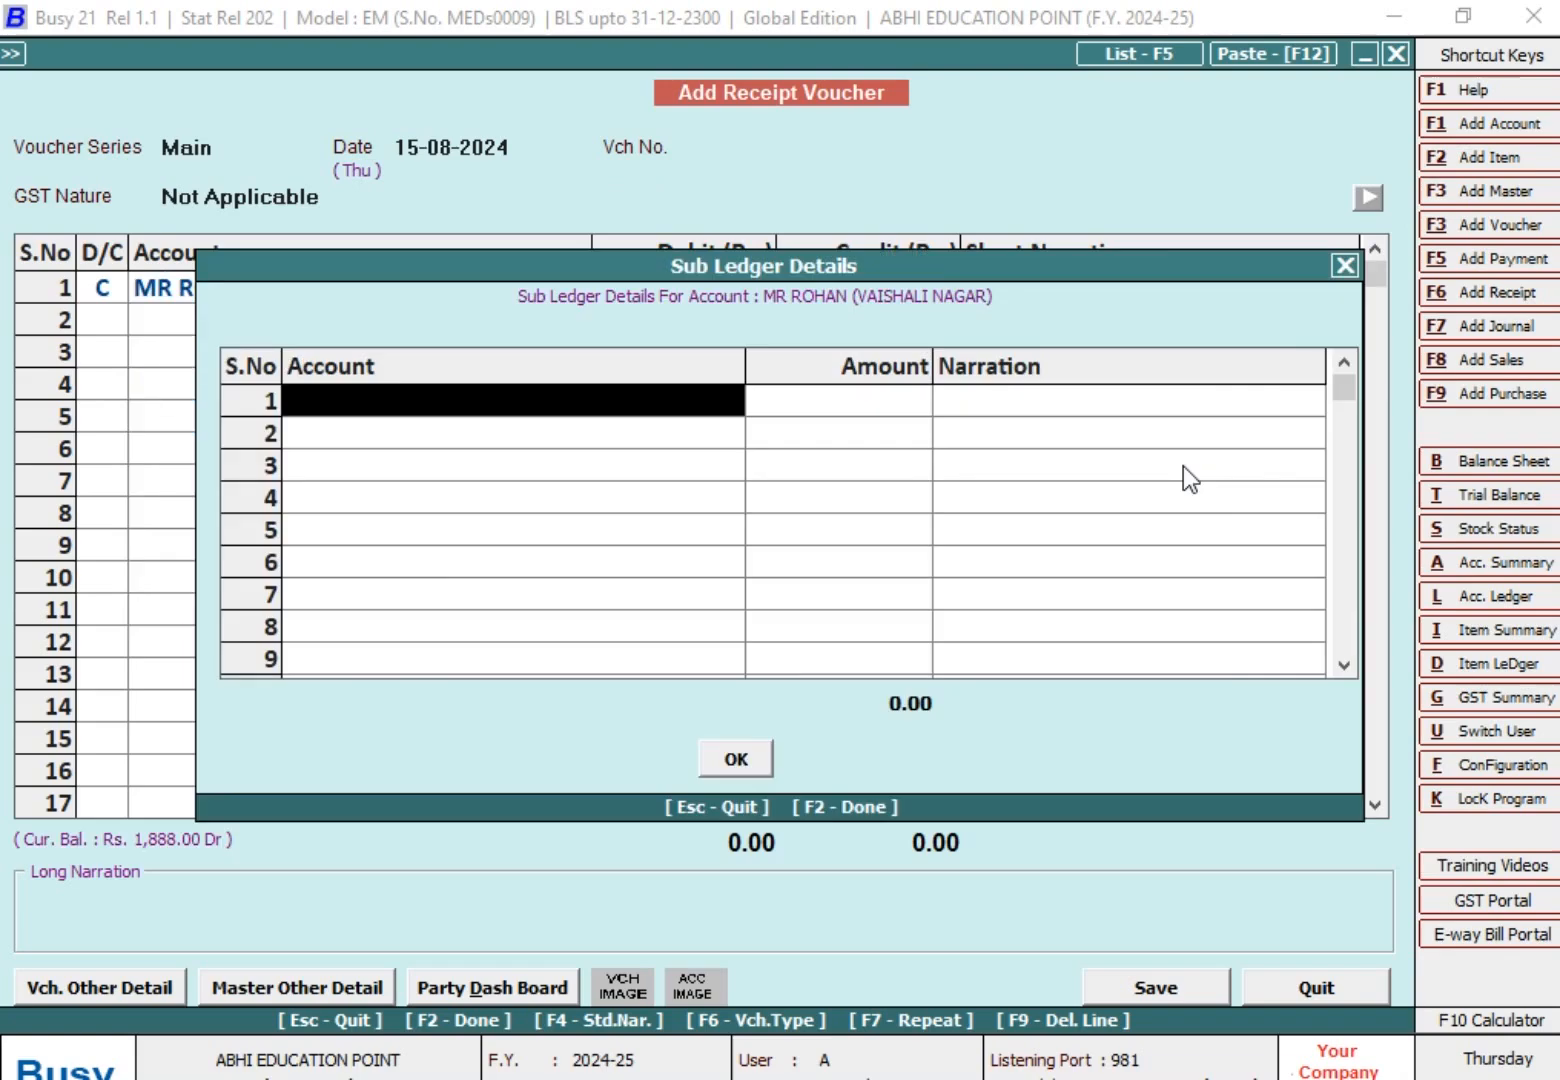
# Assign 1888 to the Shastri Nagar account in the sub ledger details and complete them.
pyautogui.write('mR')
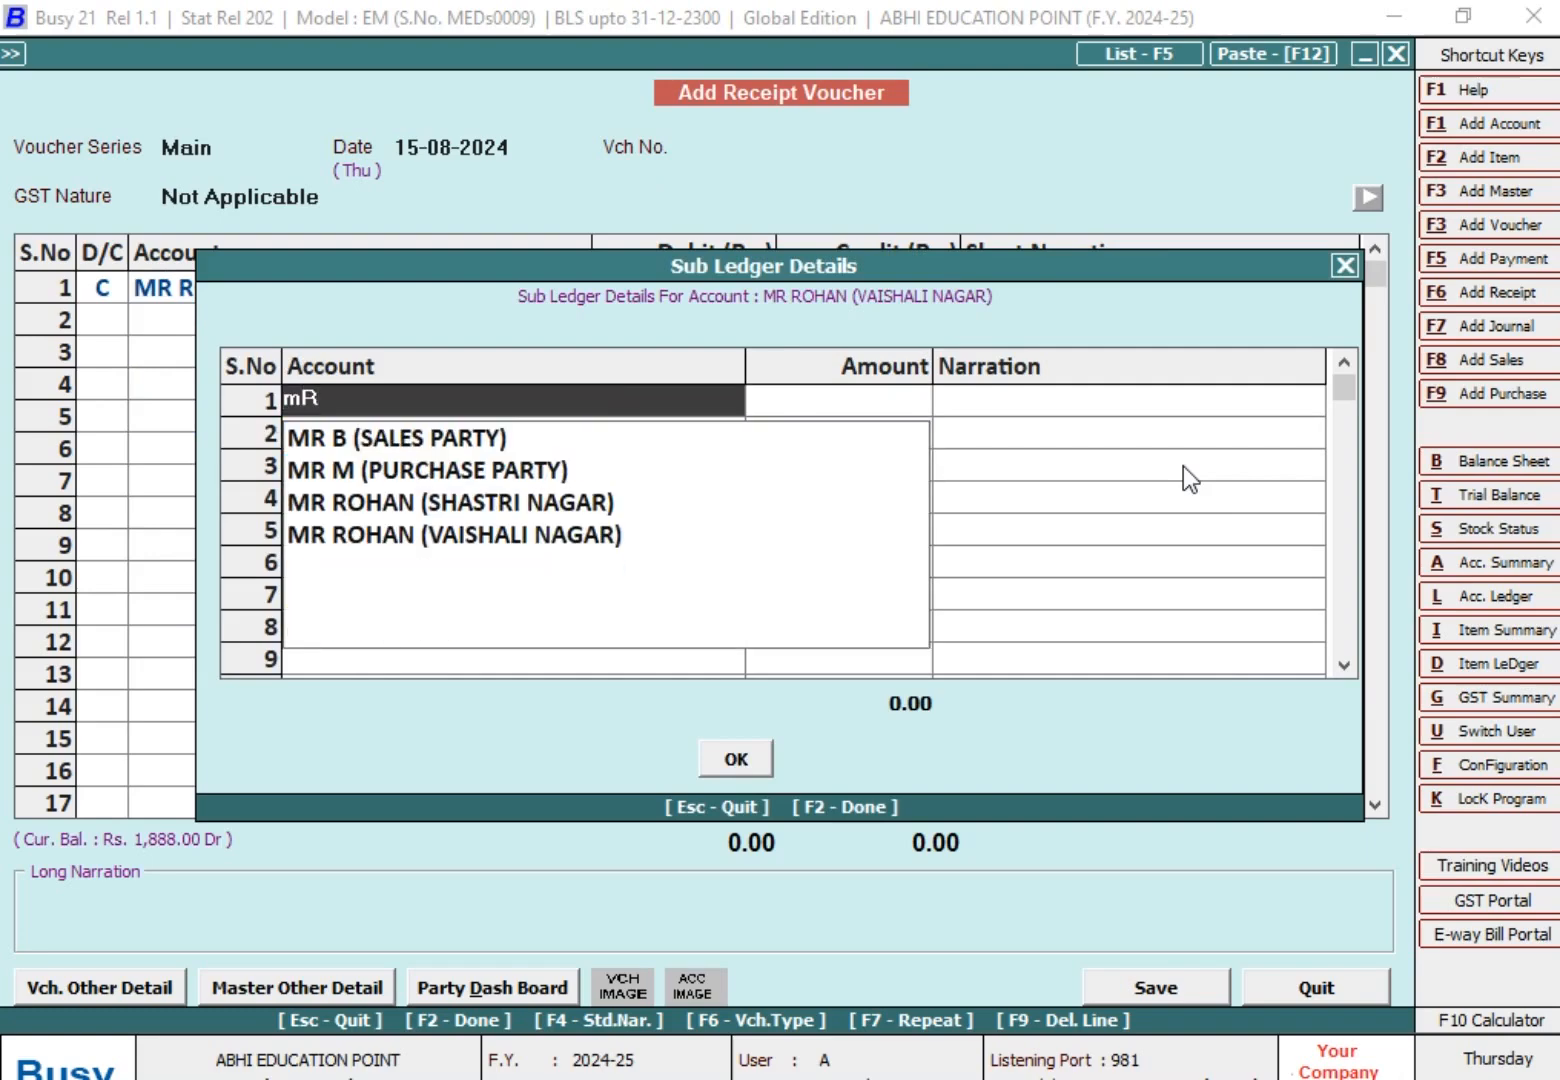
pyautogui.press('Down')
pyautogui.press('Down')
pyautogui.press('Down')
pyautogui.press('Return')
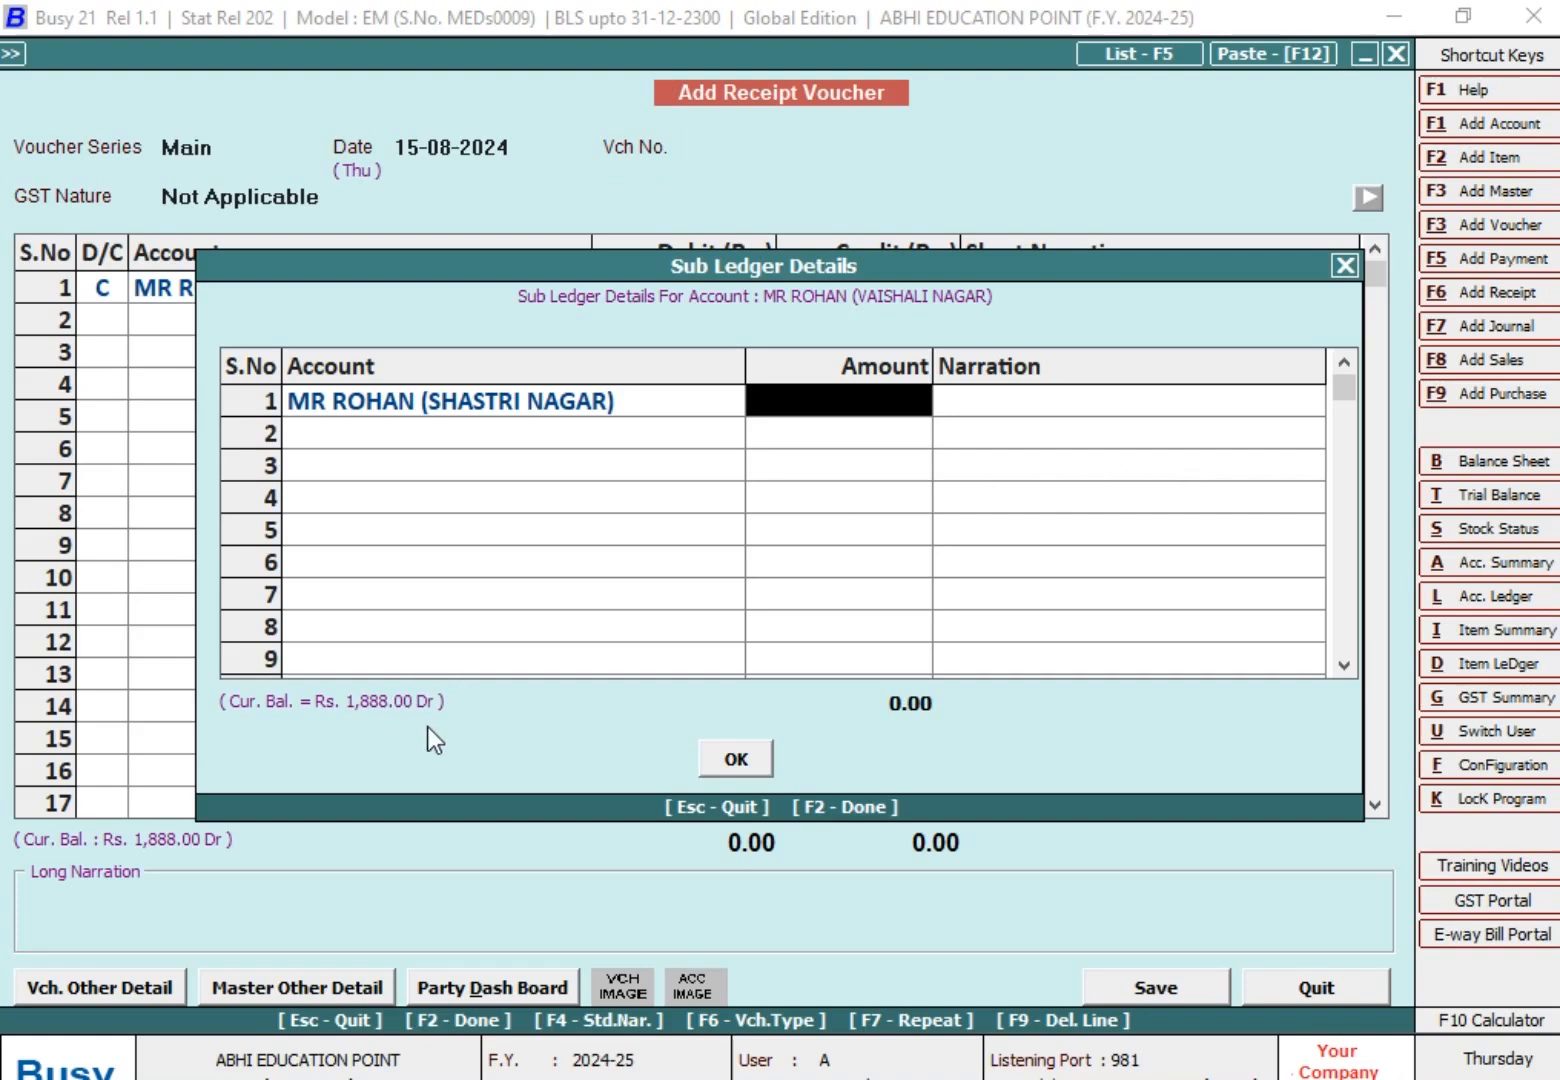
pyautogui.write('1888')
pyautogui.press('Return')
pyautogui.press('Return')
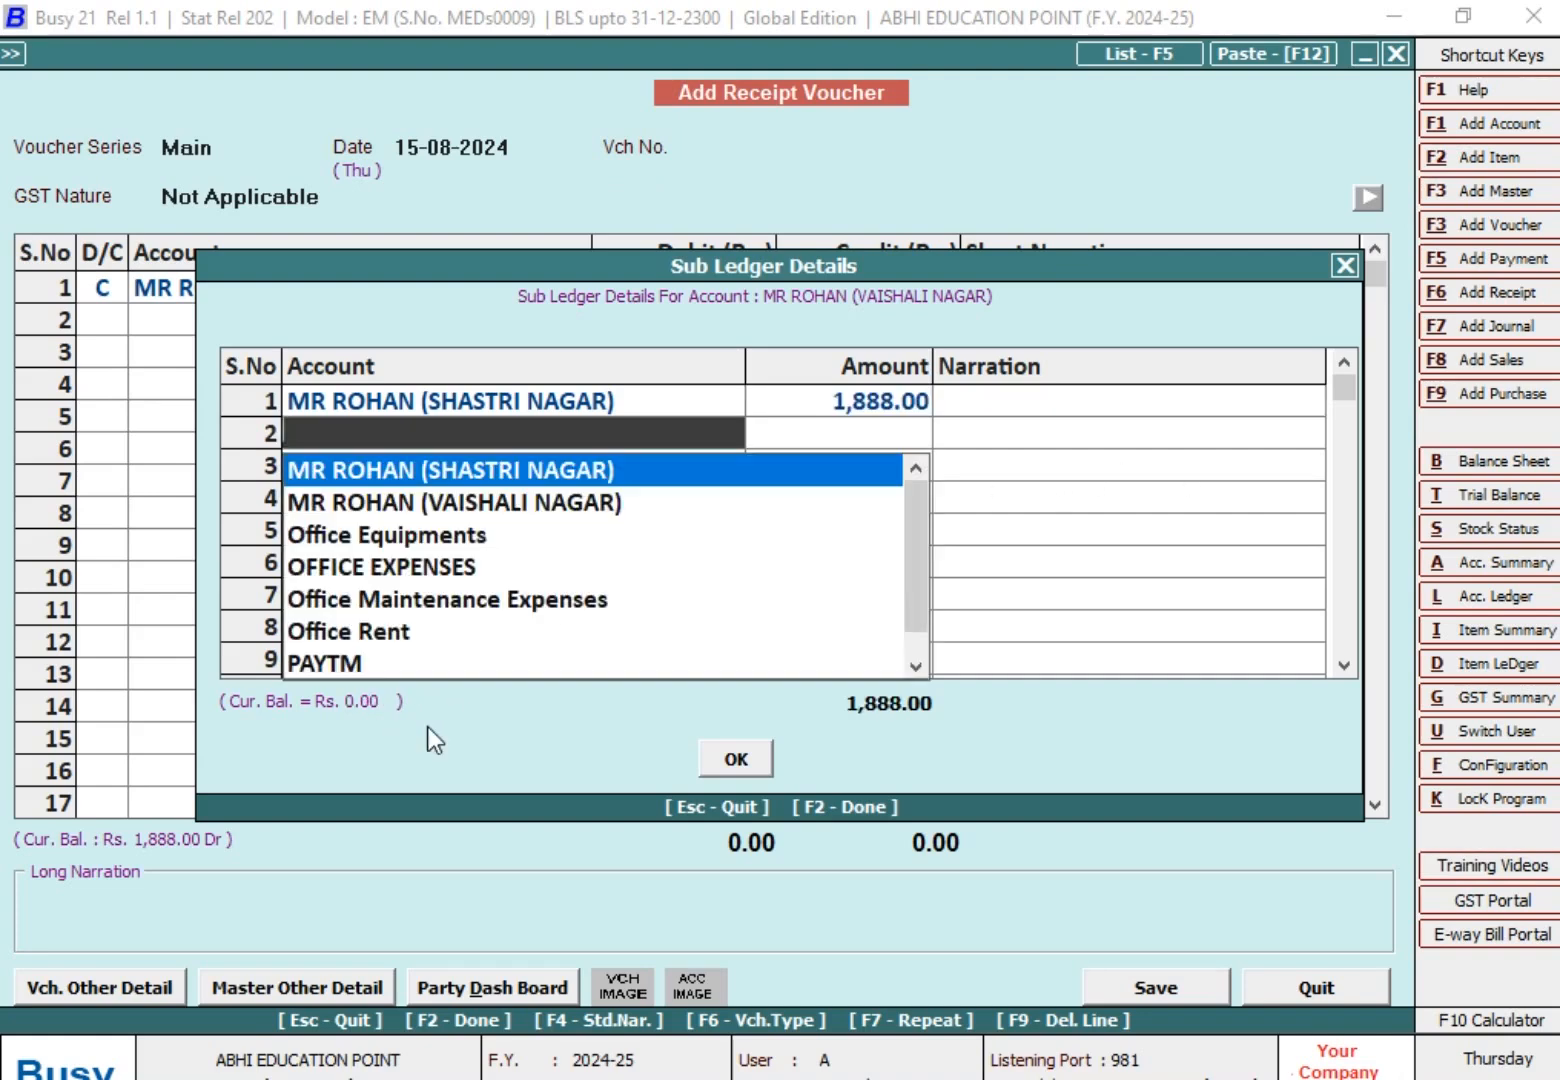
pyautogui.press('BackSpace')
pyautogui.press('Return')
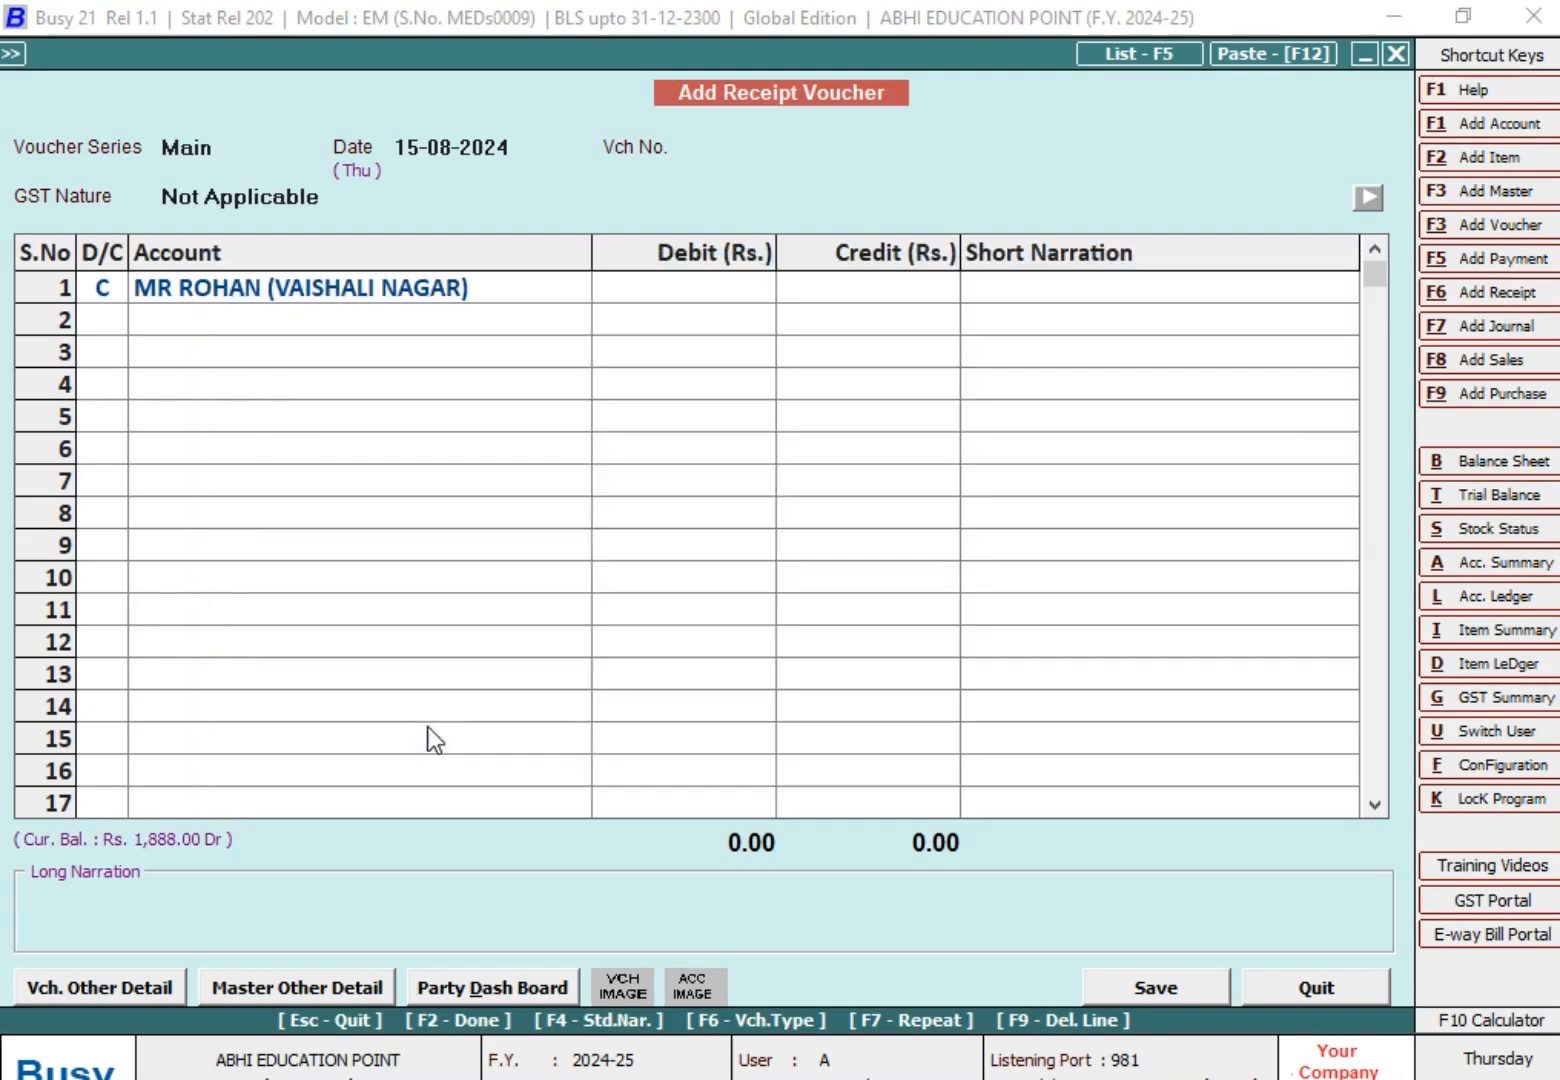
# Accept the 1,888.00 credit and allocate it bill by bill with the Adjustment method.
pyautogui.press('Return')
pyautogui.press('Return')
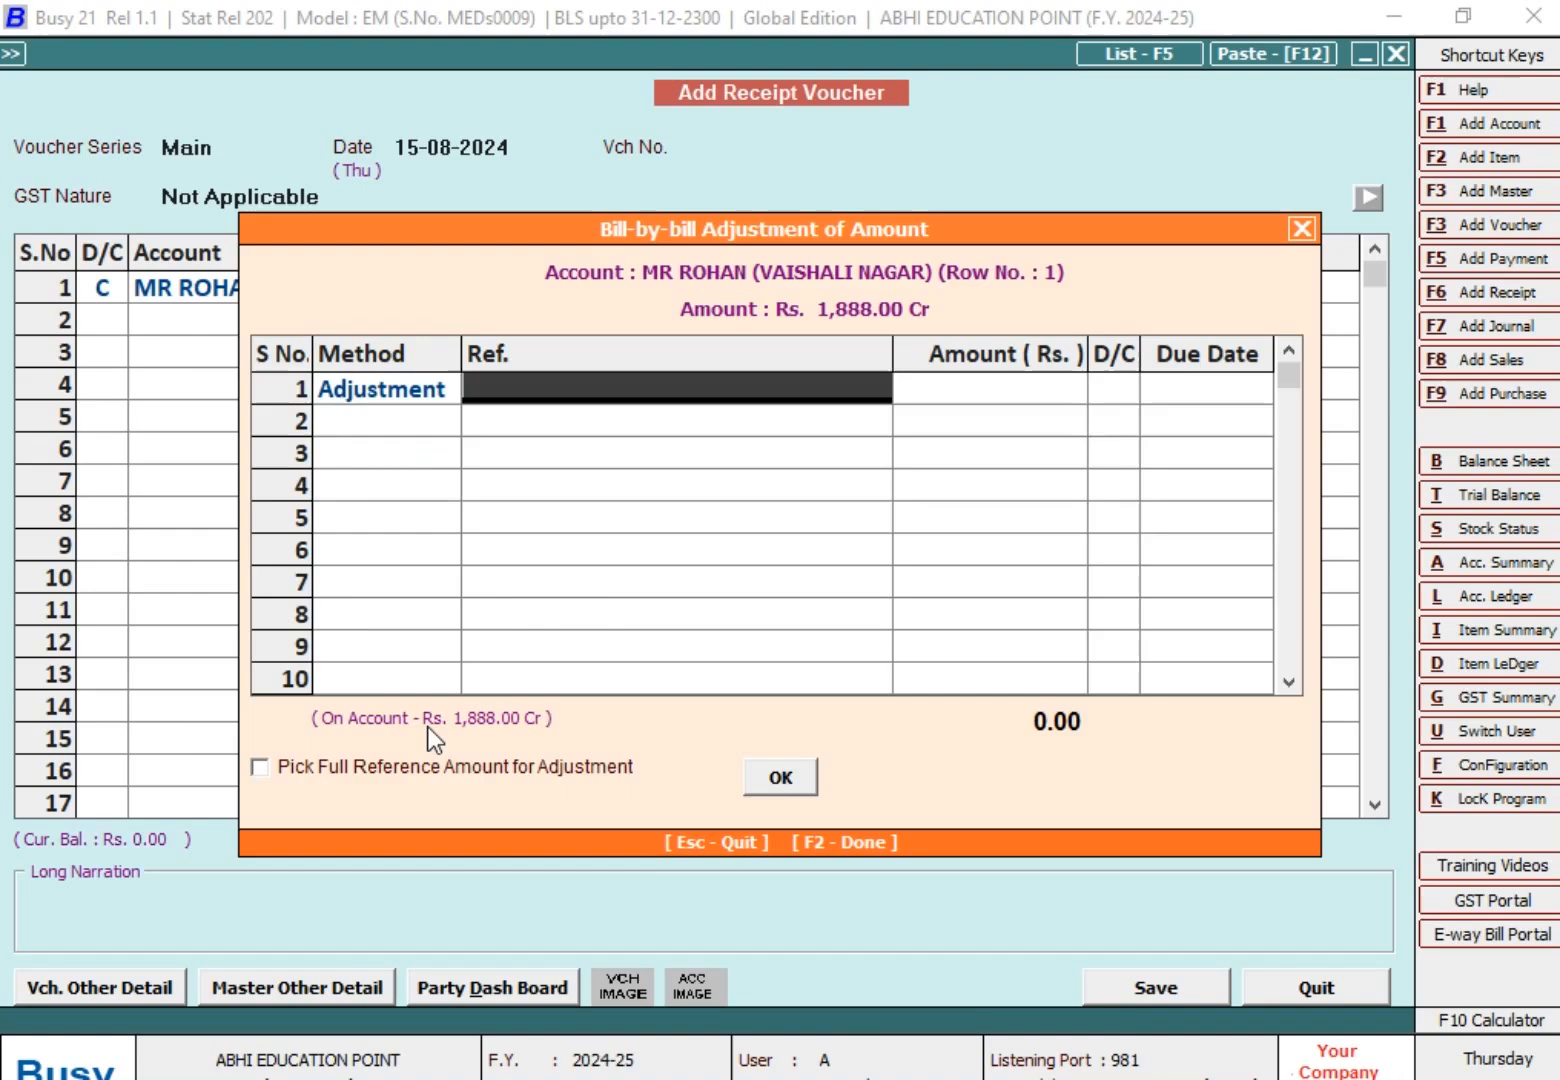
pyautogui.press('Return')
pyautogui.press('Return')
pyautogui.press('Return')
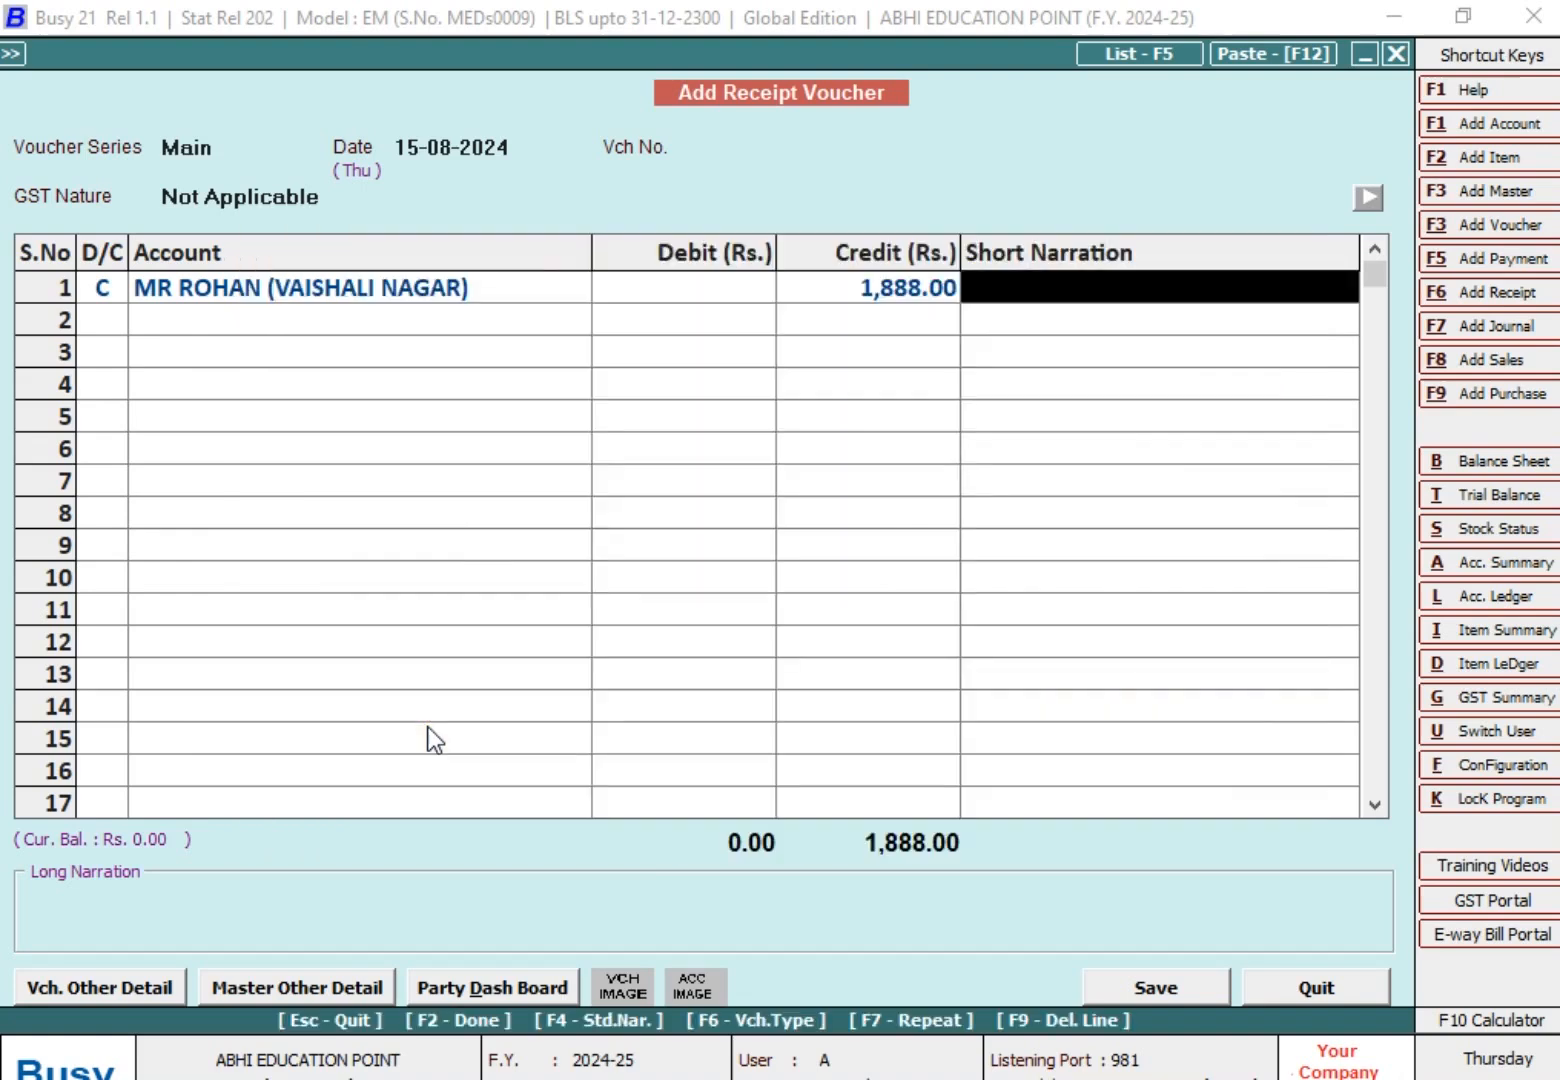
# Debit Cash with 1,888.00 in the second row, save the voucher without narration and leave receipt entry.
pyautogui.press('Return')
pyautogui.press('Return')
pyautogui.press('Return')
pyautogui.press('Return')
pyautogui.press('Return')
pyautogui.press('Return')
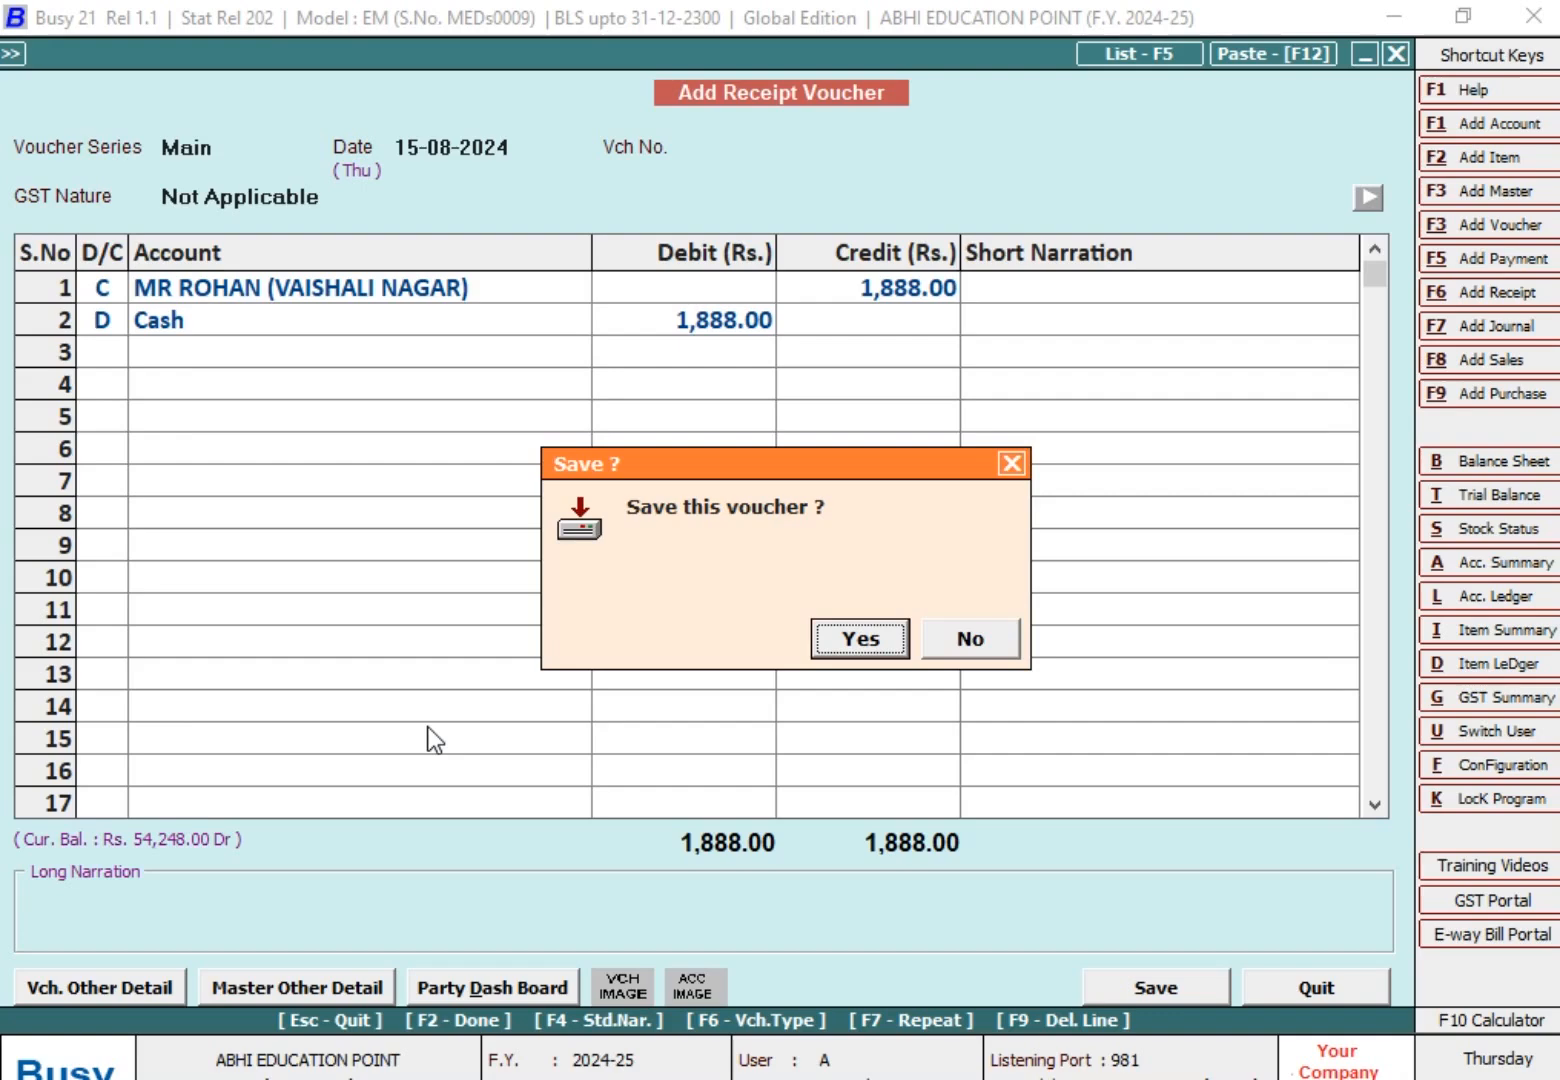
pyautogui.press('Return')
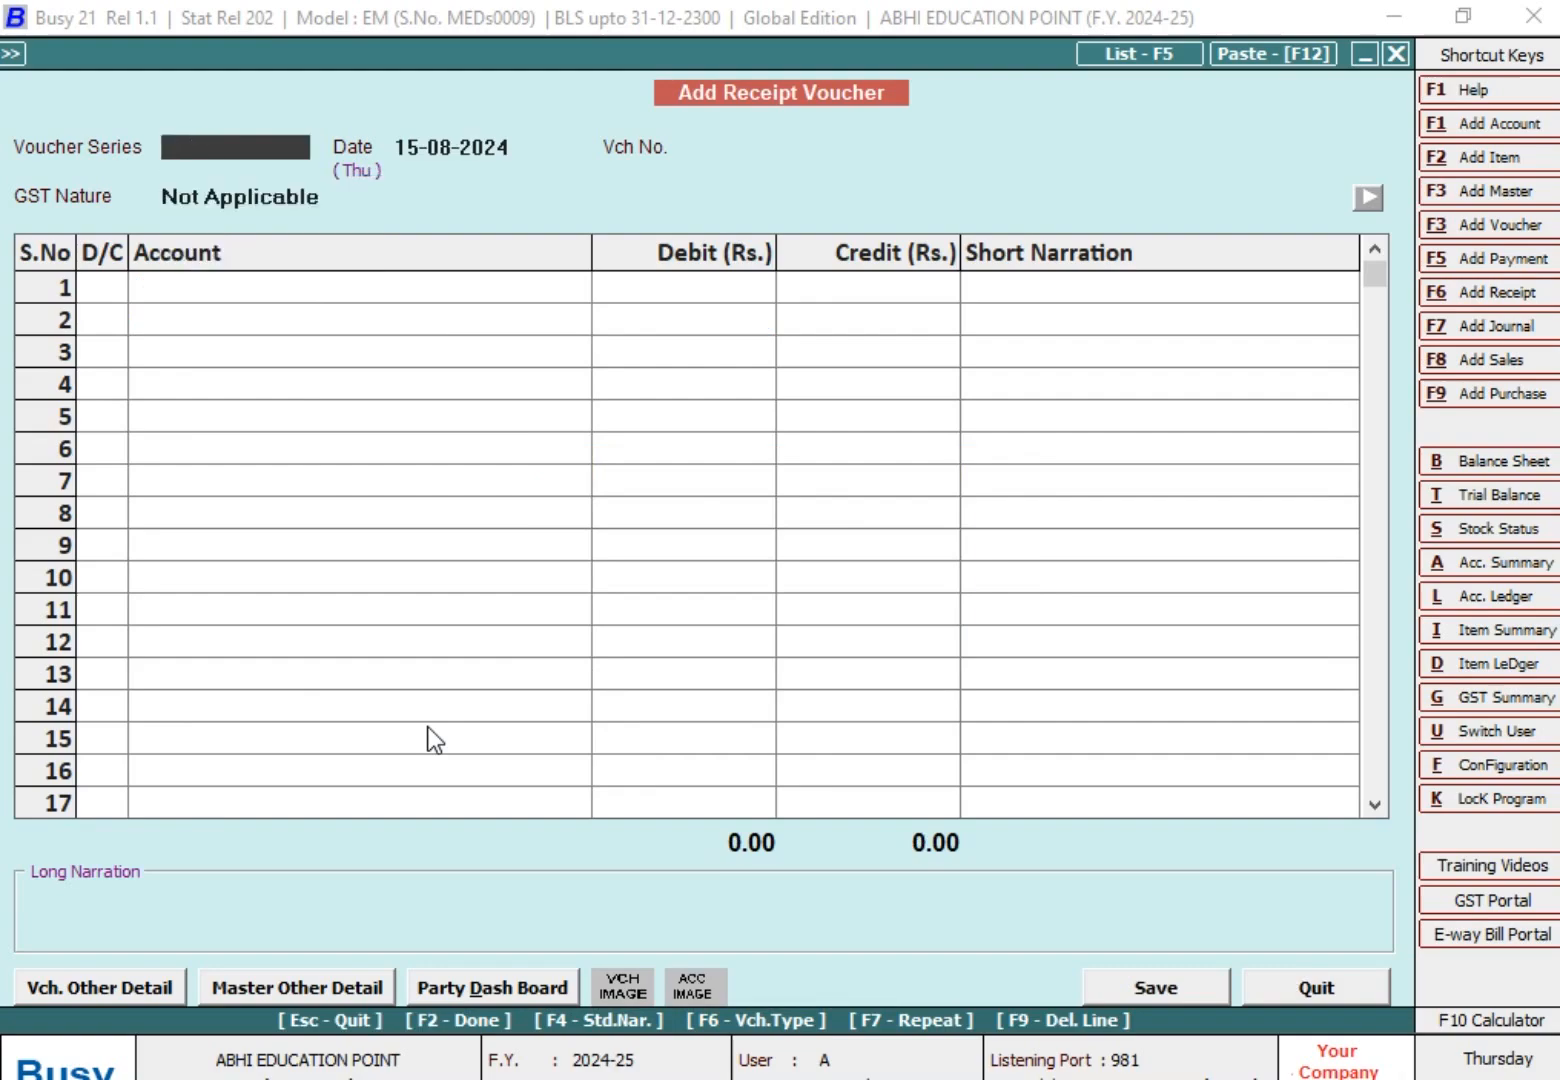
pyautogui.press('Escape')
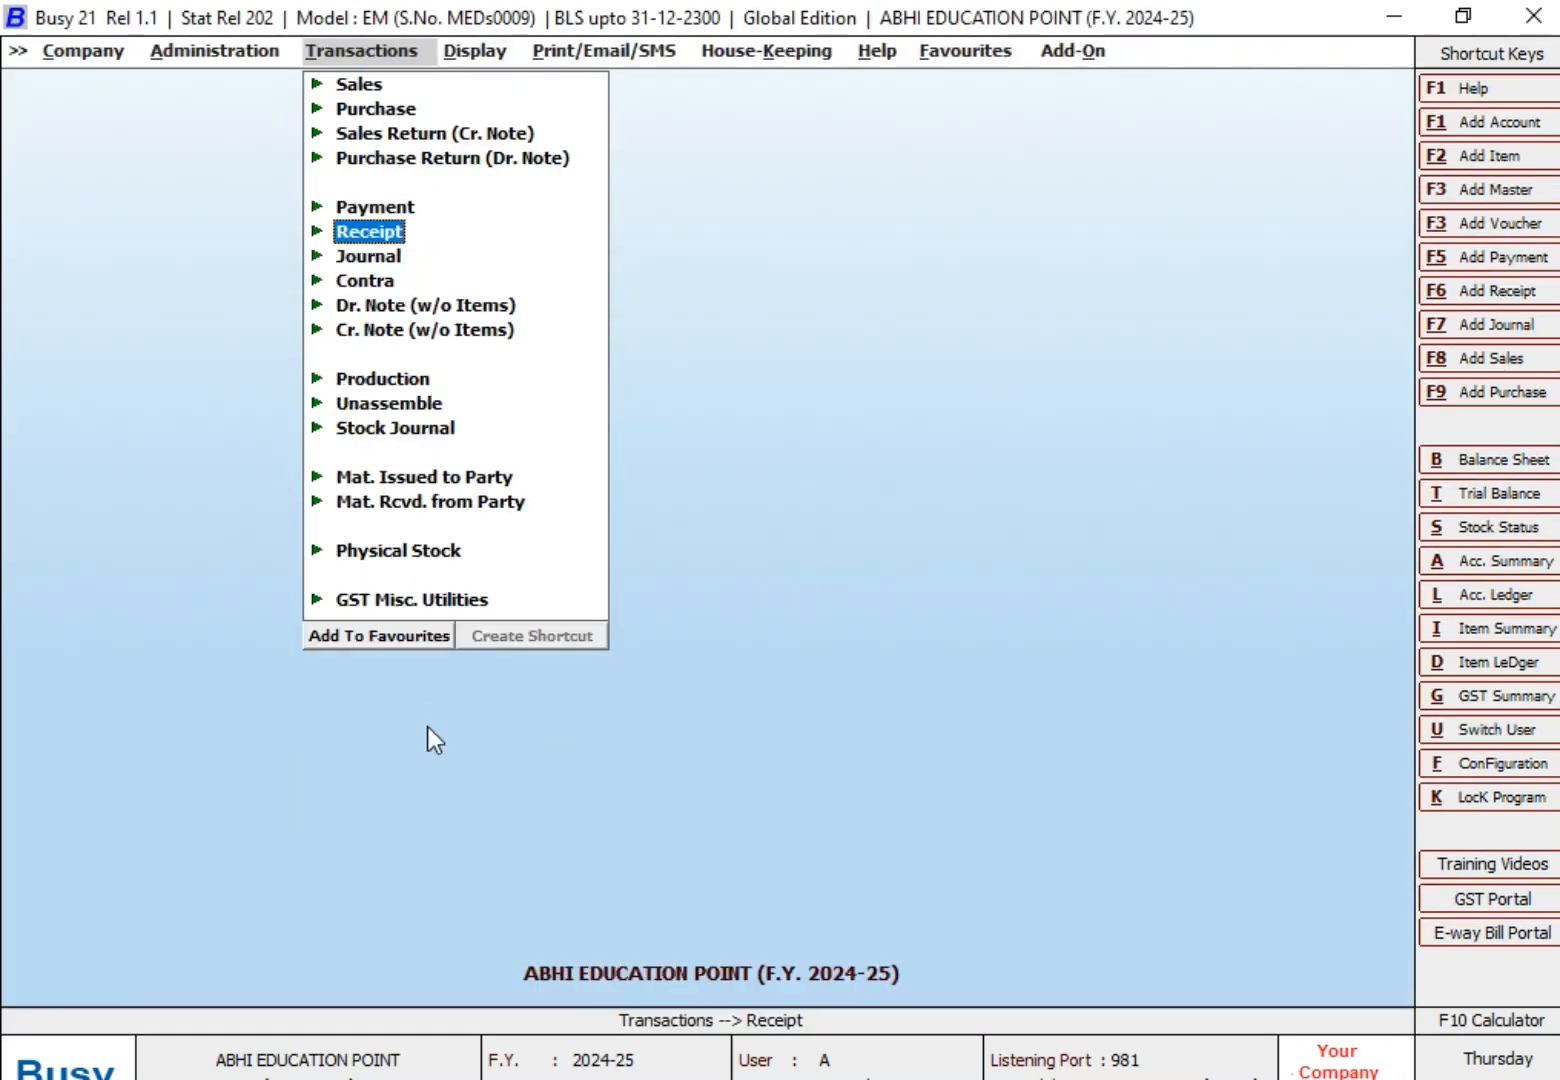
# Display the Vaishali Nagar ledger for 01-04-2024 to 15-08-2024 again and check the new 15-08-2024 receipt with its sub ledger detail.
pyautogui.write('l')
pyautogui.write('MR')
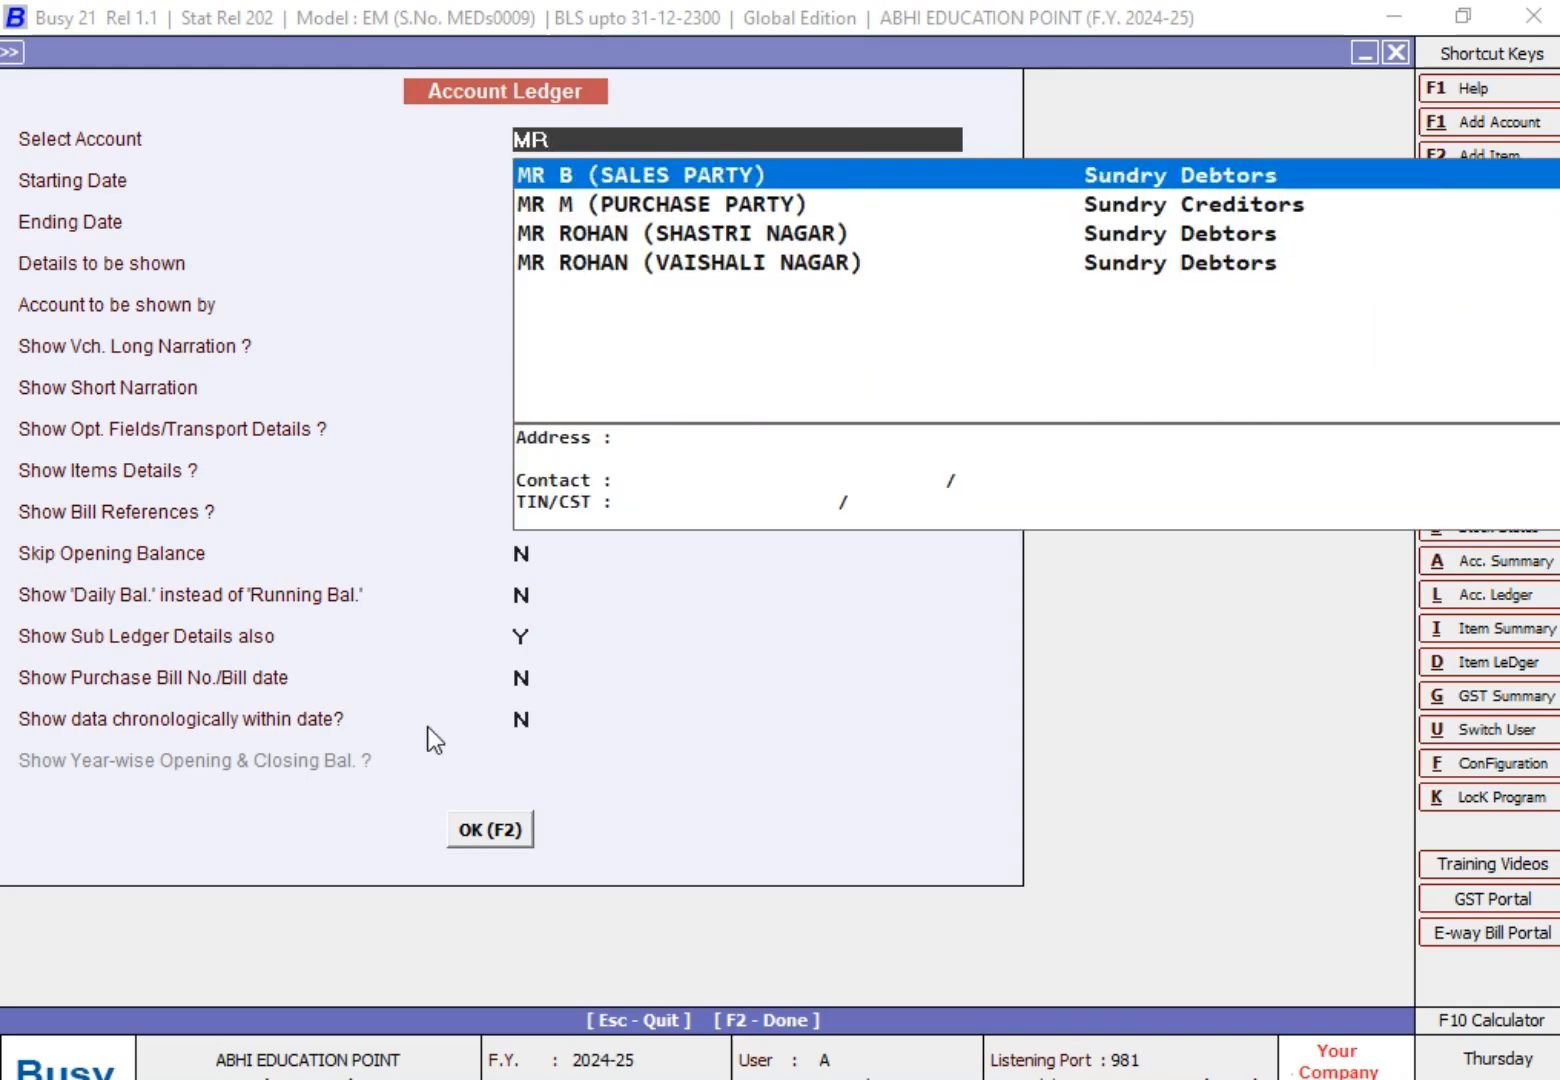
pyautogui.press('Down')
pyautogui.press('Down')
pyautogui.press('Down')
pyautogui.press('Return')
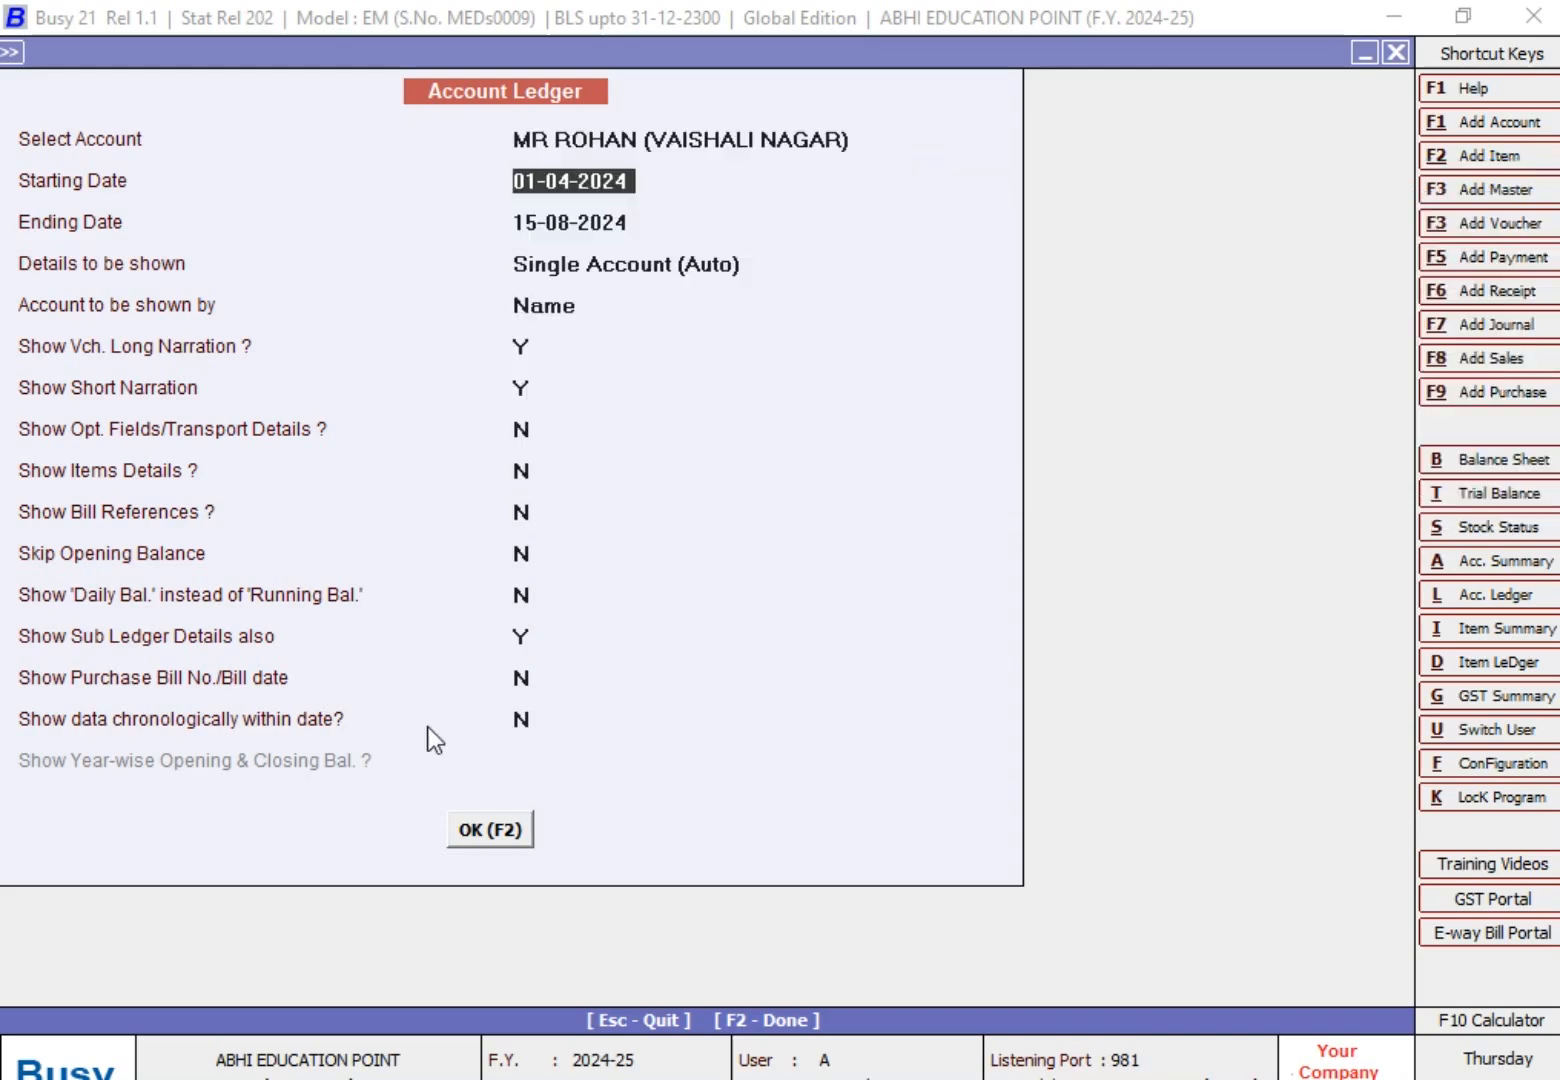
pyautogui.press('F2')
pyautogui.press('Down')
pyautogui.press('Down')
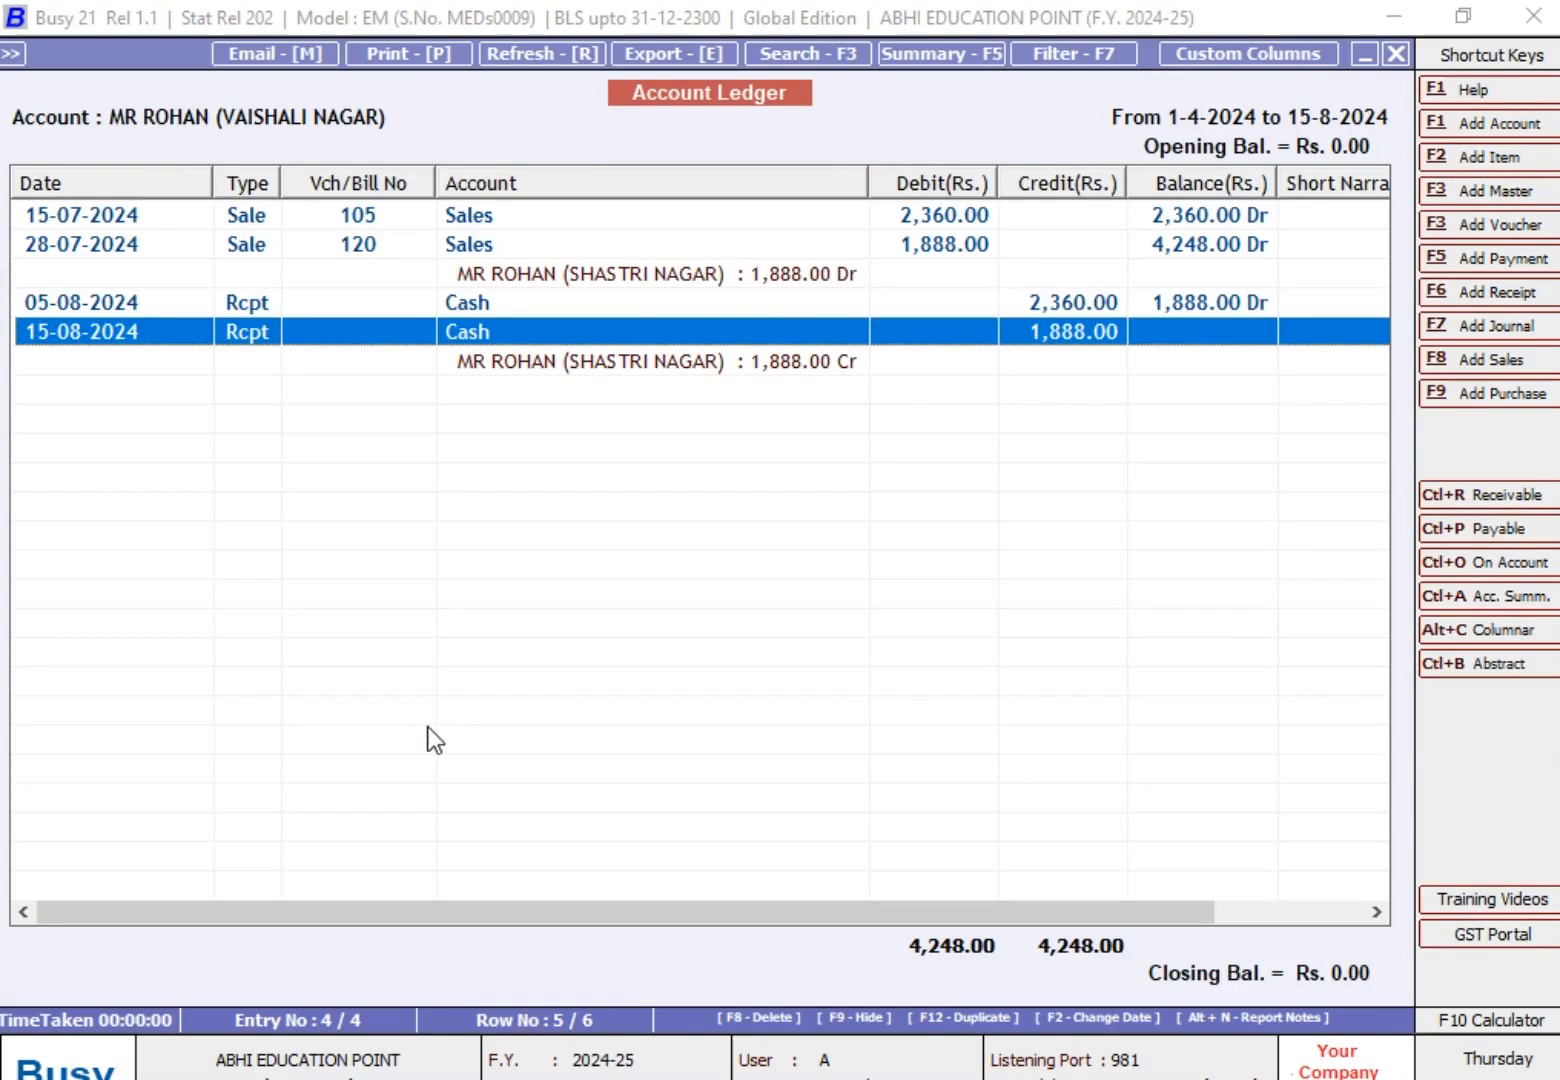
pyautogui.press('Escape')
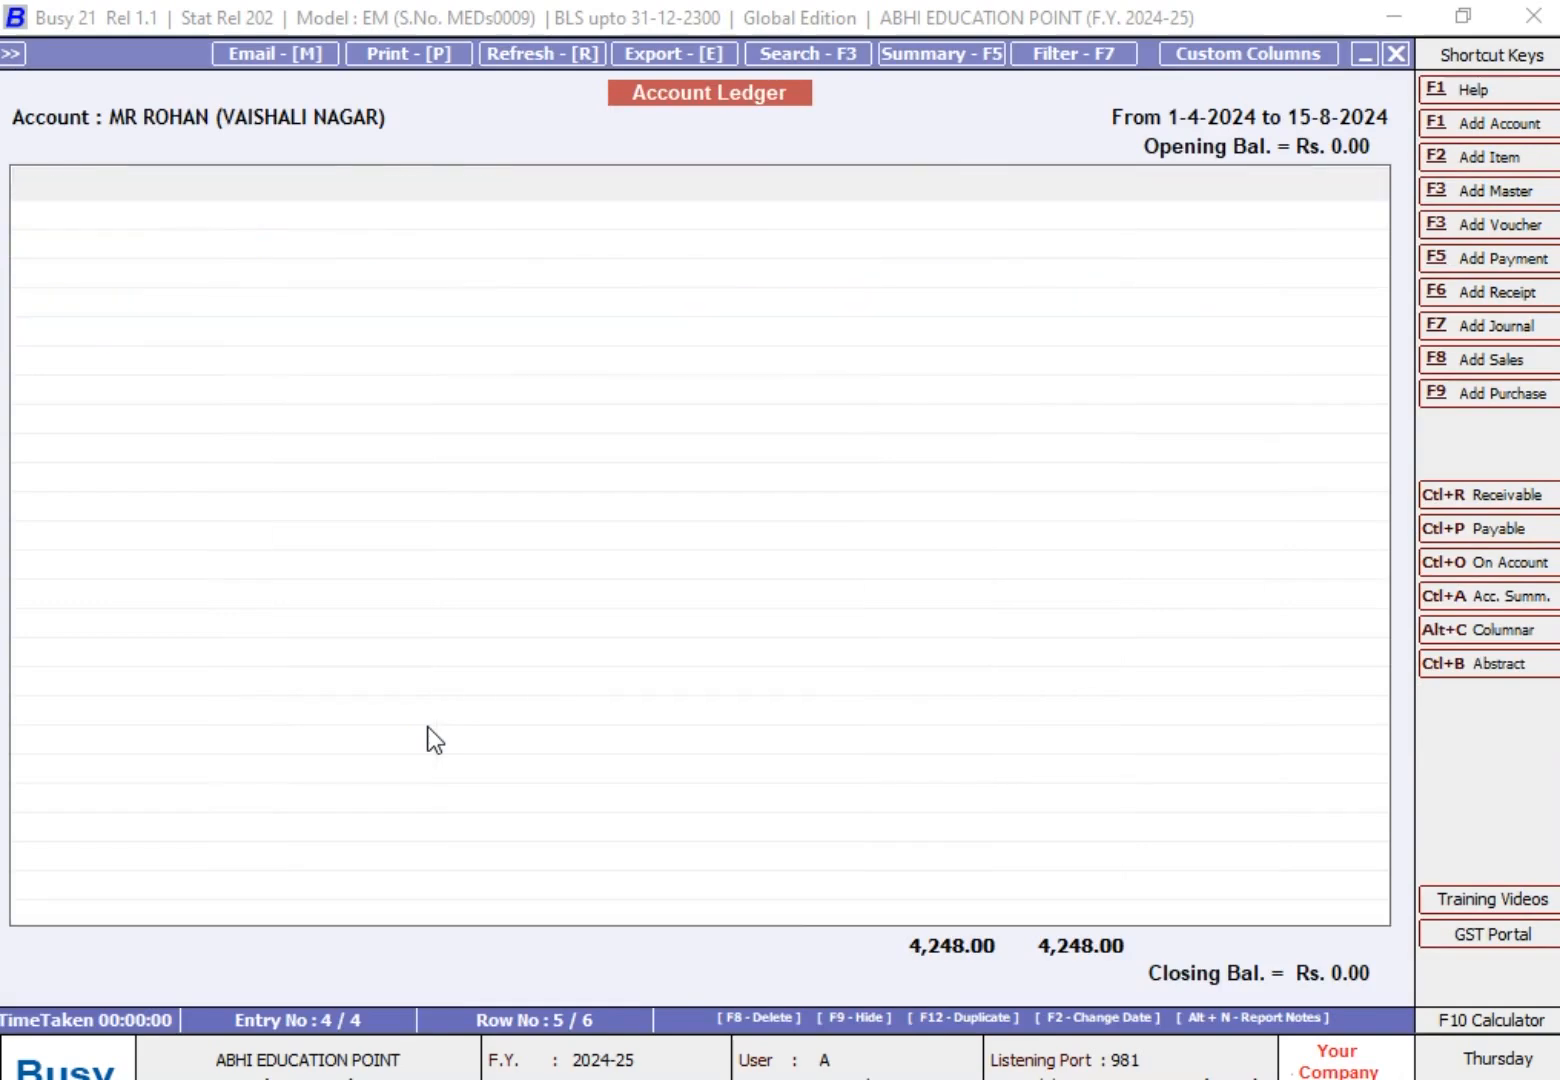
pyautogui.press('F2')
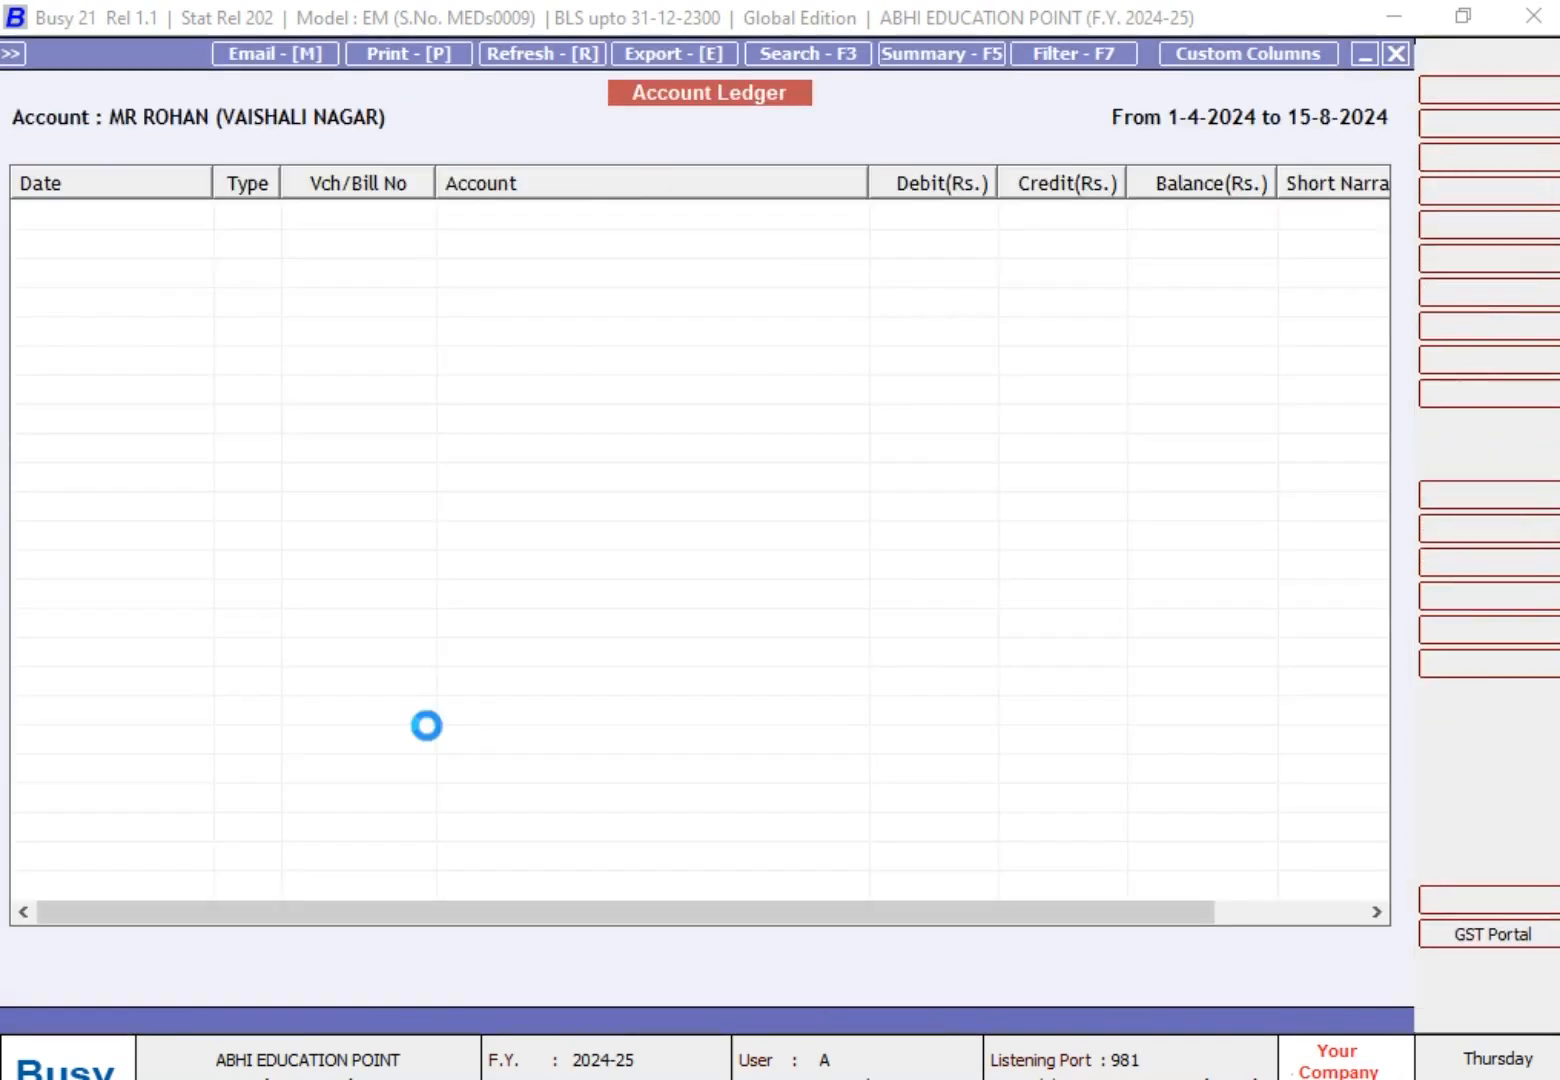
pyautogui.press('Down')
pyautogui.press('Down')
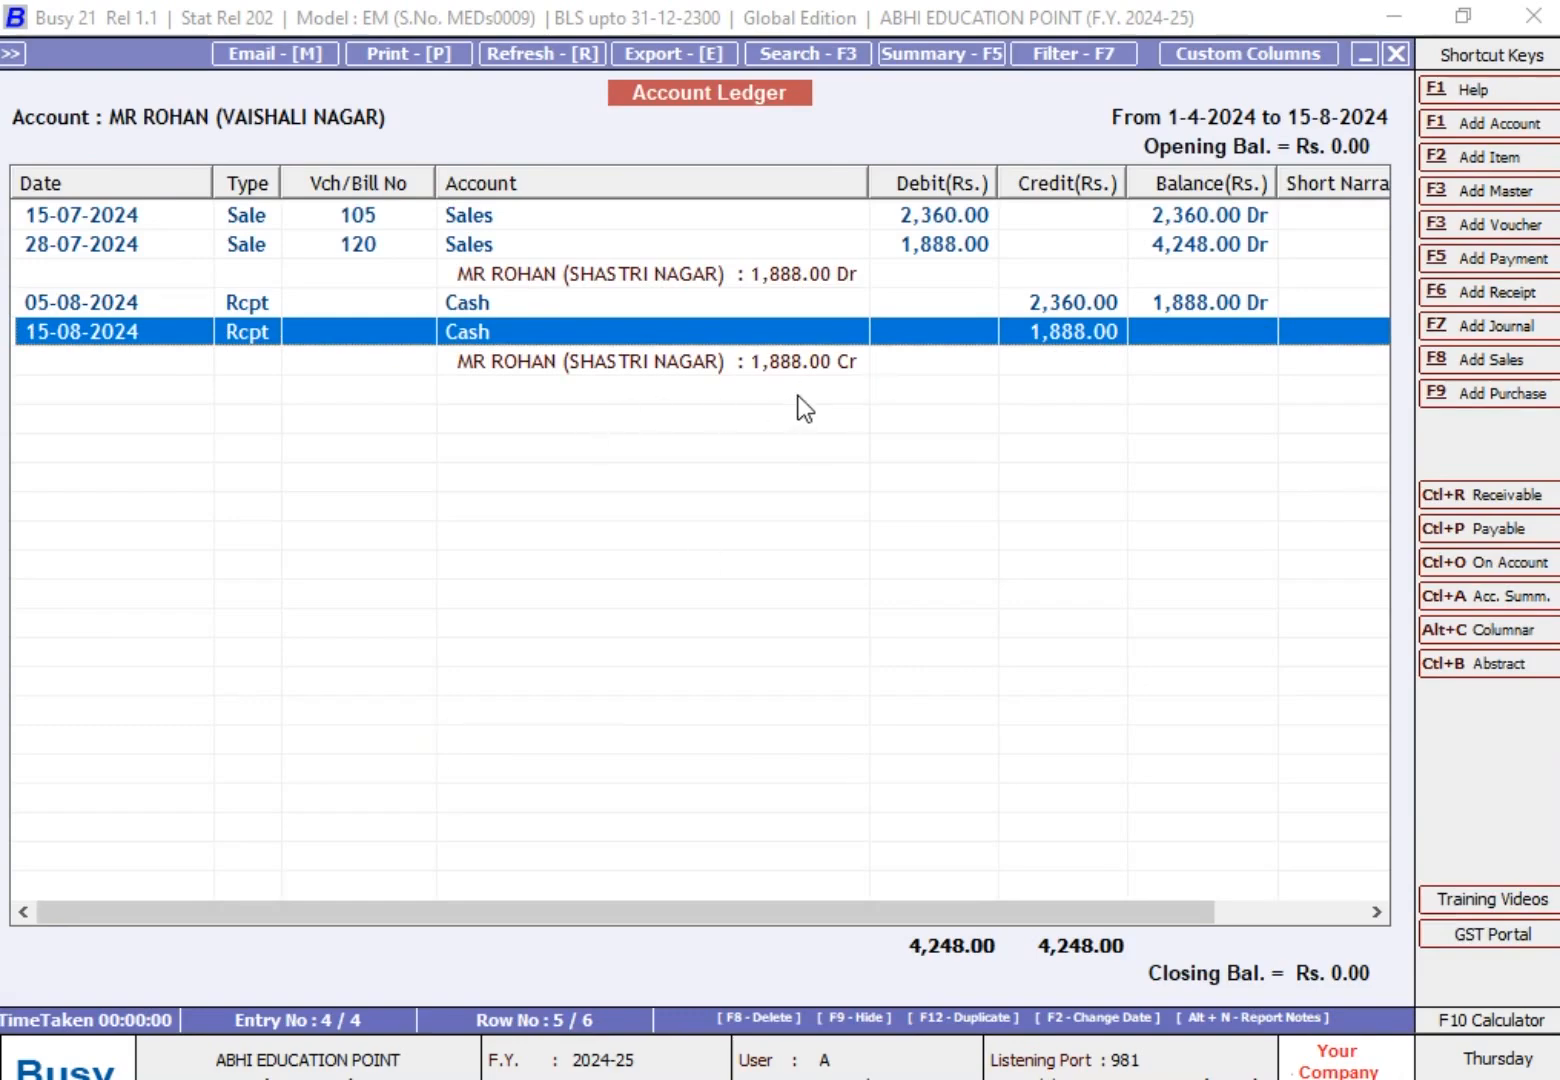
# Generate the Shastri Nagar sub ledger report for 01-04-2024 to 15-08-2024 to check the re-entered receipt.
pyautogui.press('Escape')
pyautogui.write('MR')
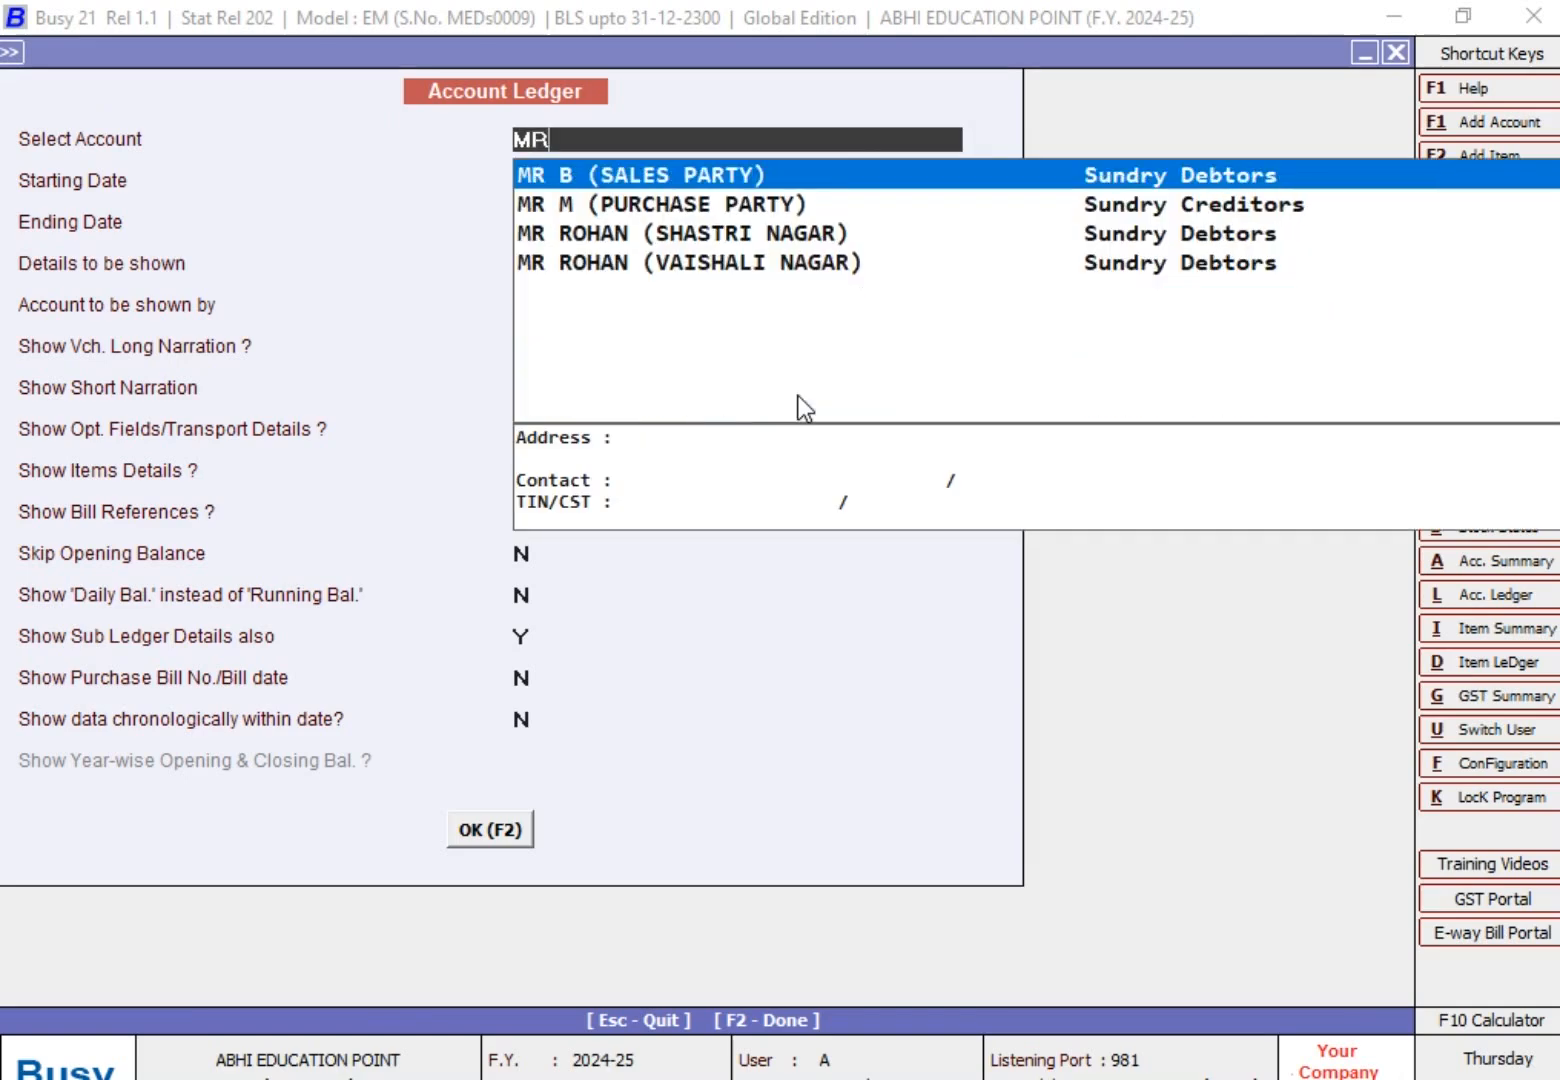
pyautogui.press('Down')
pyautogui.press('Down')
pyautogui.press('Return')
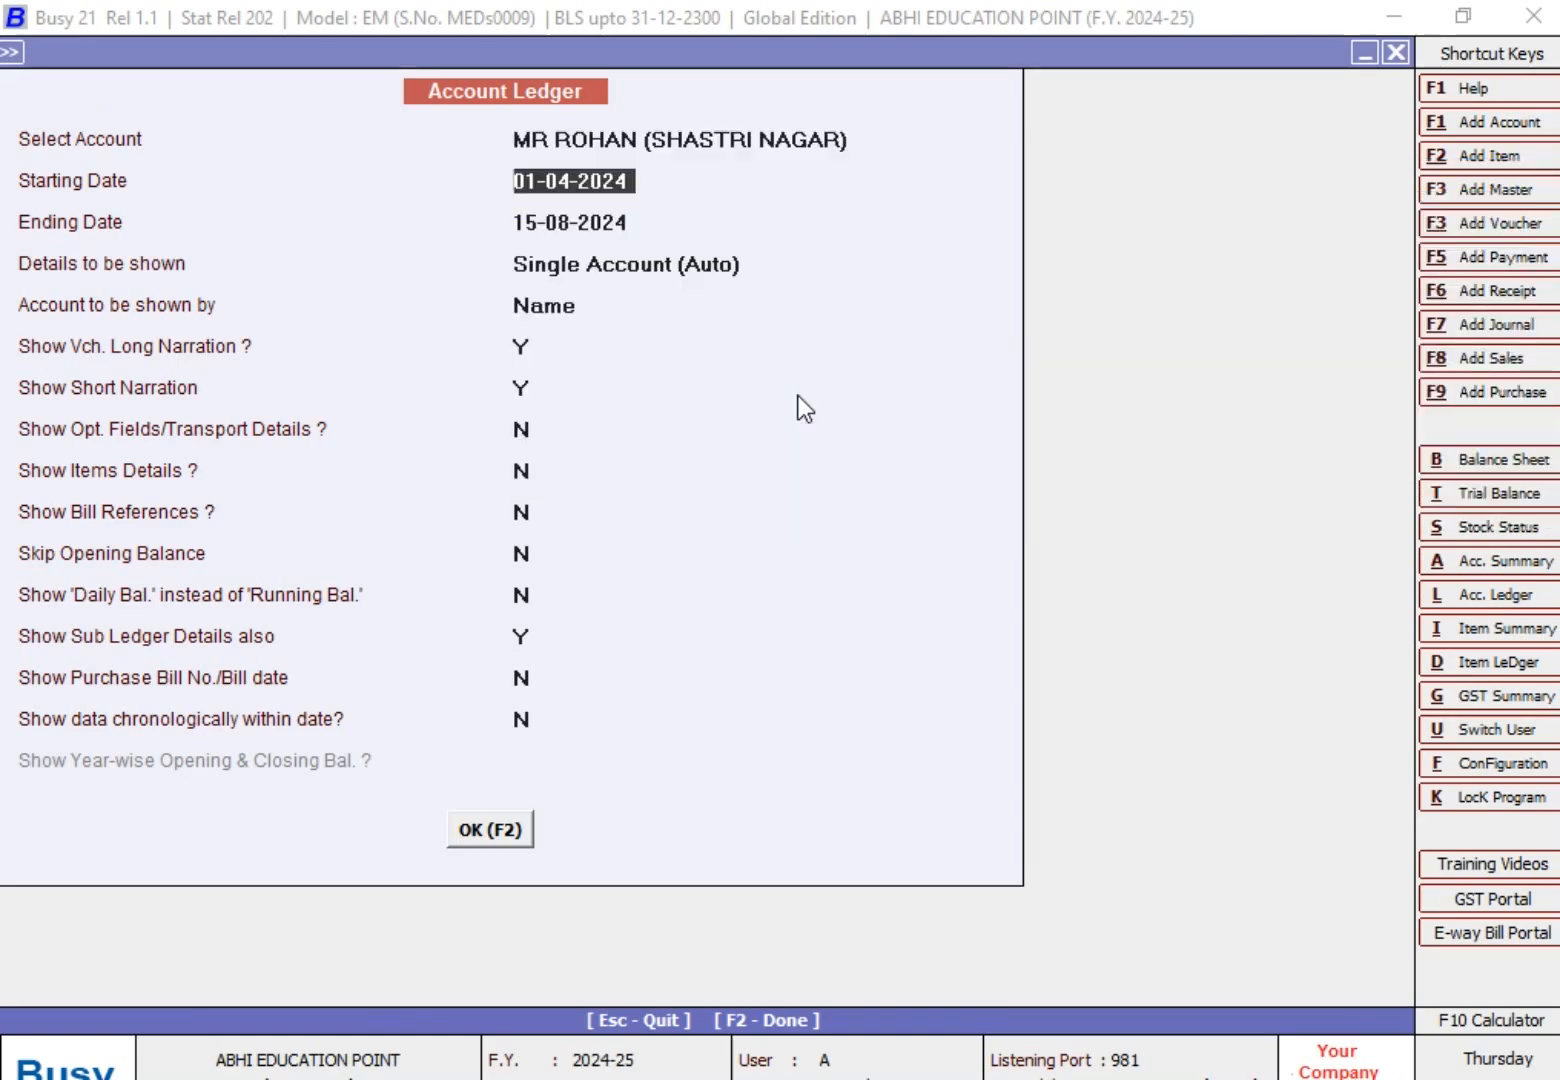
pyautogui.press('F2')
pyautogui.press('Return')
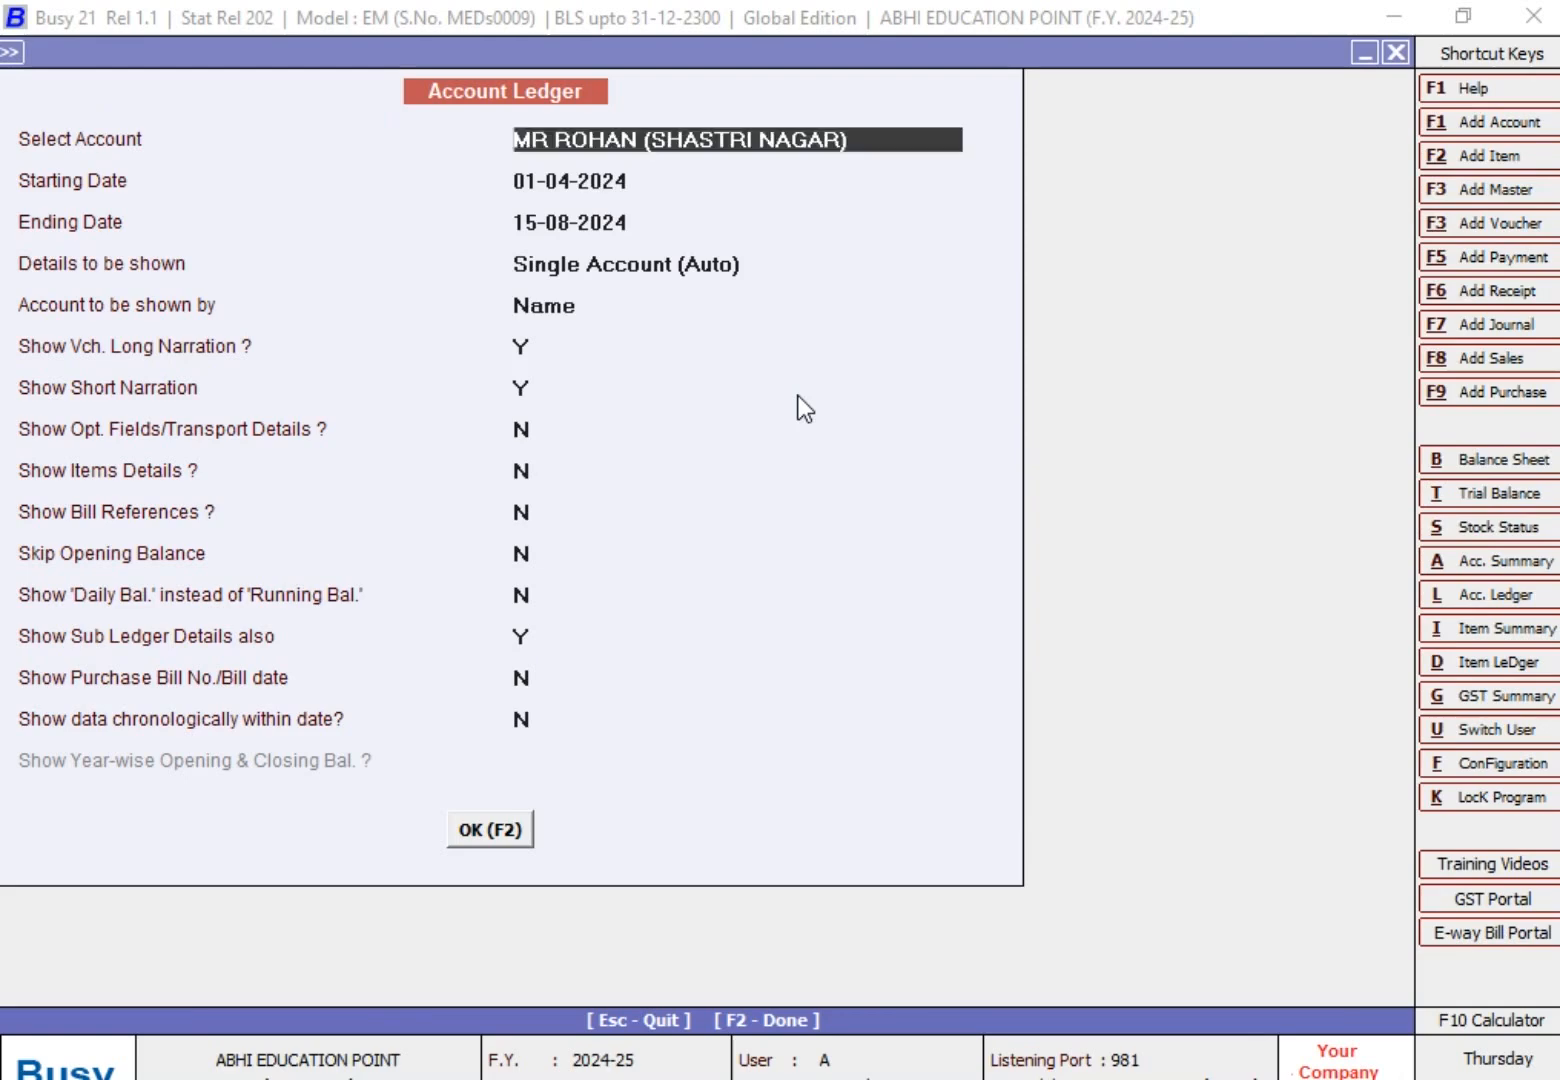